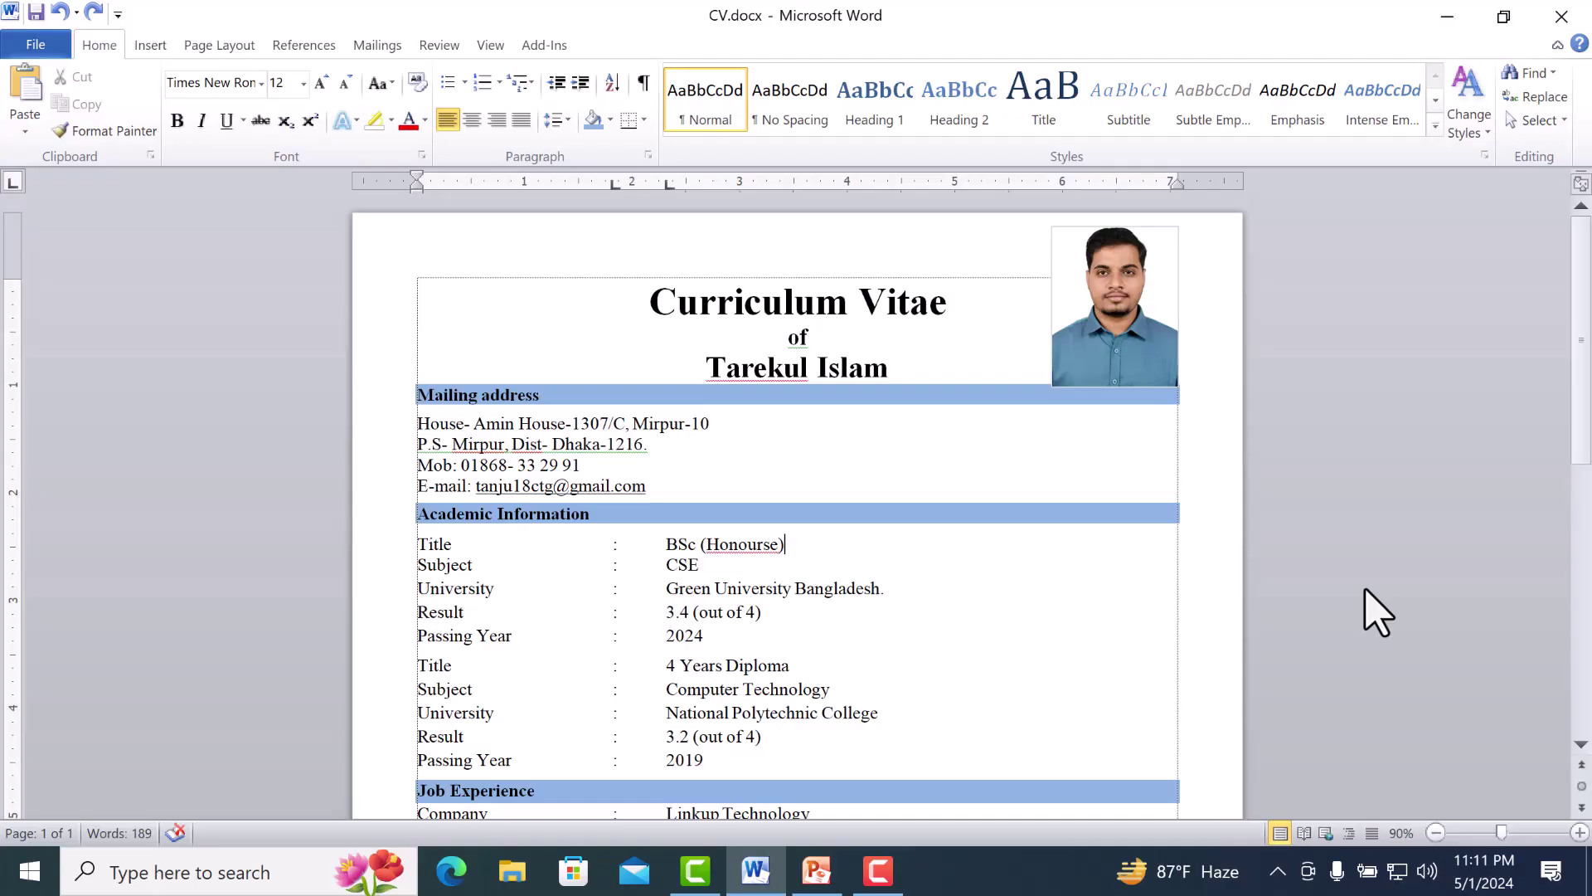
# Scroll through the reference CV to study its layout.
pyautogui.scroll(-3, 867, 471)
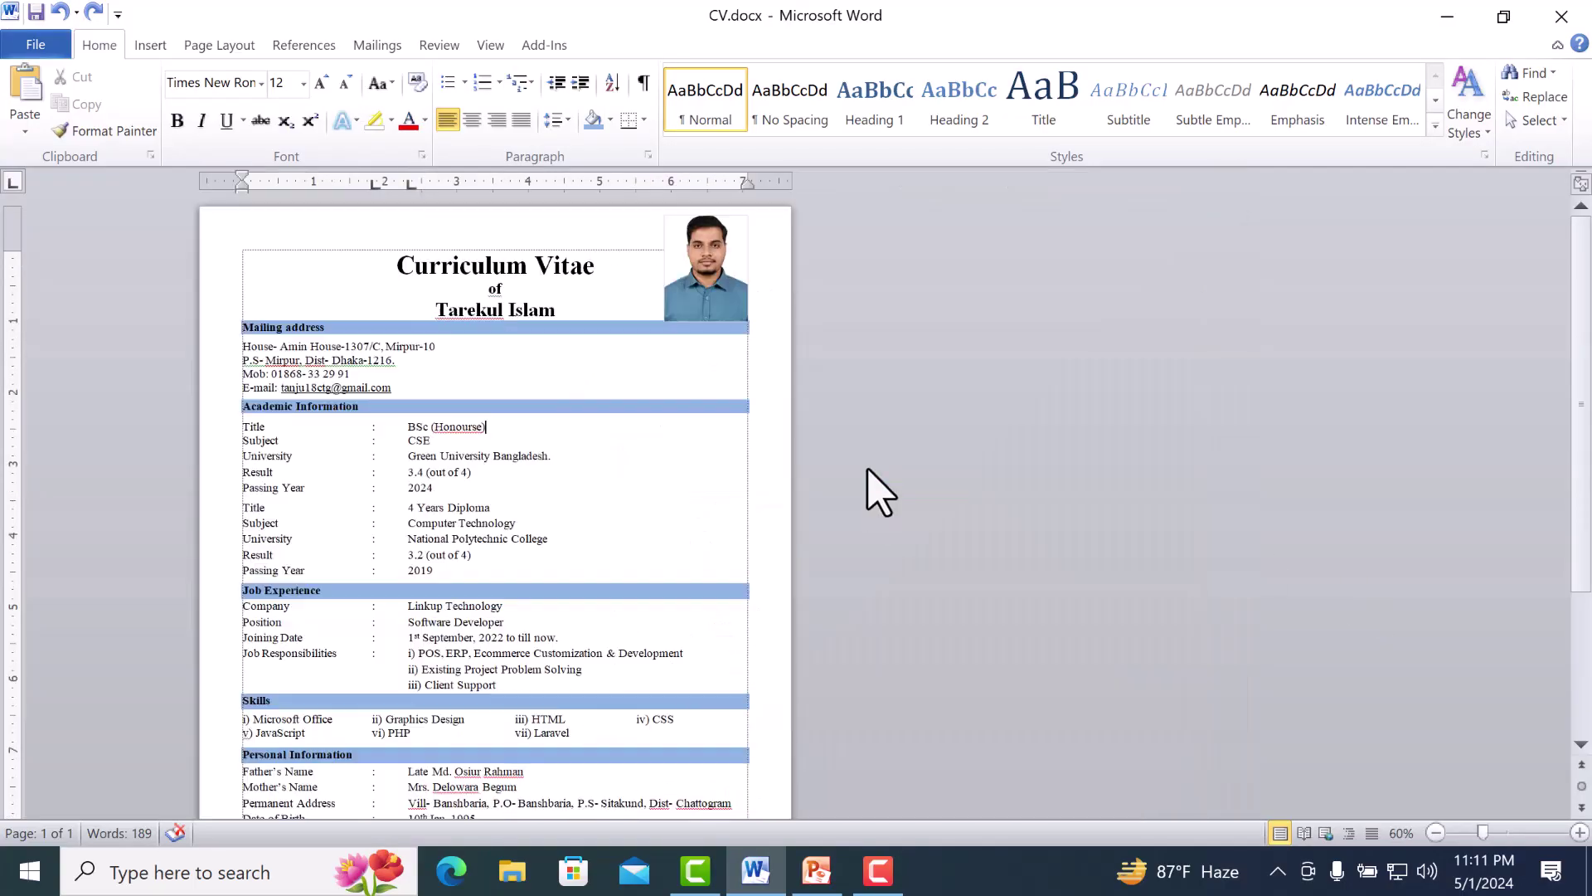
pyautogui.scroll(3, 738, 510)
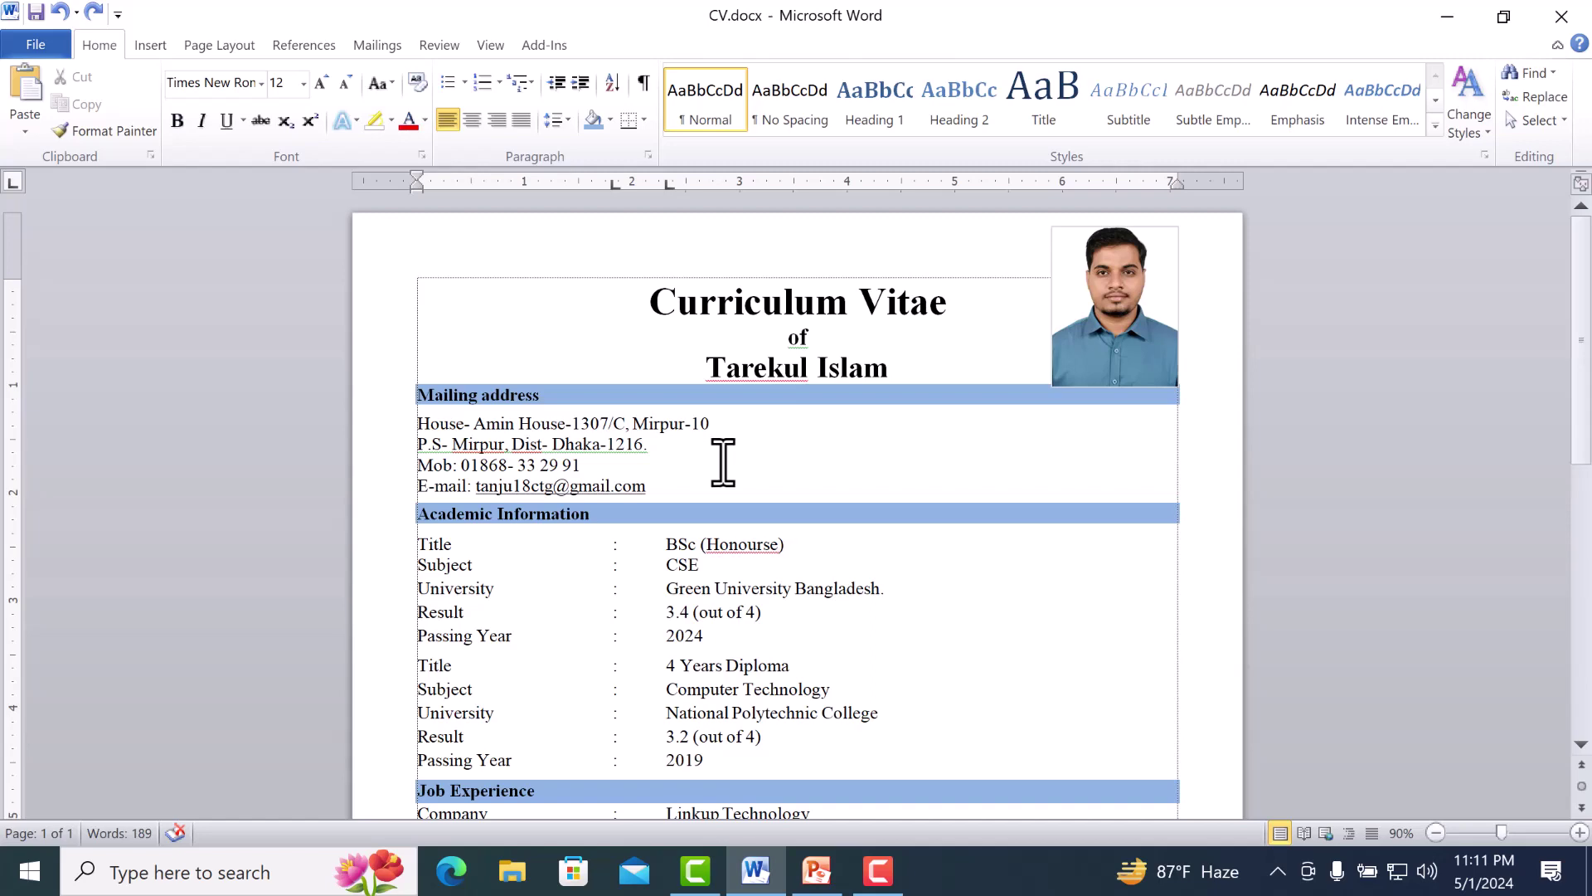
pyautogui.scroll(-1, 723, 462)
pyautogui.scroll(-2, 746, 456)
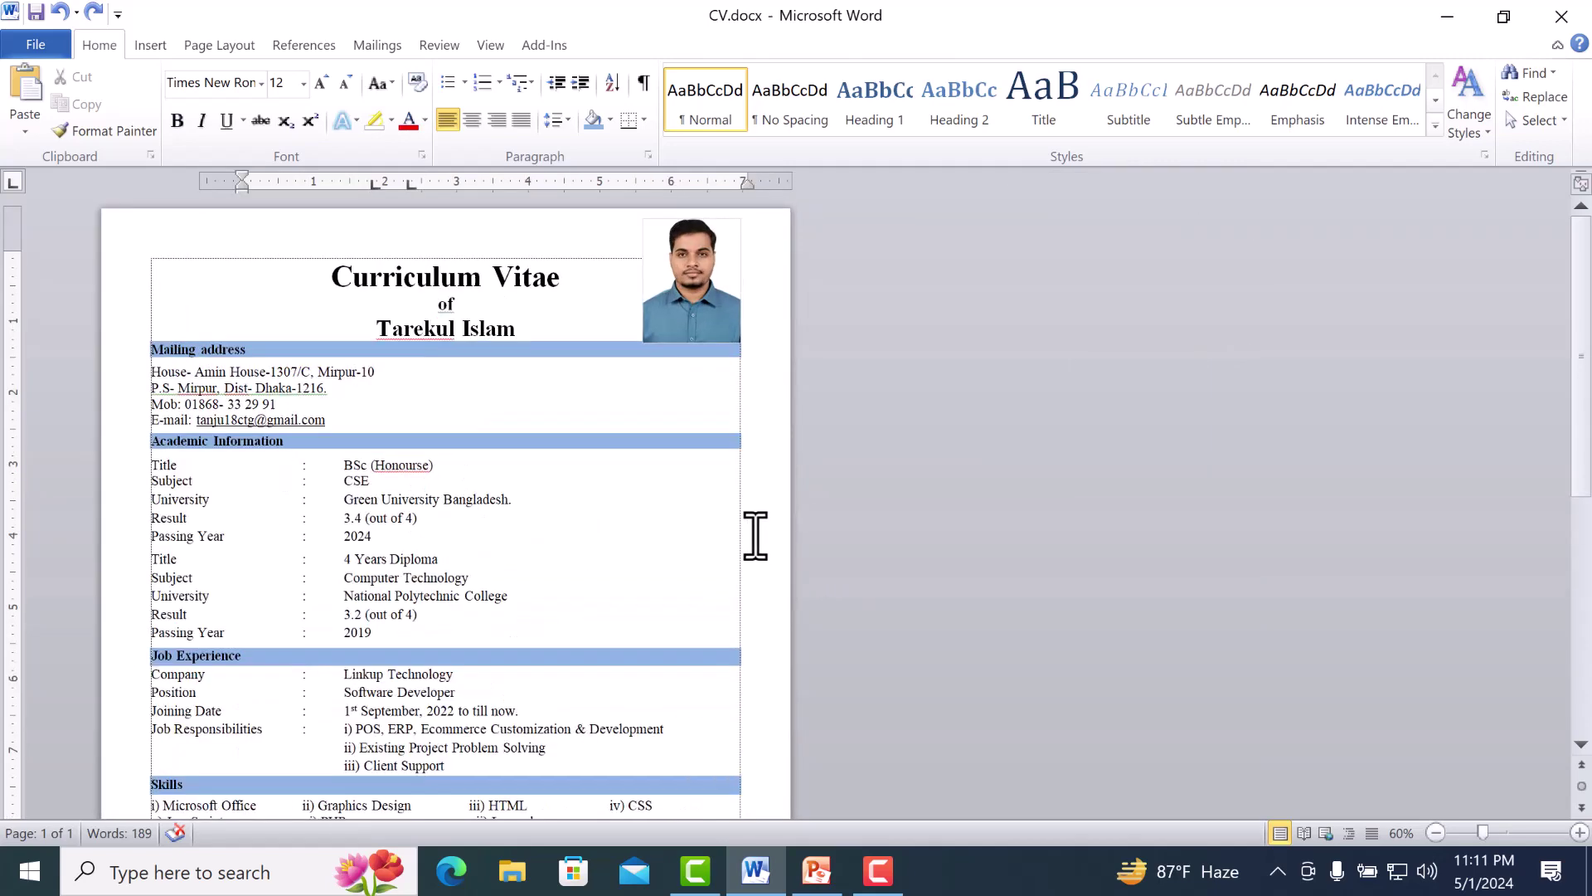
pyautogui.scroll(2, 755, 535)
pyautogui.scroll(2, 752, 530)
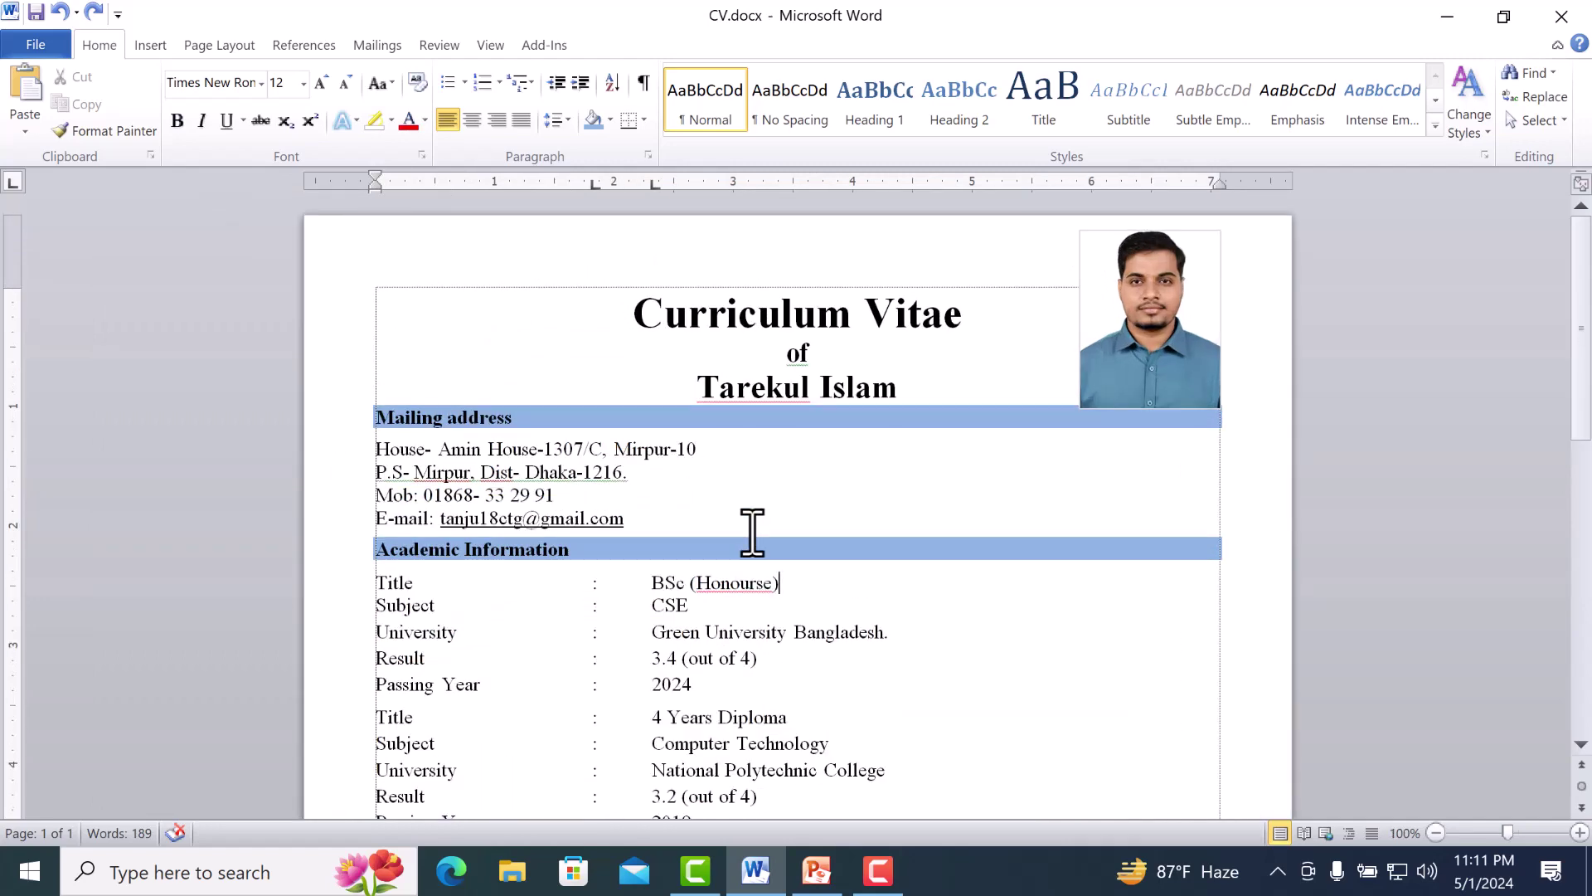
pyautogui.scroll(-4, 742, 506)
pyautogui.scroll(4, 755, 509)
pyautogui.scroll(-1, 768, 505)
pyautogui.scroll(1, 775, 568)
# Review the CV tips slides: CV Writing, Relevant Experience, Skills and Education Qualification.
pyautogui.click(816, 871)
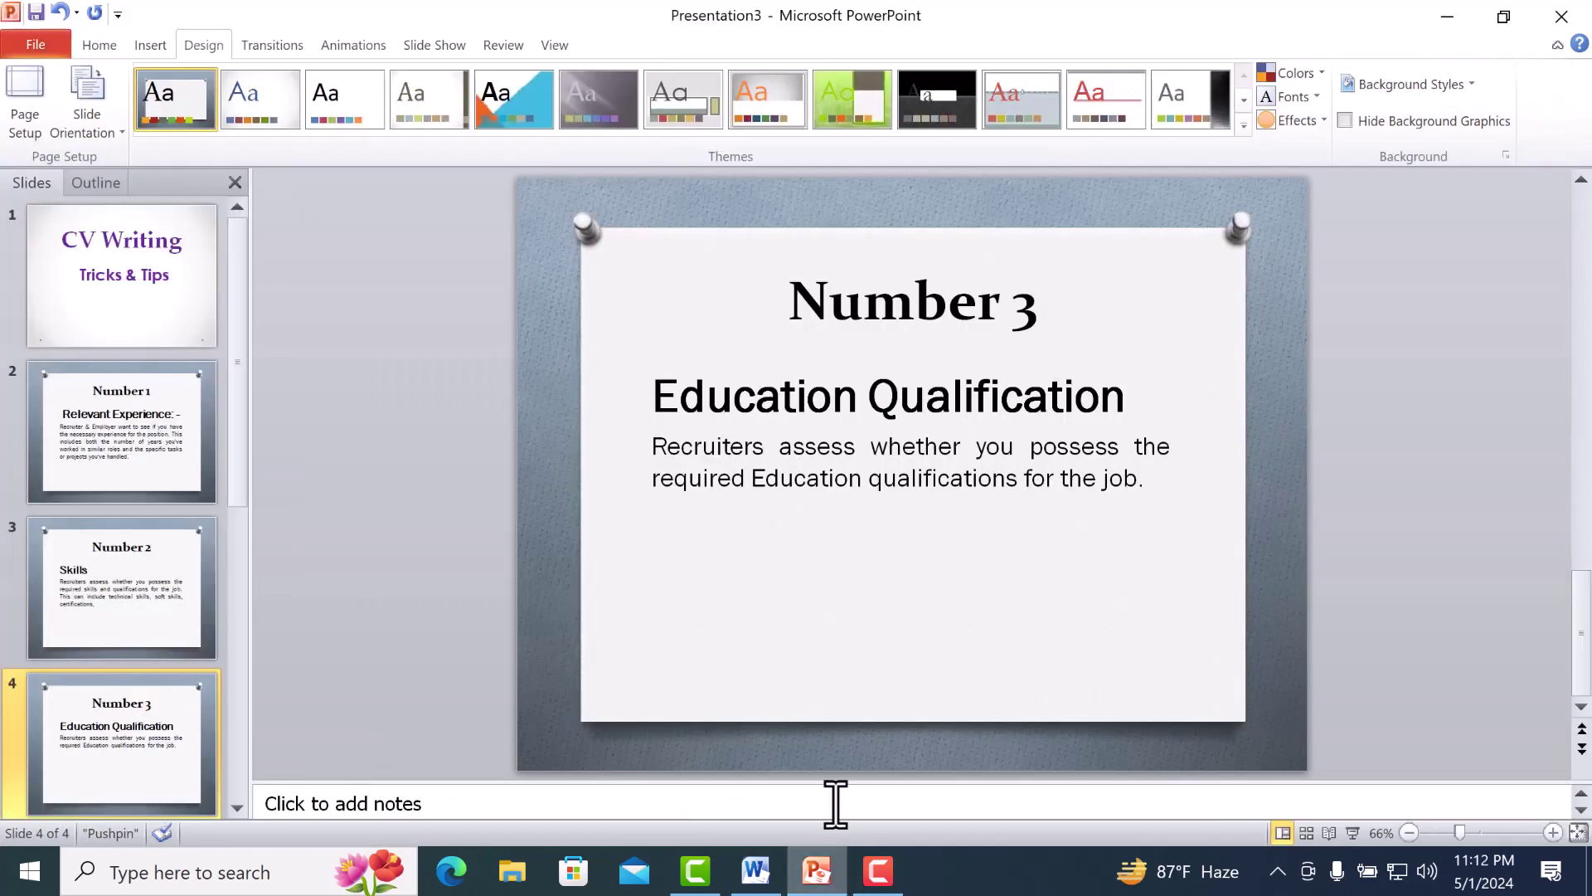
pyautogui.click(122, 294)
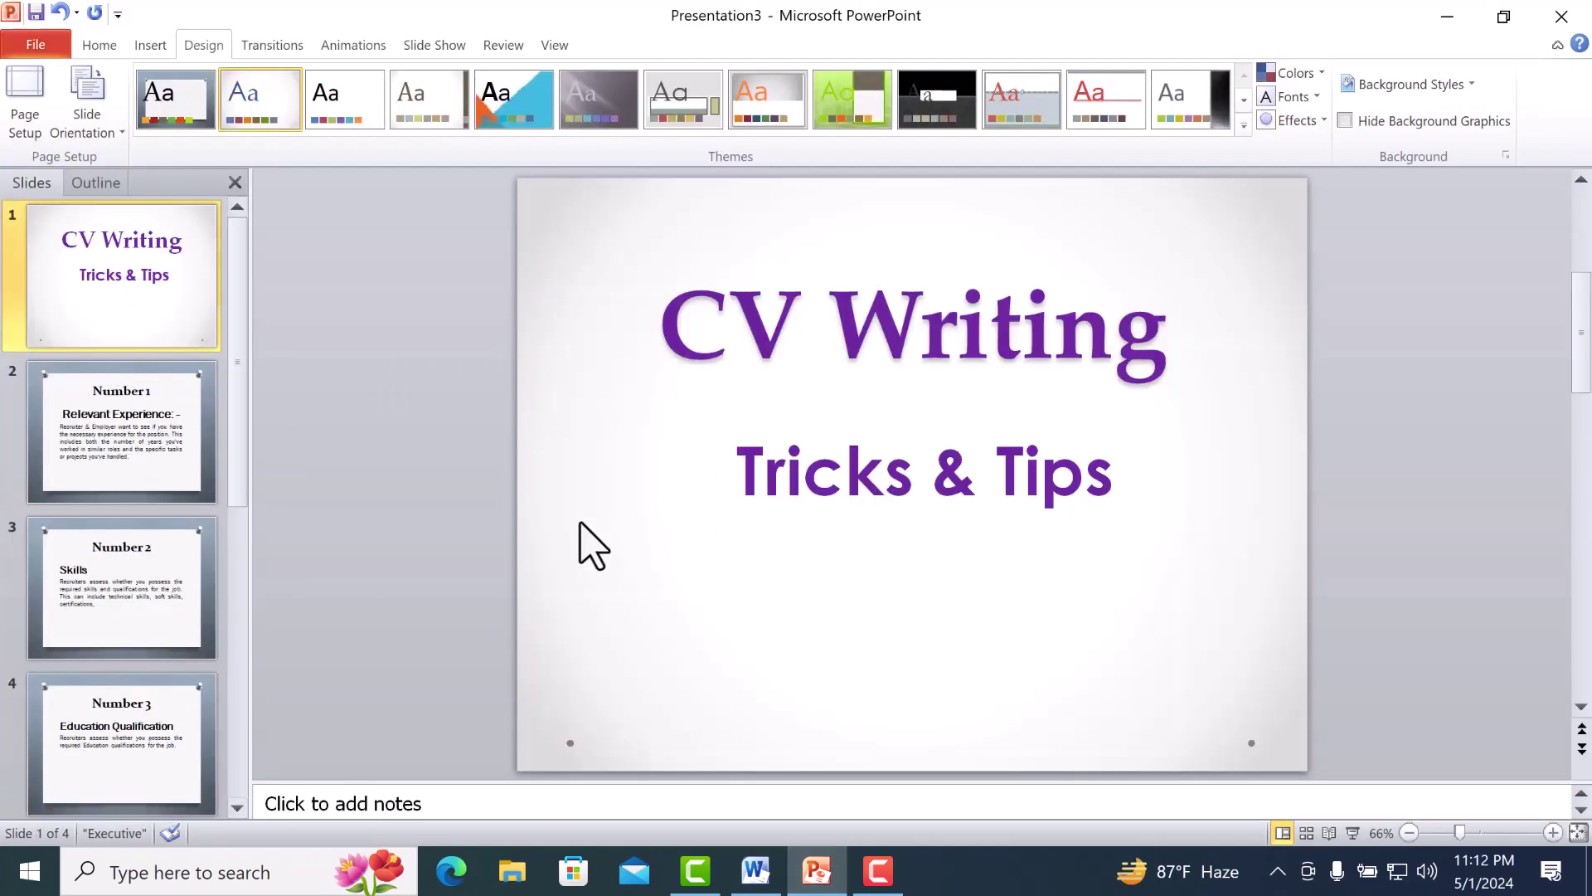
pyautogui.click(126, 458)
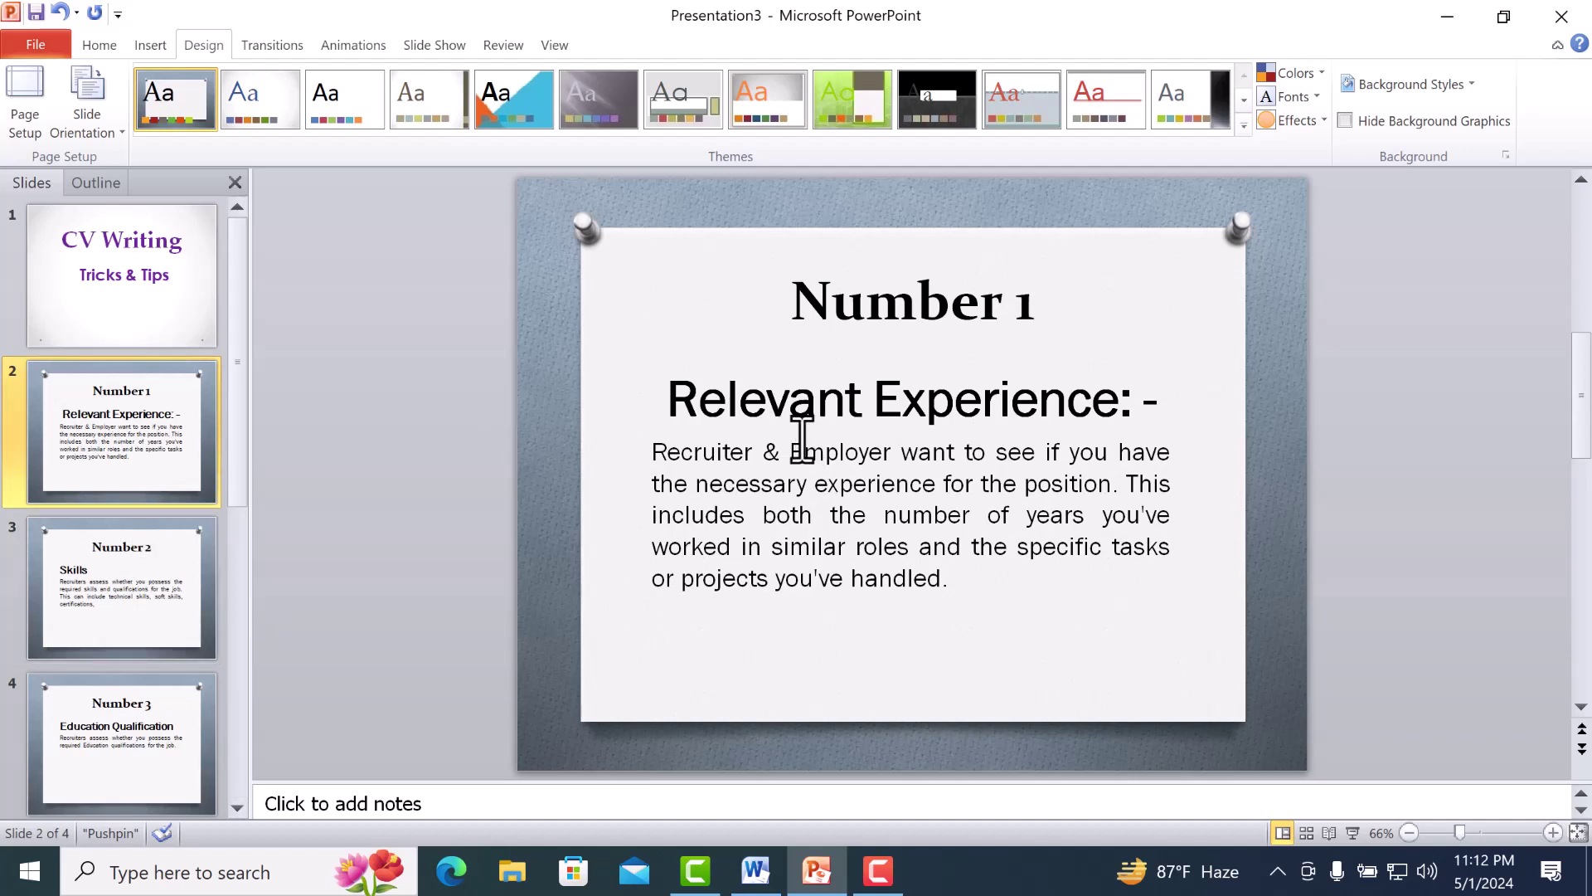
pyautogui.click(166, 577)
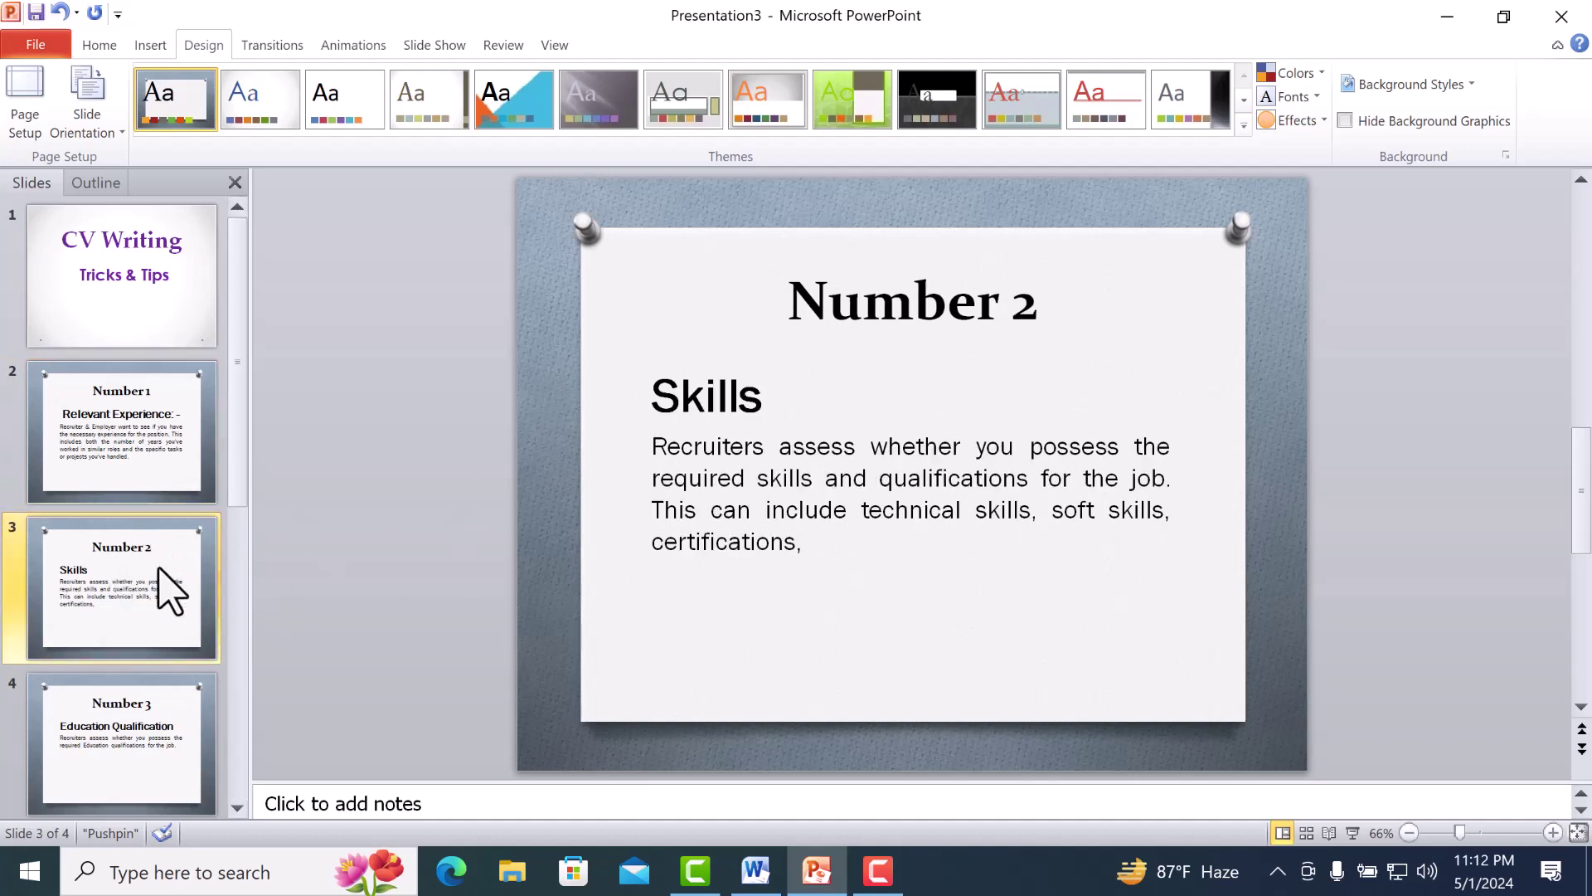
pyautogui.click(131, 739)
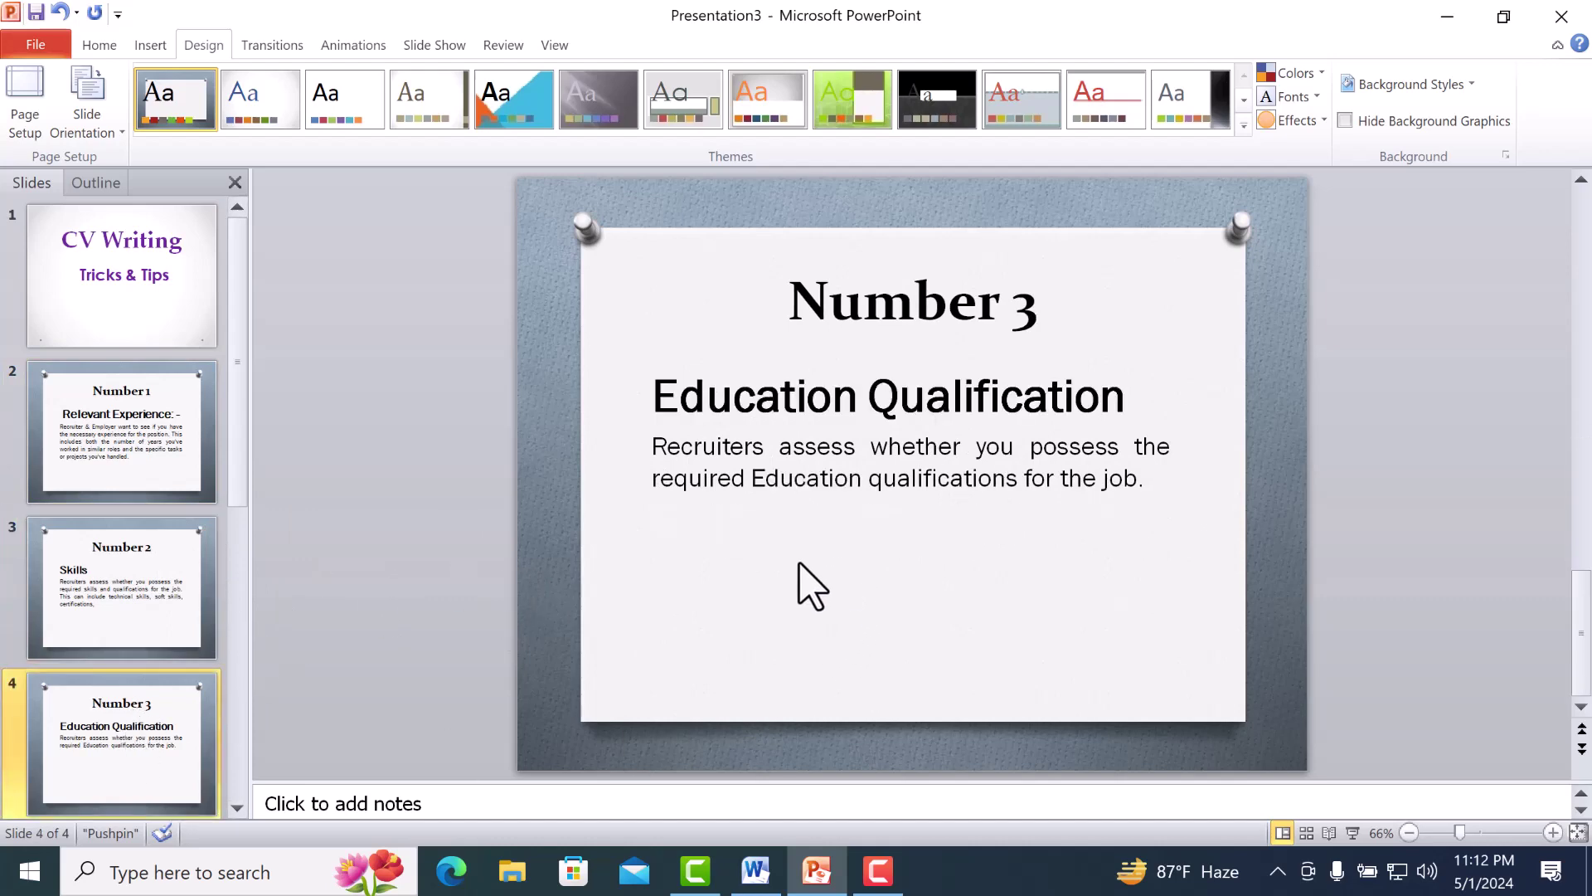
pyautogui.click(755, 869)
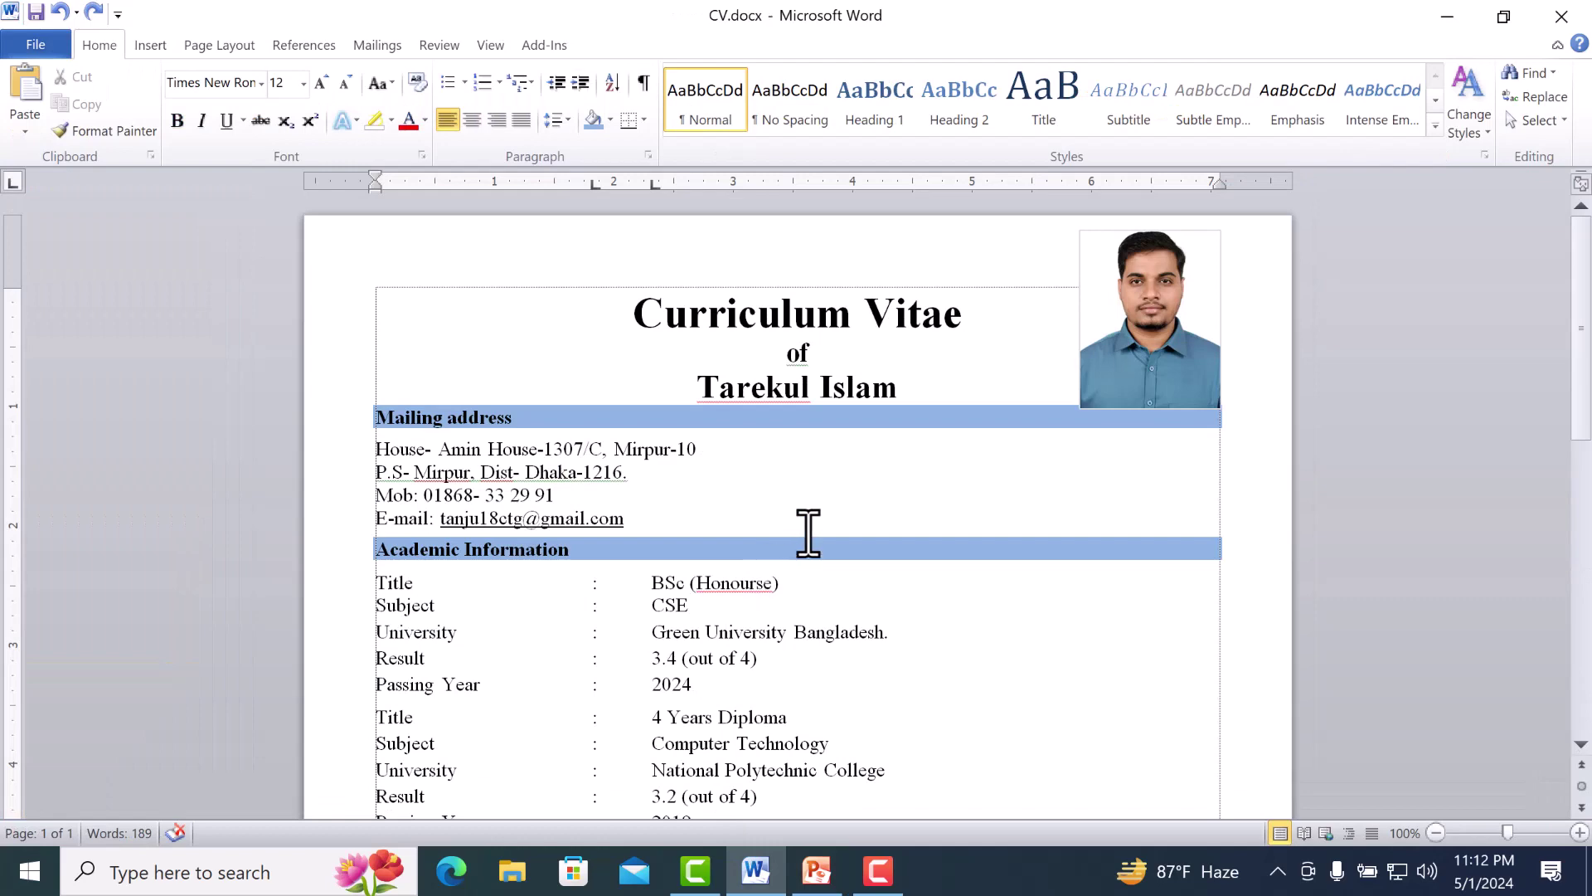
# Inspect the reference CV's header photo, address text, Skills heading and Curriculum Vitae title.
pyautogui.scroll(-6, 771, 473)
pyautogui.scroll(8, 746, 519)
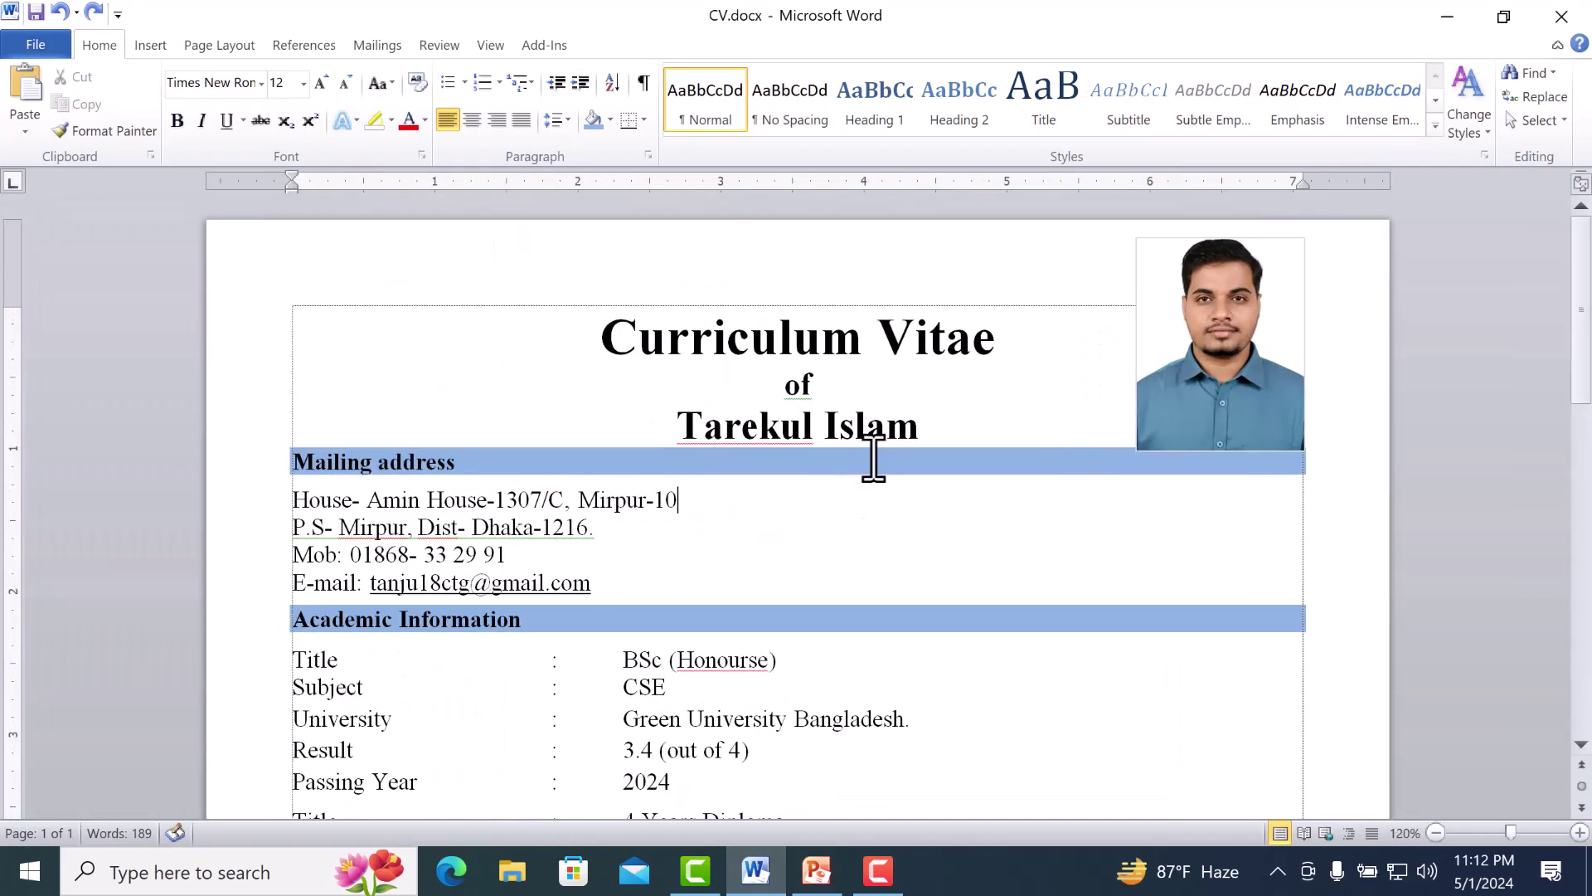
pyautogui.click(1200, 375)
pyautogui.click(580, 532)
pyautogui.scroll(-1, 590, 518)
pyautogui.scroll(-2, 591, 518)
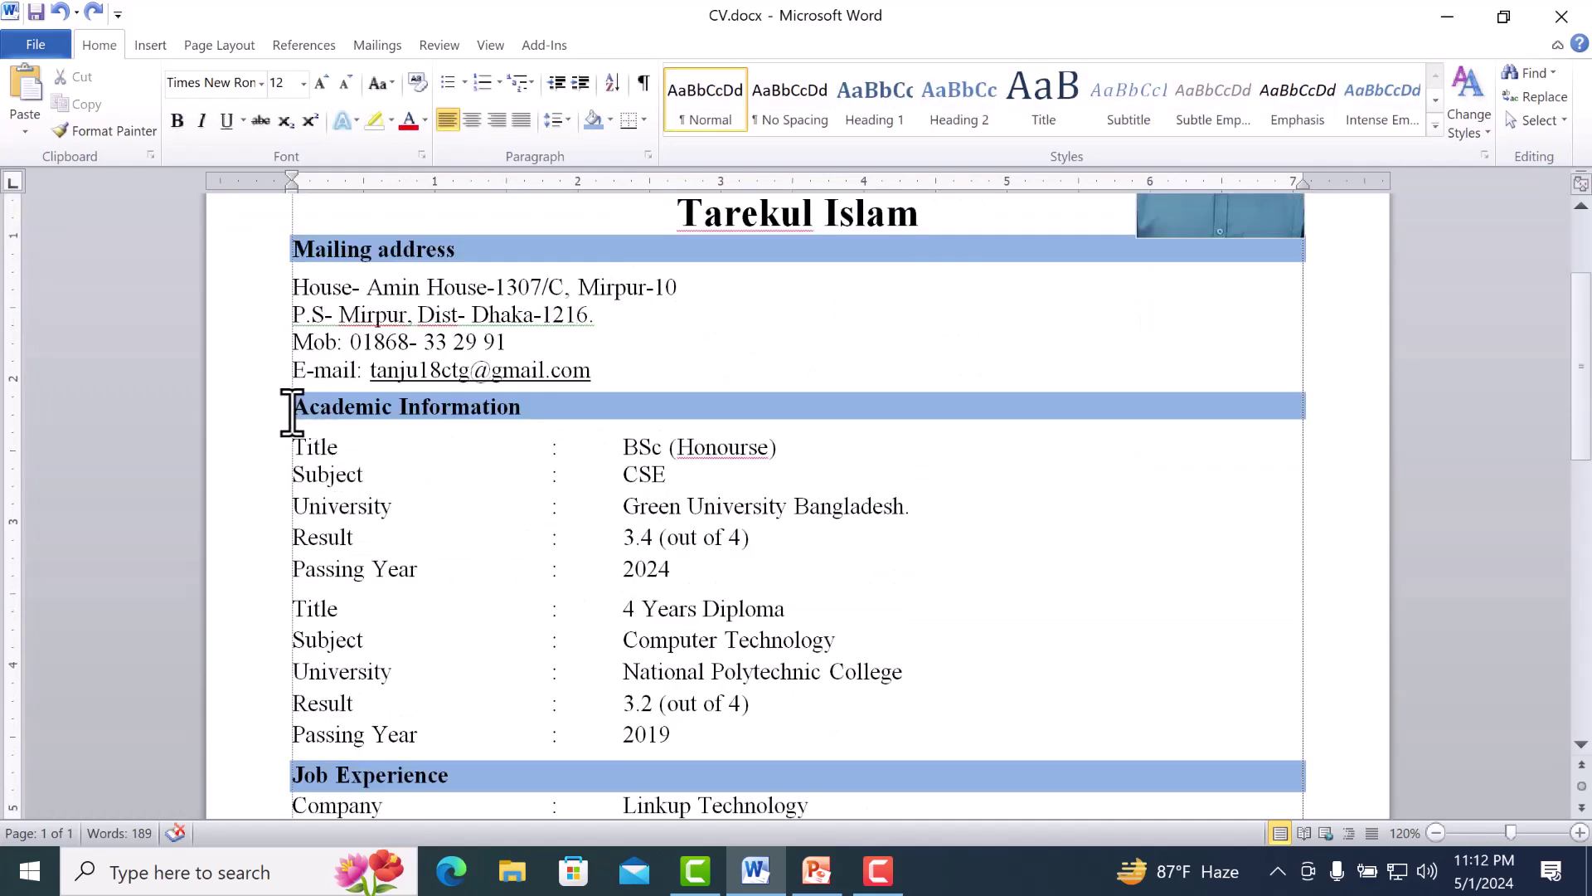
pyautogui.moveTo(292, 406); pyautogui.dragTo(470, 414)
pyautogui.scroll(-1, 653, 540)
pyautogui.scroll(-2, 654, 561)
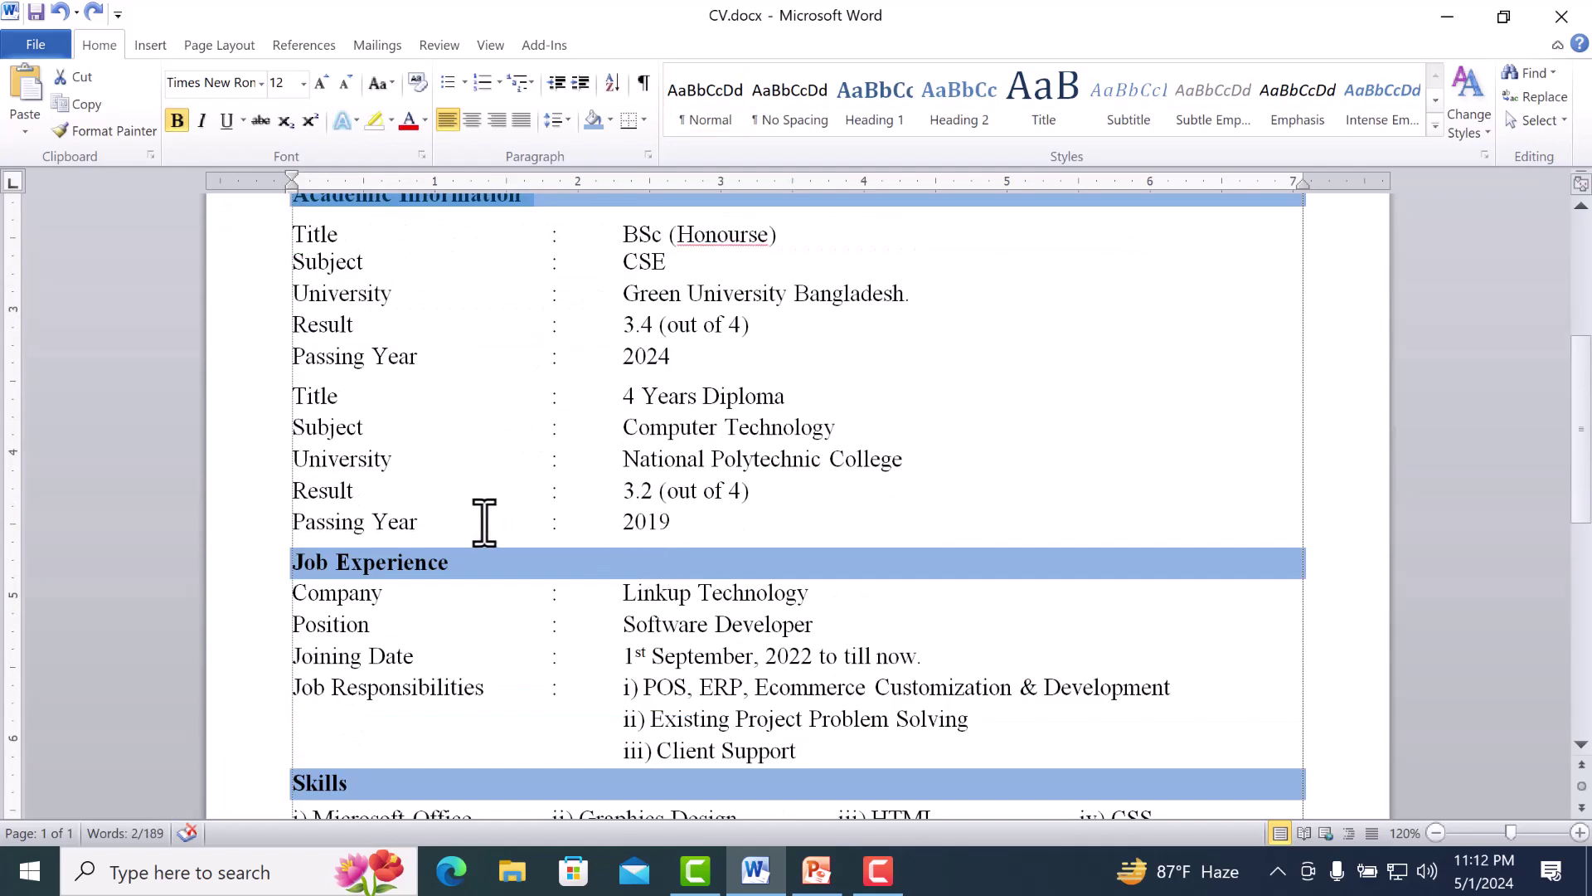
pyautogui.scroll(-2, 483, 525)
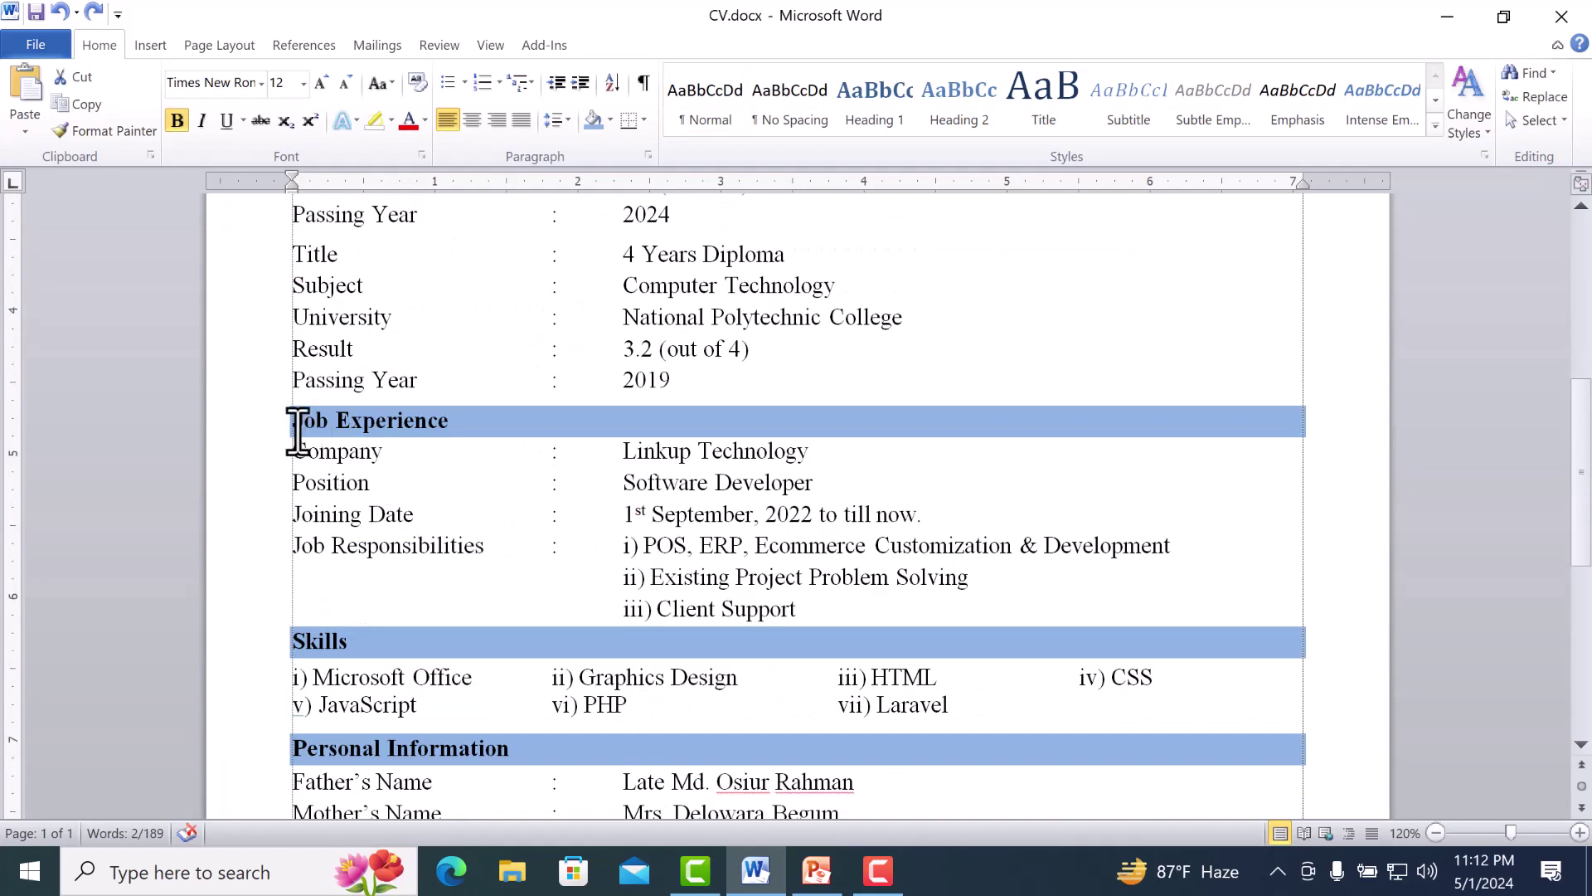
pyautogui.scroll(-1, 490, 455)
pyautogui.scroll(-1, 498, 487)
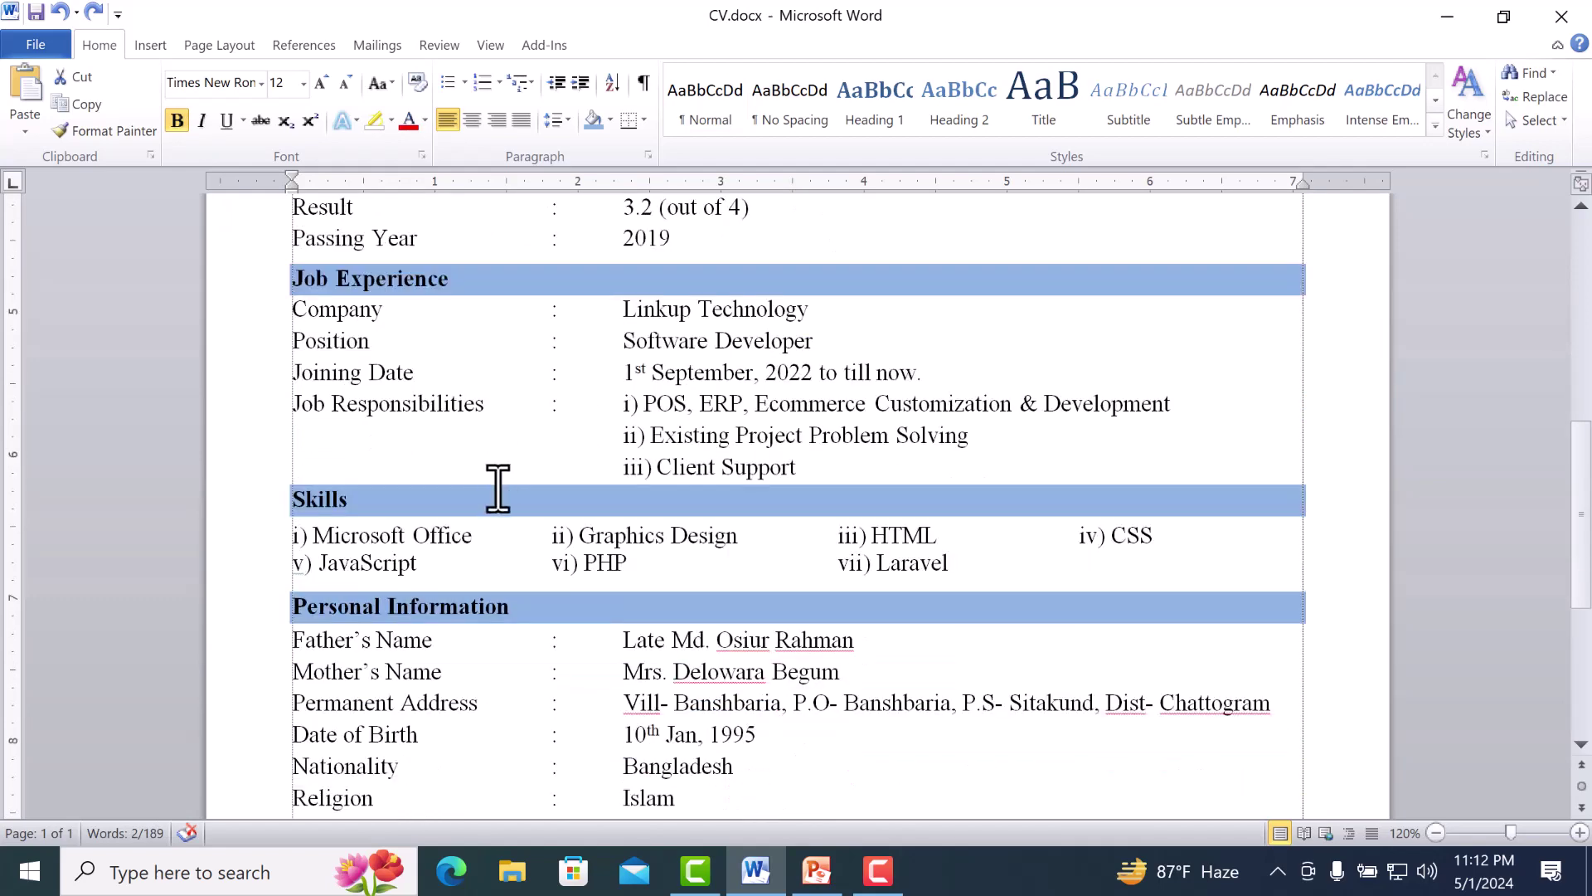
pyautogui.doubleClick(313, 505)
pyautogui.scroll(-2, 481, 591)
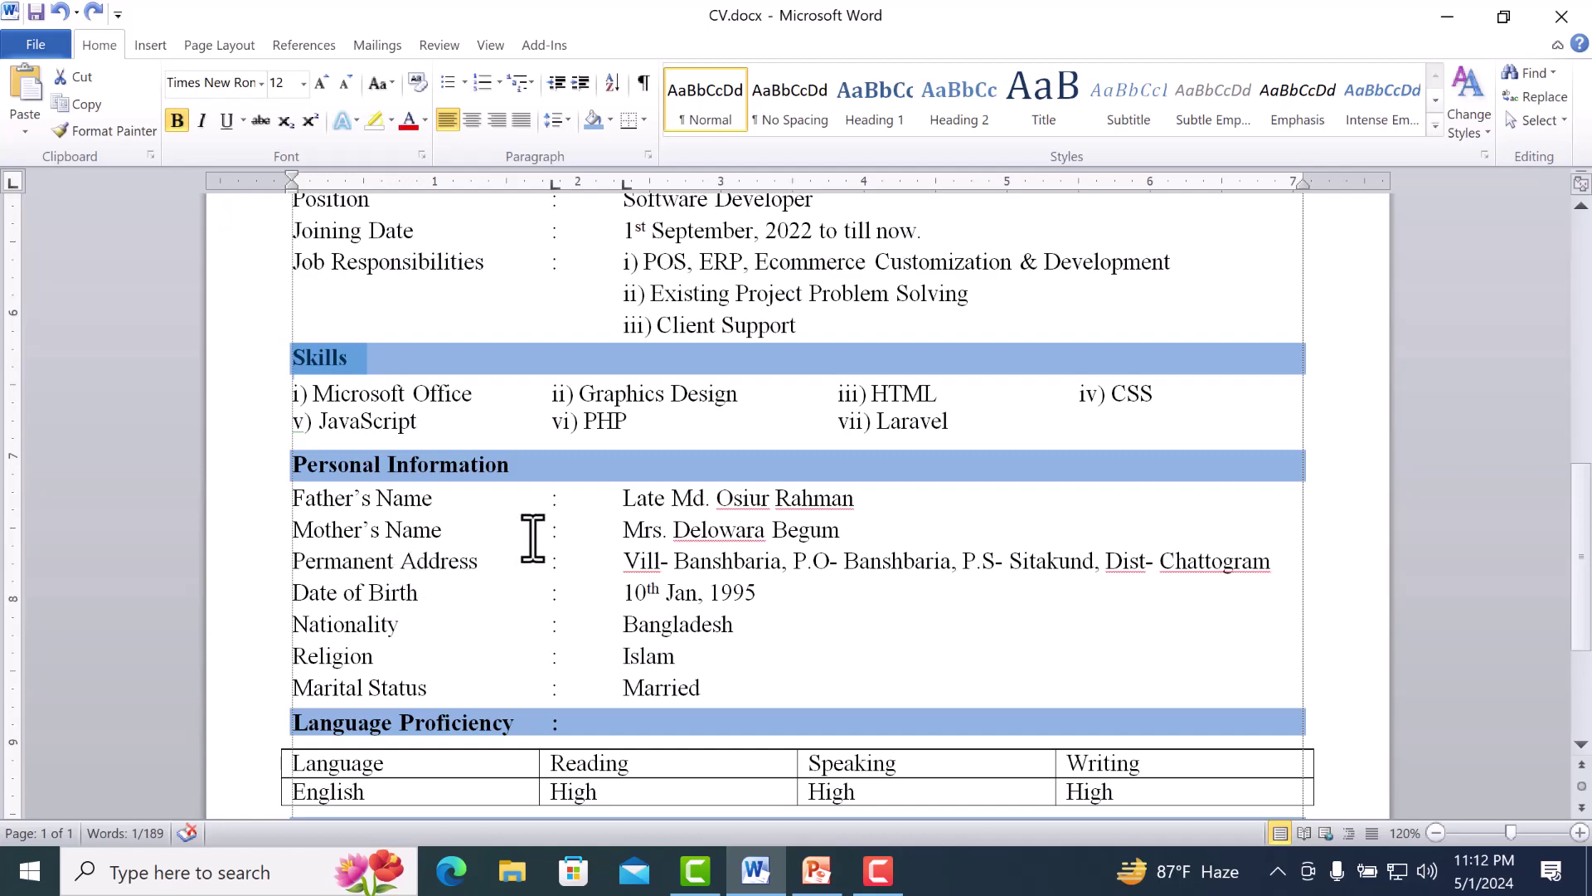
pyautogui.scroll(-3, 529, 540)
pyautogui.scroll(4, 596, 609)
pyautogui.scroll(6, 605, 597)
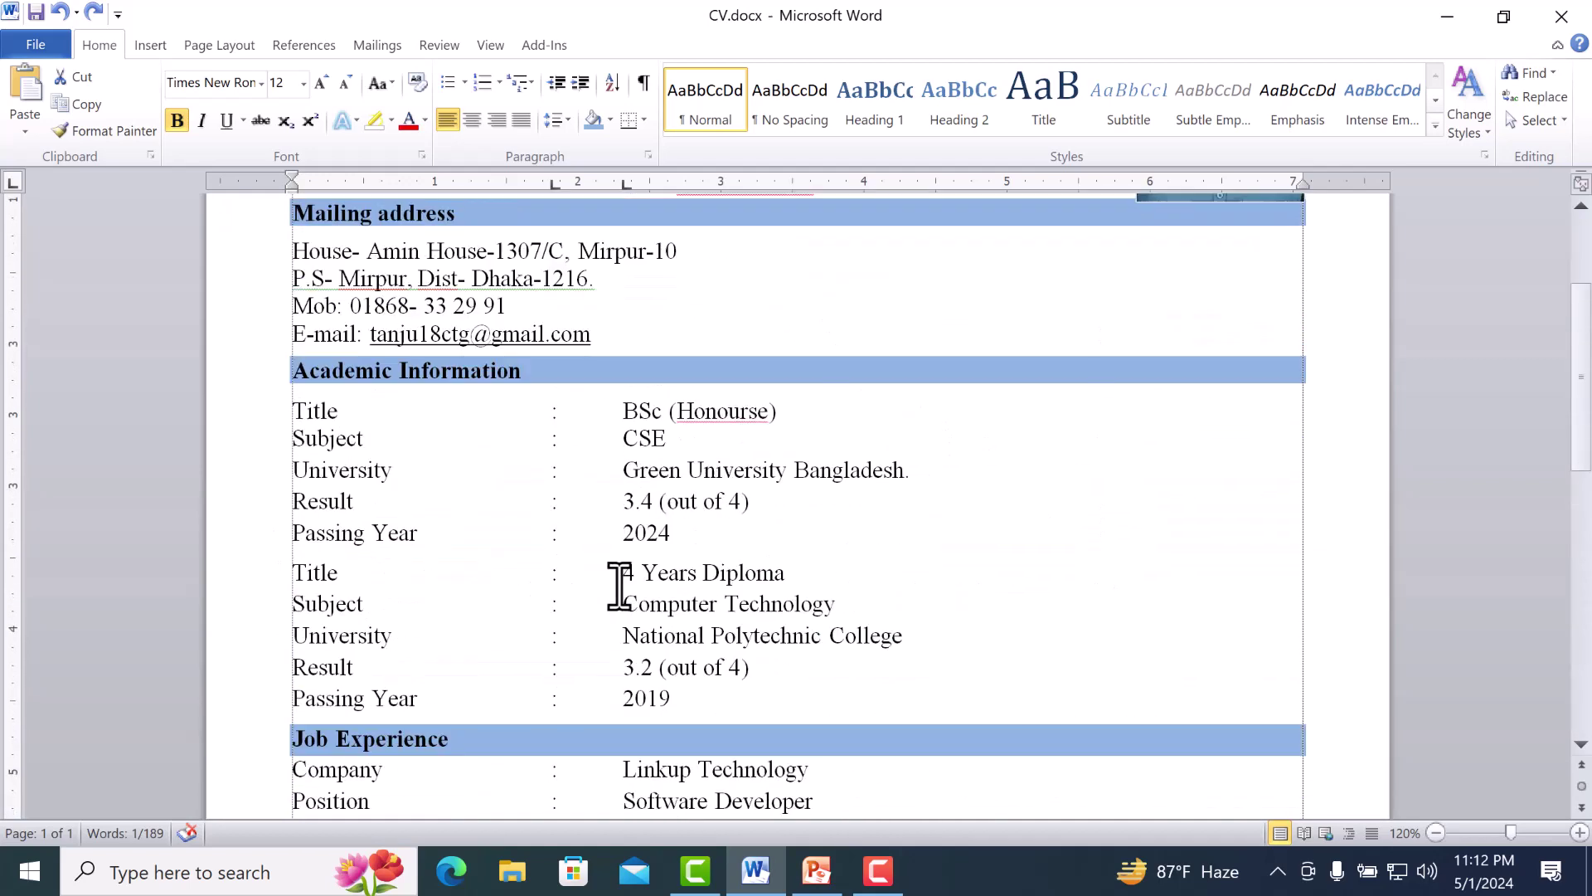
pyautogui.scroll(3, 620, 584)
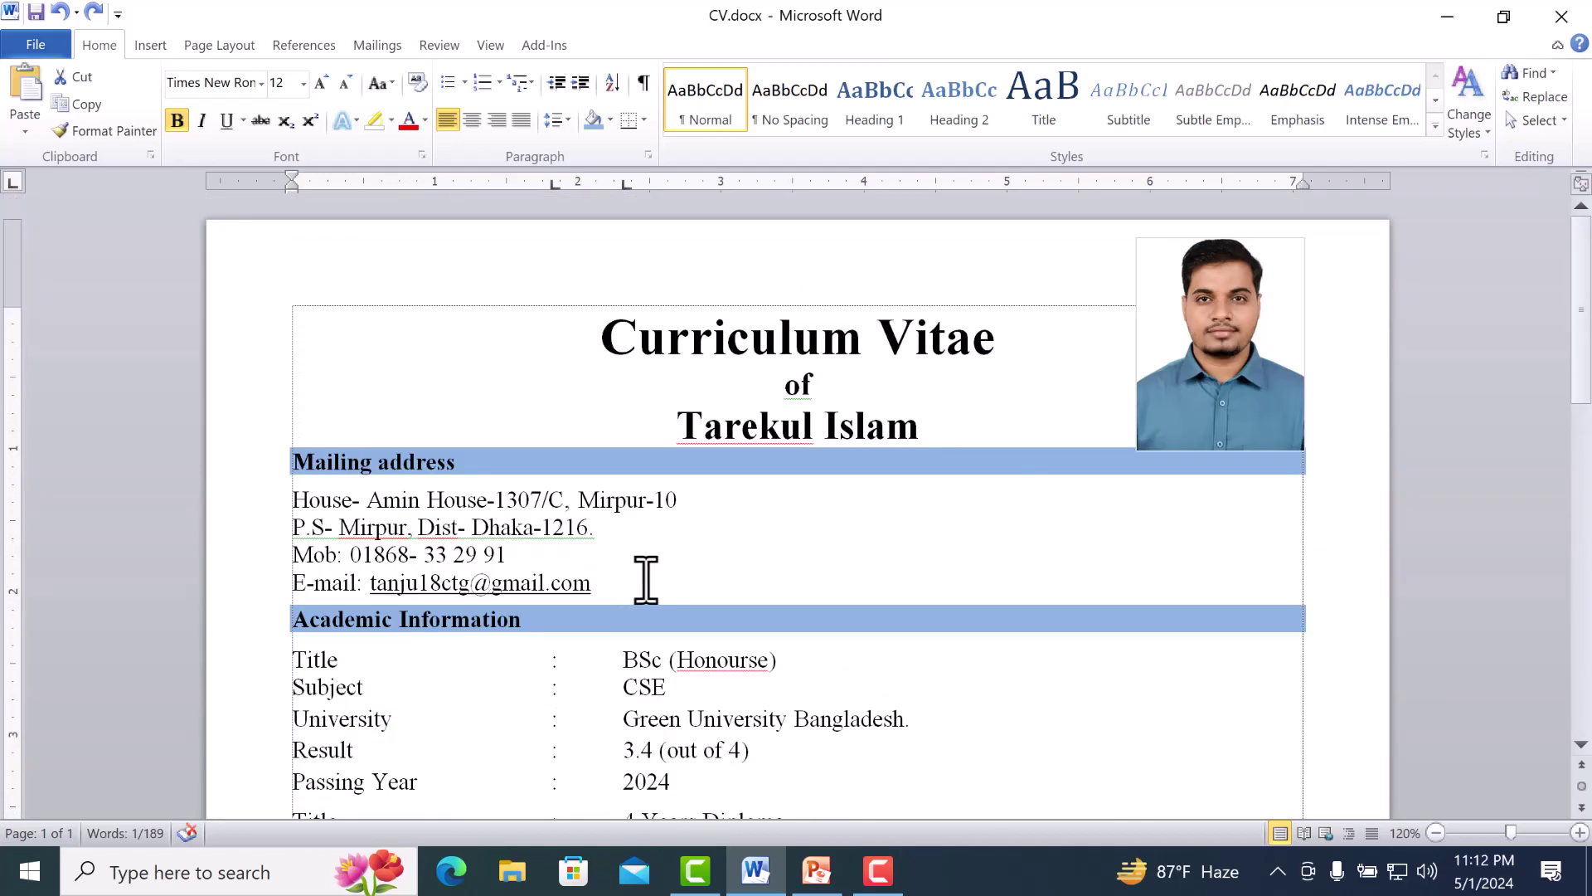
pyautogui.click(714, 340)
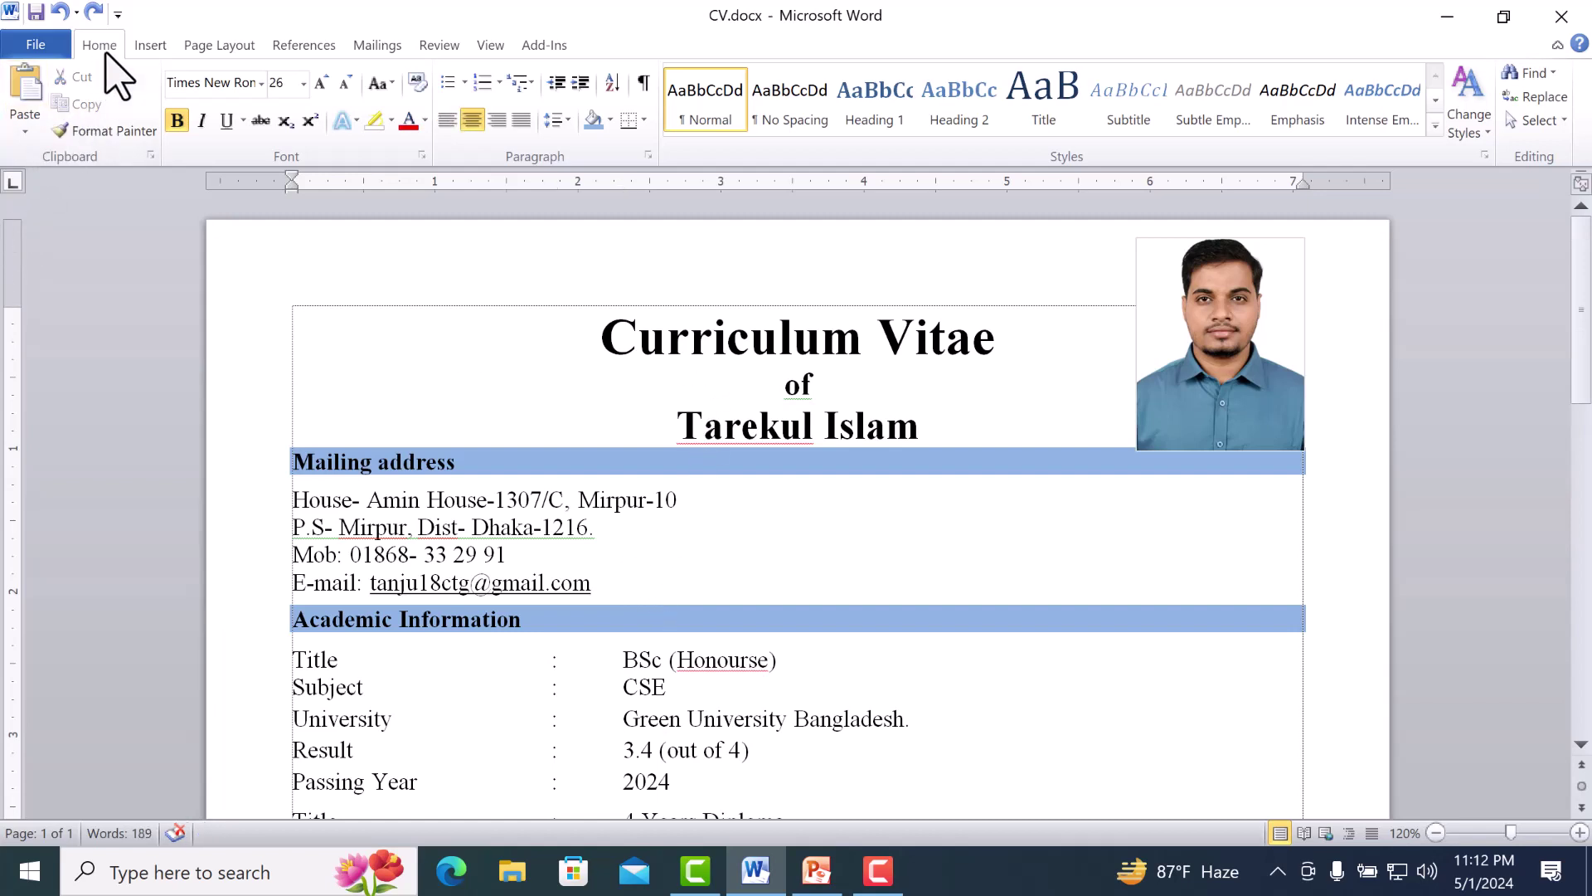
# Create a new blank Word document.
pyautogui.click(39, 46)
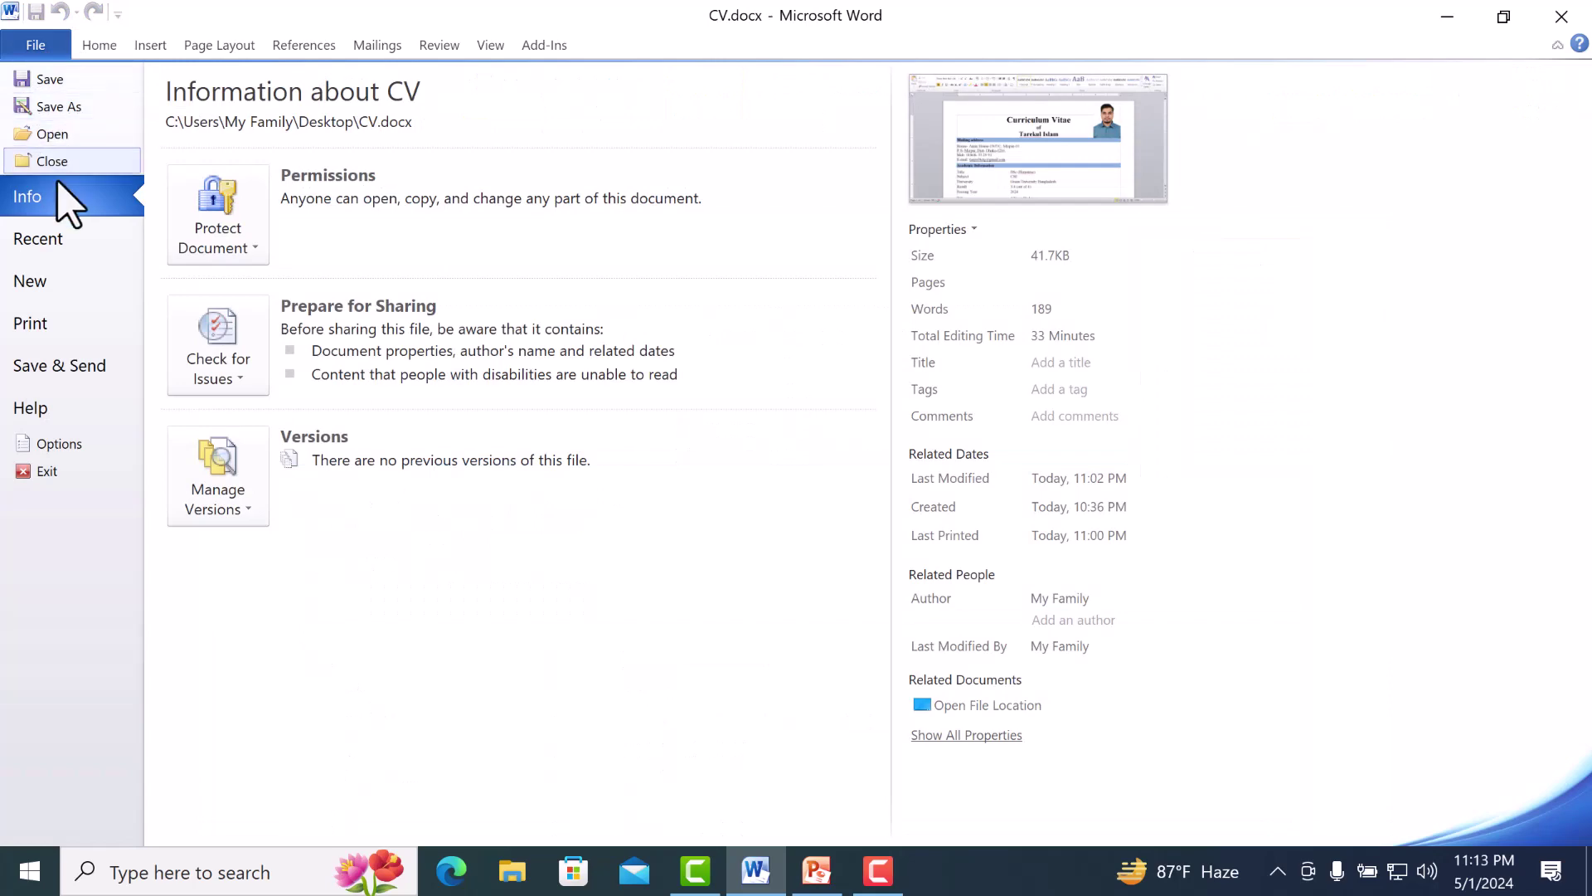
pyautogui.click(48, 280)
pyautogui.doubleClick(230, 222)
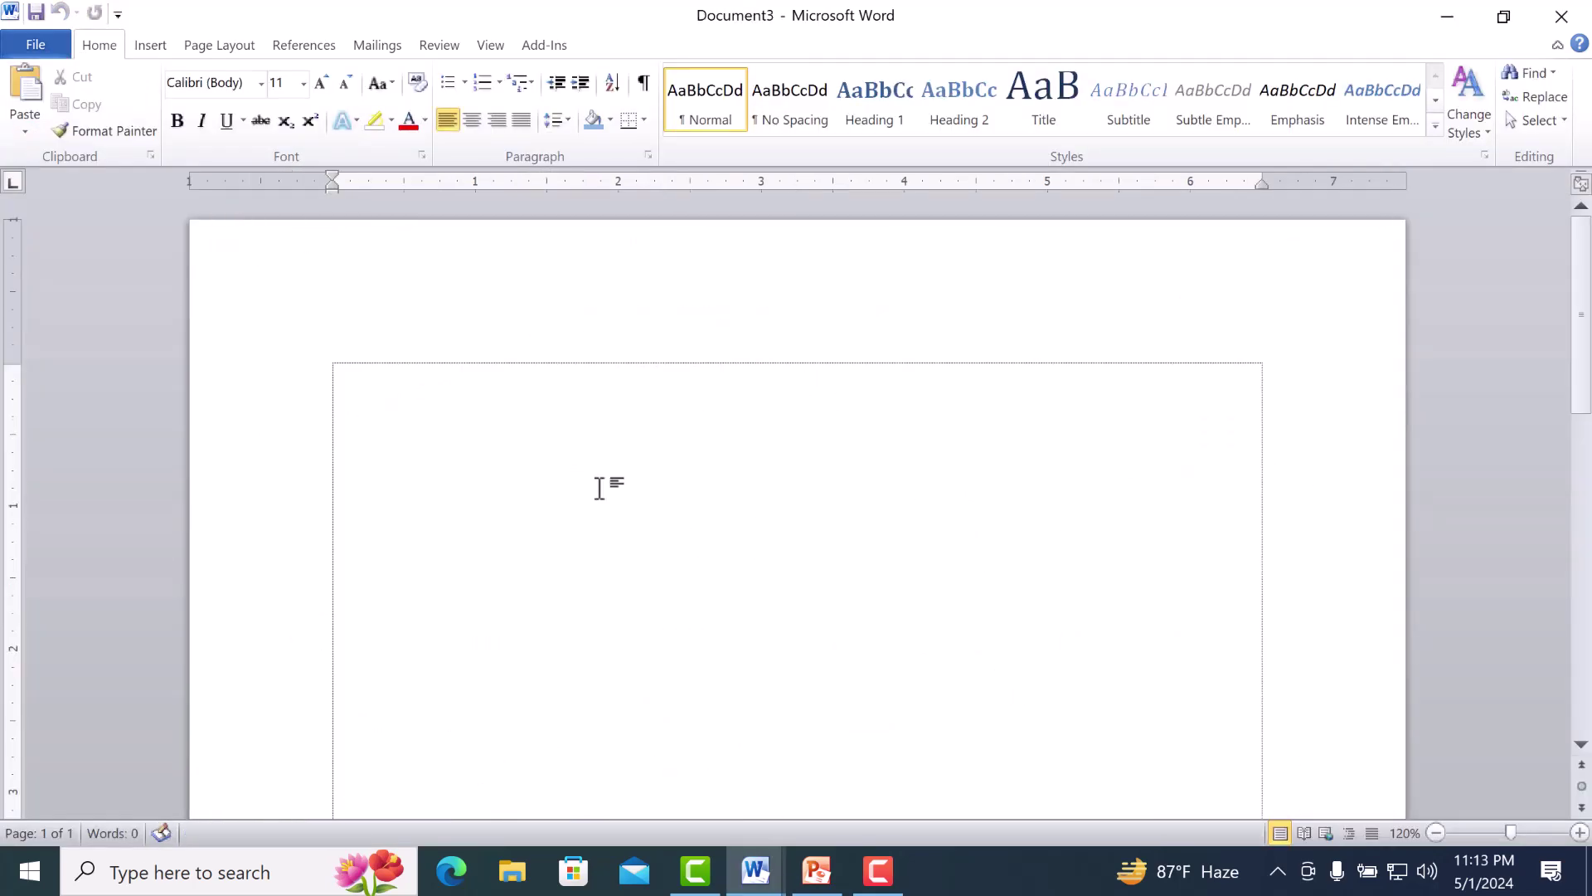
pyautogui.scroll(2, 609, 414)
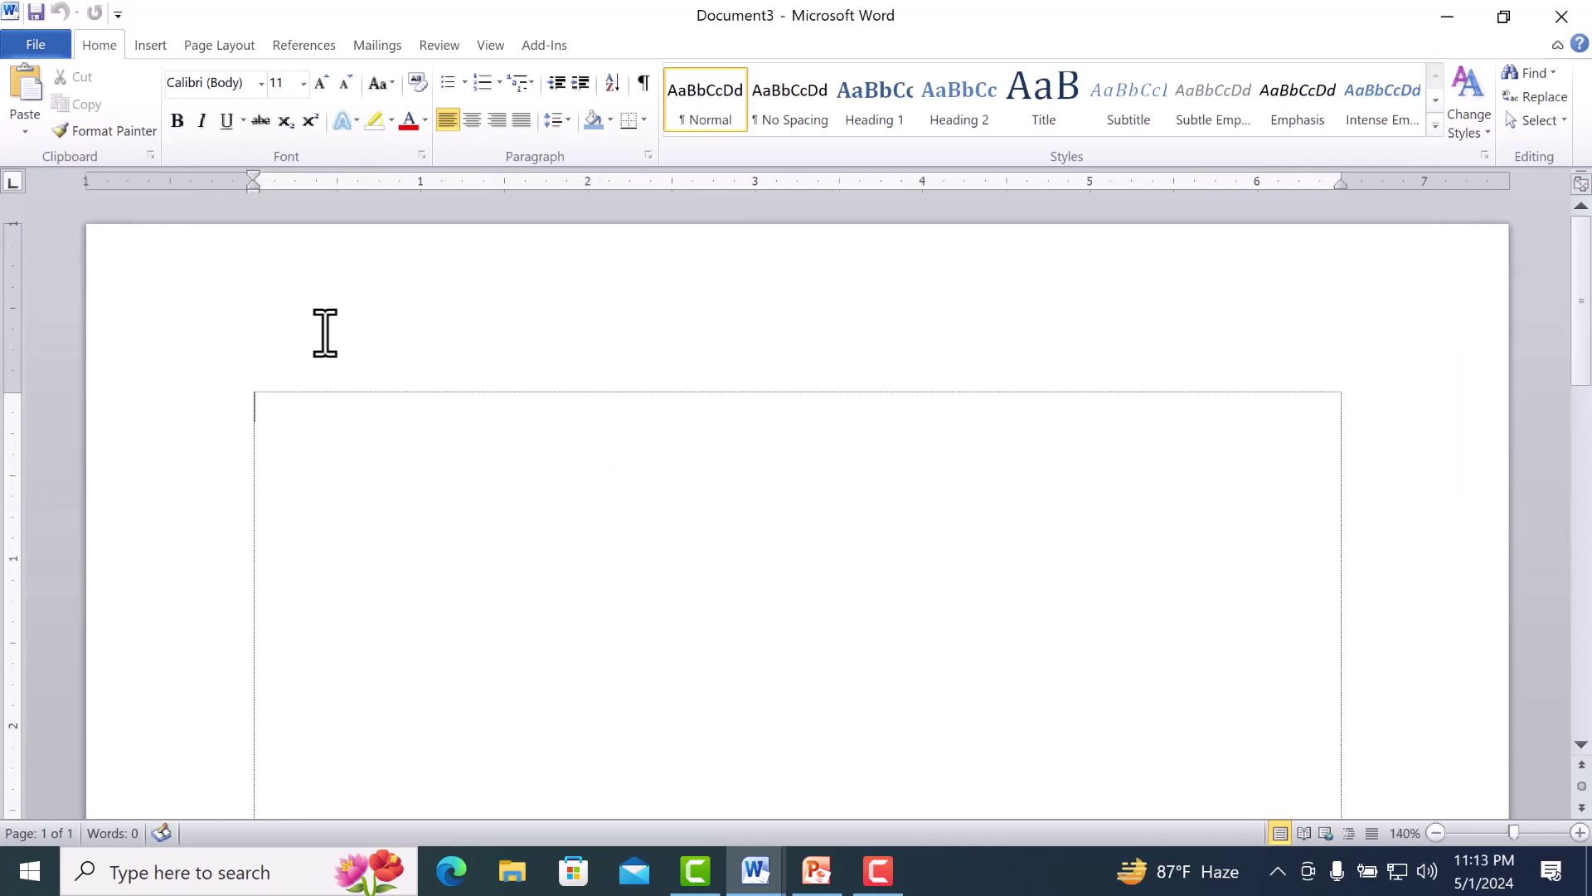
# Set all four page margins to 0.6 inches and the paper size to A4.
pyautogui.click(213, 45)
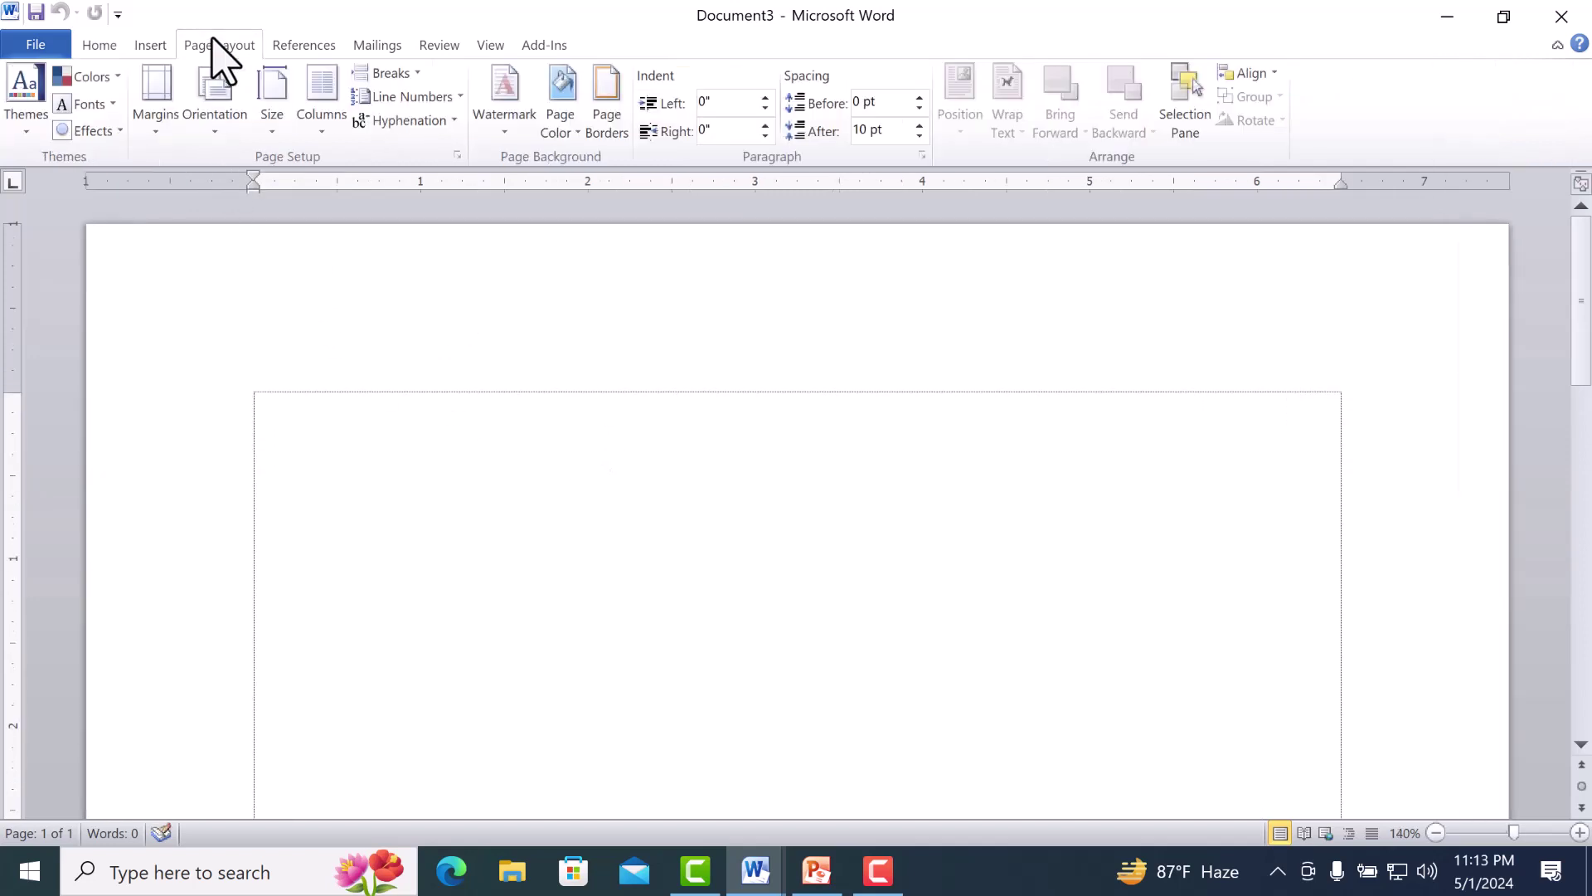
pyautogui.click(161, 116)
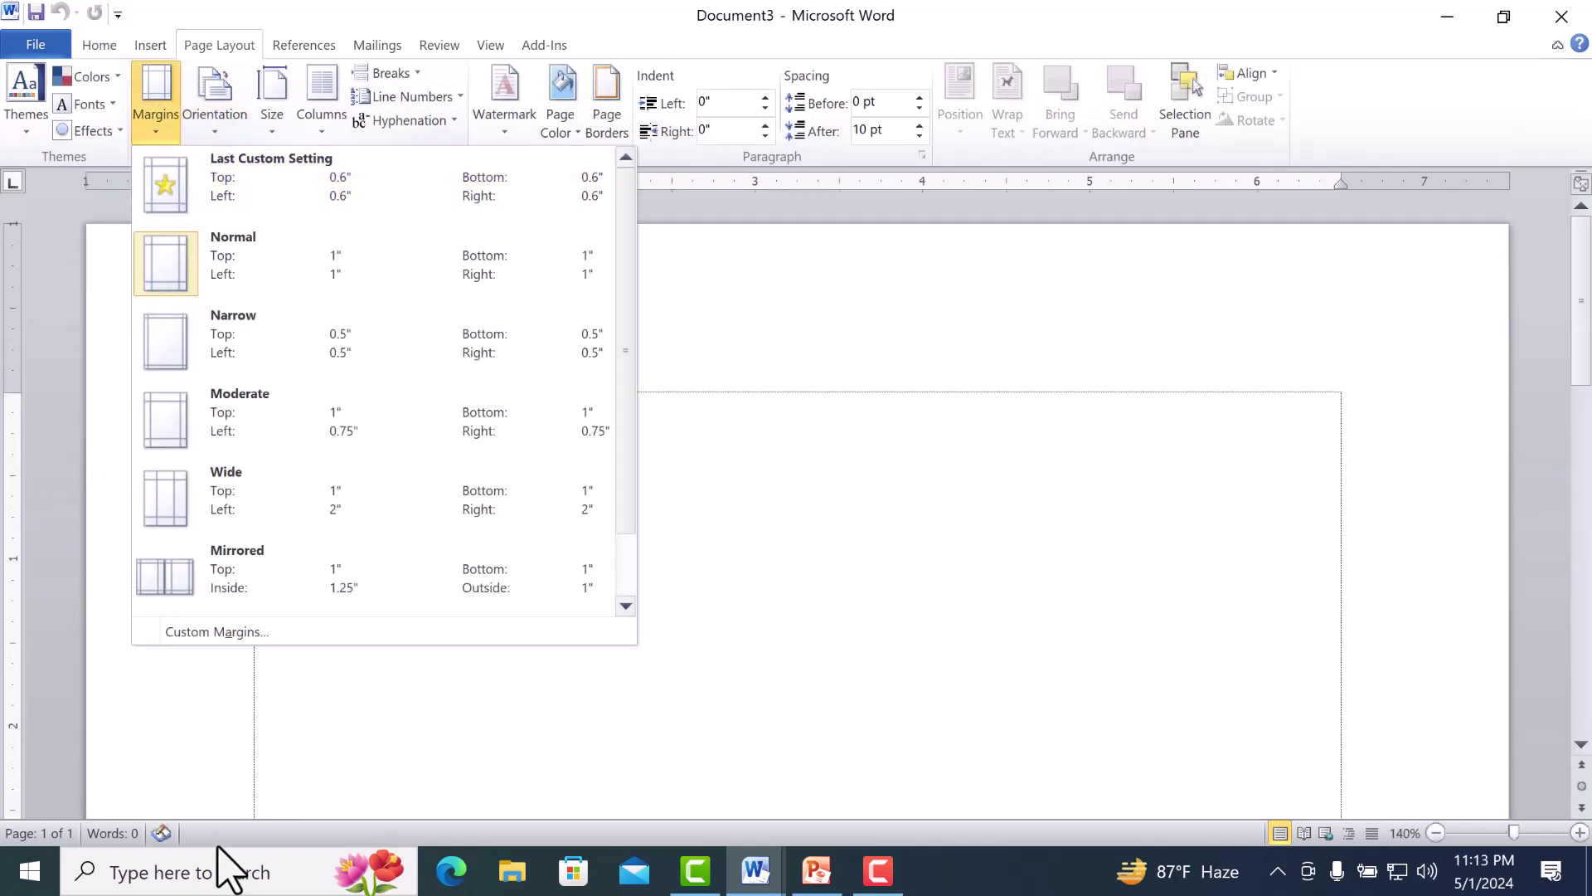
pyautogui.click(241, 632)
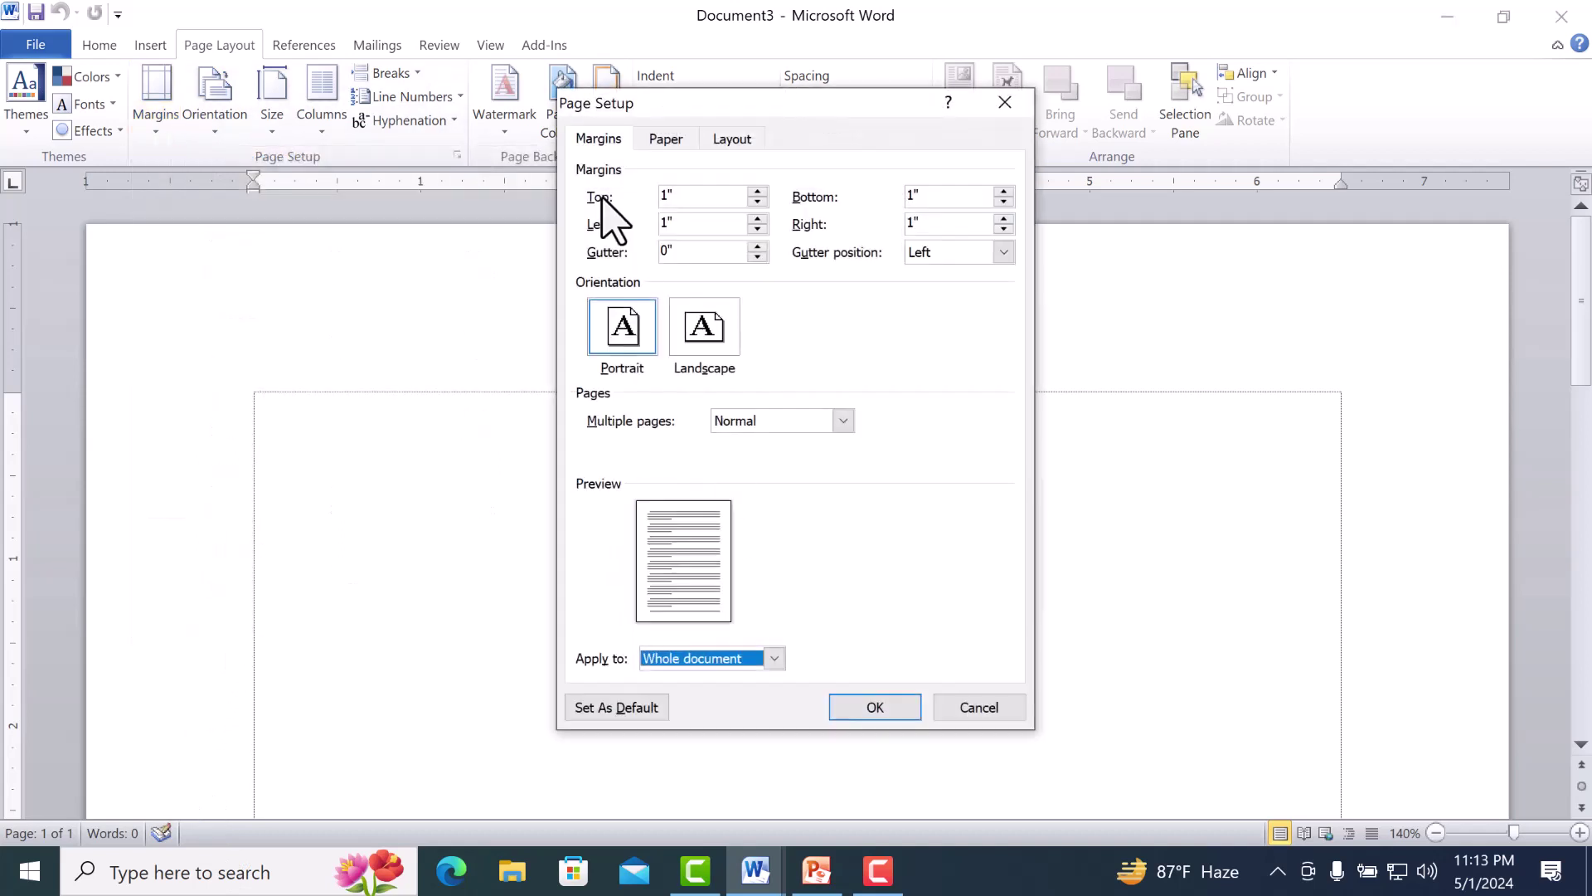
pyautogui.doubleClick(673, 196)
pyautogui.write('.6')
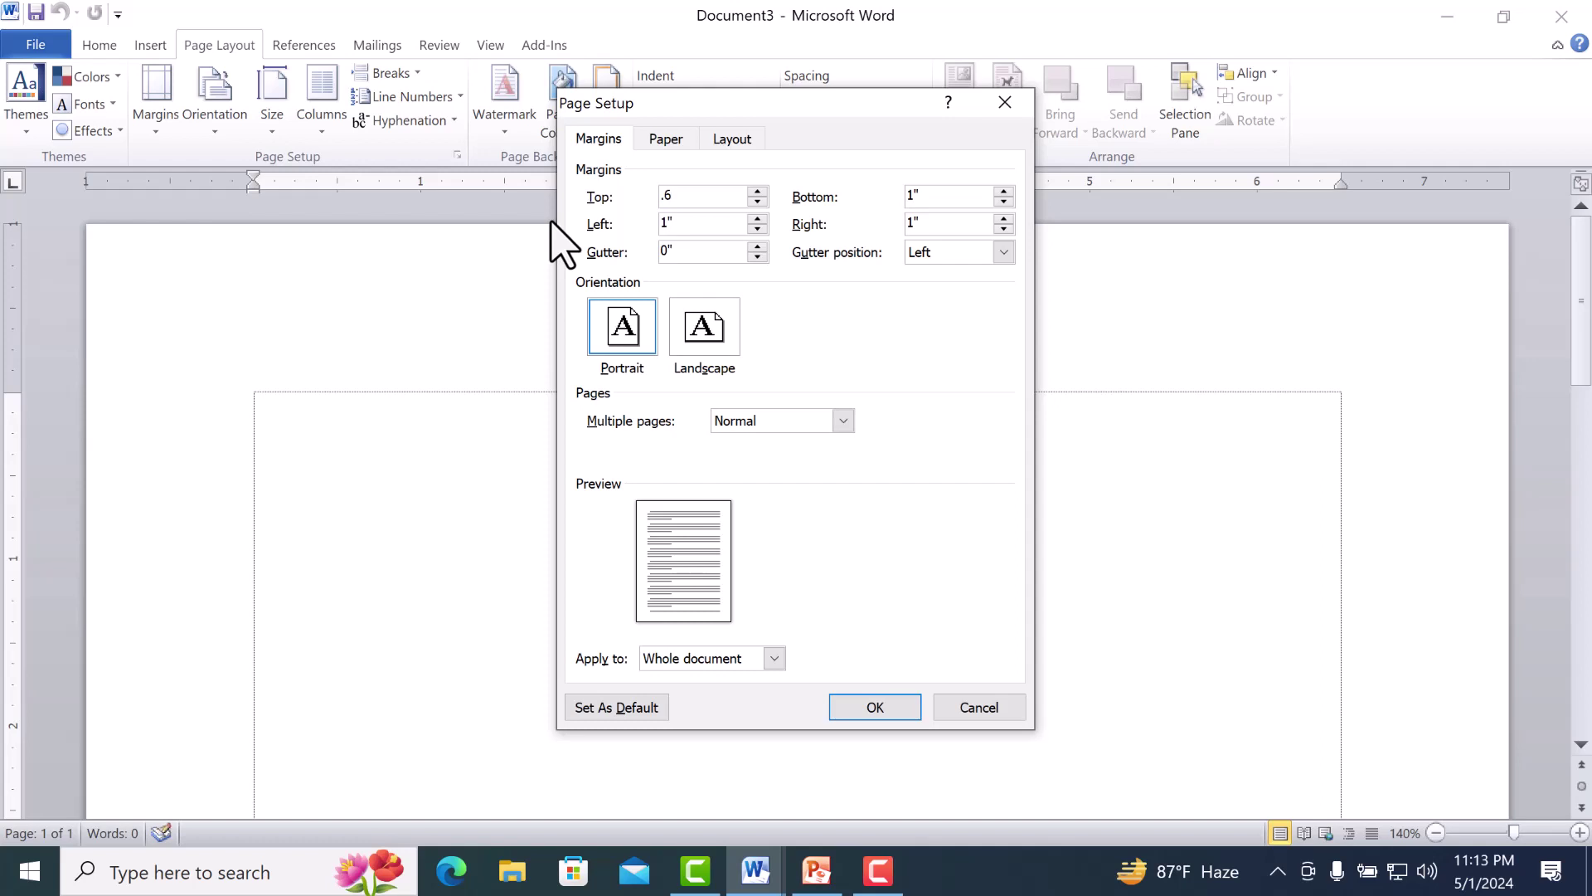
pyautogui.press('Tab')
pyautogui.write('.6')
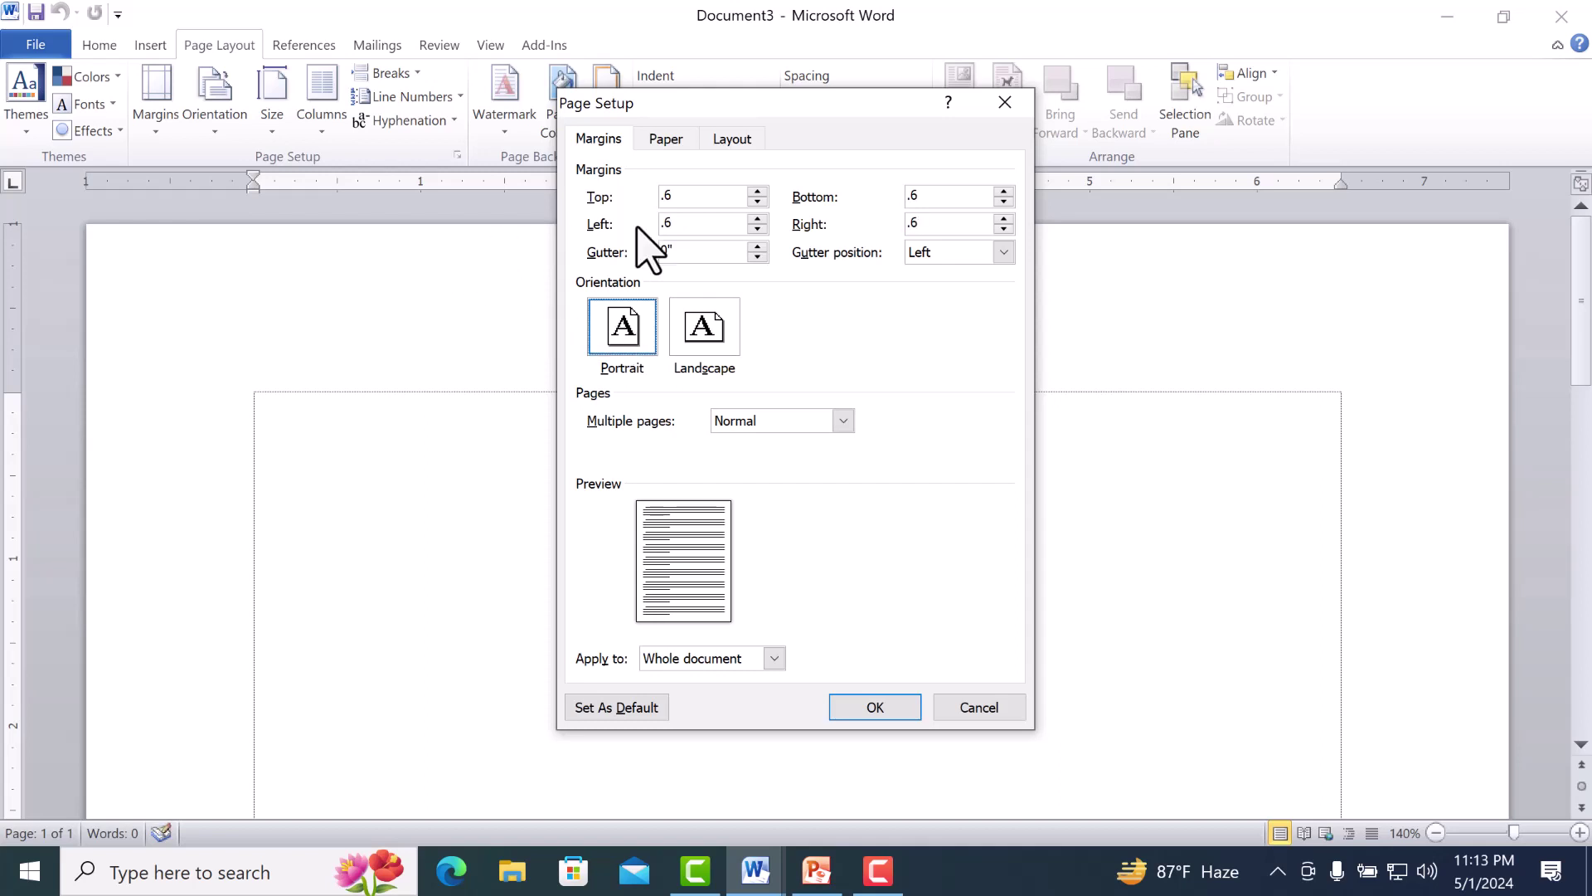
pyautogui.click(664, 139)
pyautogui.click(651, 197)
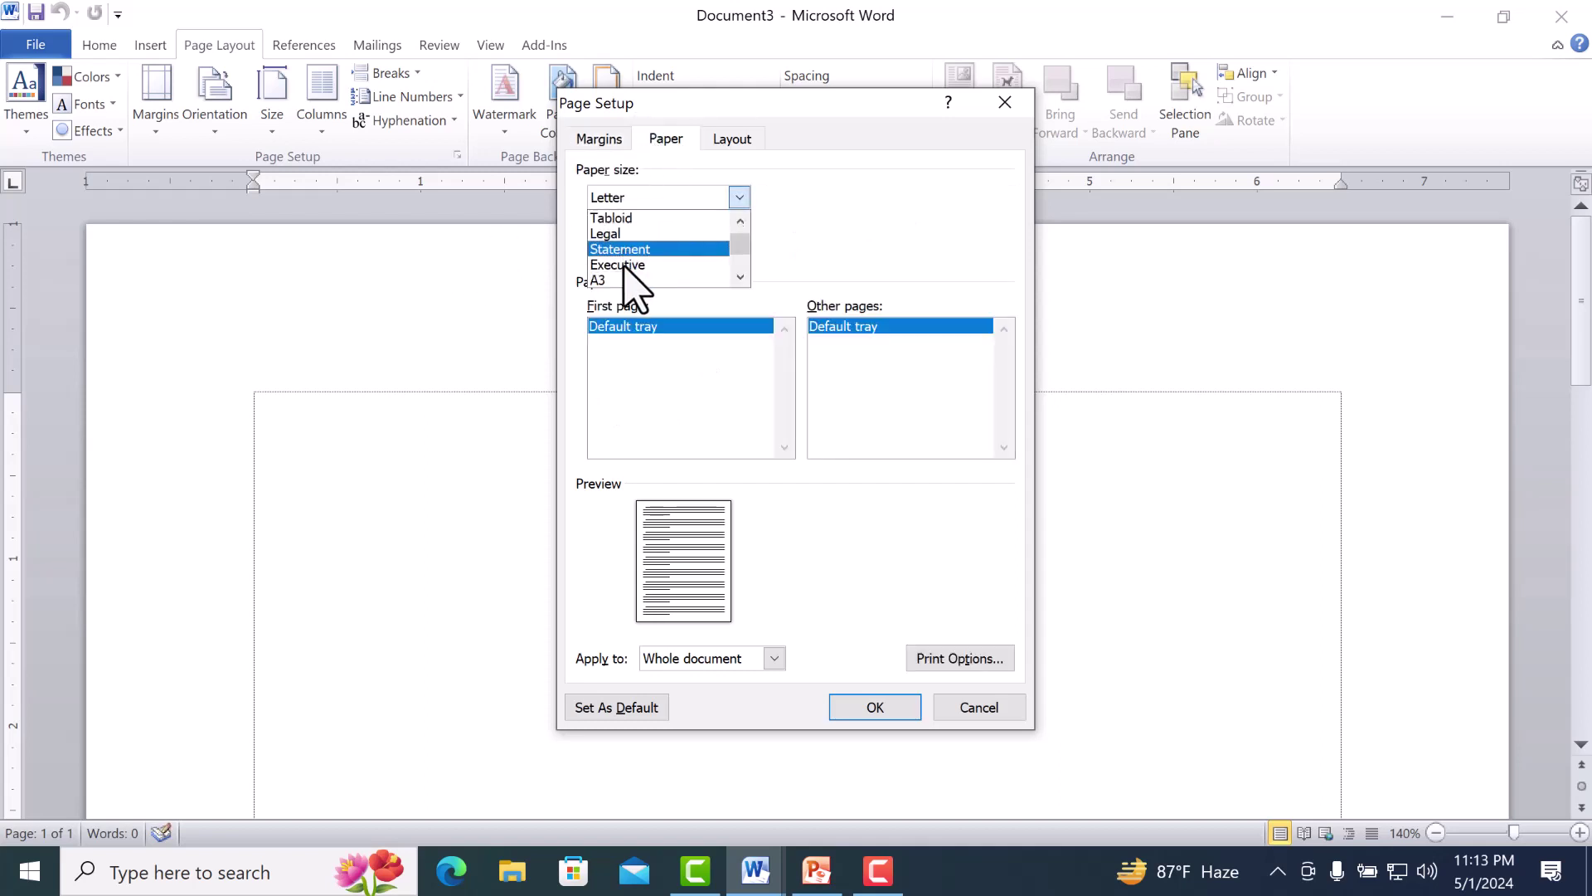
pyautogui.click(628, 280)
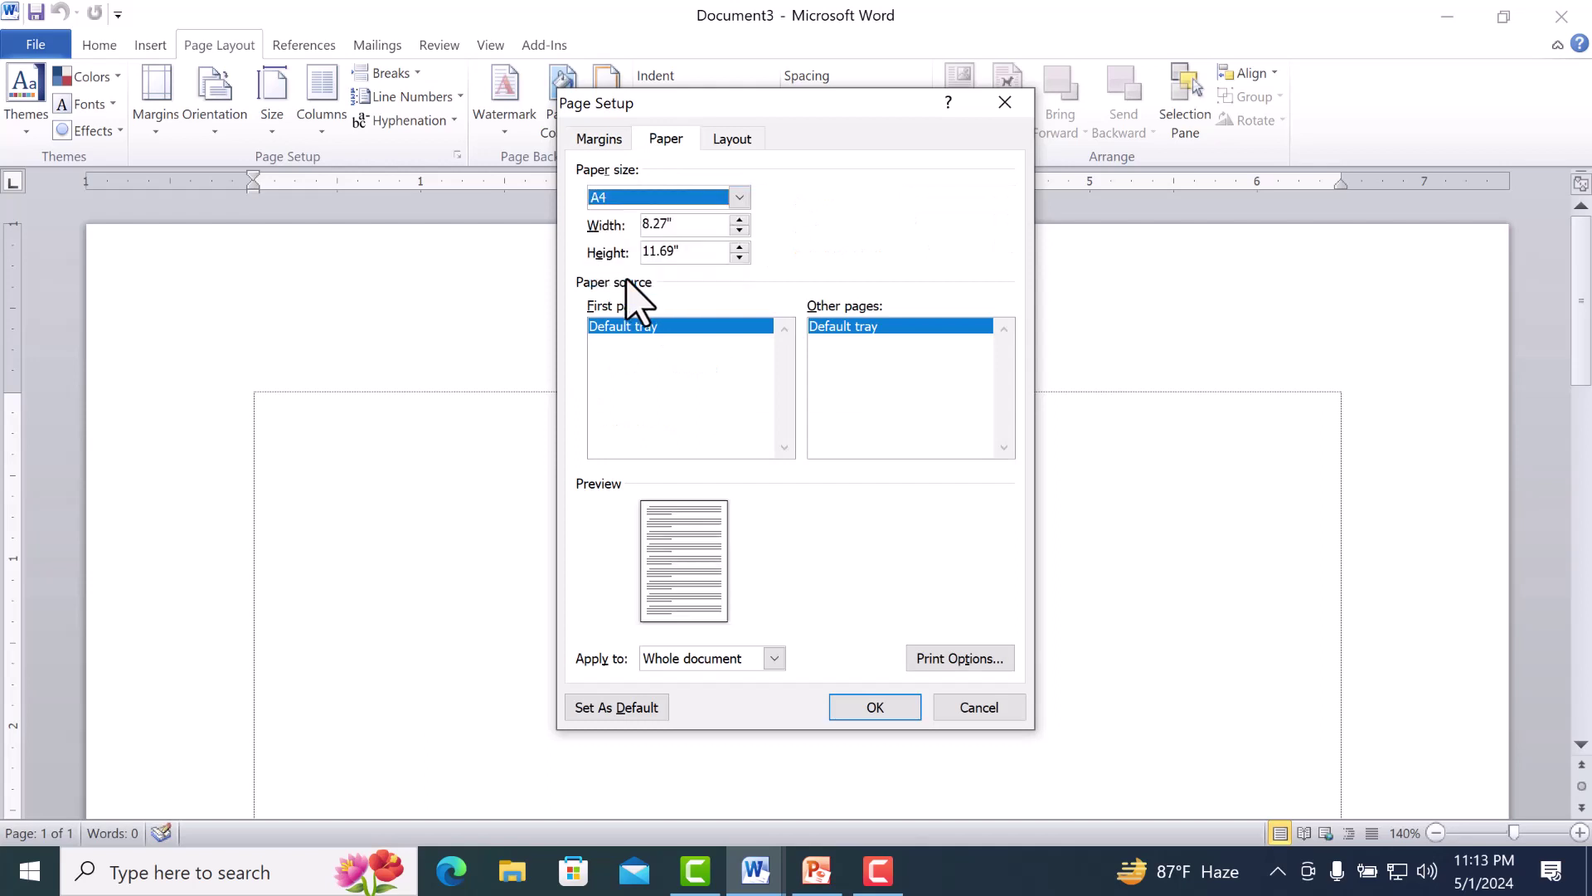
pyautogui.click(877, 710)
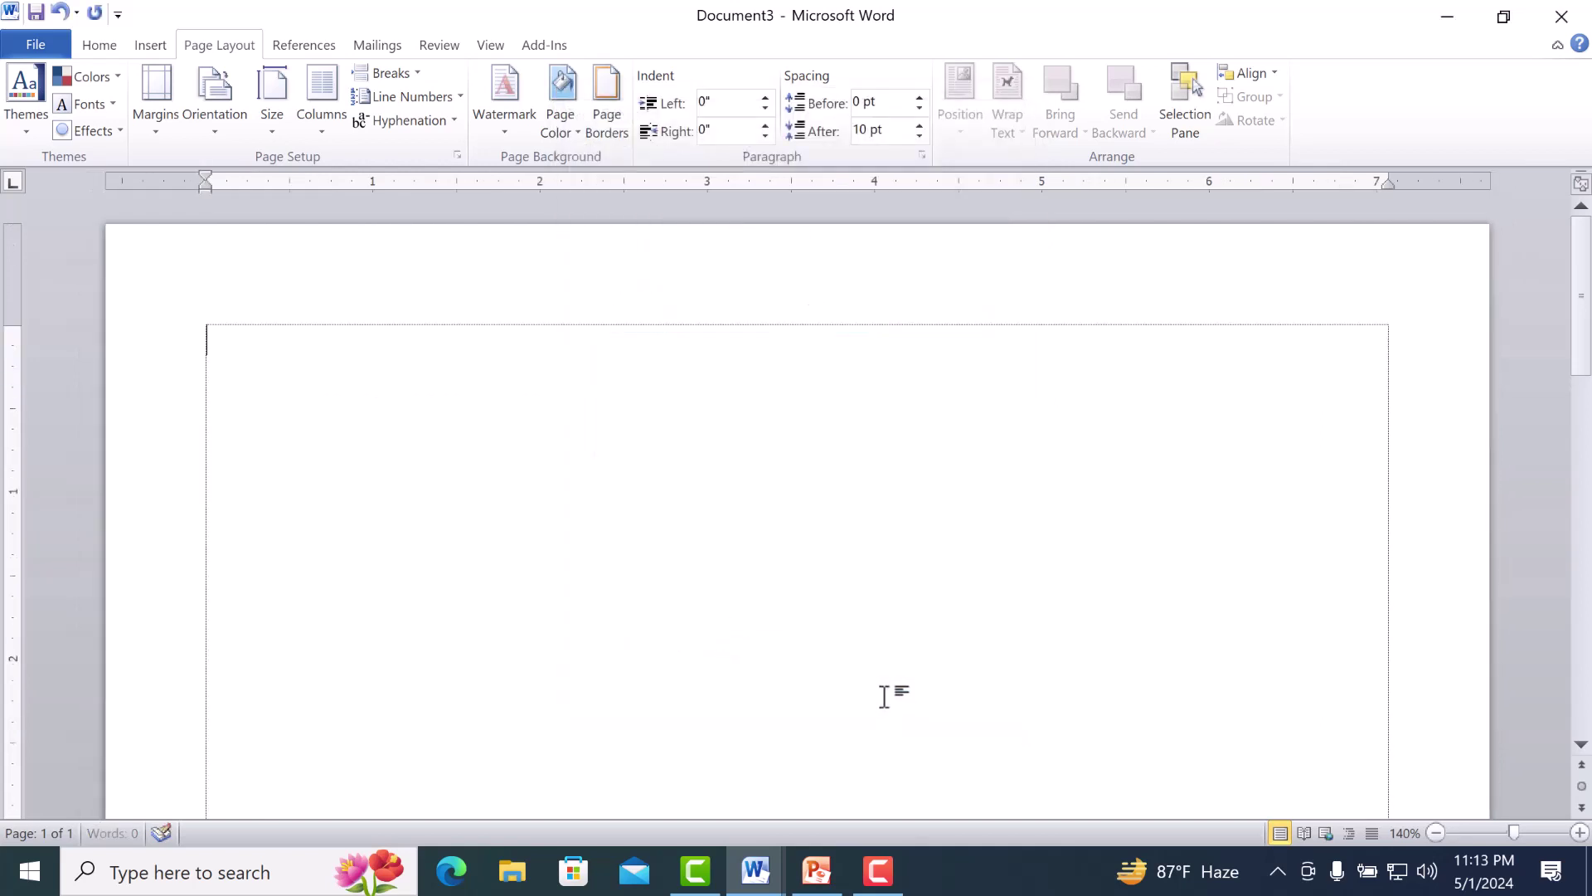
pyautogui.click(101, 46)
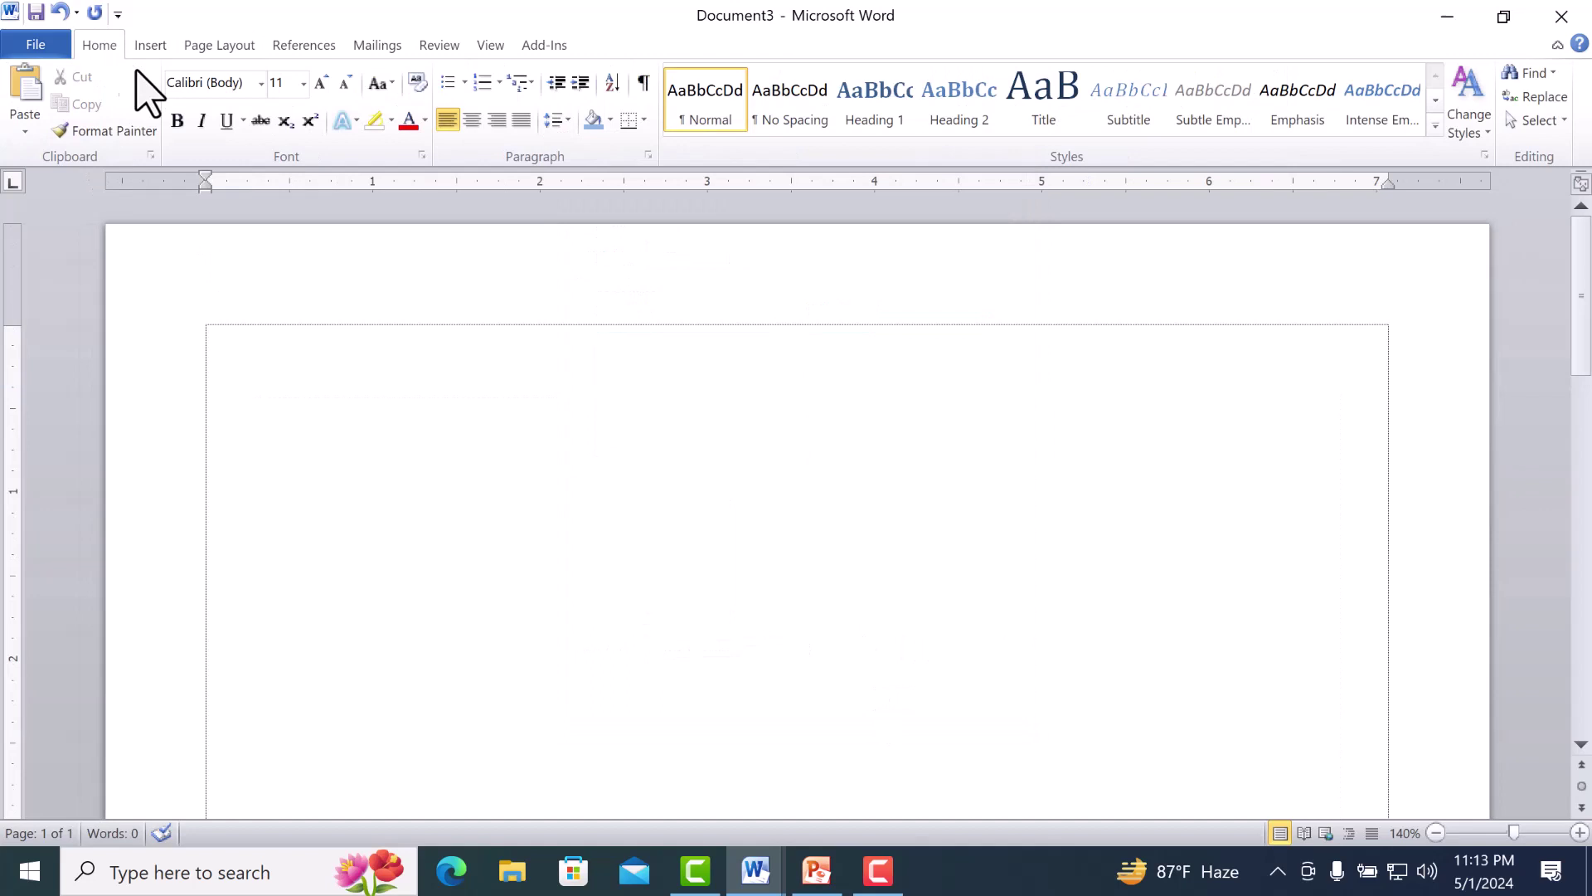
# Switch the font to Times New Roman and type 'Curriculum Vitae', 'of' and the candidate's name on separate lines.
pyautogui.click(194, 85)
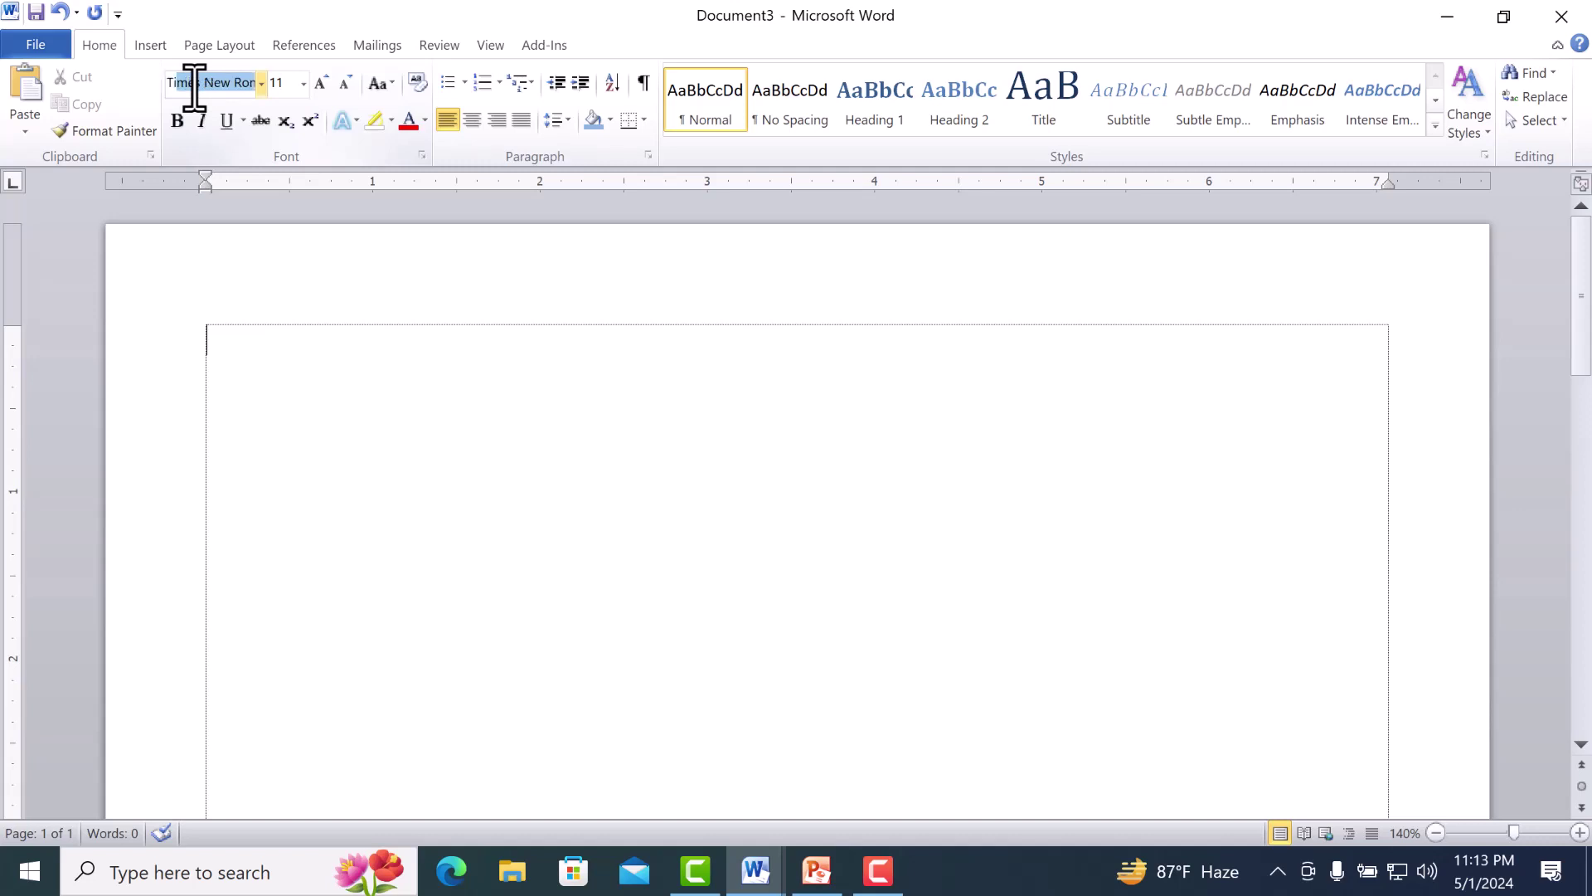
pyautogui.press('Tab')
pyautogui.scroll(12, 686, 533)
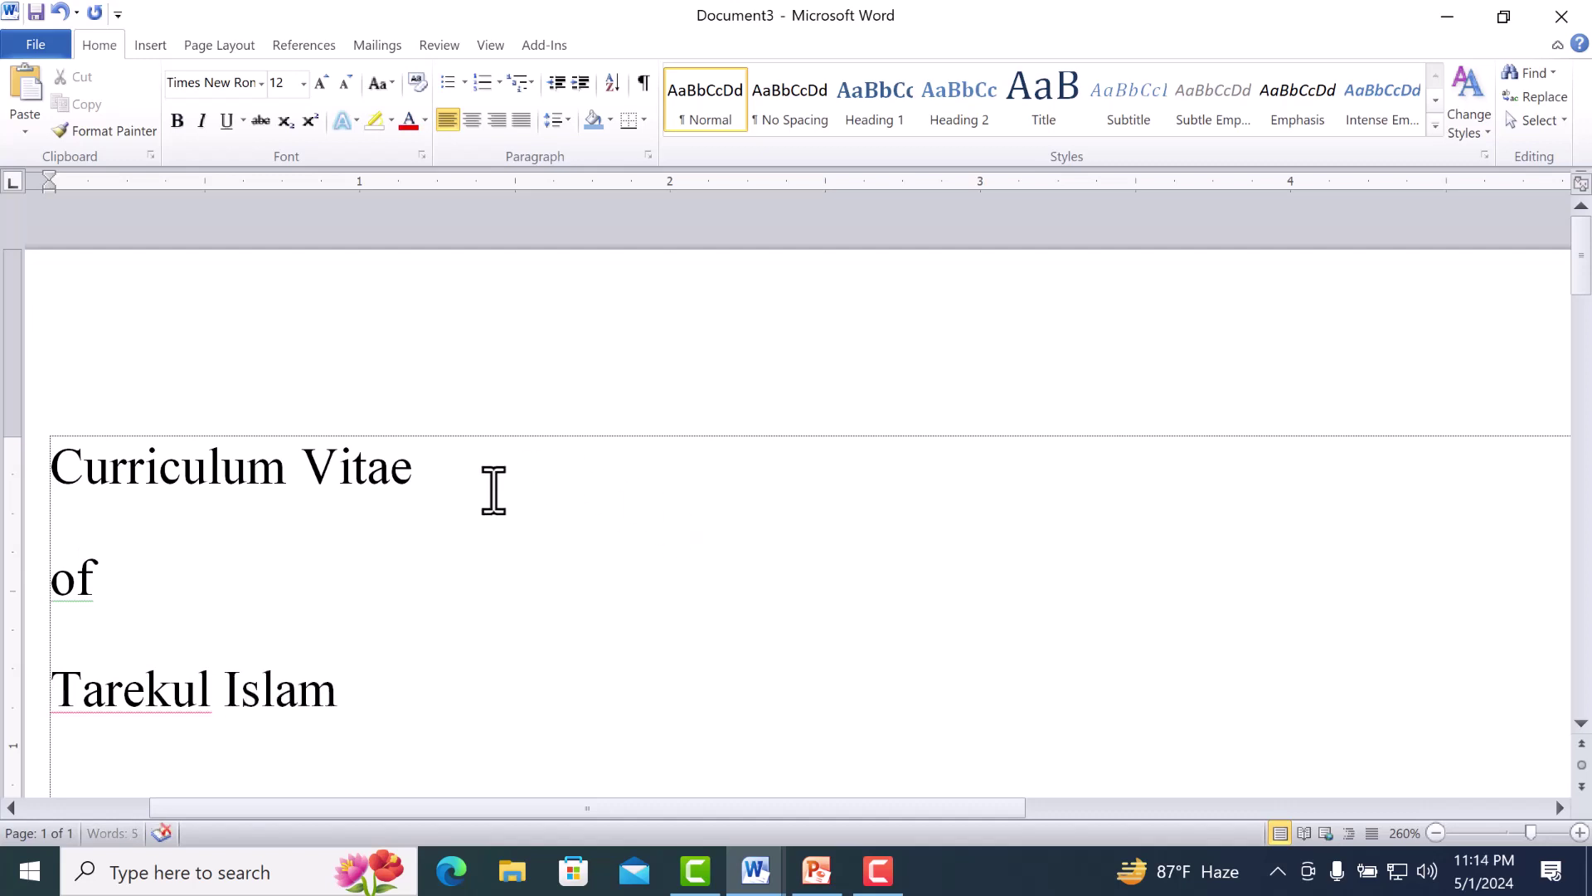
pyautogui.scroll(-3, 514, 514)
pyautogui.scroll(-3, 547, 553)
pyautogui.scroll(-3, 415, 548)
# Centre all three title lines and make 'Curriculum Vitae' bold at 26 pt.
pyautogui.hotkey('ctrl', 'a')
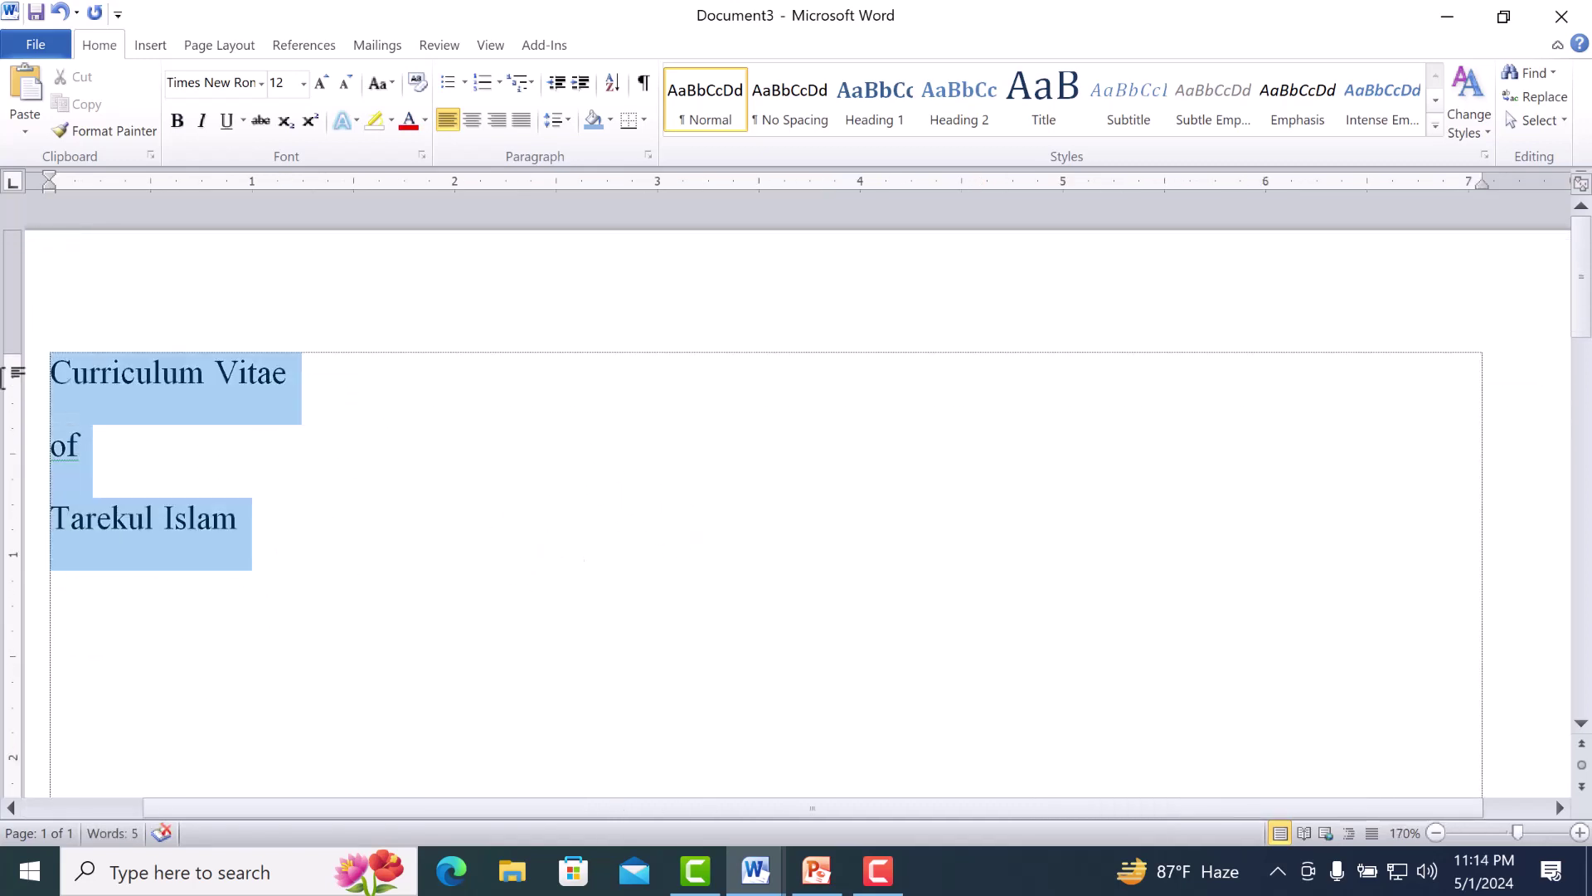
pyautogui.click(471, 120)
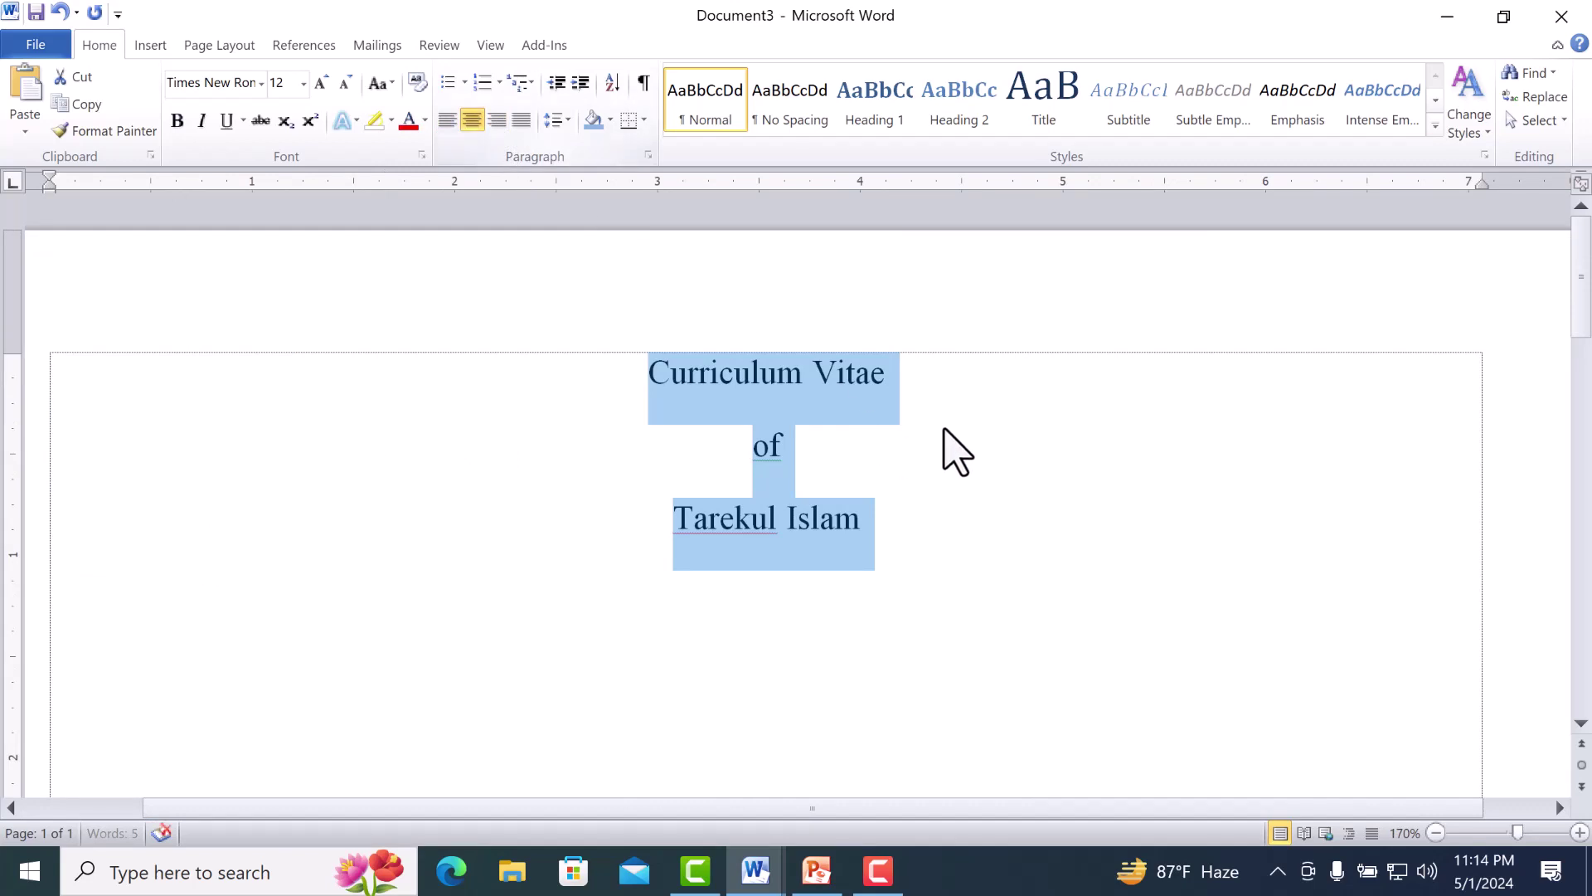
pyautogui.click(942, 451)
pyautogui.moveTo(931, 366); pyautogui.dragTo(533, 316)
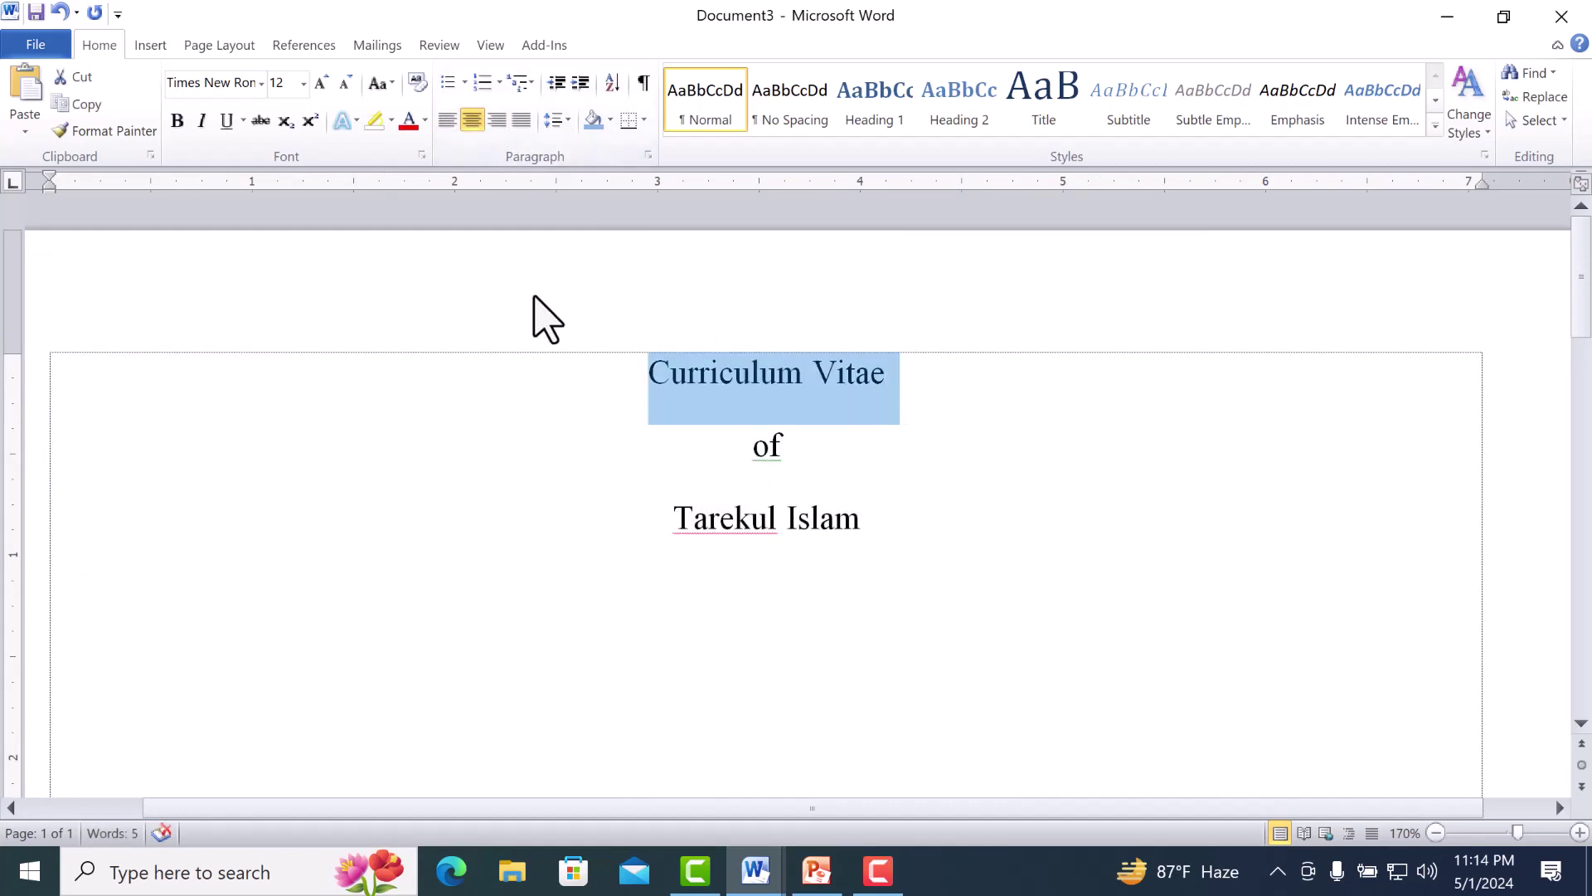
pyautogui.click(320, 83)
pyautogui.click(320, 83)
pyautogui.click(320, 83)
pyautogui.click(320, 83)
pyautogui.click(320, 83)
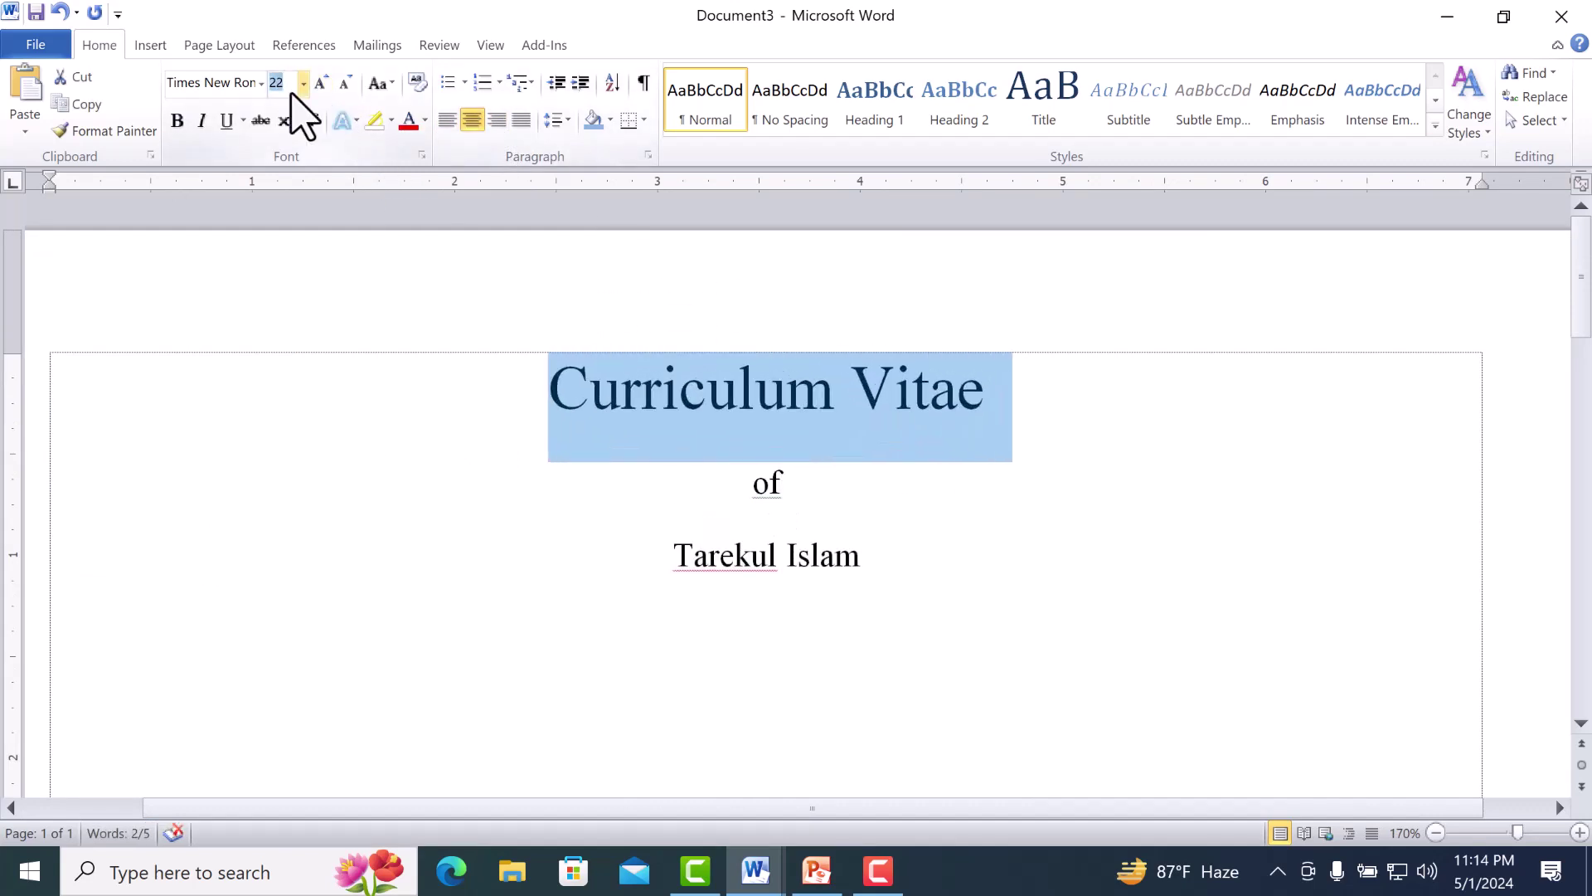
pyautogui.press('Return')
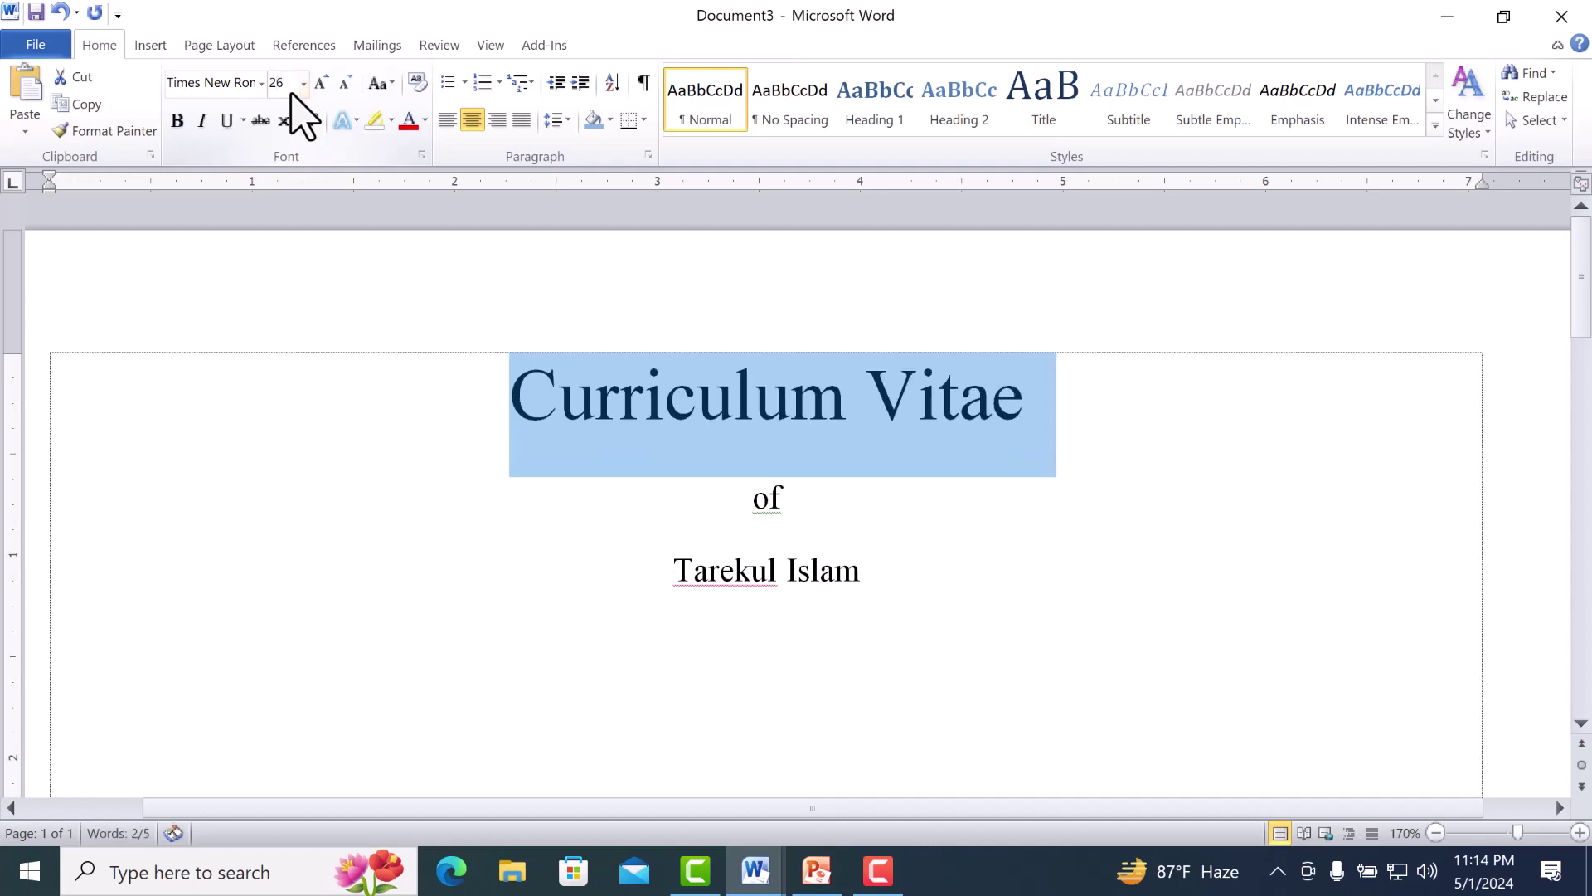
pyautogui.click(177, 121)
pyautogui.click(812, 526)
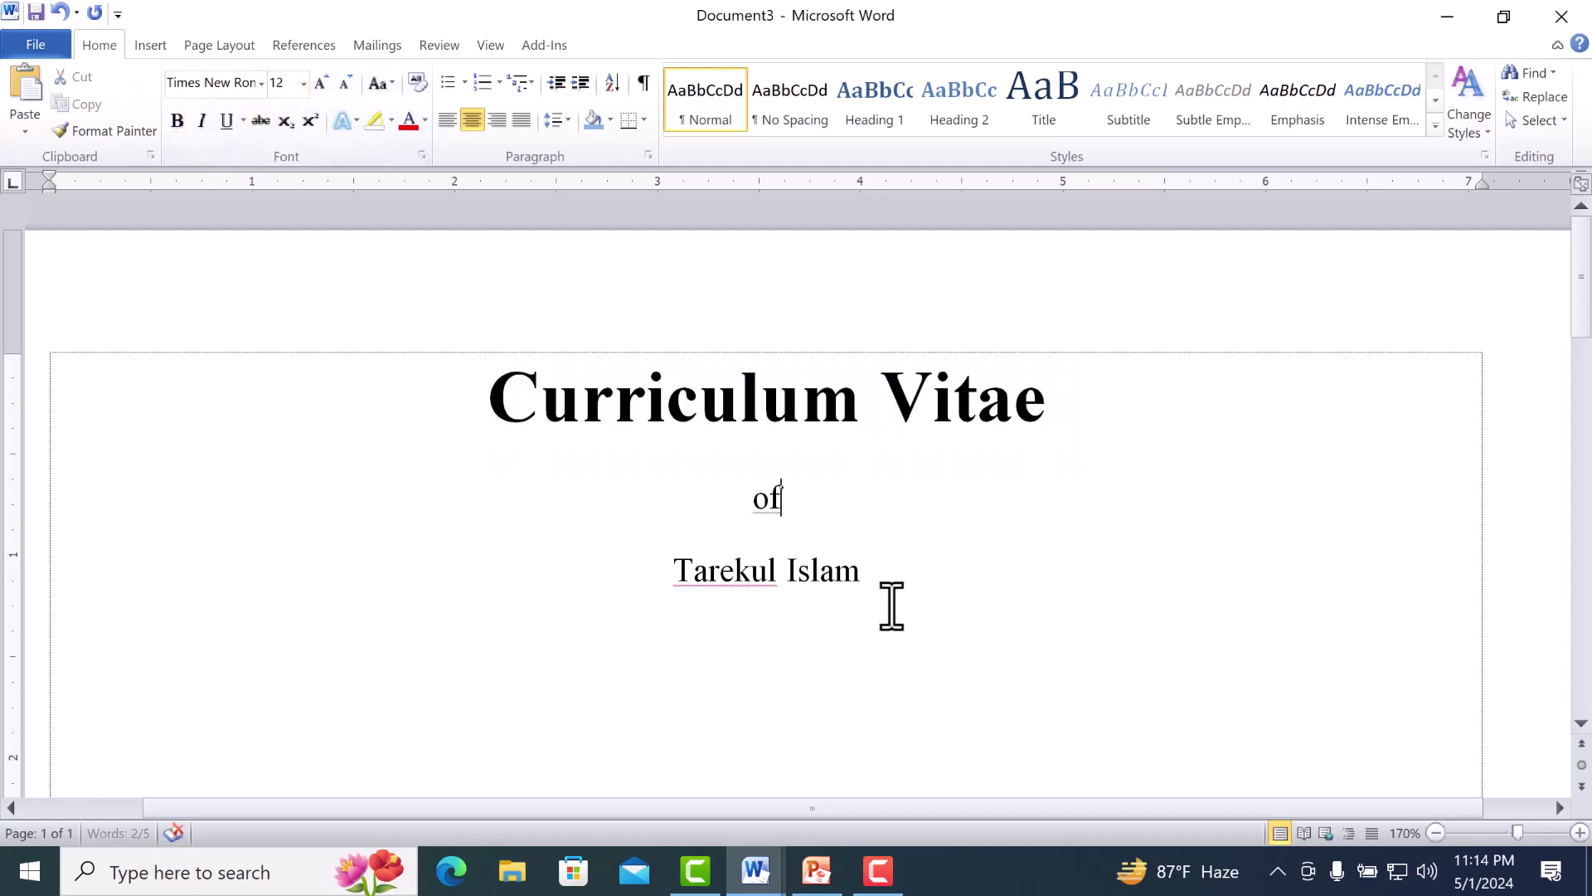
# Make the candidate's name line bold at 20 pt.
pyautogui.moveTo(904, 574); pyautogui.dragTo(663, 566)
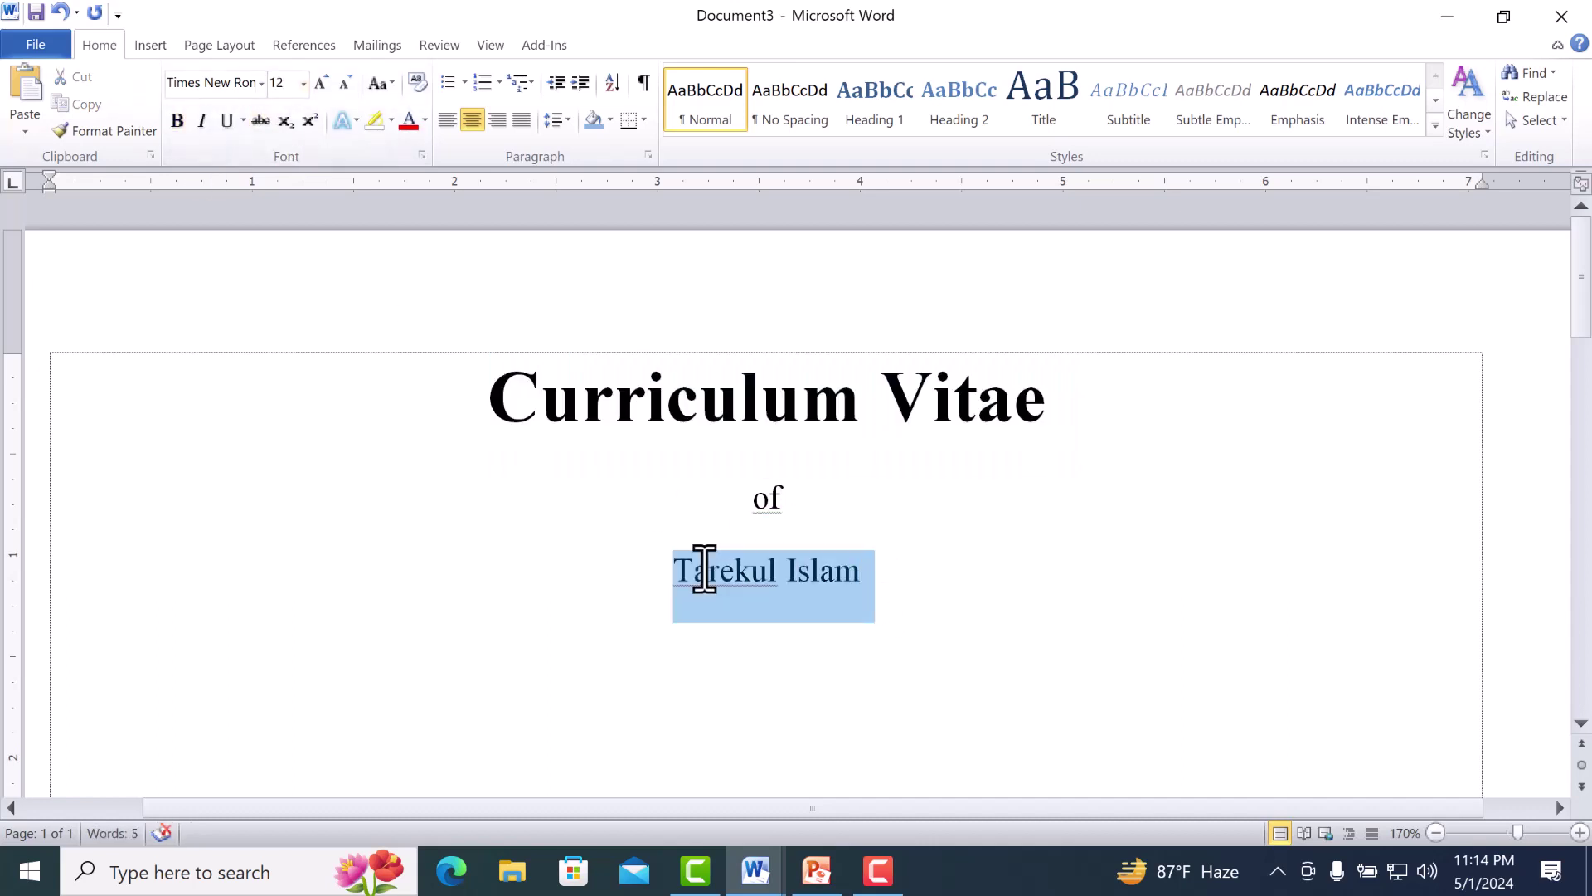
pyautogui.click(320, 83)
pyautogui.click(320, 83)
pyautogui.click(321, 83)
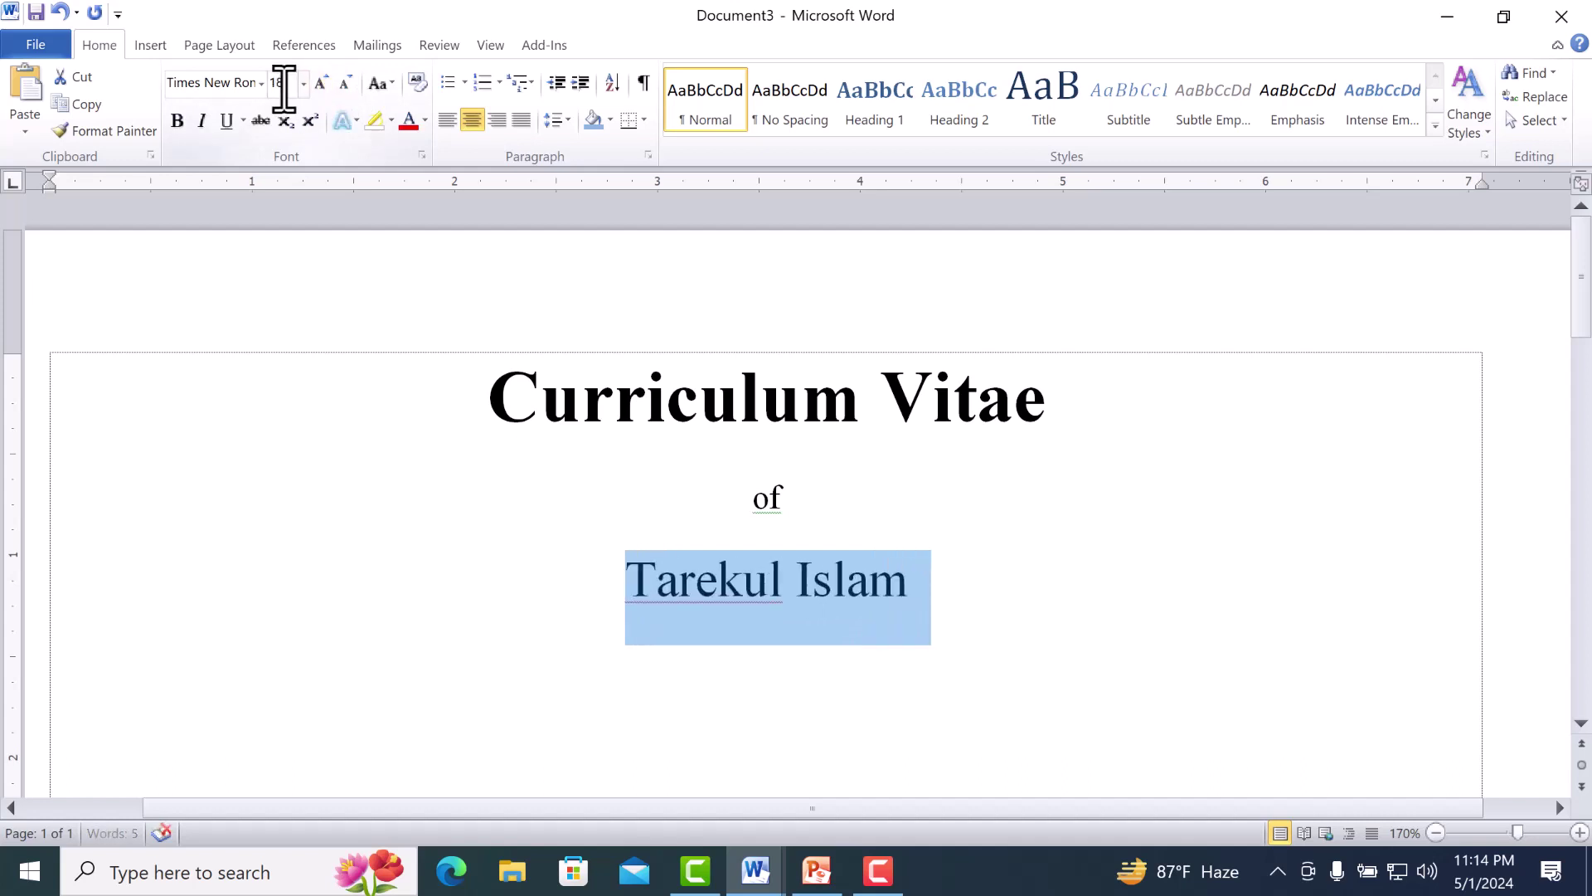
pyautogui.click(285, 85)
pyautogui.write('20')
pyautogui.press('Return')
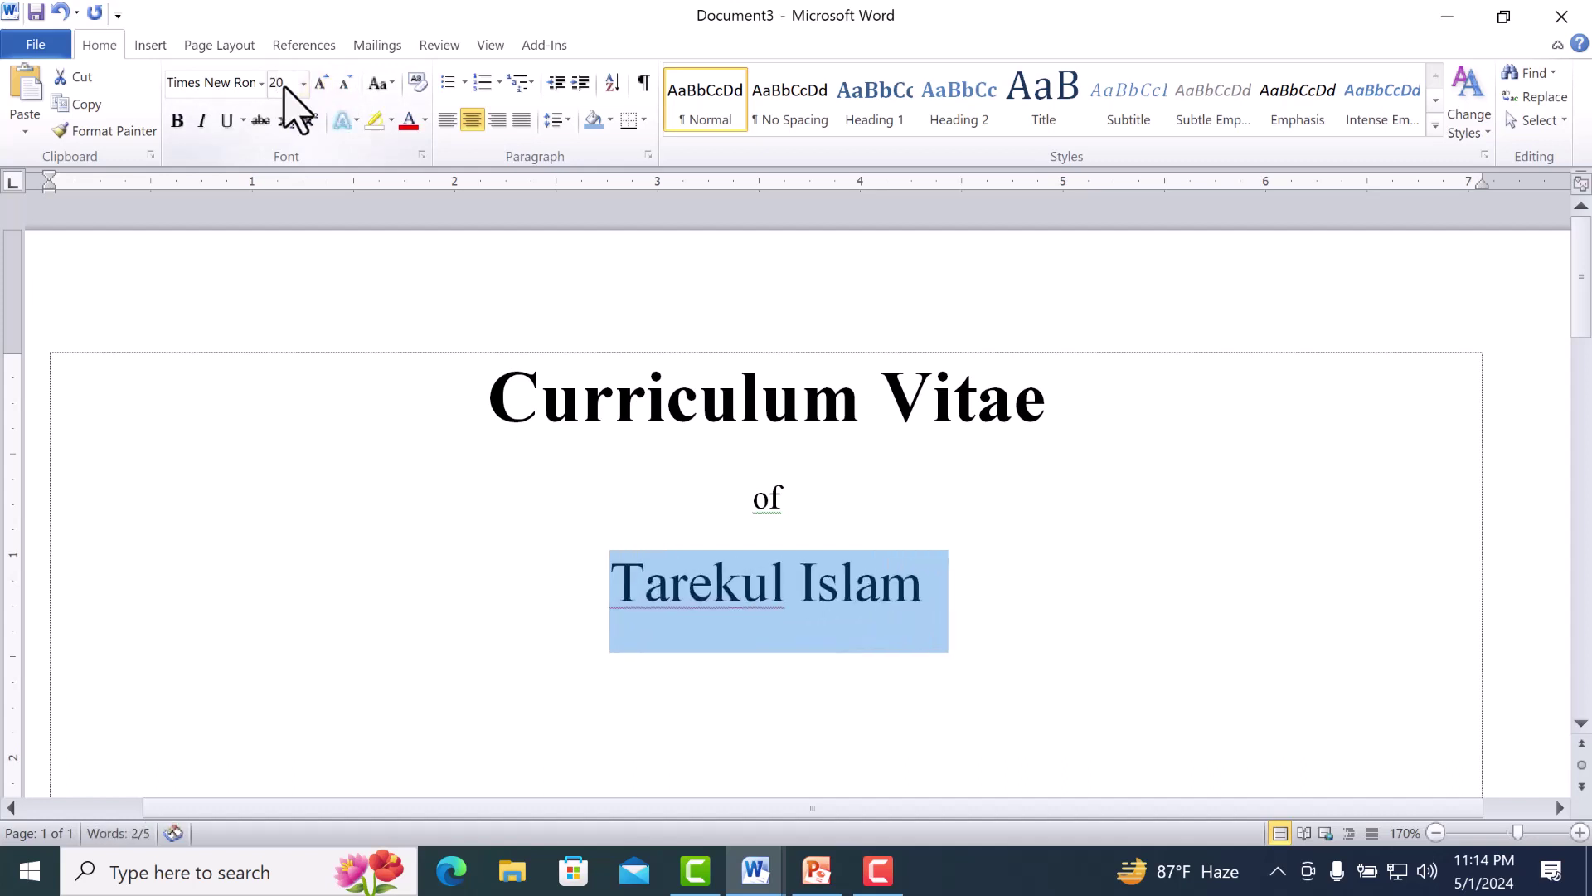
pyautogui.click(177, 121)
pyautogui.click(909, 479)
# Remove the space after the title paragraphs and give them 1.15 line spacing.
pyautogui.keyDown('ctrl'); pyautogui.scroll(-5, 921, 498); pyautogui.keyUp('ctrl')
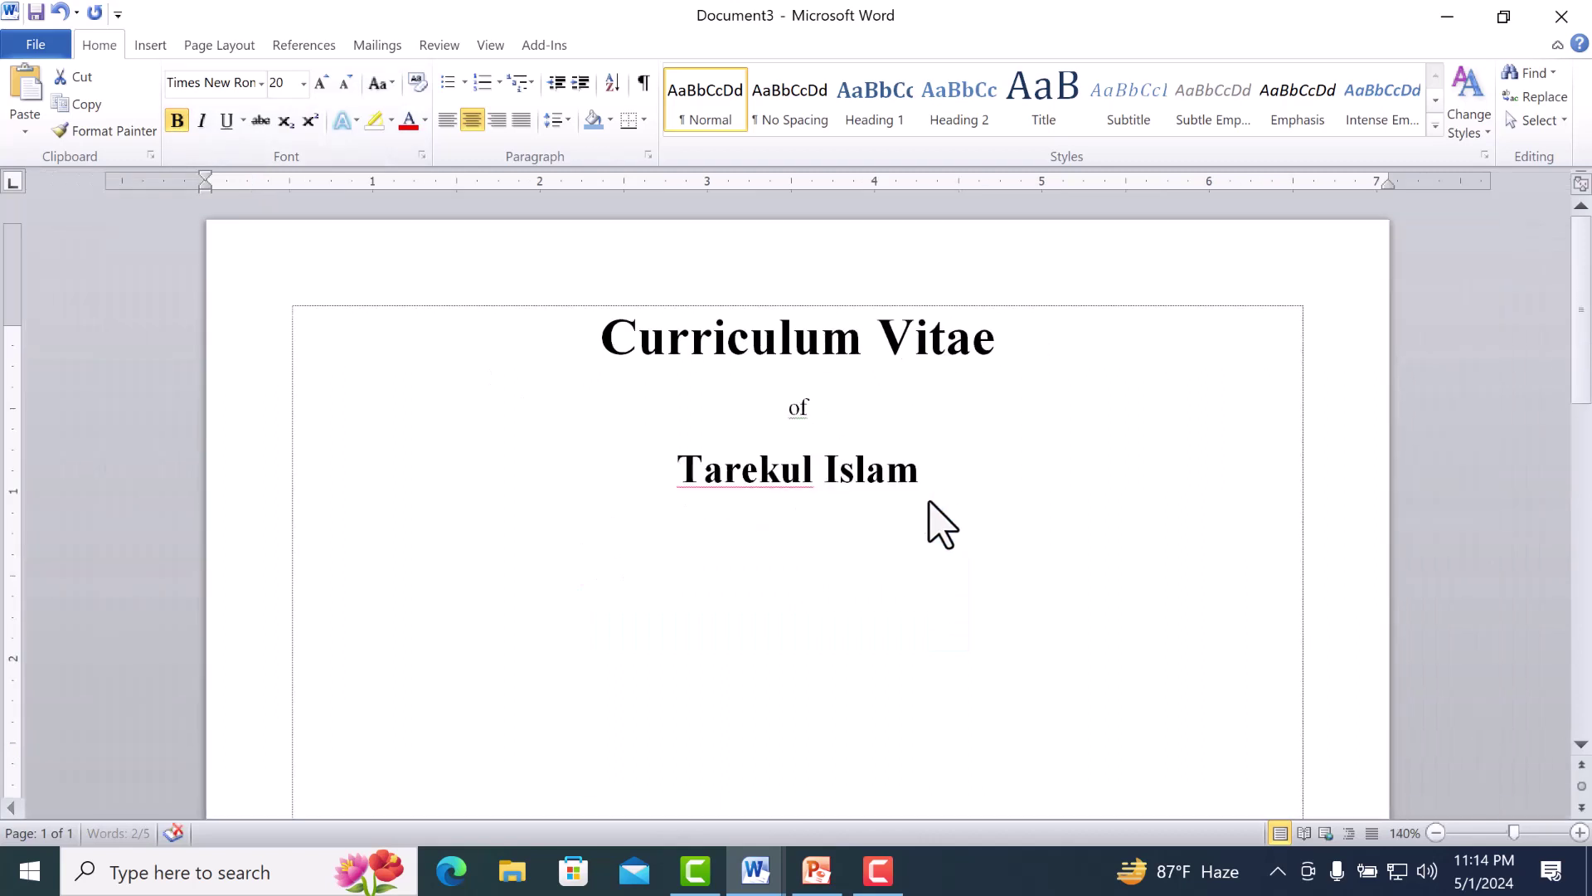
pyautogui.moveTo(954, 491); pyautogui.dragTo(588, 371)
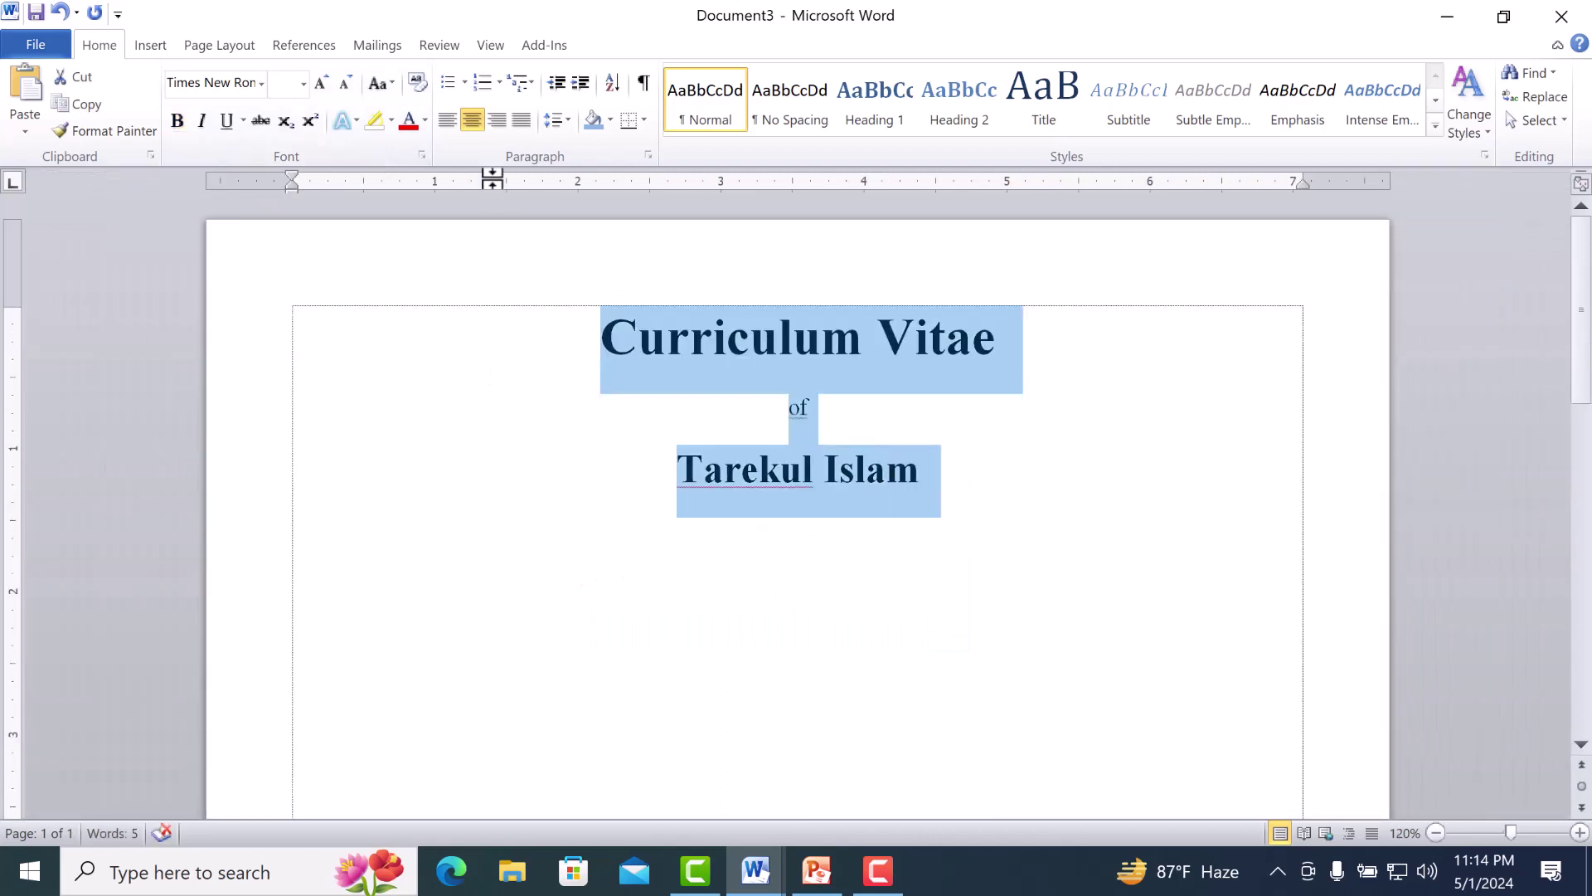
pyautogui.click(556, 120)
pyautogui.click(603, 358)
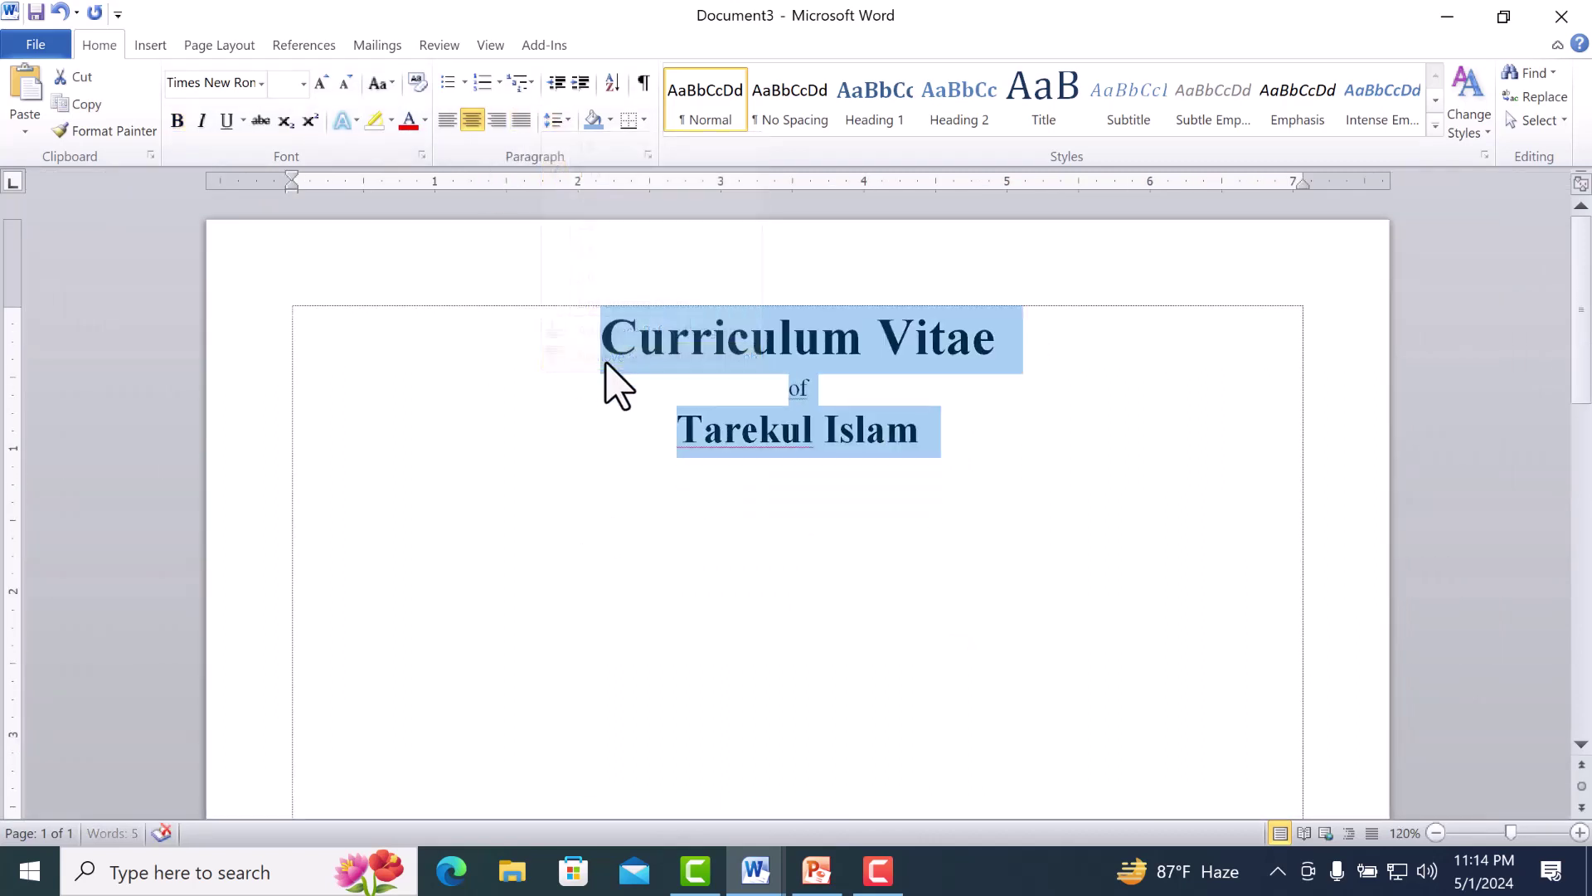
pyautogui.click(558, 123)
pyautogui.click(580, 149)
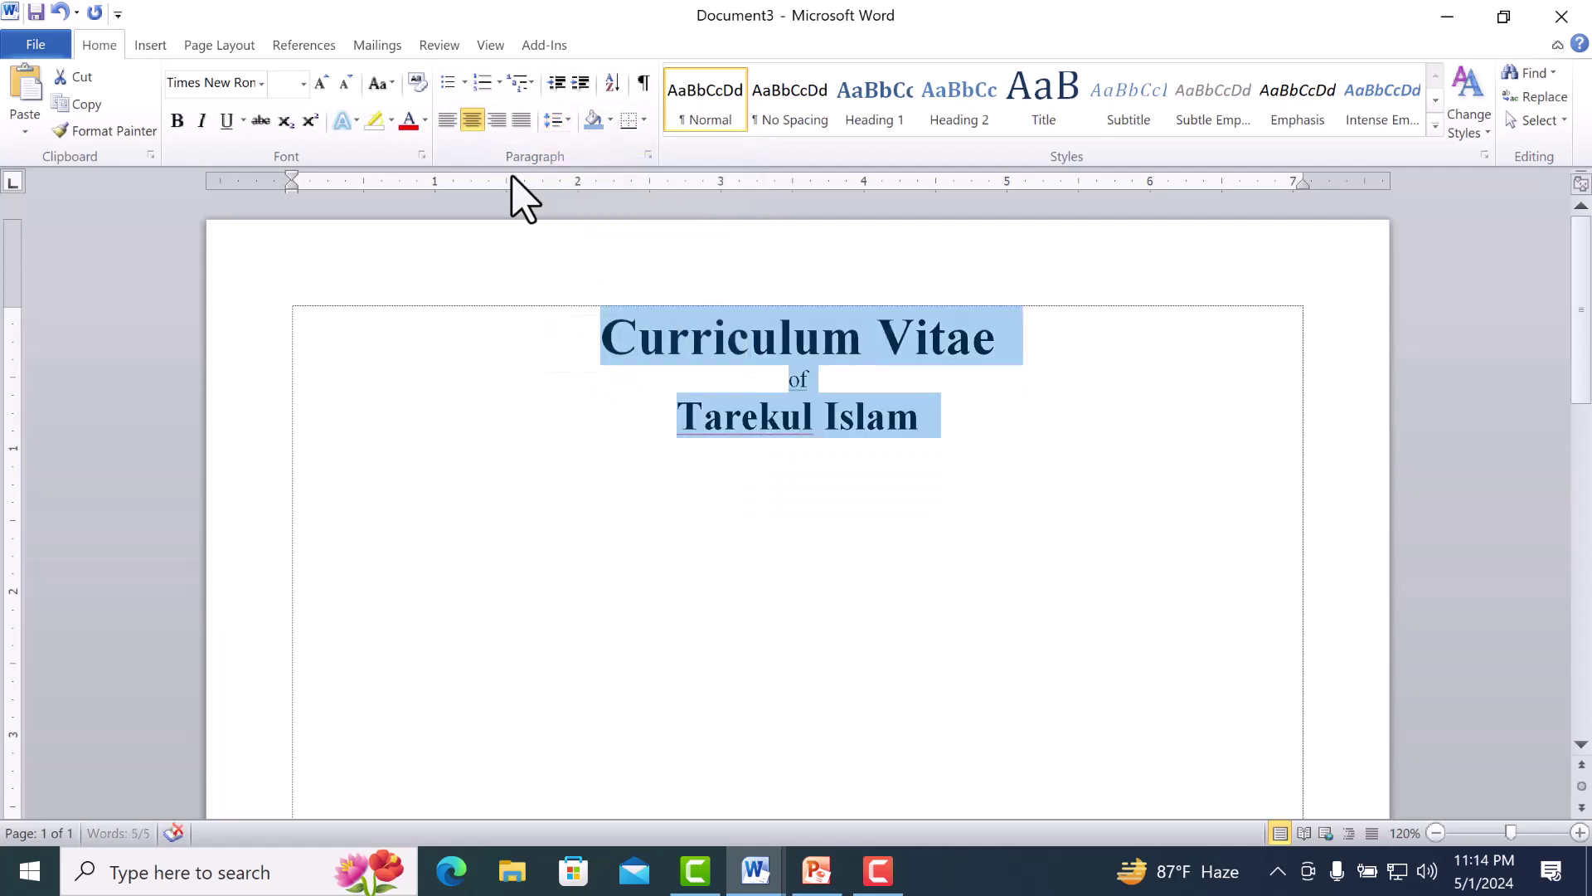
pyautogui.click(555, 123)
pyautogui.click(581, 172)
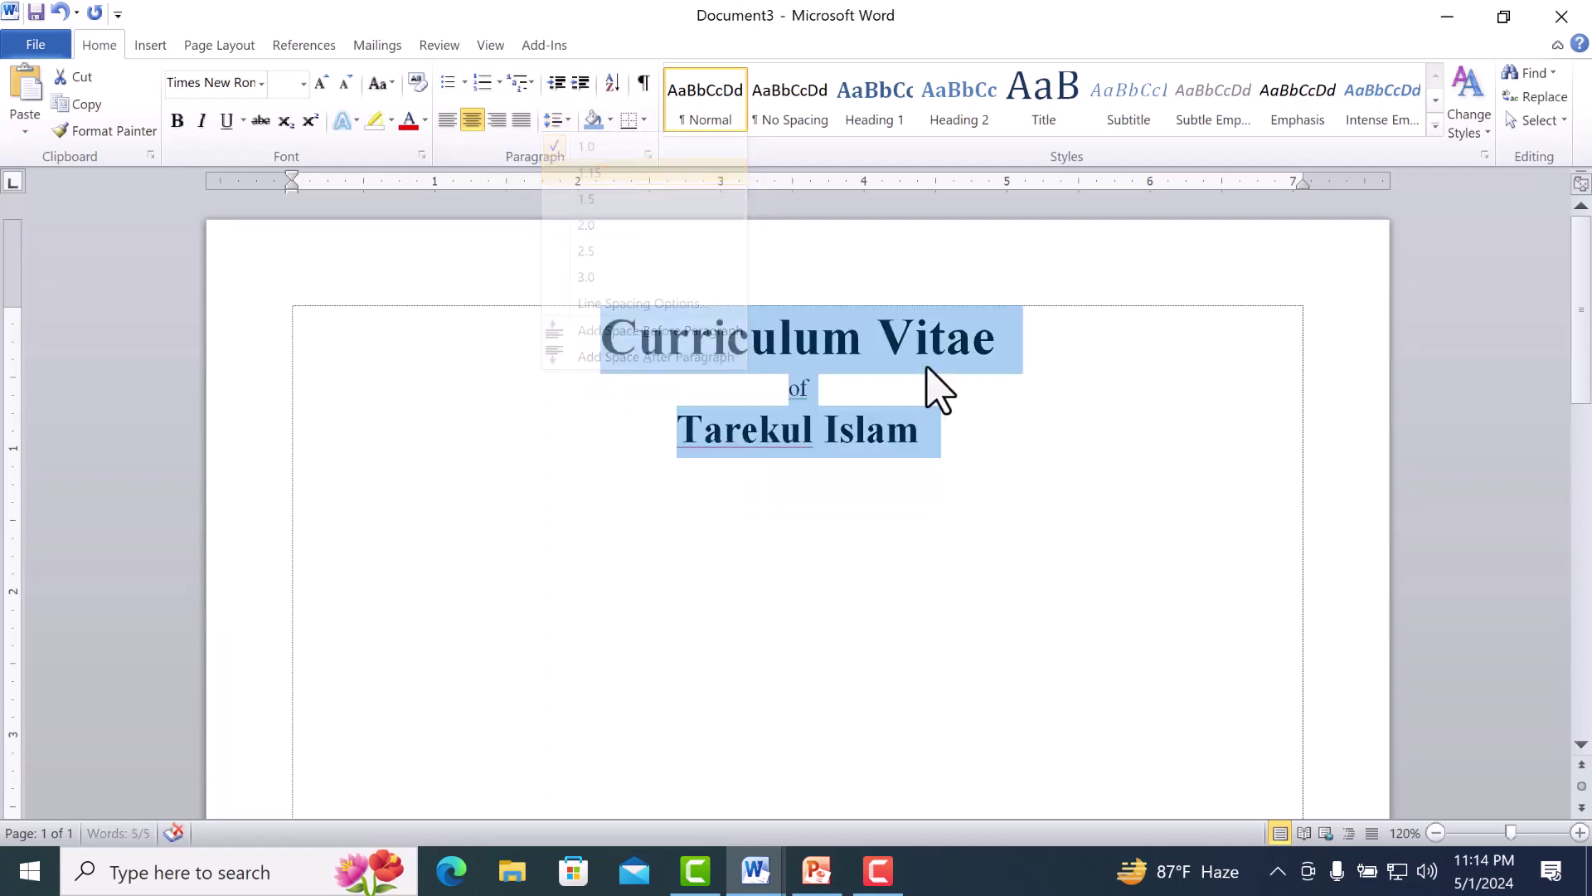
pyautogui.click(921, 430)
# Make the word 'of' bold and enlarge it to 20 pt.
pyautogui.doubleClick(797, 388)
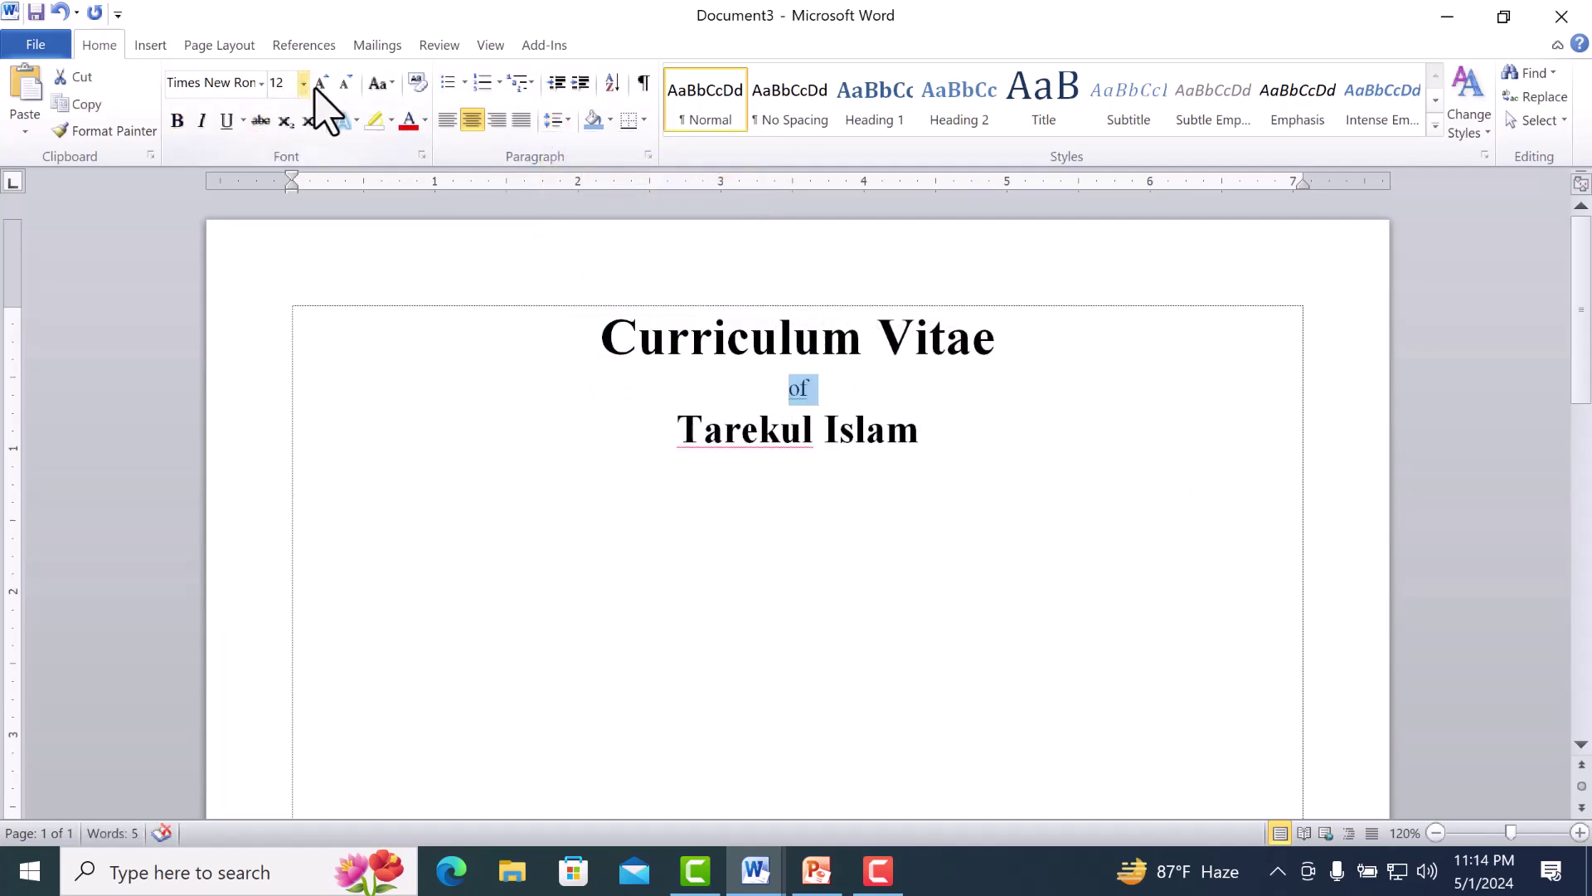
pyautogui.click(321, 83)
pyautogui.click(321, 83)
pyautogui.click(321, 83)
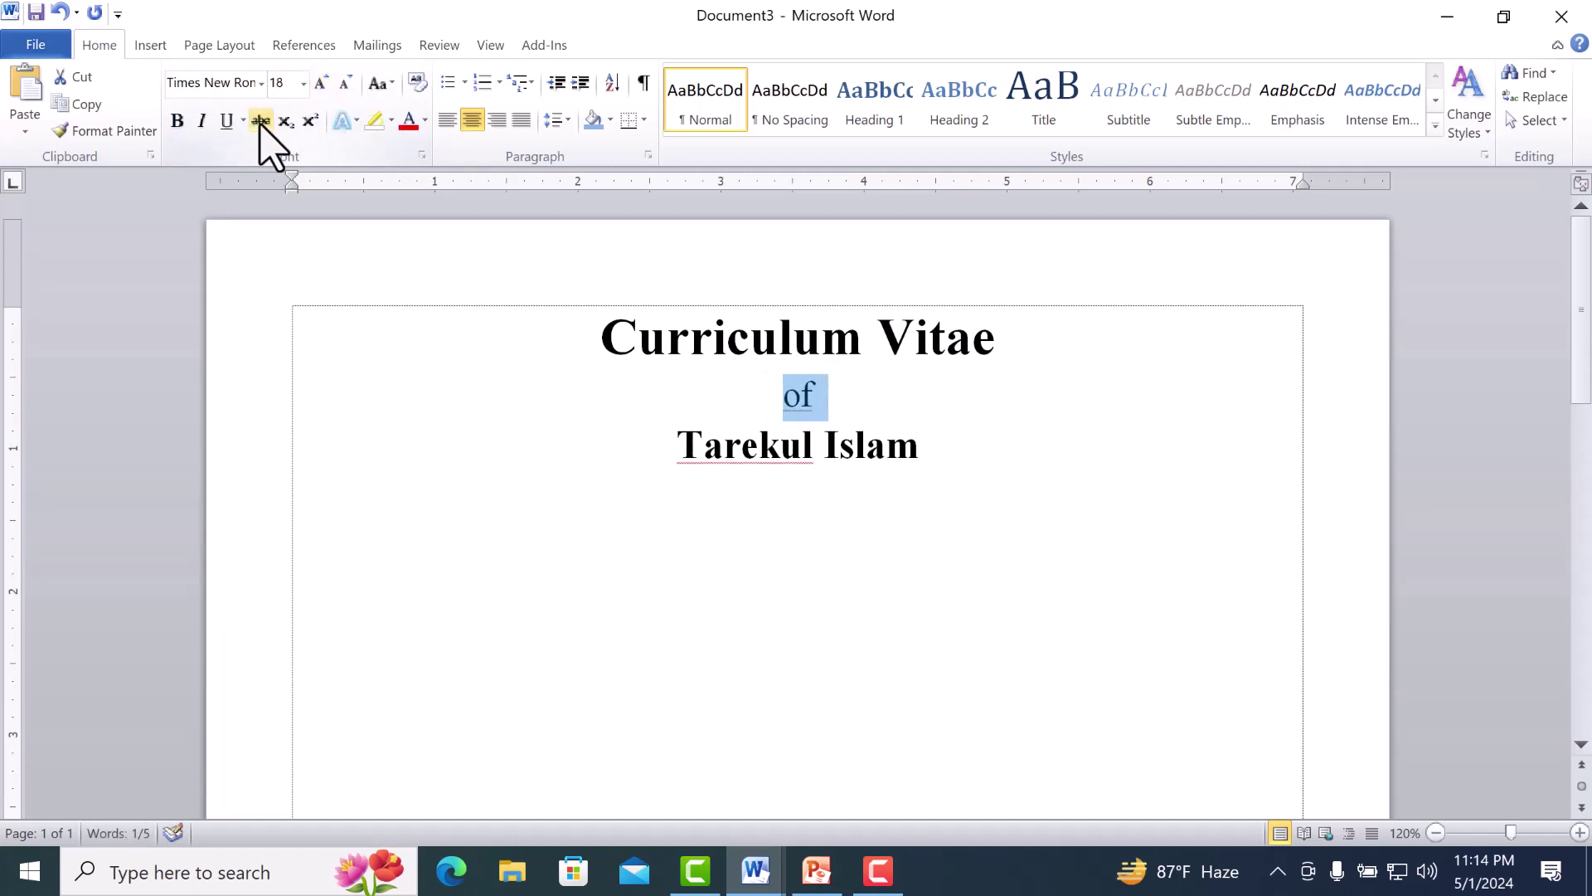
pyautogui.click(176, 120)
pyautogui.click(345, 83)
pyautogui.click(1029, 471)
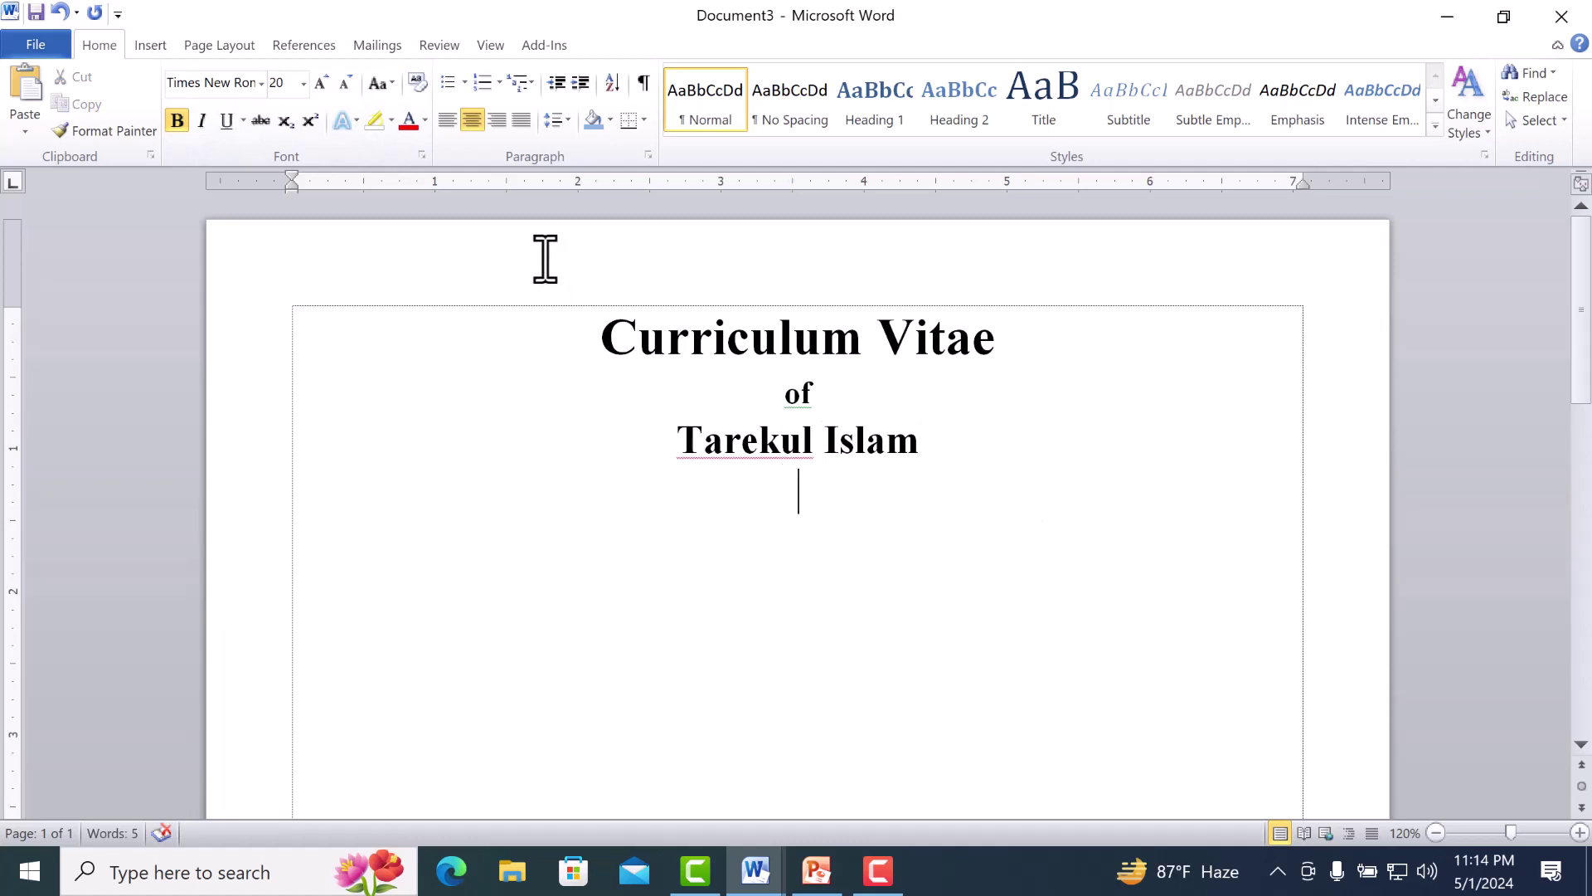
# Reset the empty line below the name to left-aligned, non-bold text.
pyautogui.click(447, 121)
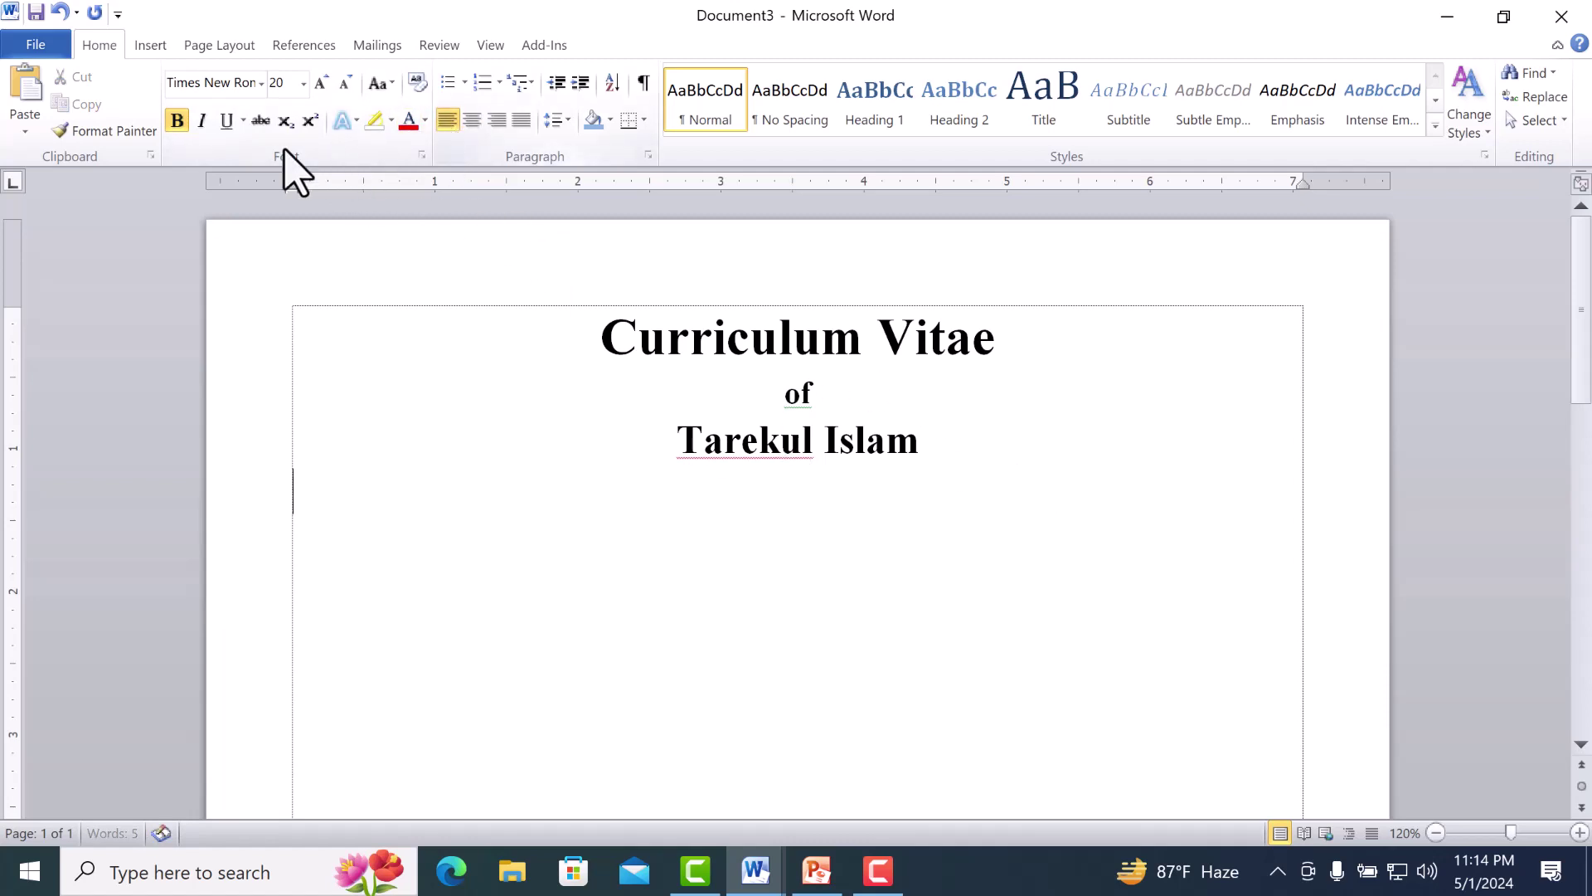
pyautogui.click(177, 122)
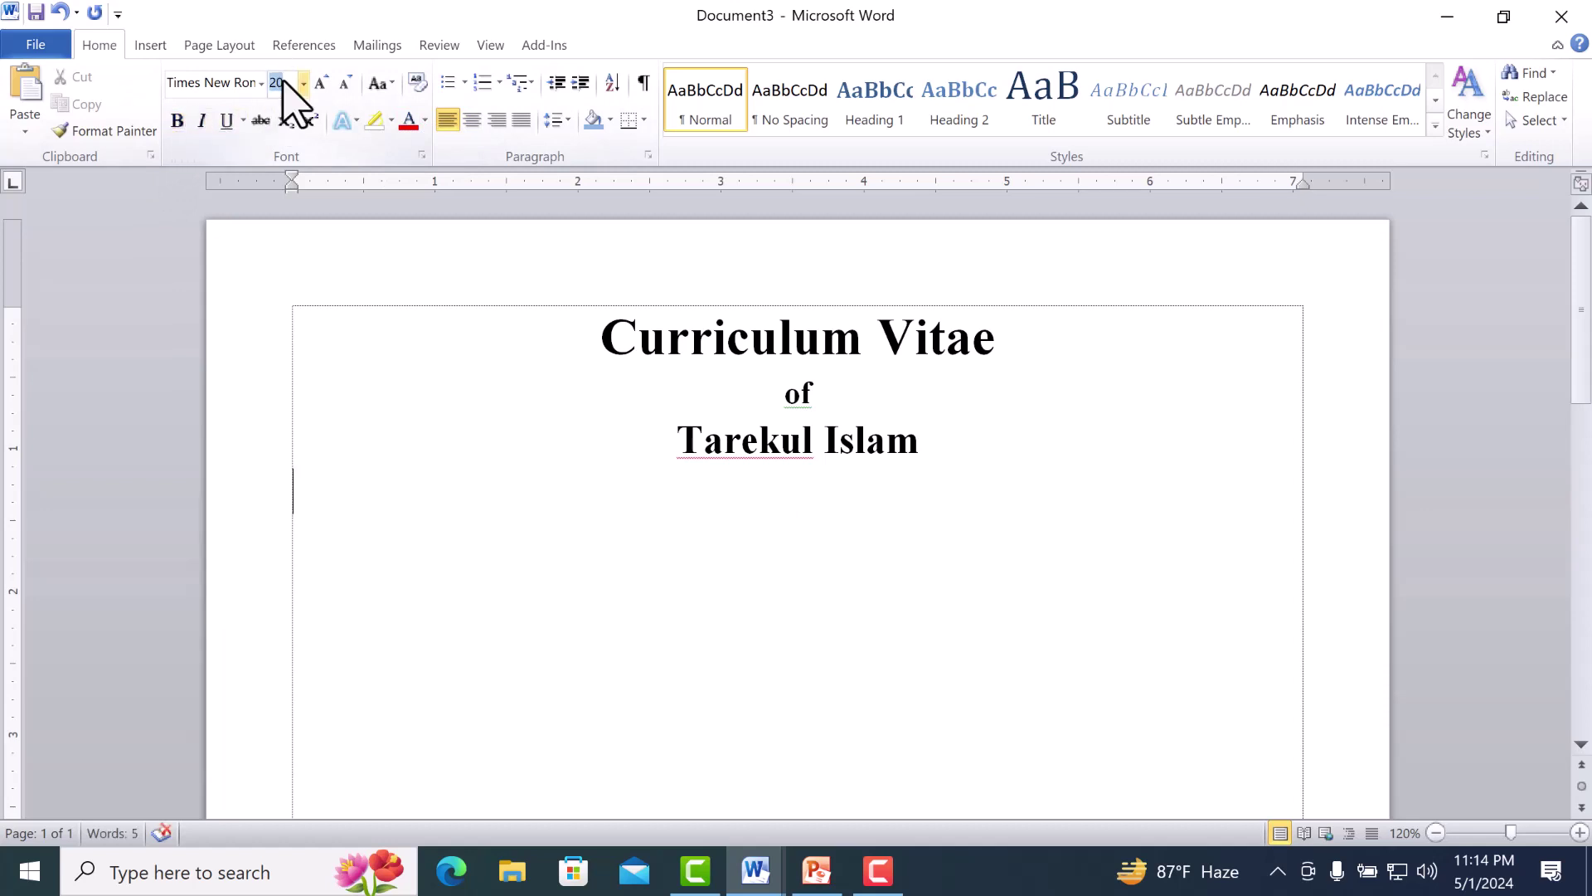
pyautogui.click(281, 83)
pyautogui.scroll(1, 569, 594)
pyautogui.scroll(2, 614, 618)
pyautogui.scroll(2, 614, 618)
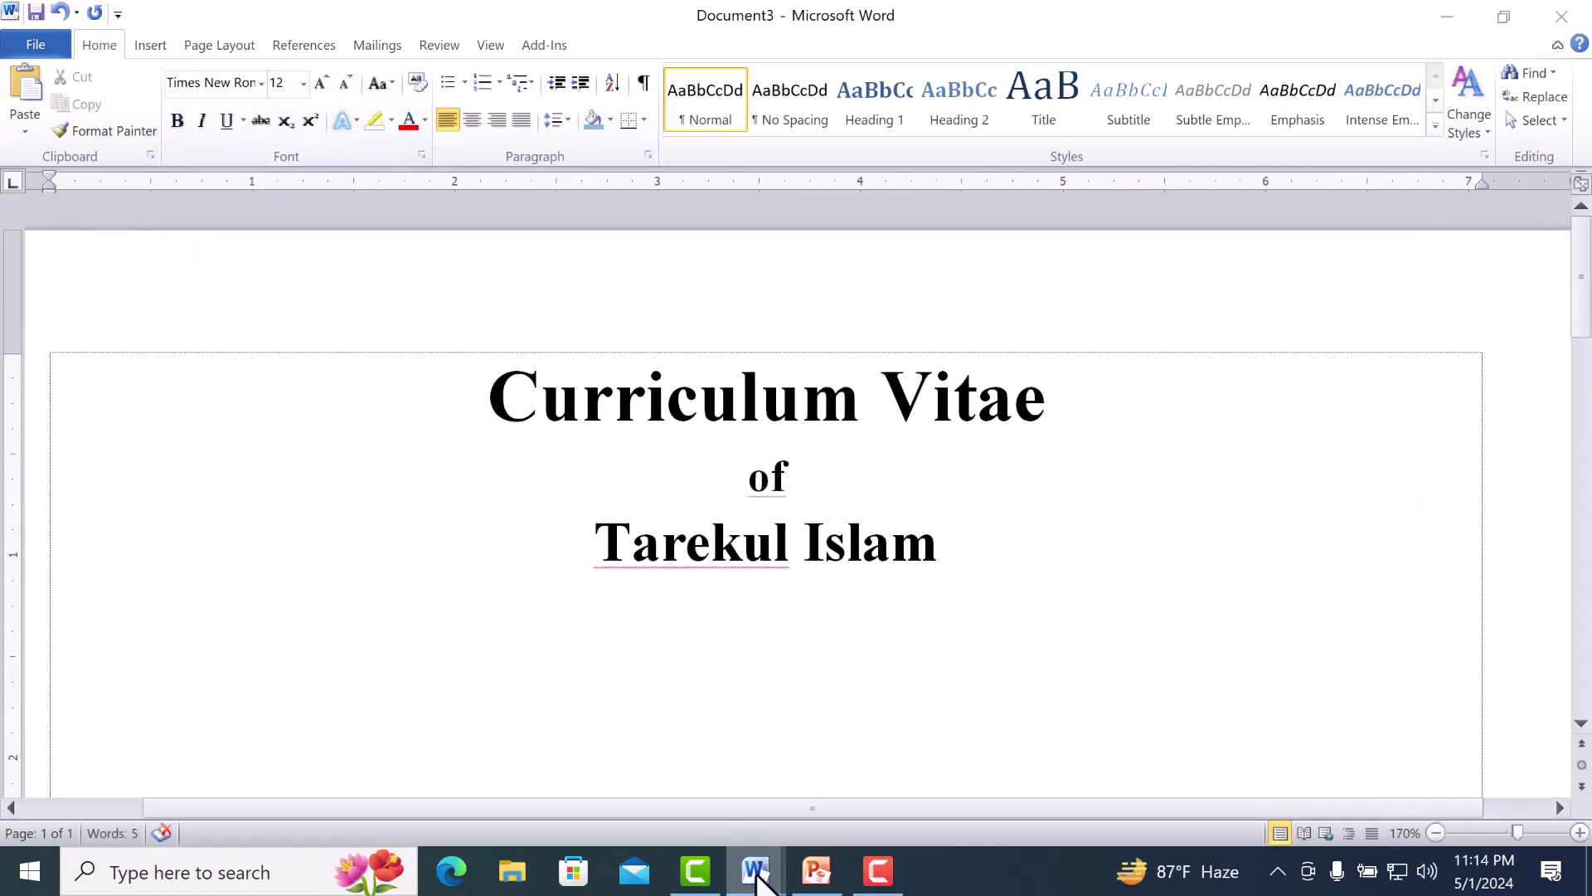
# Check the reference CV's photo and Mailing address heading formatting.
pyautogui.click(626, 782)
pyautogui.scroll(-2, 684, 527)
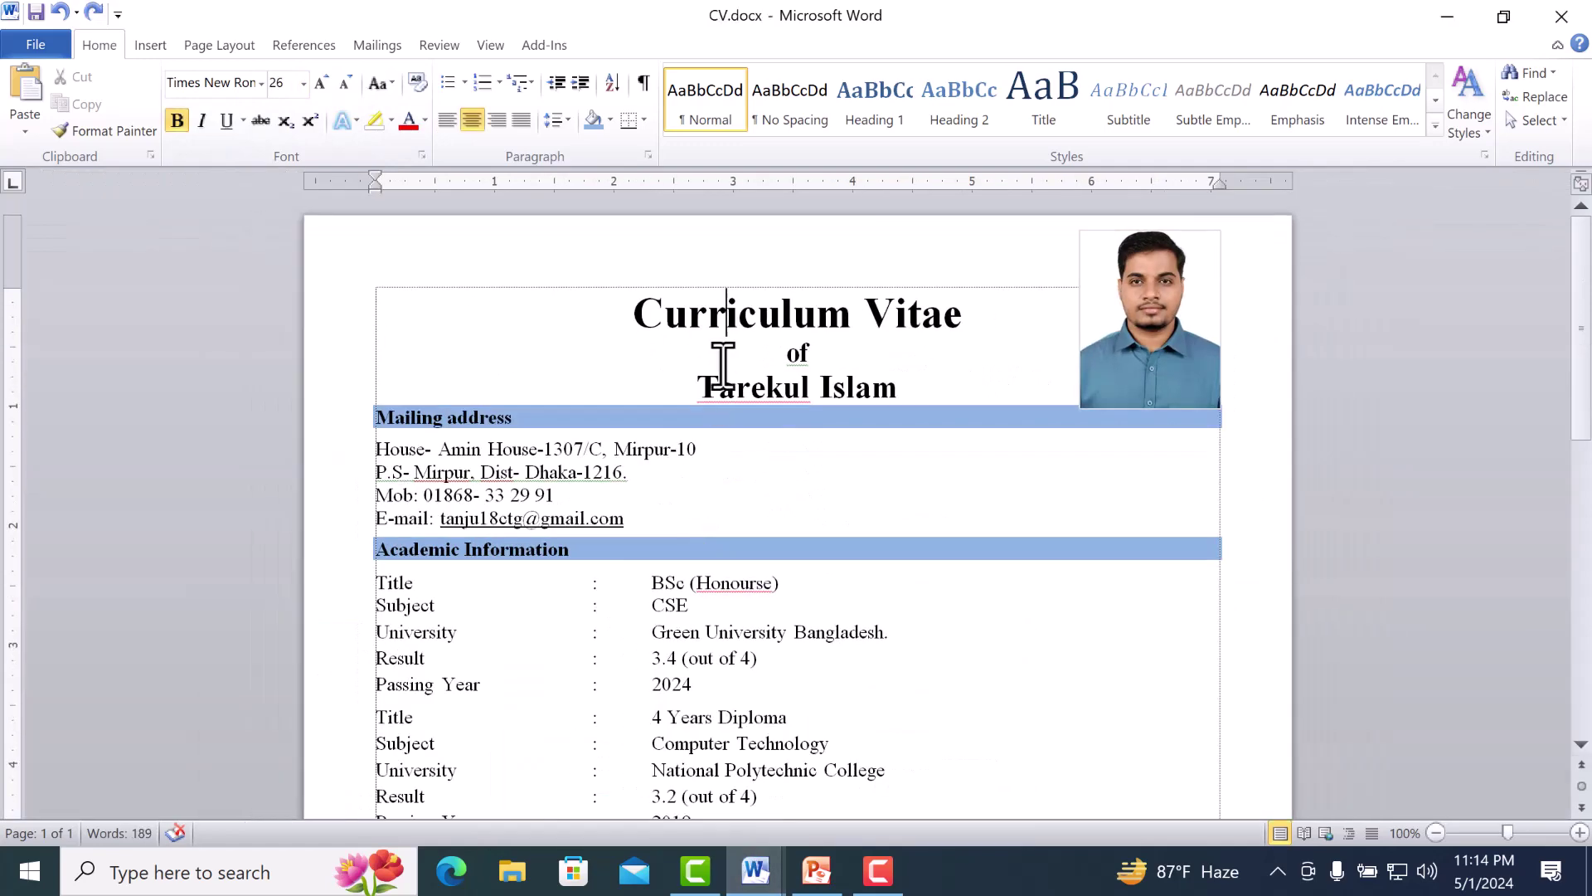
pyautogui.click(1152, 311)
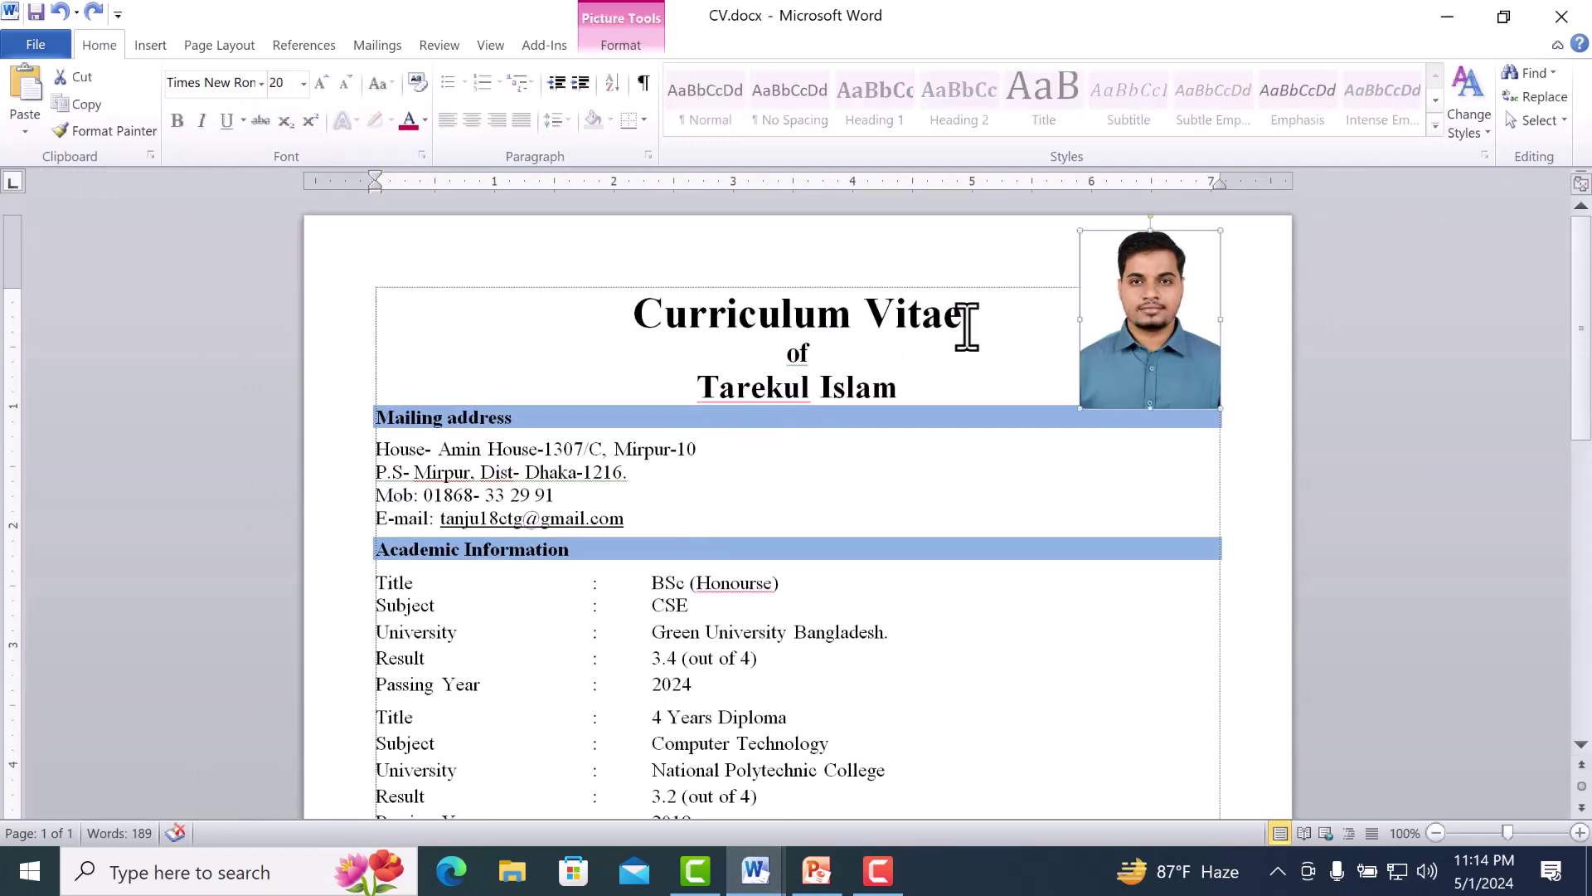
pyautogui.doubleClick(384, 417)
pyautogui.click(771, 892)
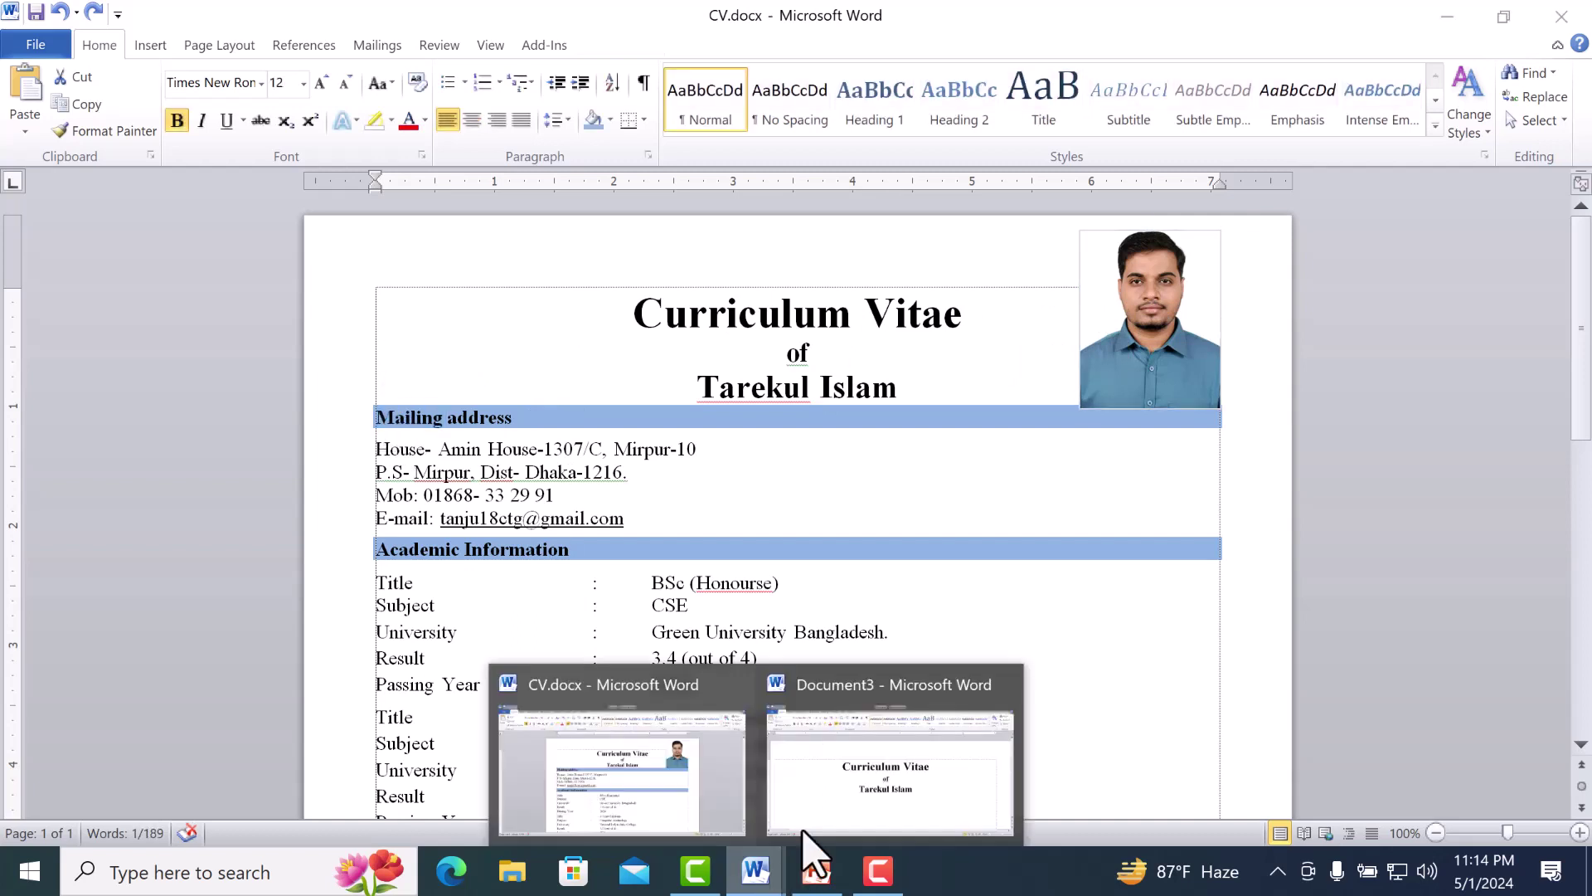
pyautogui.click(837, 772)
# Type the 'Mailing Address' heading in the new CV and start a new line below it.
pyautogui.write('M')
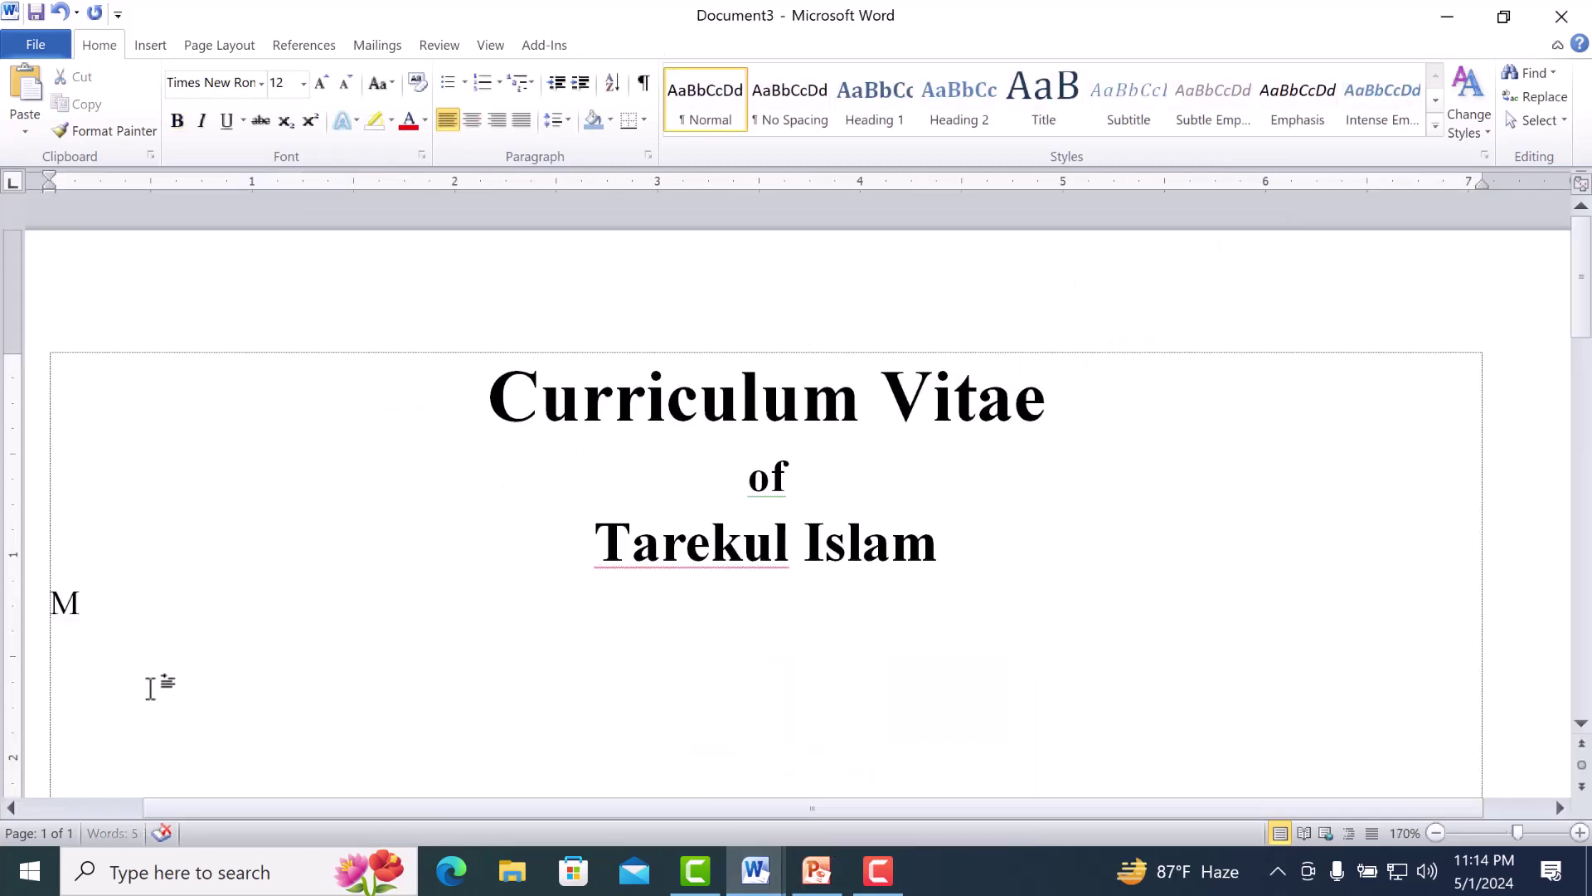
pyautogui.write('ailing add')
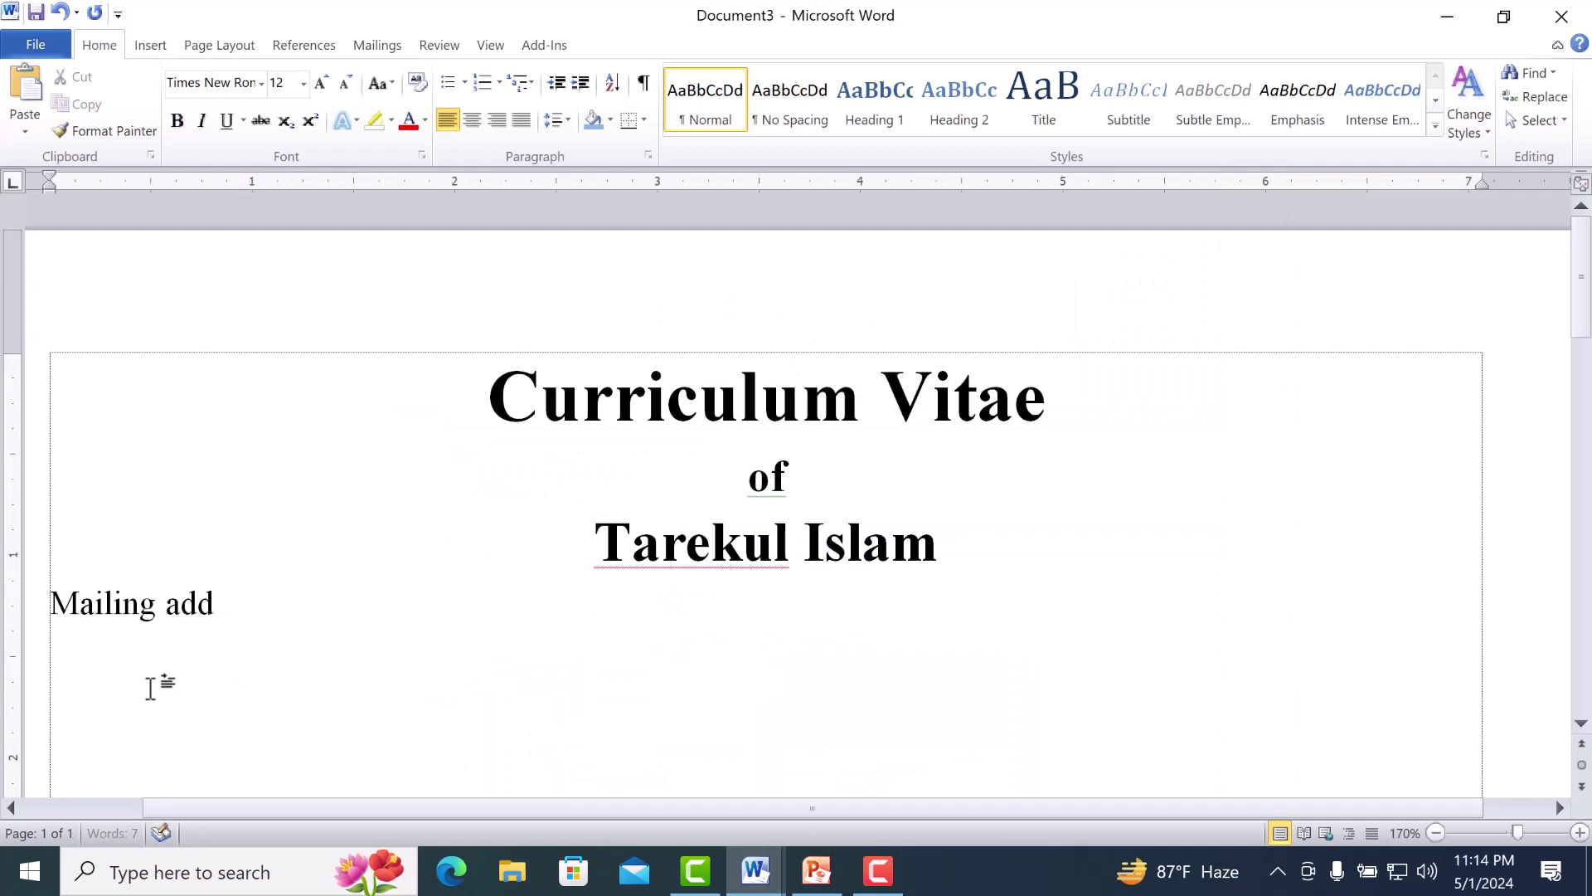
pyautogui.press('BackSpace')
pyautogui.press('BackSpace')
pyautogui.press('BackSpace')
pyautogui.write('Address')
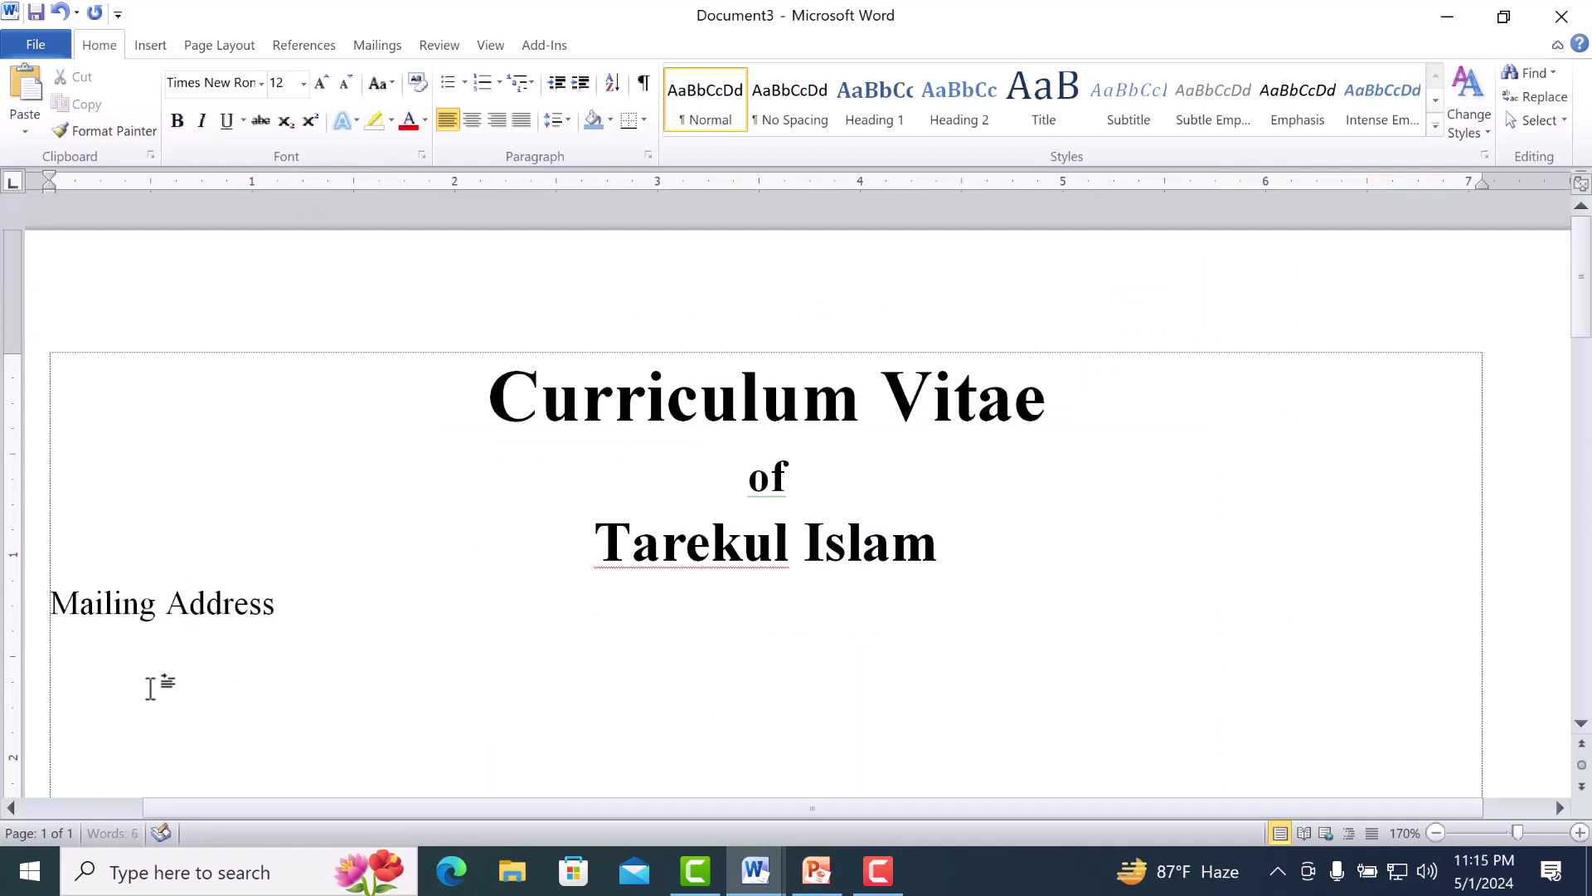
pyautogui.press('Return')
pyautogui.scroll(-1, 221, 676)
pyautogui.scroll(-1, 124, 431)
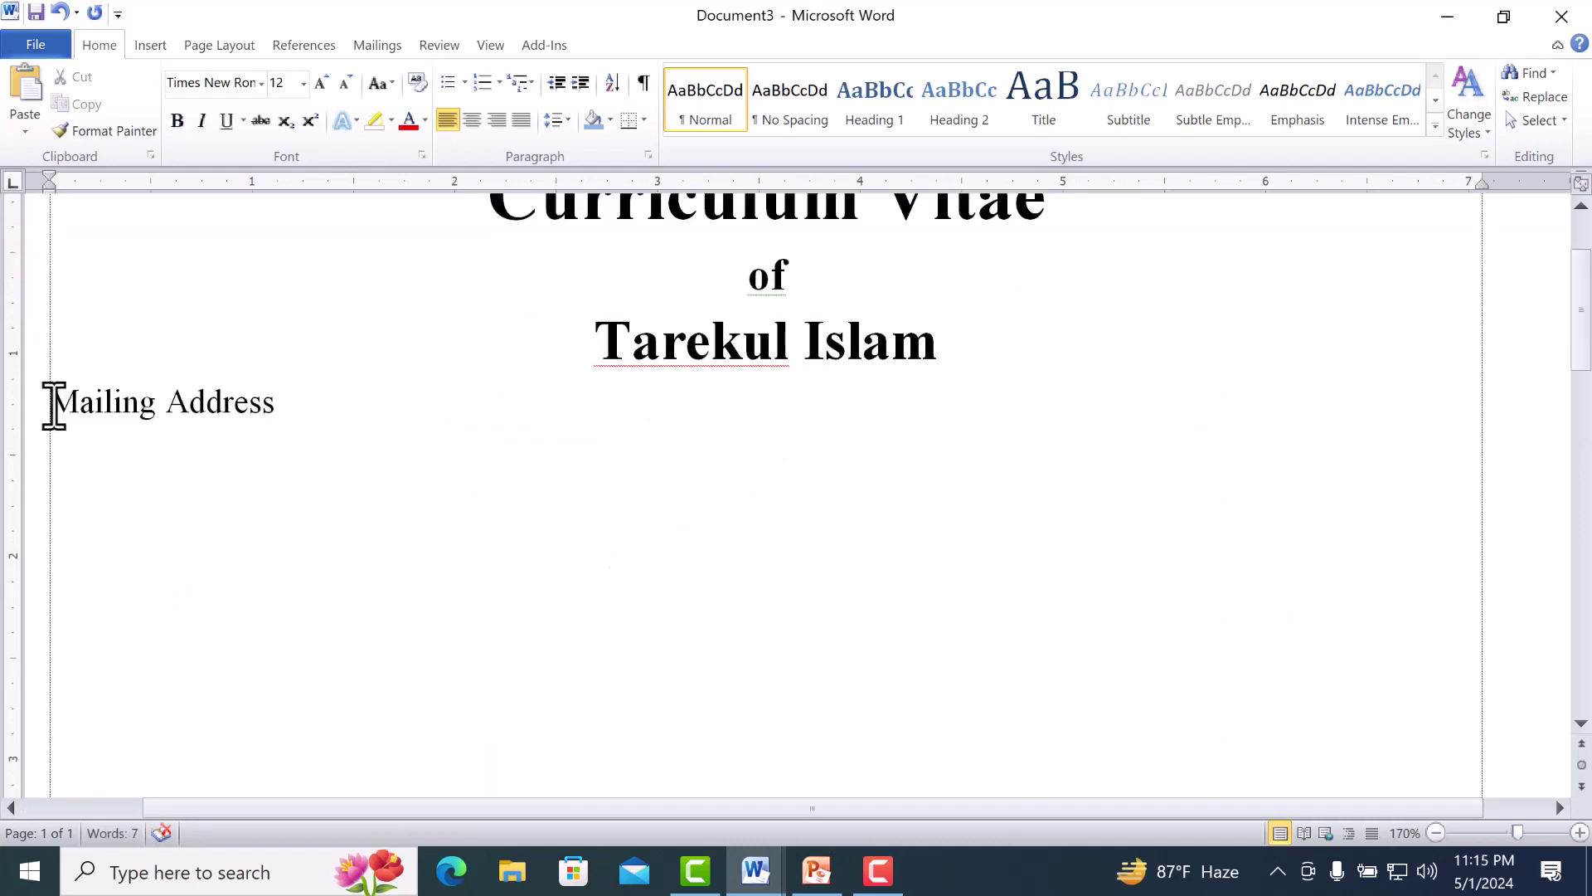
# Make 'Mailing Address' bold with a full-width light blue shading bar.
pyautogui.moveTo(54, 405); pyautogui.dragTo(263, 398)
pyautogui.click(177, 120)
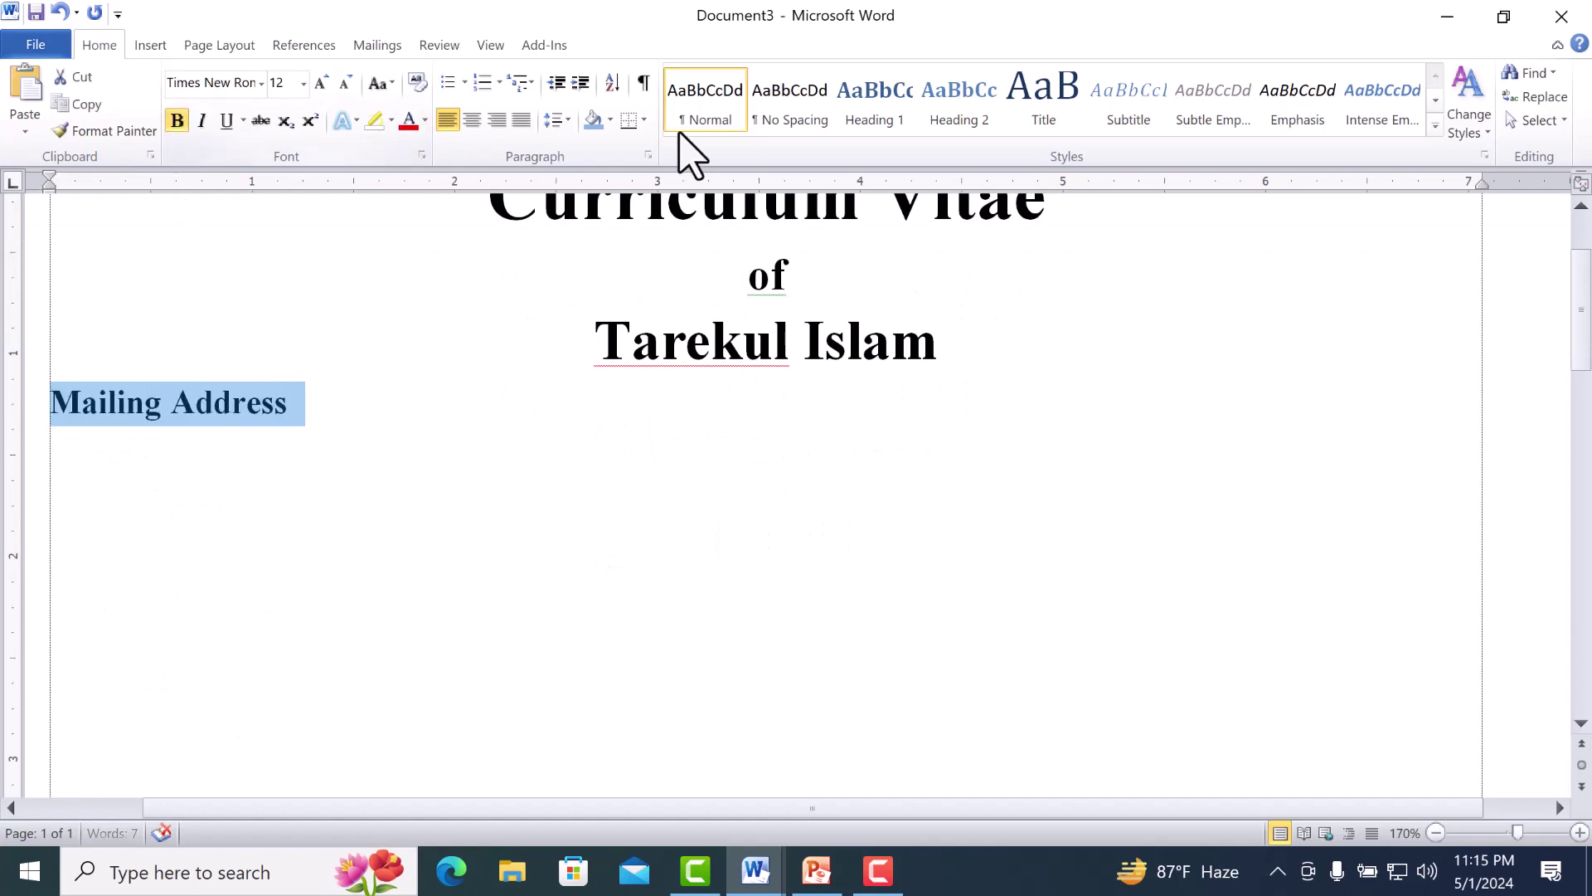
pyautogui.click(610, 120)
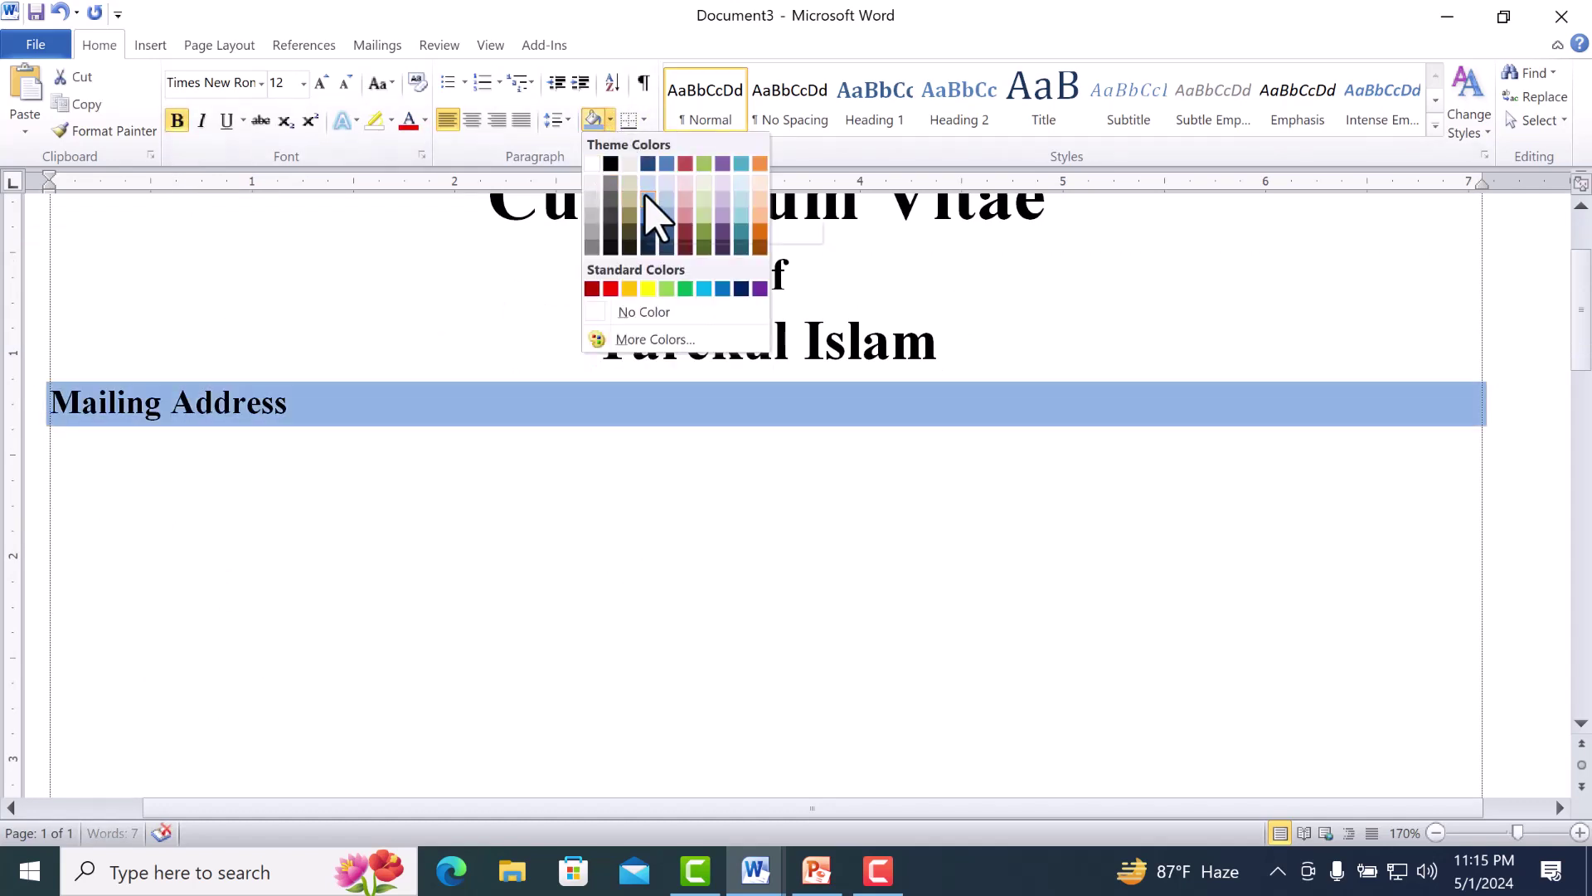
pyautogui.click(648, 214)
pyautogui.click(78, 510)
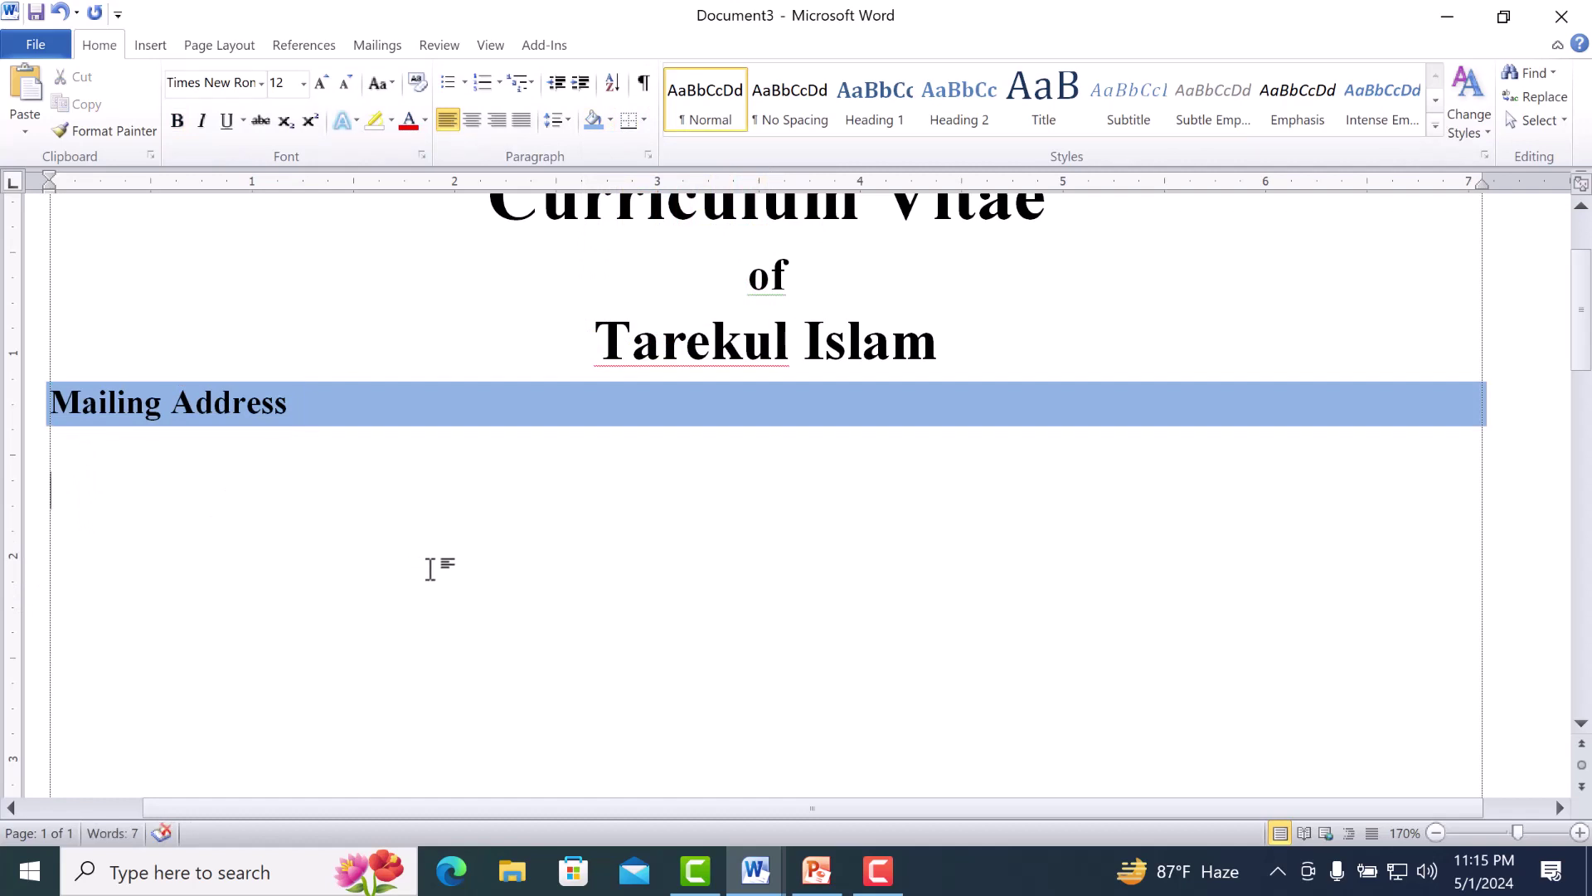
# Copy the four address lines (house, P.S., mobile, e-mail) from CV.docx under Mailing Address.
pyautogui.click(644, 787)
pyautogui.moveTo(754, 872)
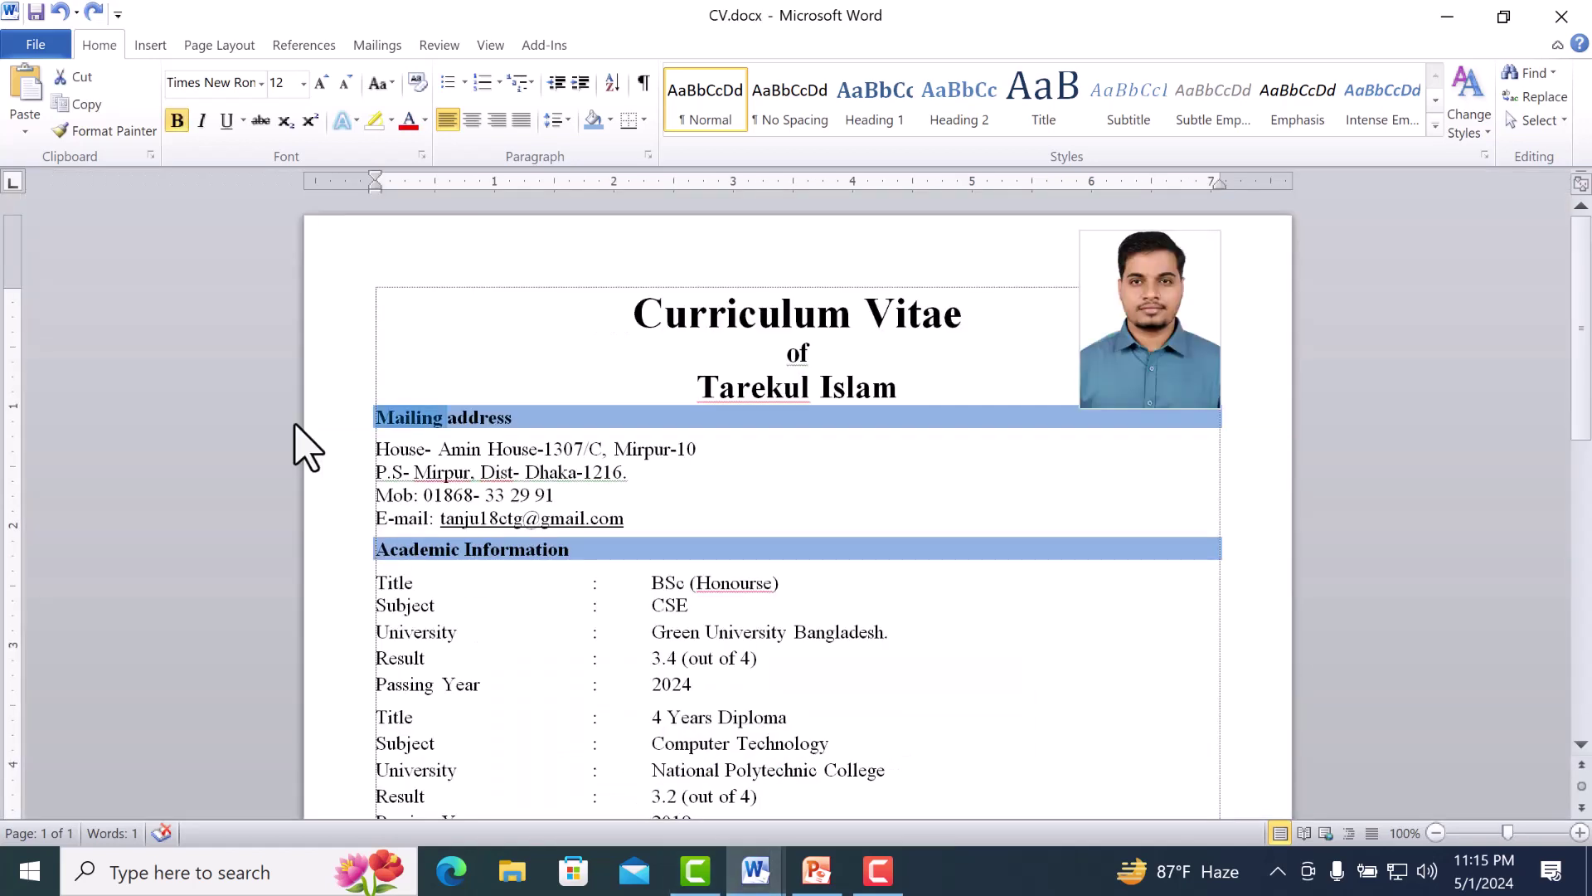
pyautogui.moveTo(648, 519); pyautogui.dragTo(331, 449)
pyautogui.hotkey('ctrl', 'c')
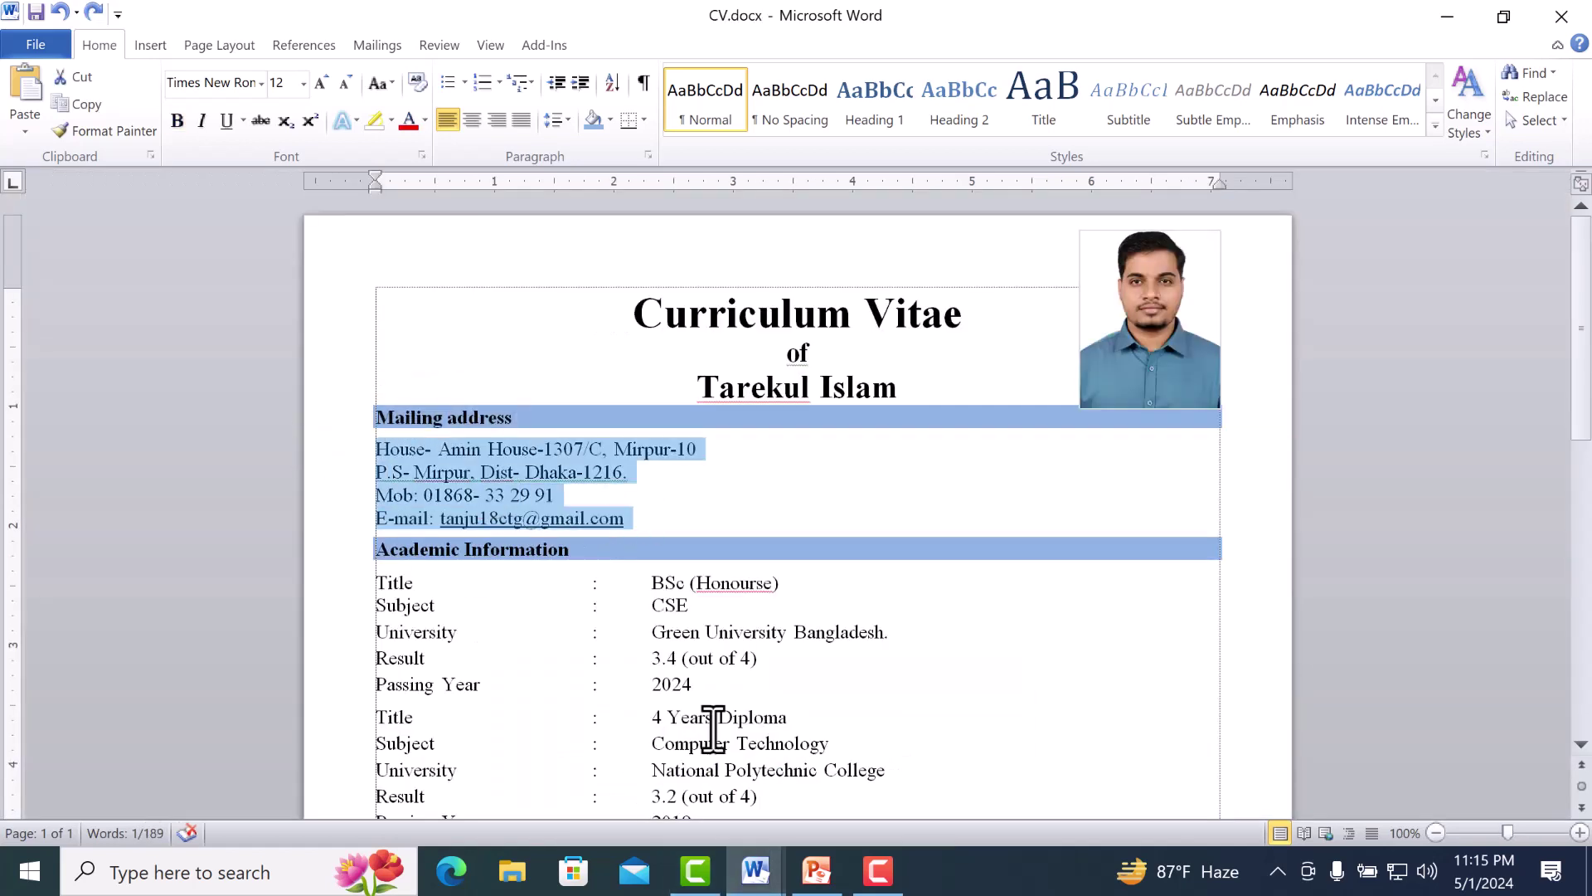
pyautogui.click(755, 871)
pyautogui.click(912, 763)
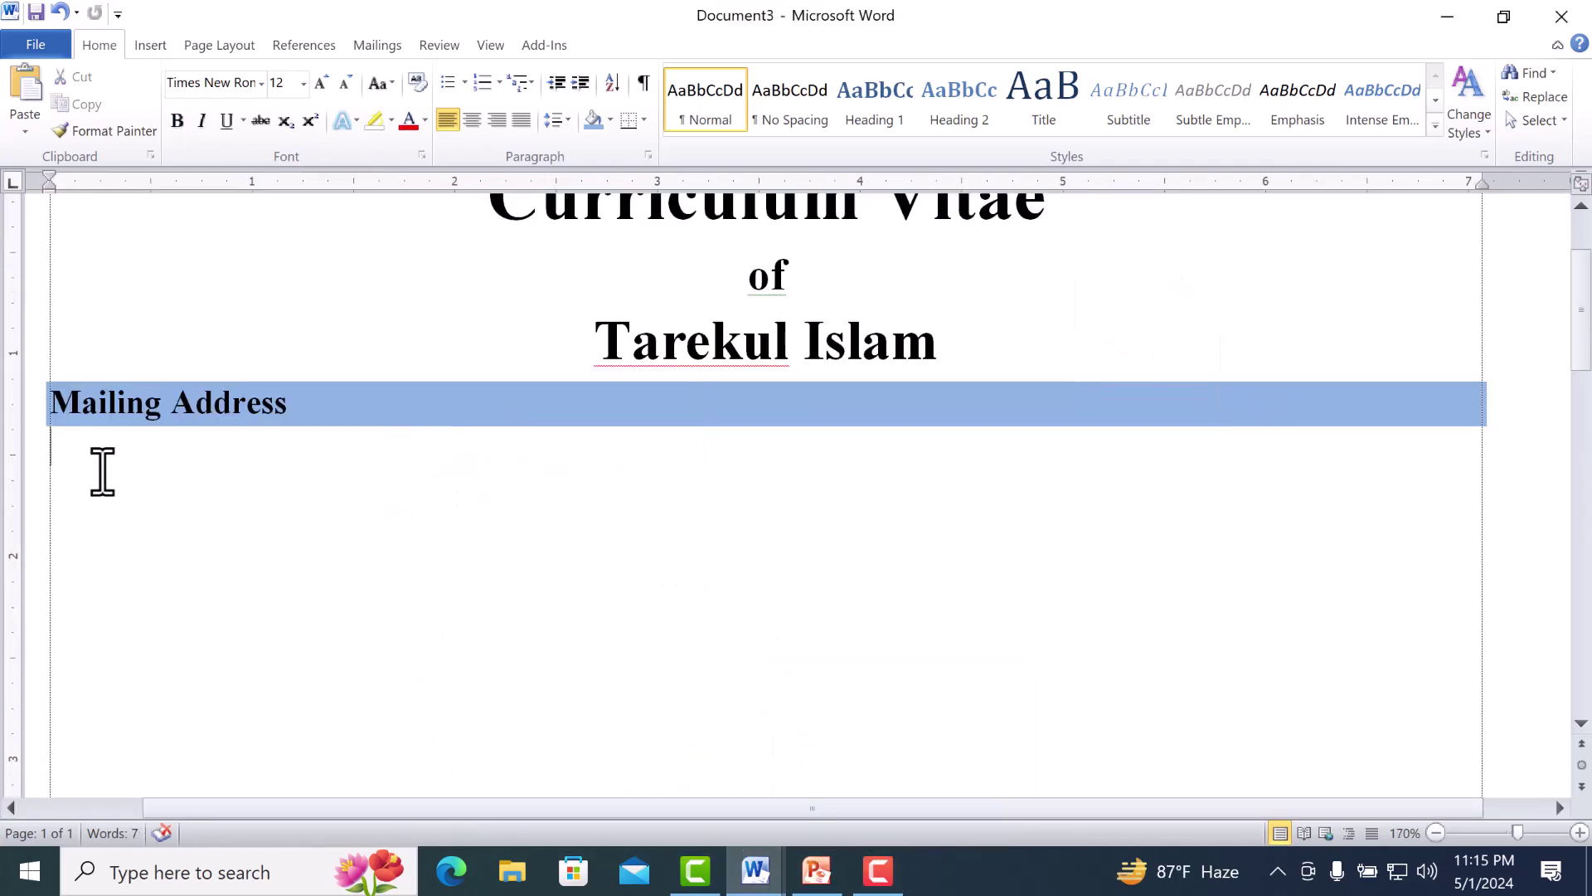
pyautogui.hotkey('ctrl', 'v')
pyautogui.keyDown('ctrl'); pyautogui.scroll(-3, 227, 524); pyautogui.keyUp('ctrl')
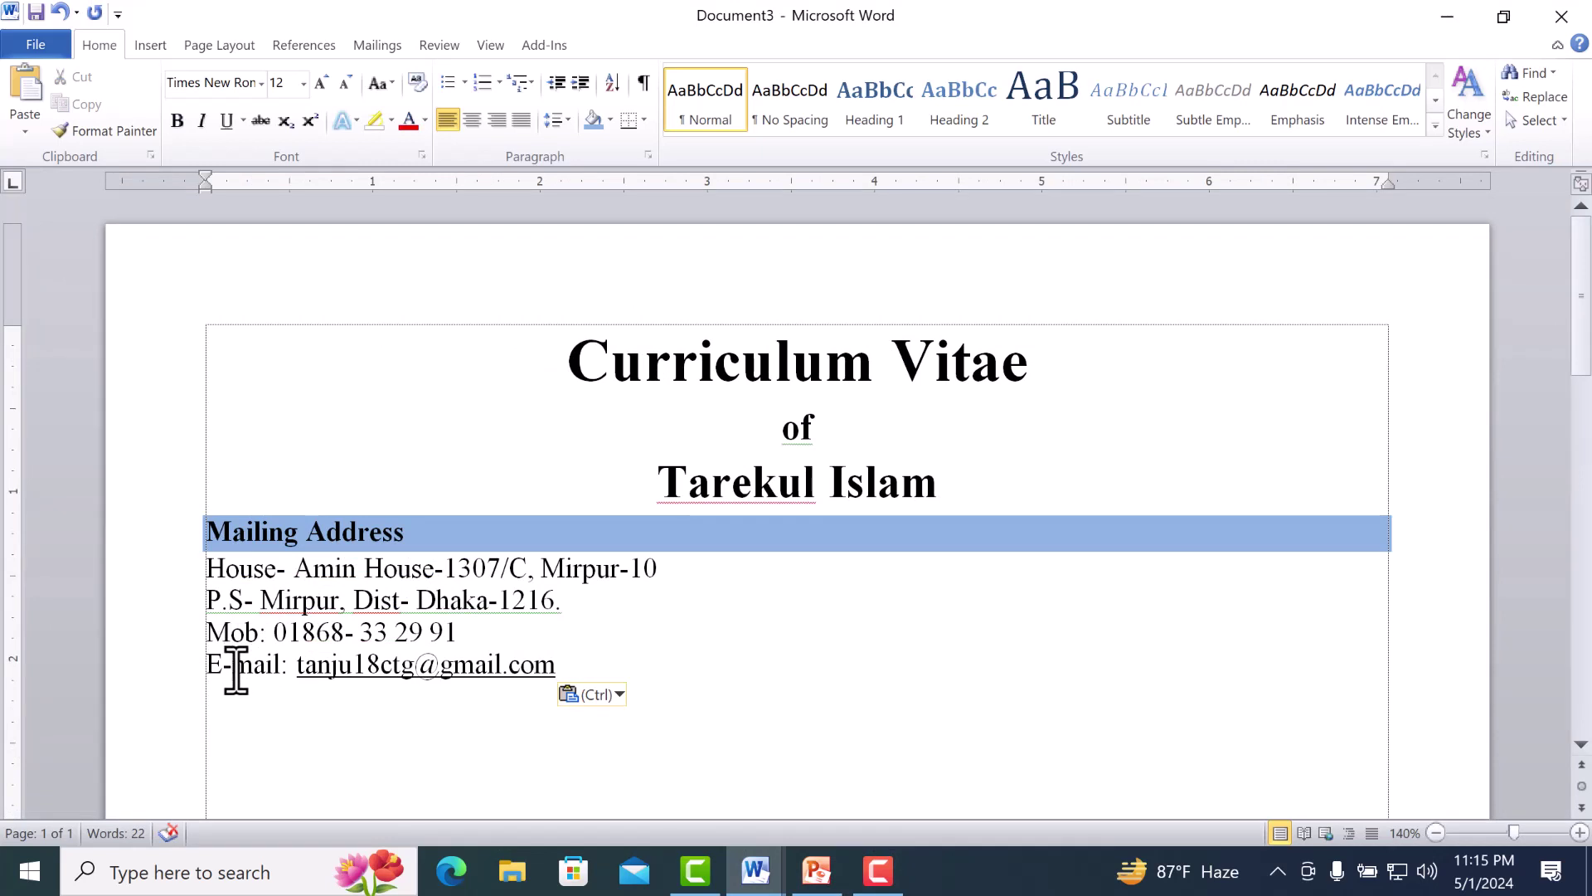
pyautogui.scroll(-1, 364, 694)
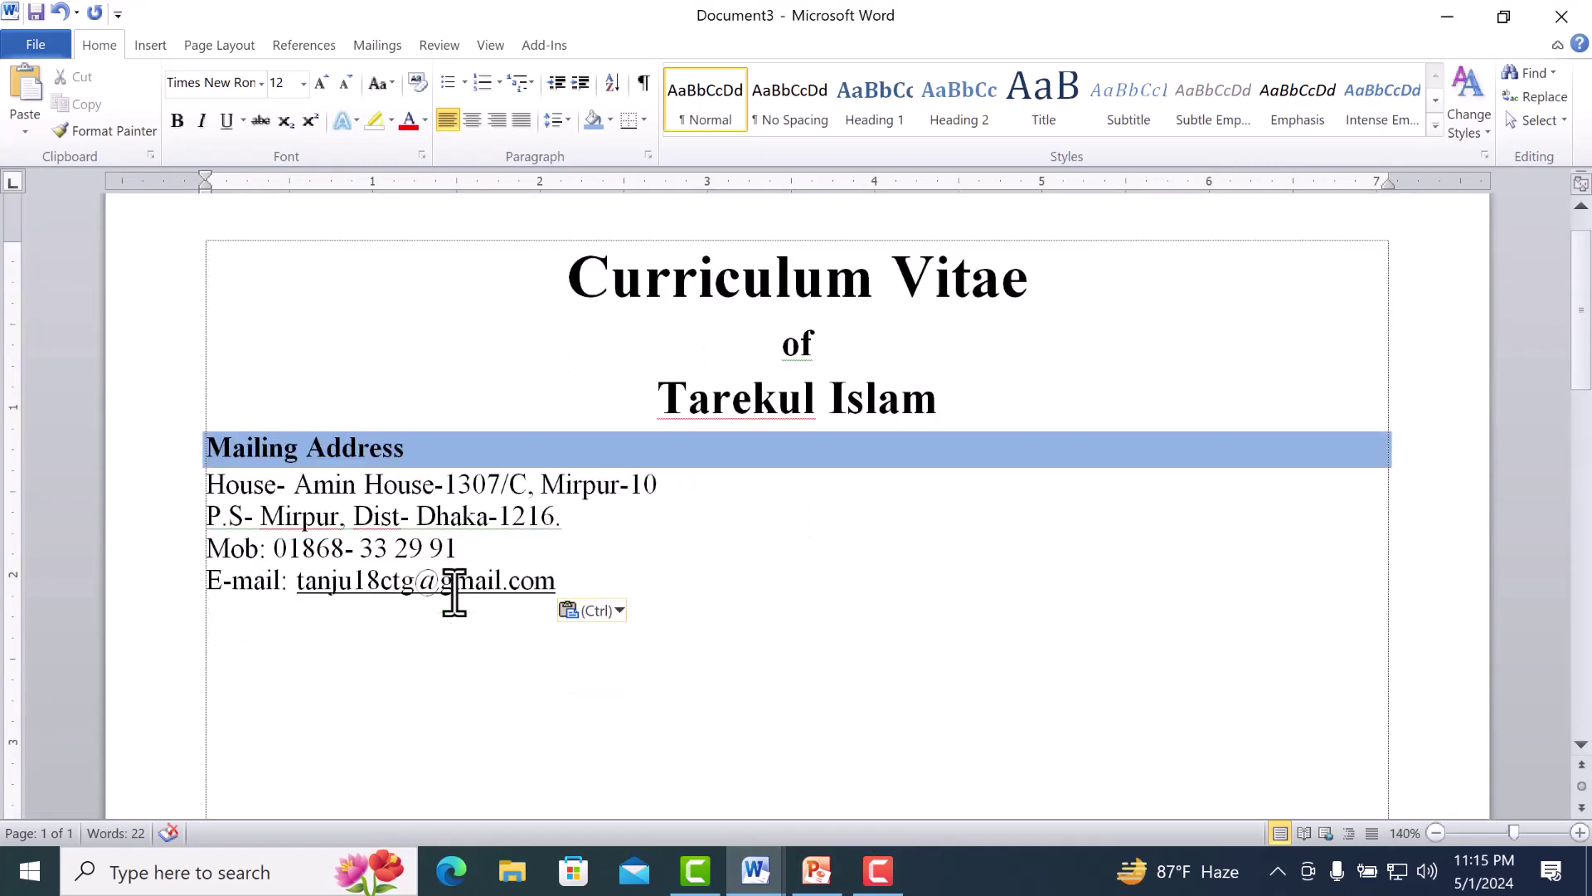
pyautogui.click(549, 581)
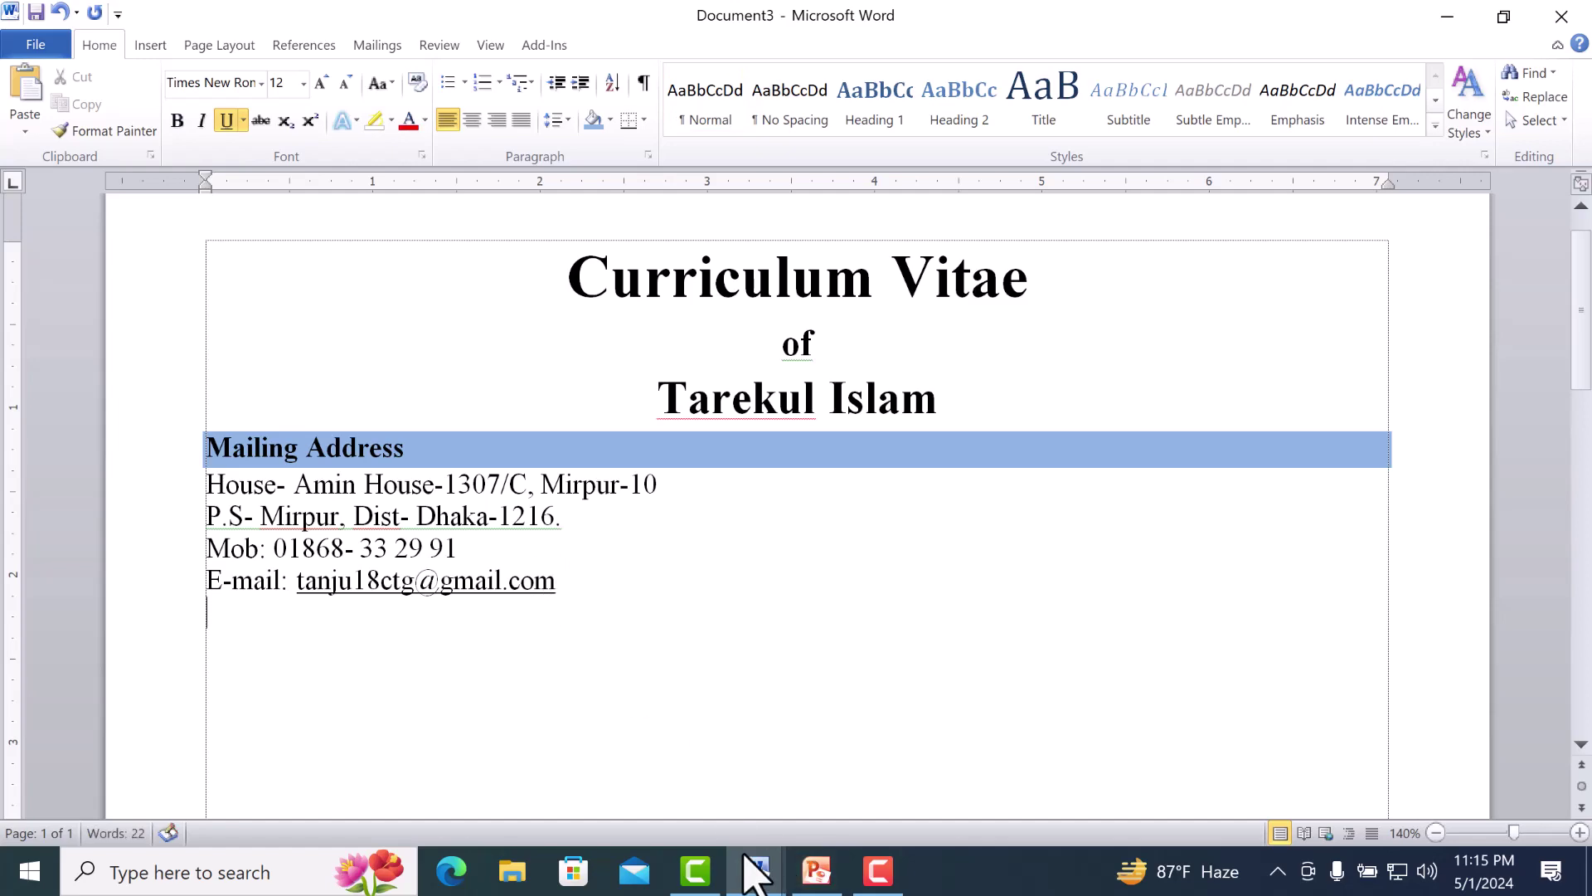
pyautogui.click(674, 808)
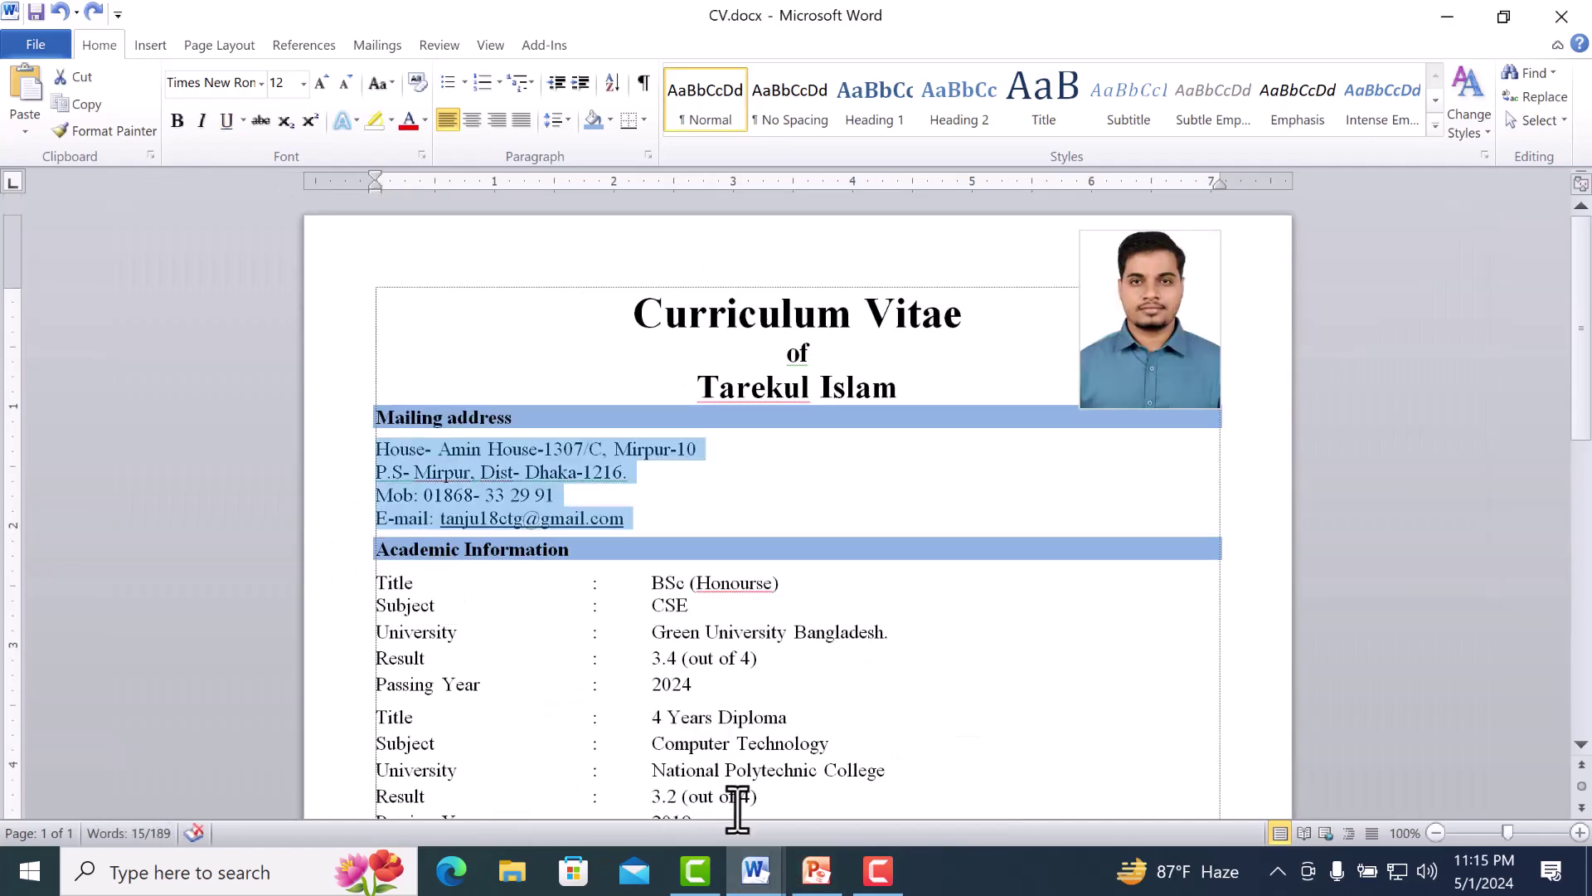
# Add a bold, non-underlined 'Academic information' heading with the blue shading bar after the contact lines.
pyautogui.click(840, 770)
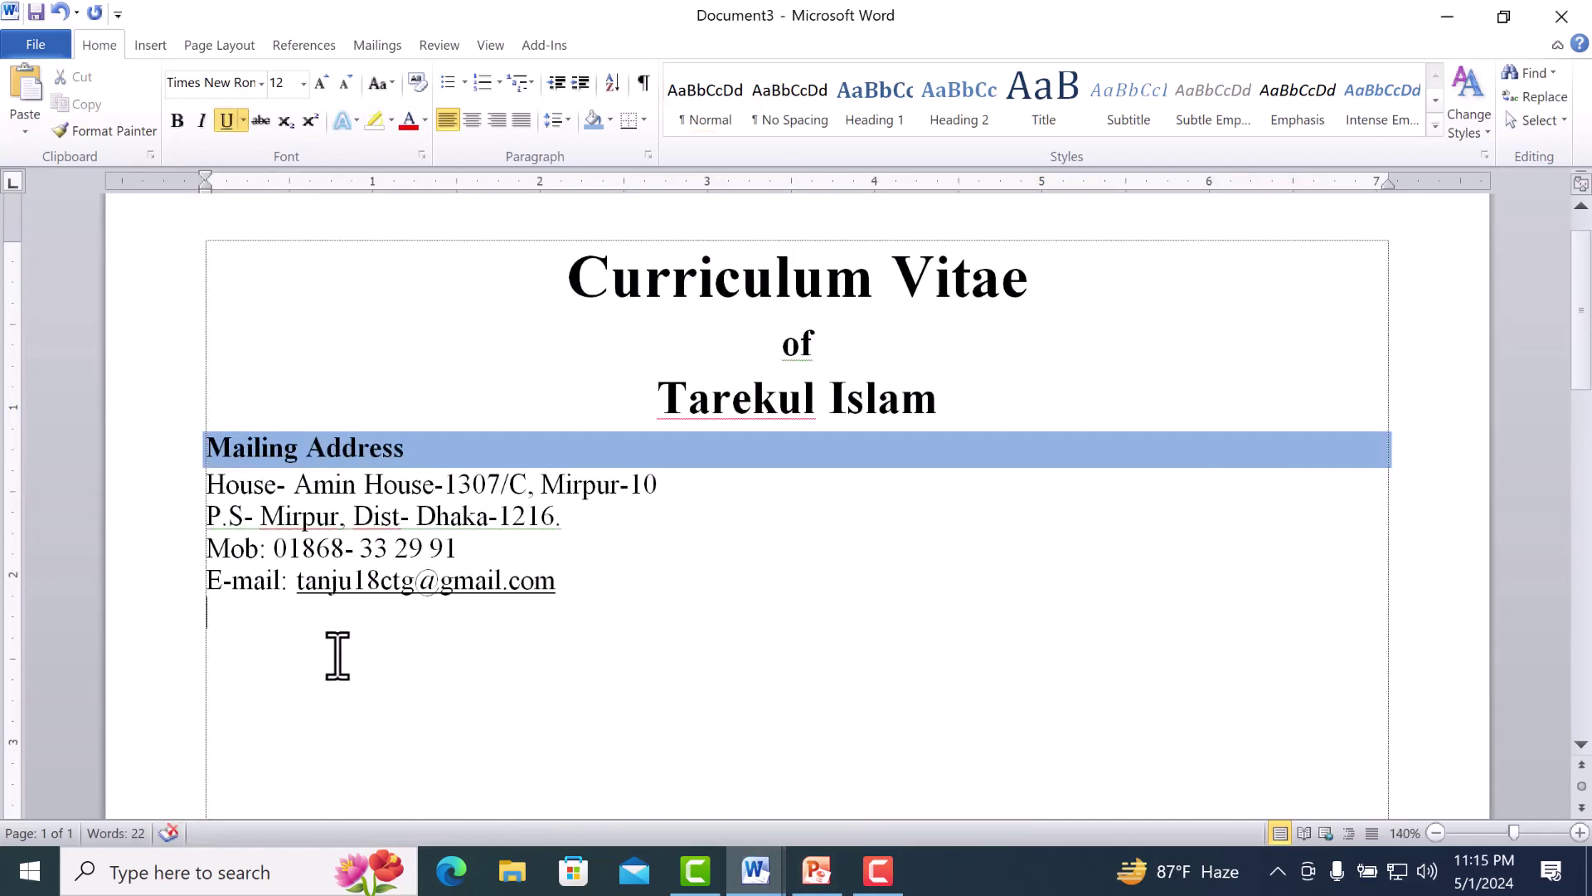
pyautogui.write('Acade')
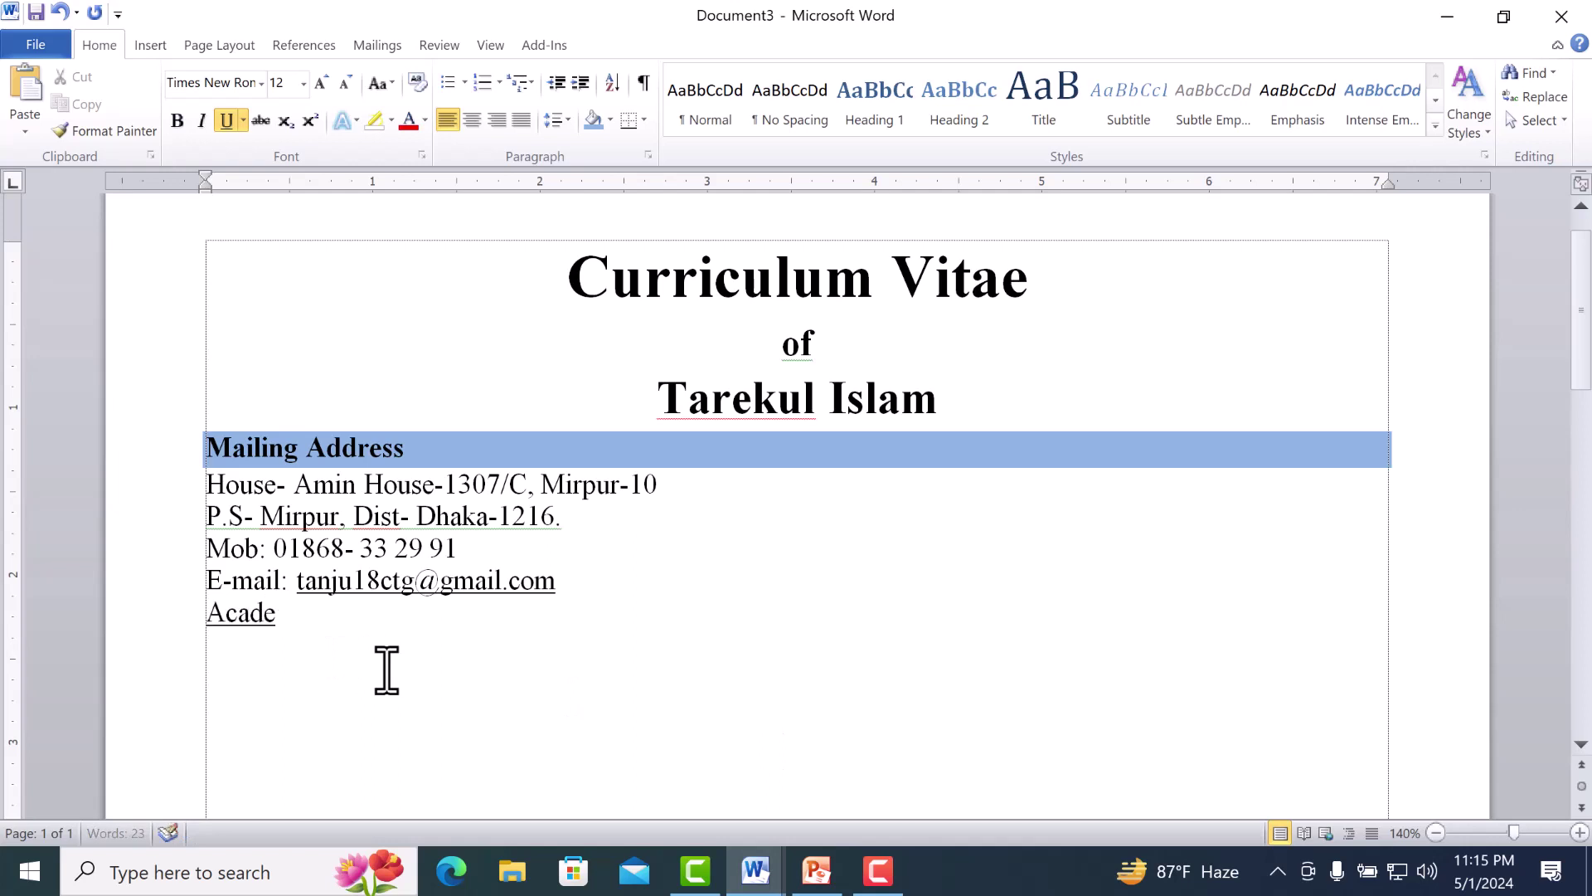
pyautogui.write('mic inf')
pyautogui.write('ormation')
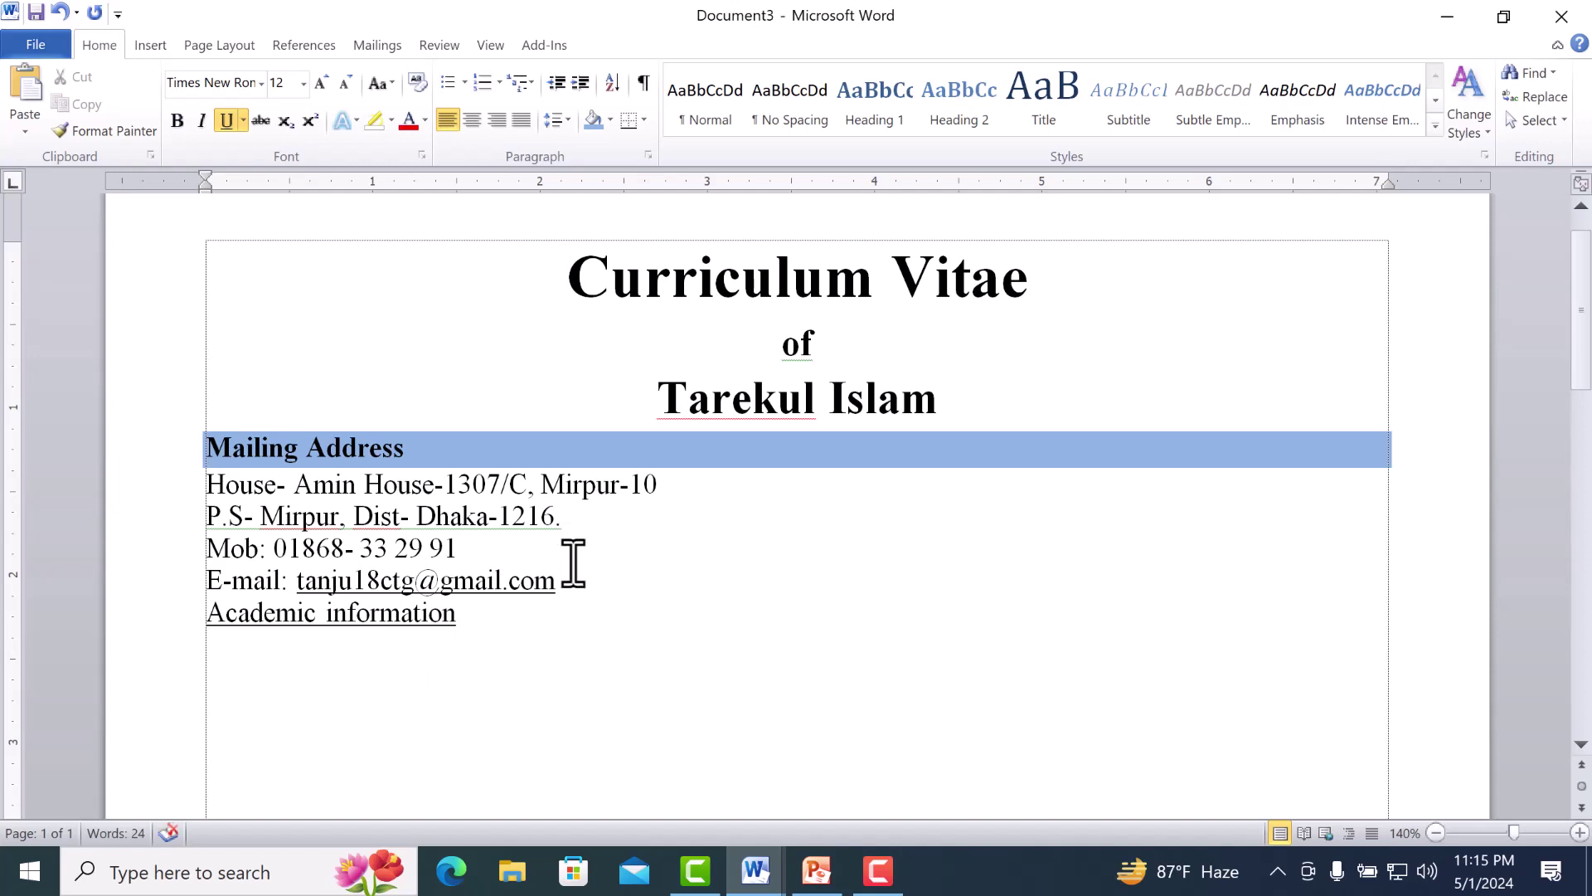
pyautogui.click(576, 584)
pyautogui.press('Return')
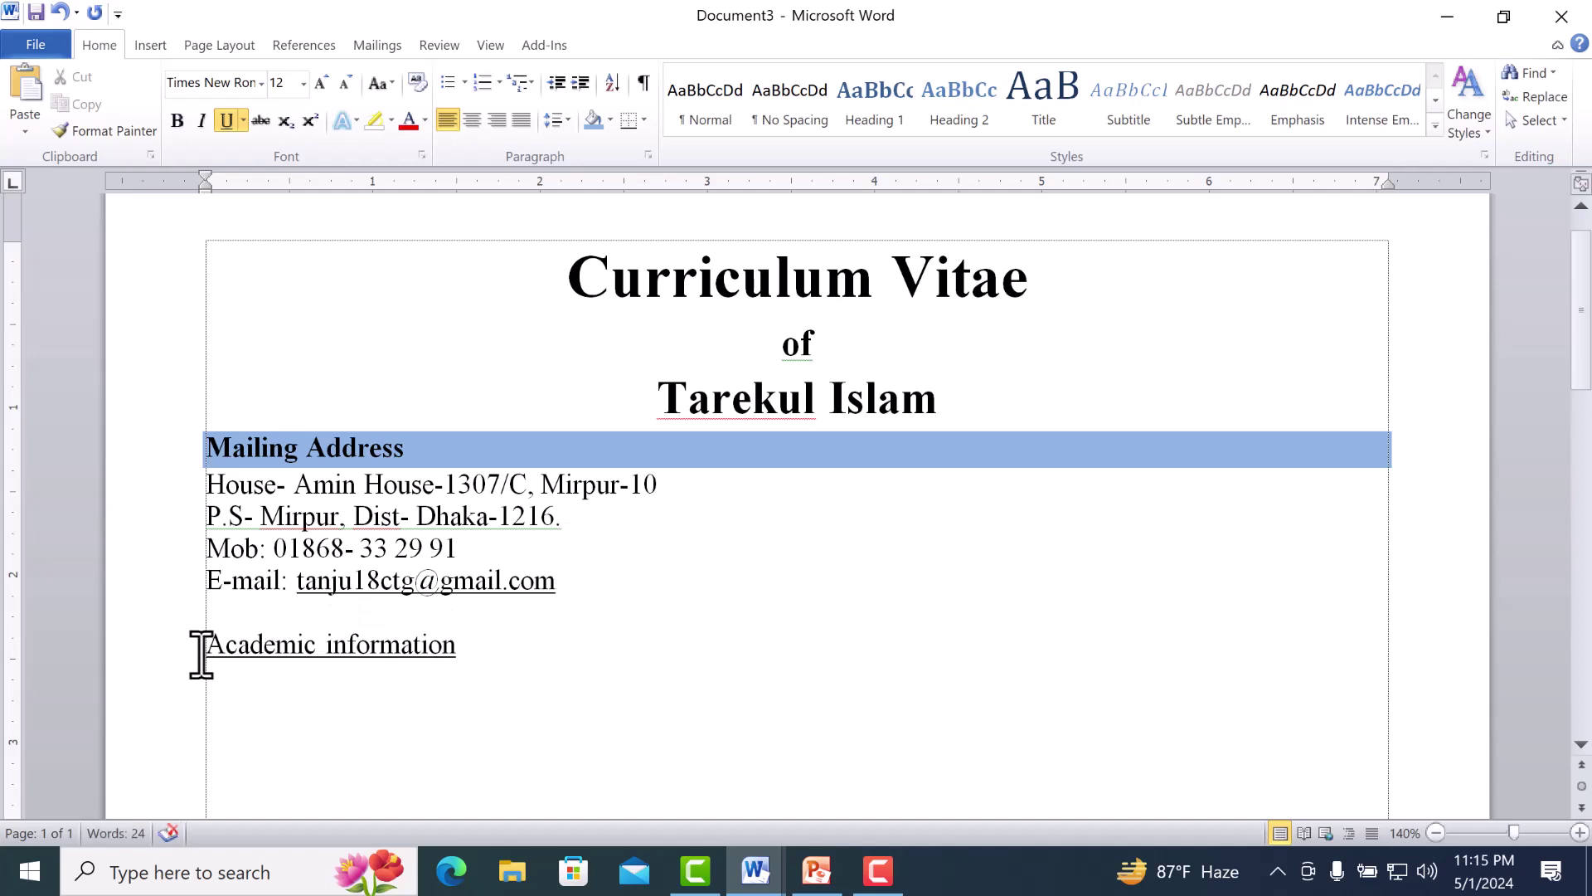
pyautogui.moveTo(201, 646); pyautogui.dragTo(462, 645)
pyautogui.click(226, 121)
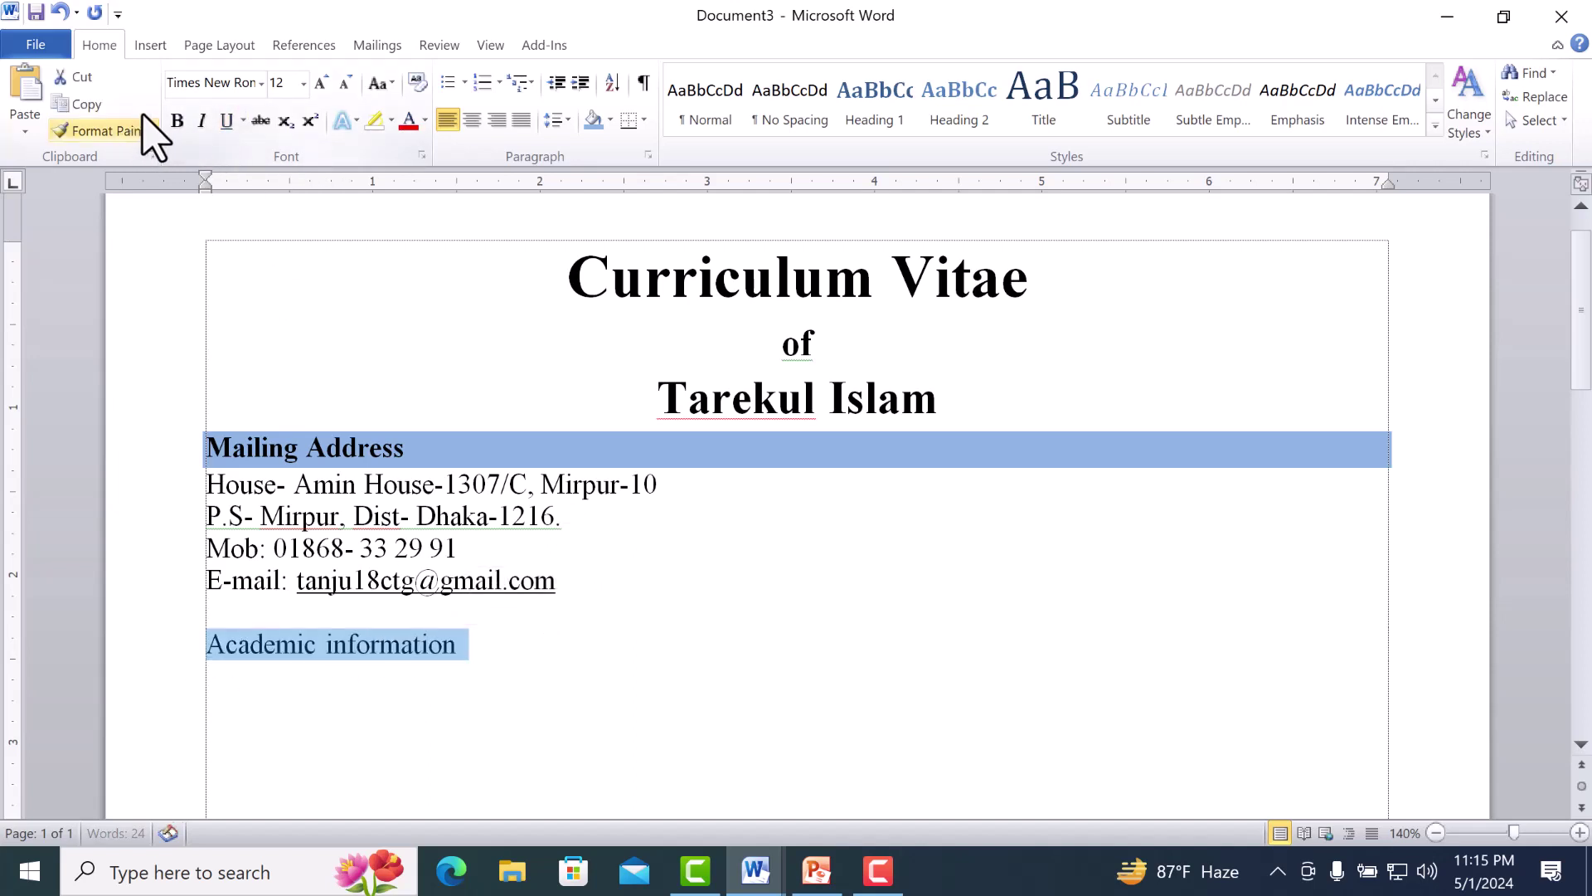
pyautogui.click(177, 121)
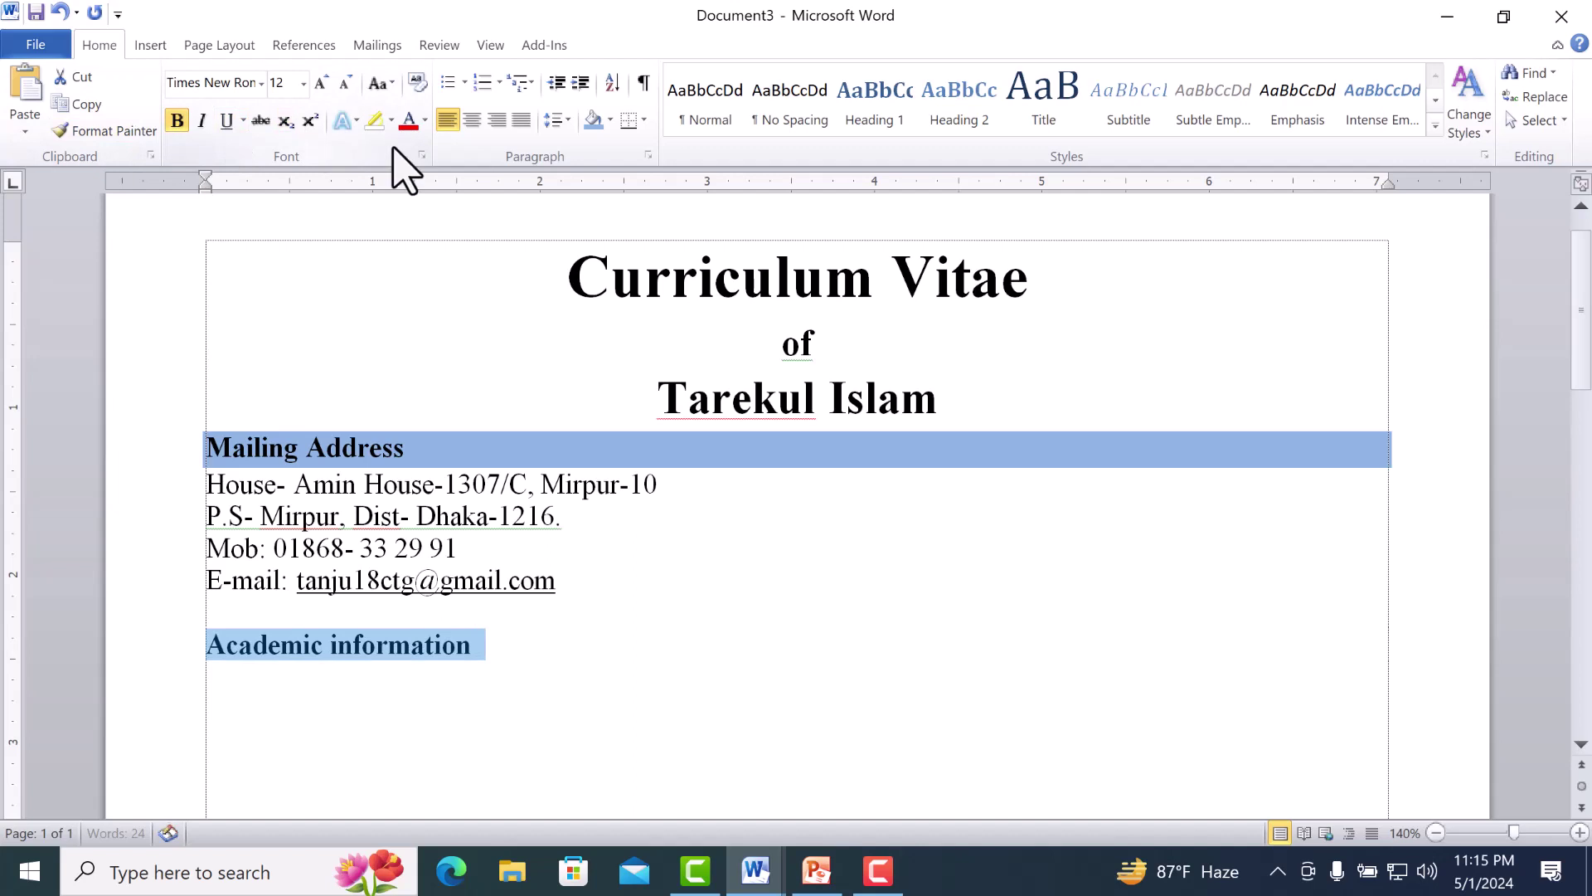
pyautogui.click(593, 120)
pyautogui.click(212, 709)
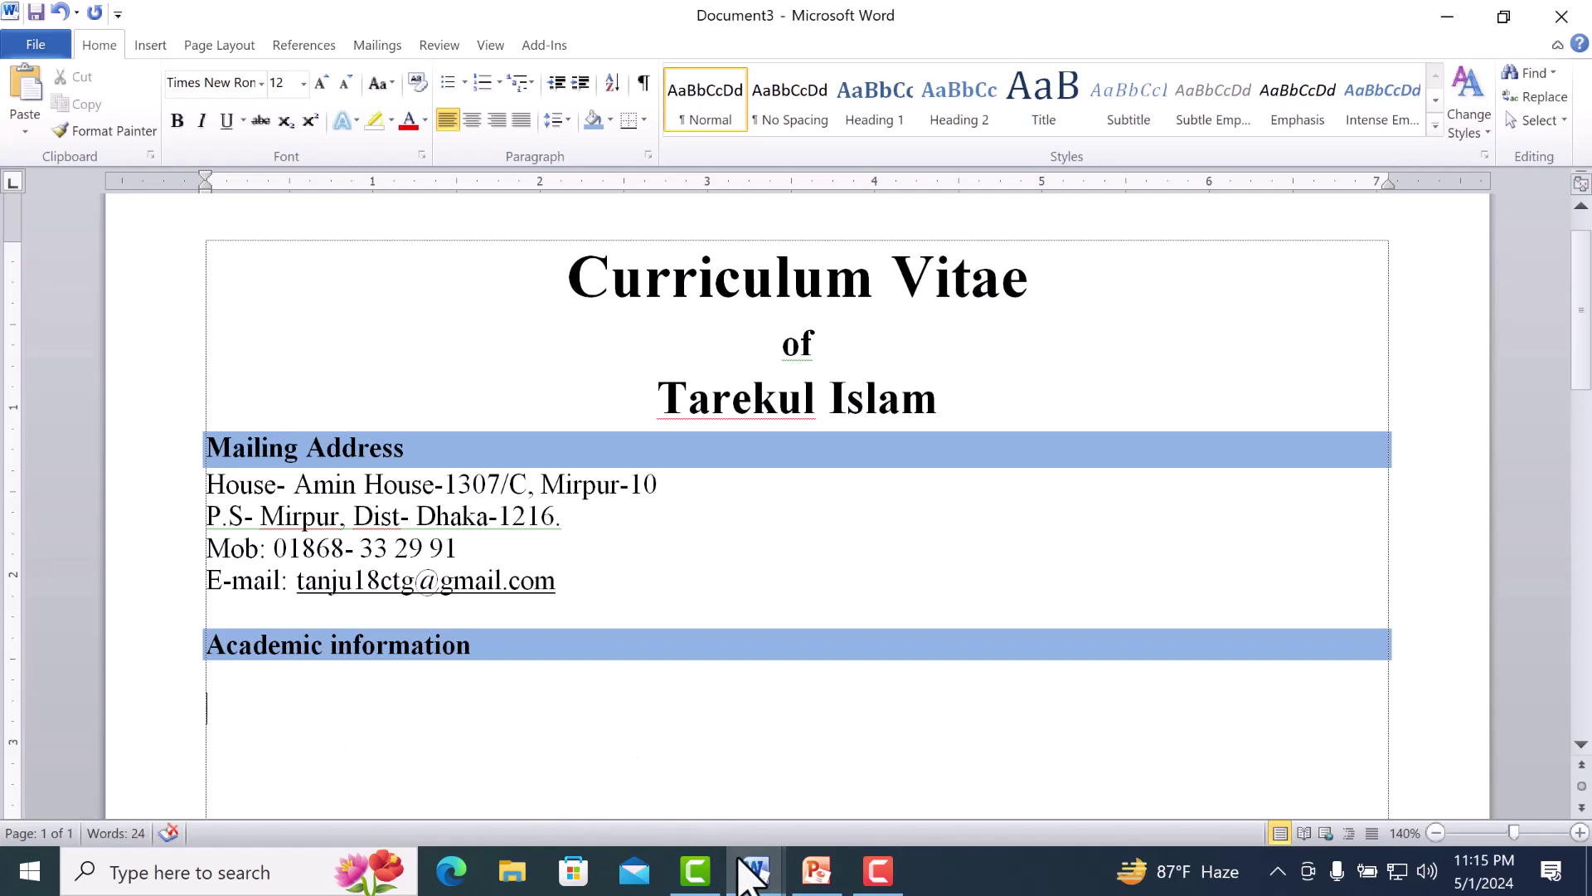
pyautogui.click(664, 788)
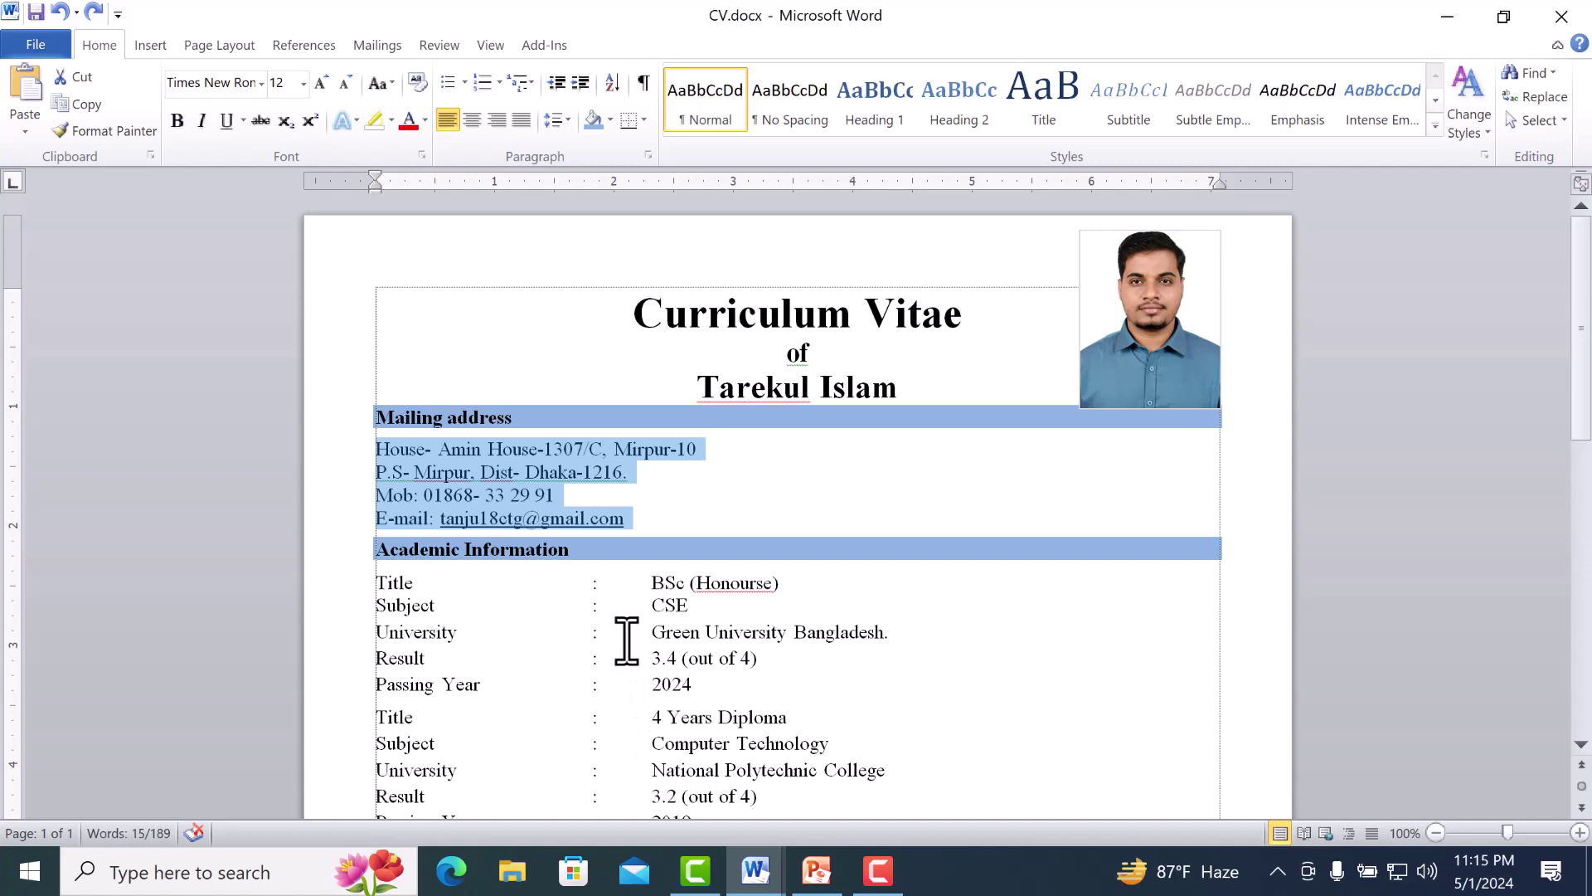
# Start the Title row under Academic information in the new CV and show the ruler.
pyautogui.scroll(-1, 628, 643)
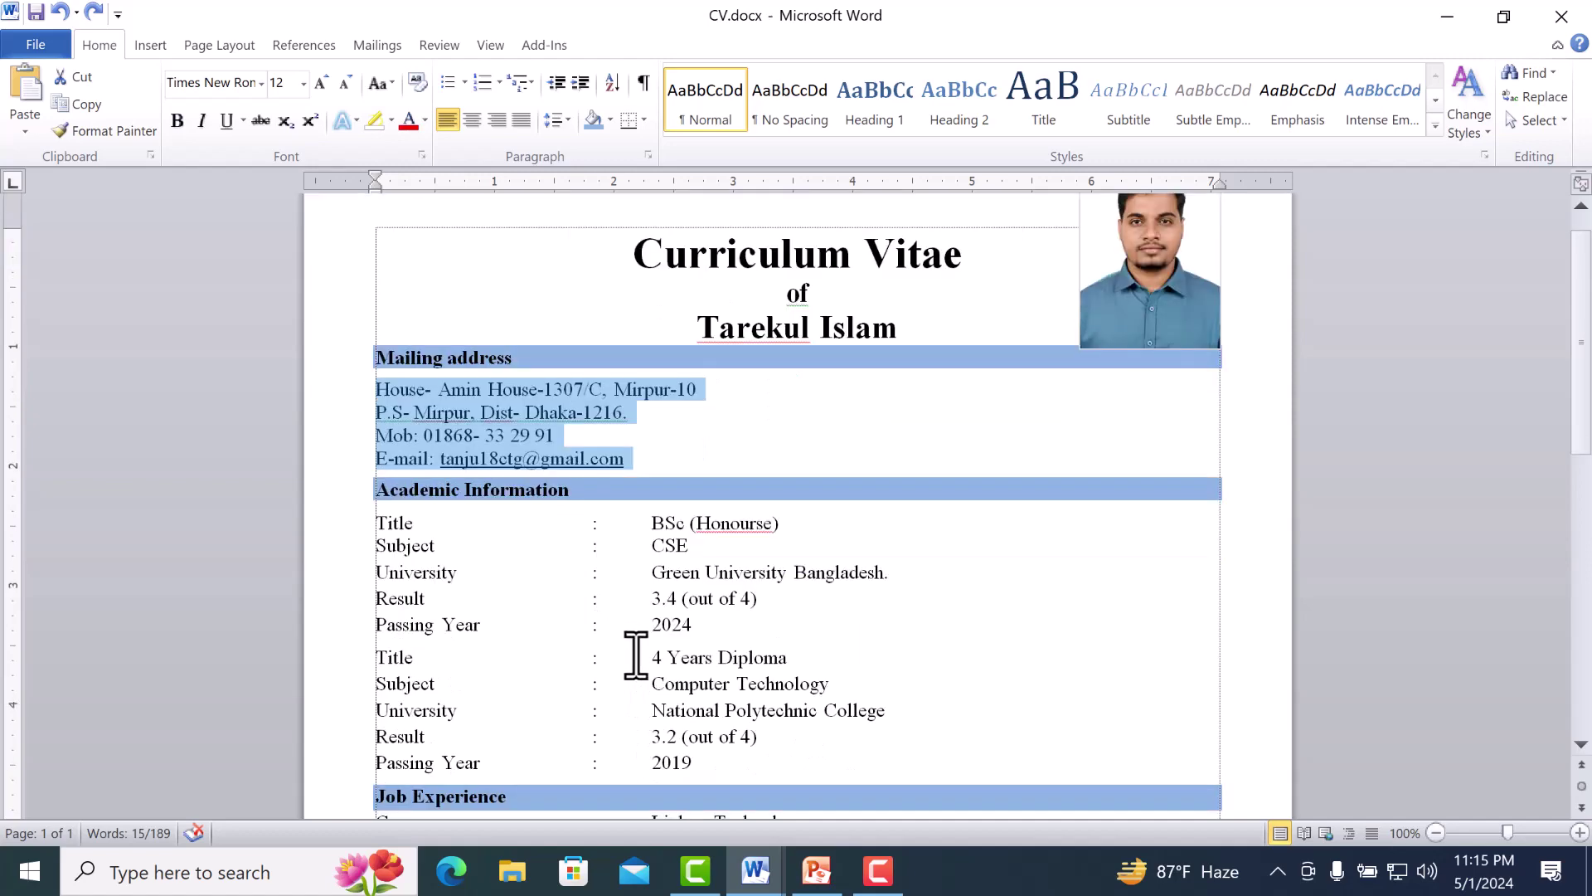
pyautogui.scroll(-1, 635, 657)
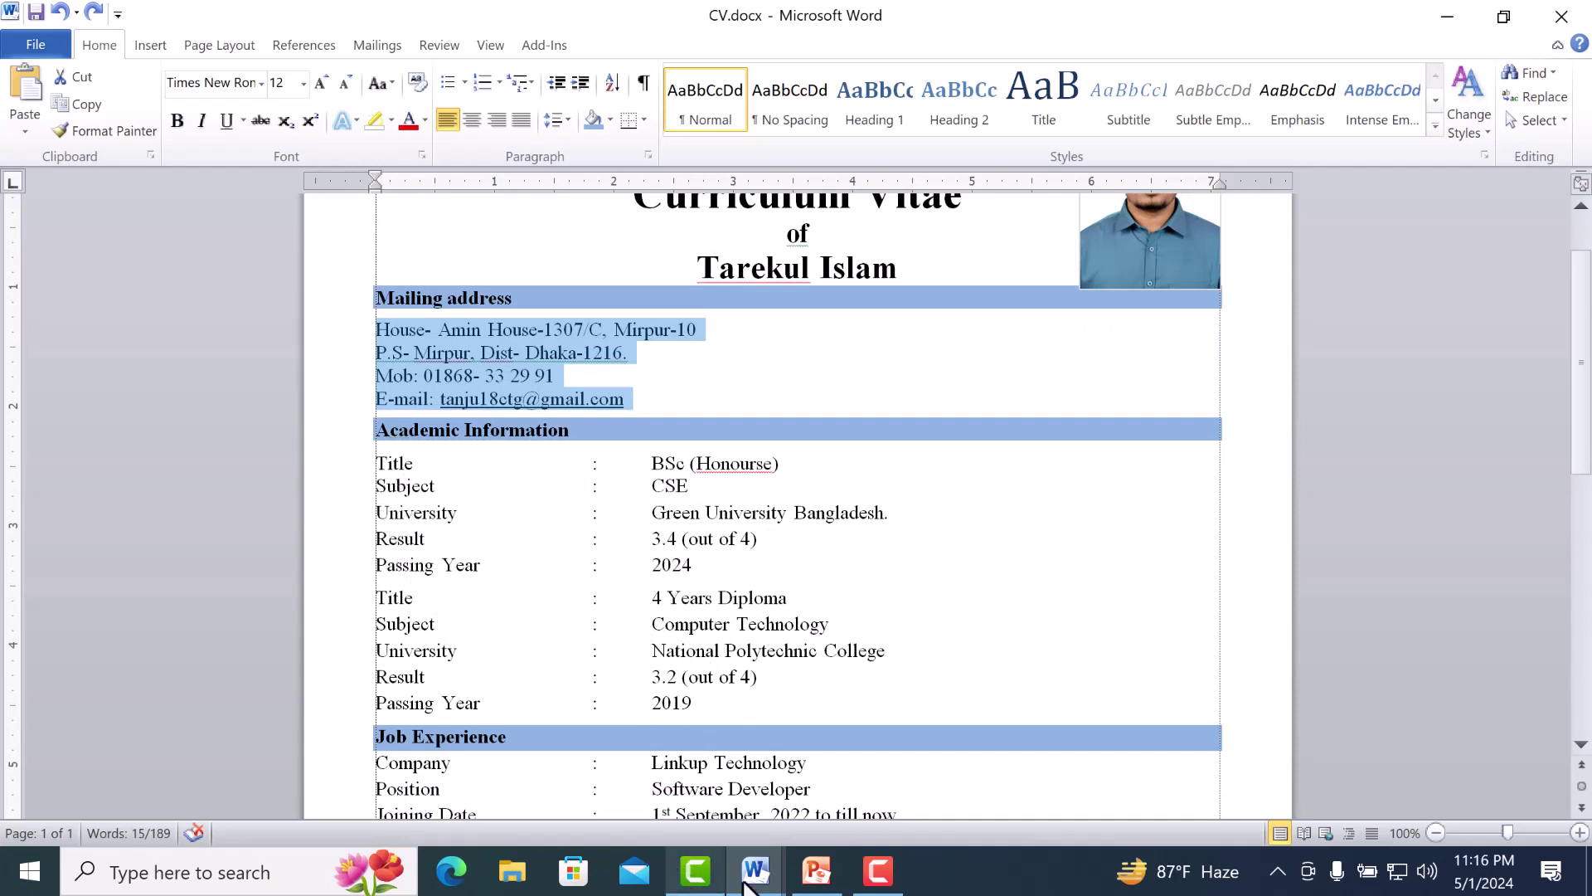
pyautogui.moveTo(754, 871)
pyautogui.click(886, 779)
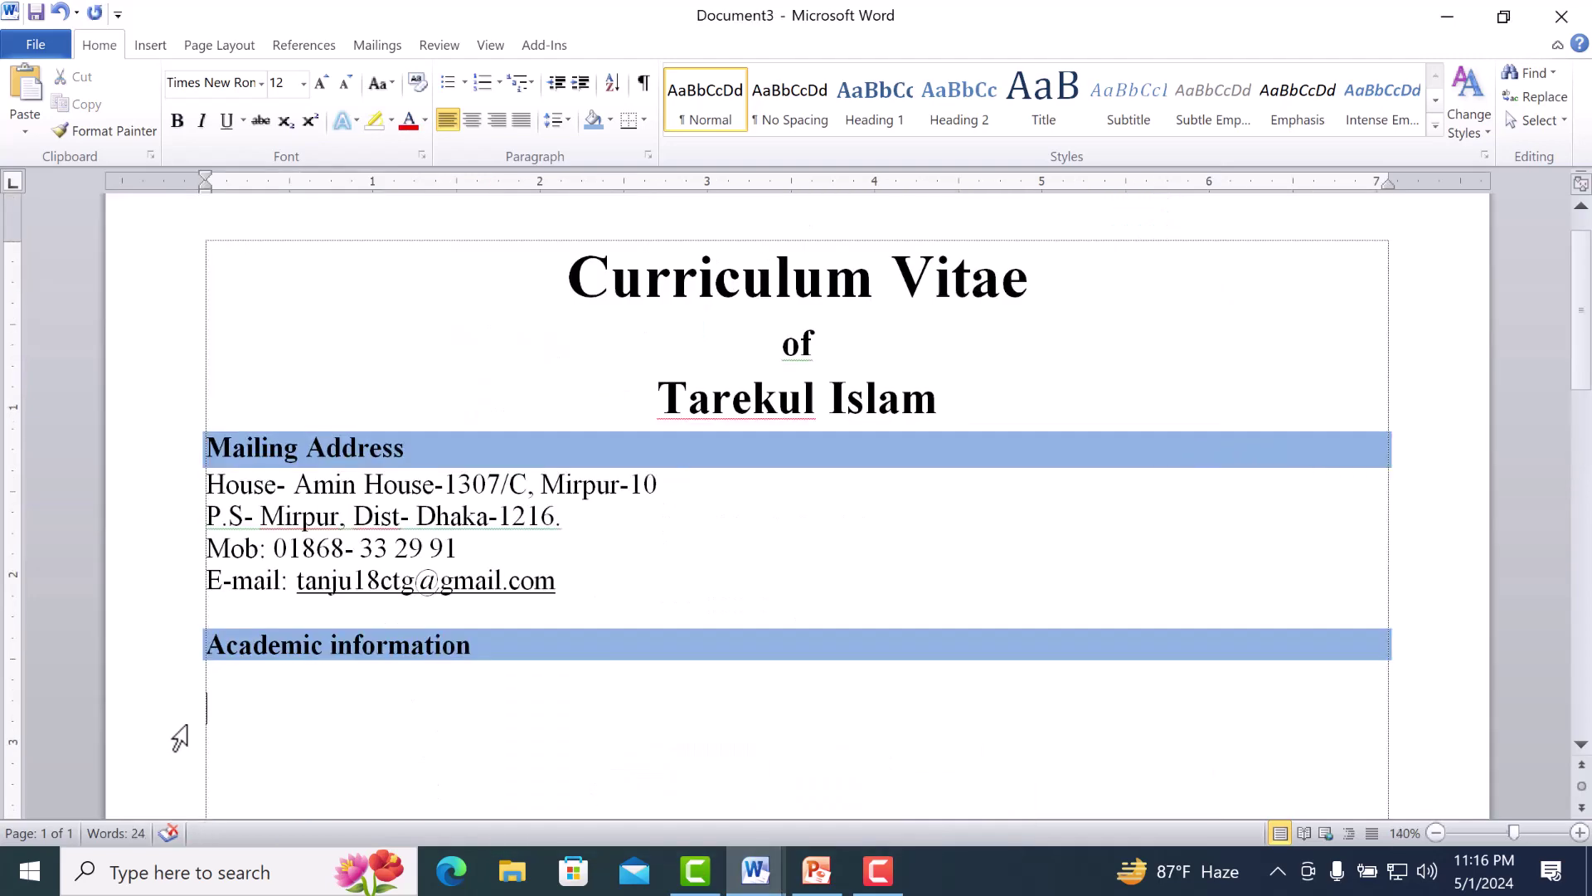
pyautogui.write('Title')
pyautogui.scroll(-1, 336, 696)
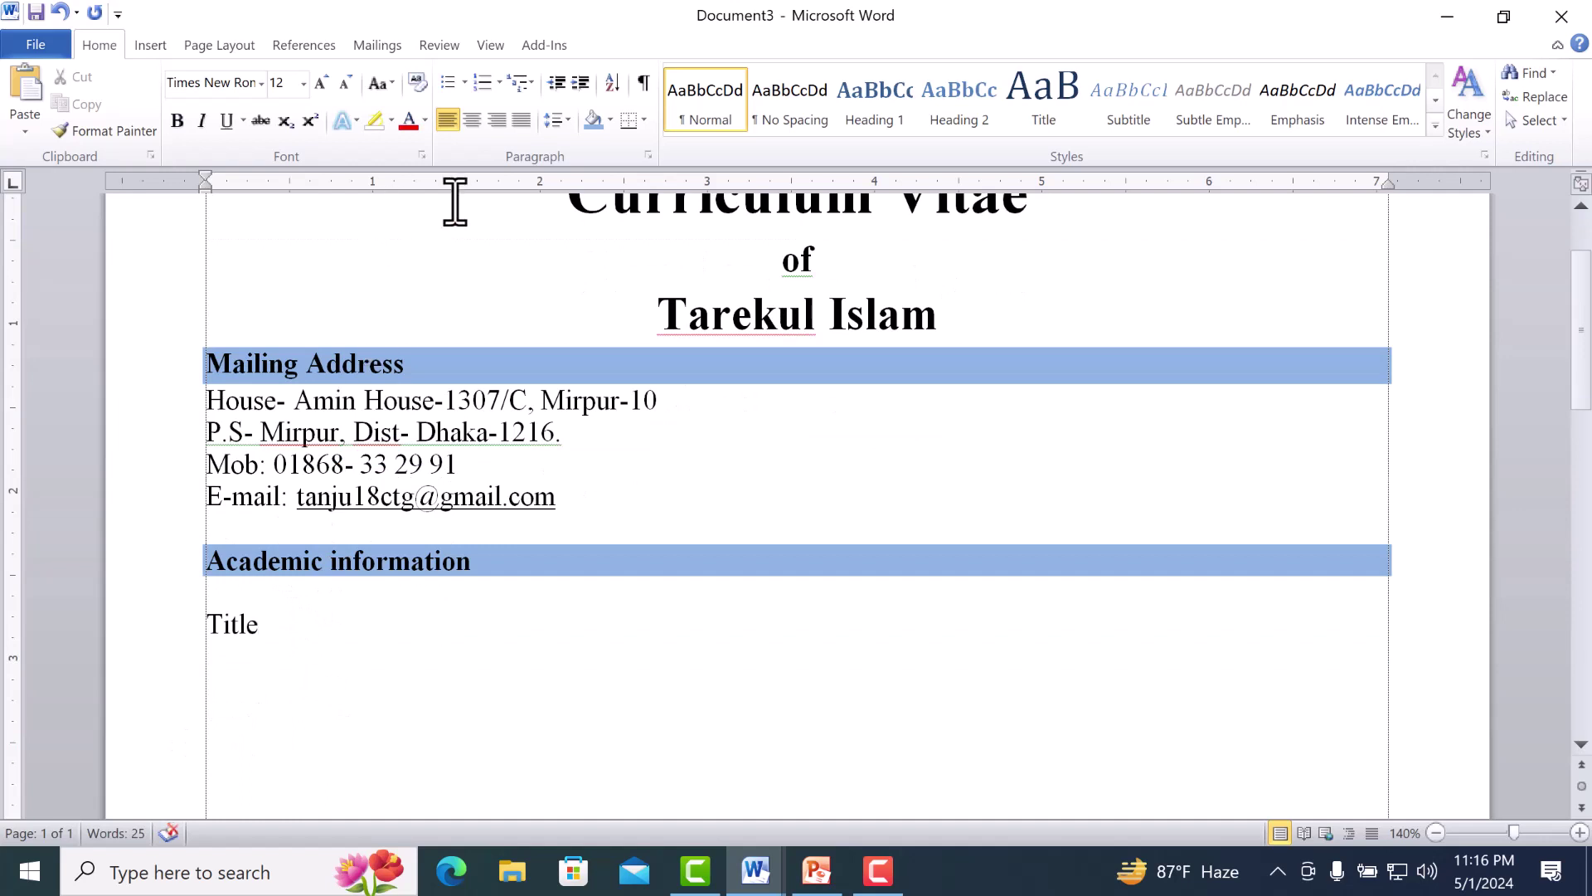
pyautogui.click(491, 47)
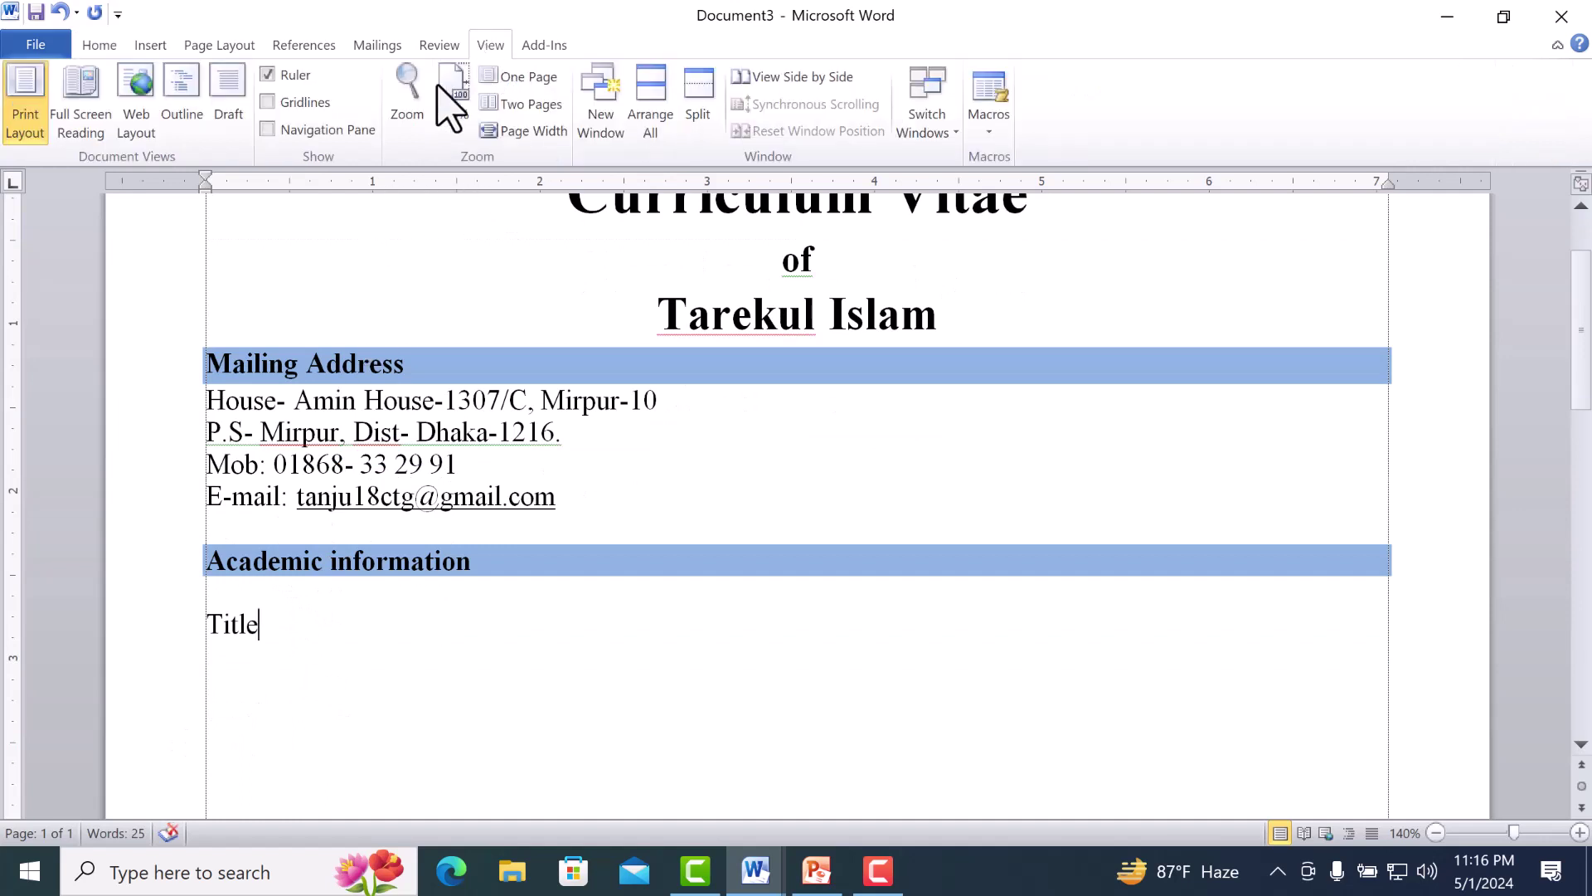
pyautogui.click(268, 77)
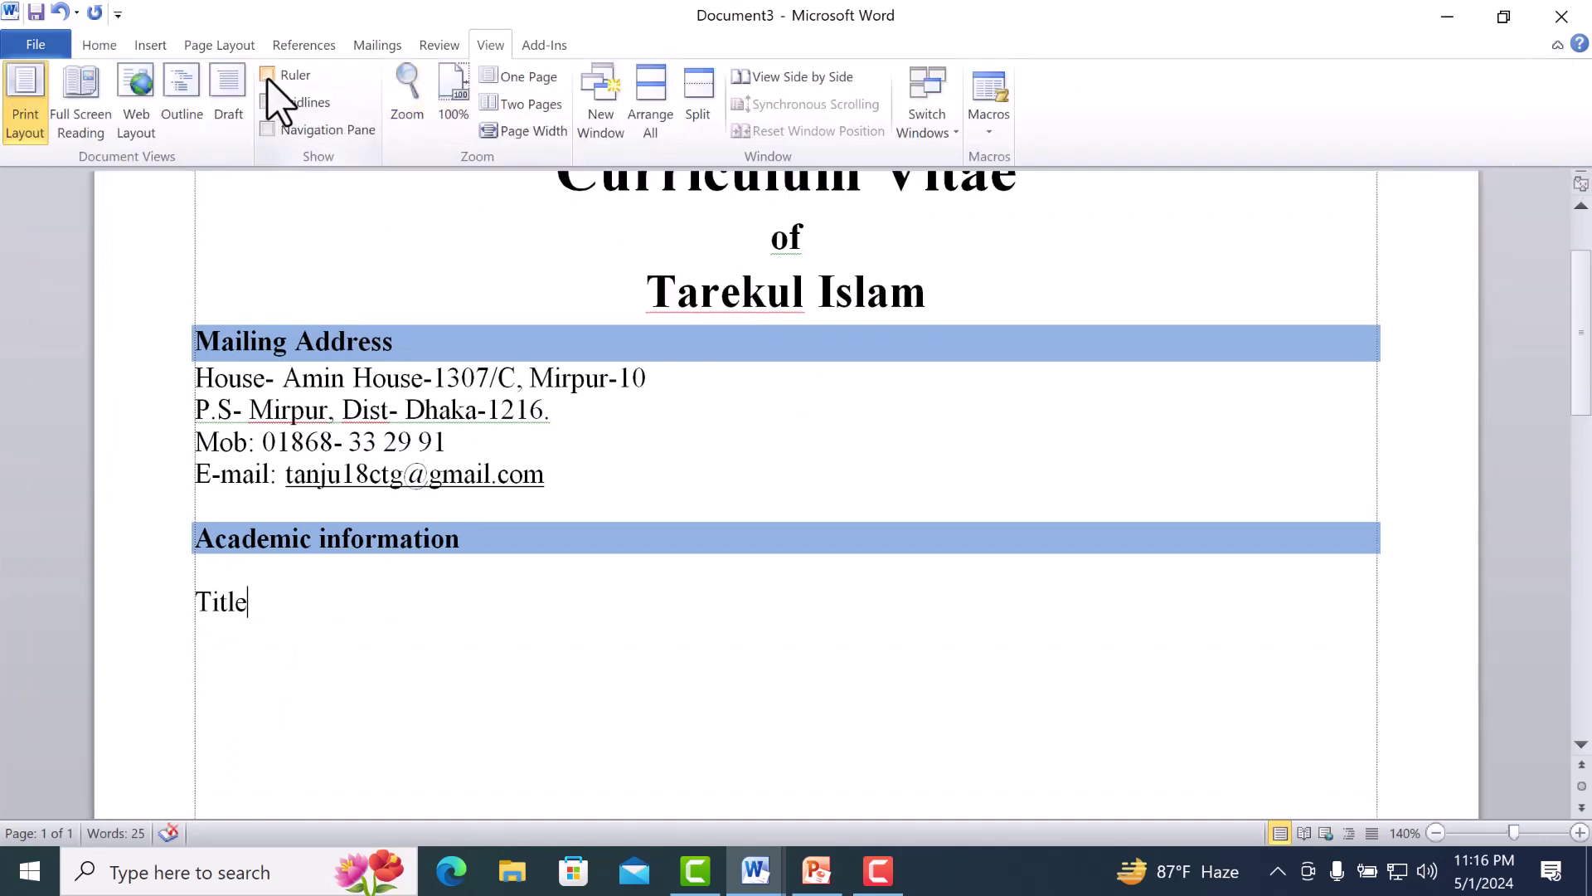
pyautogui.click(268, 76)
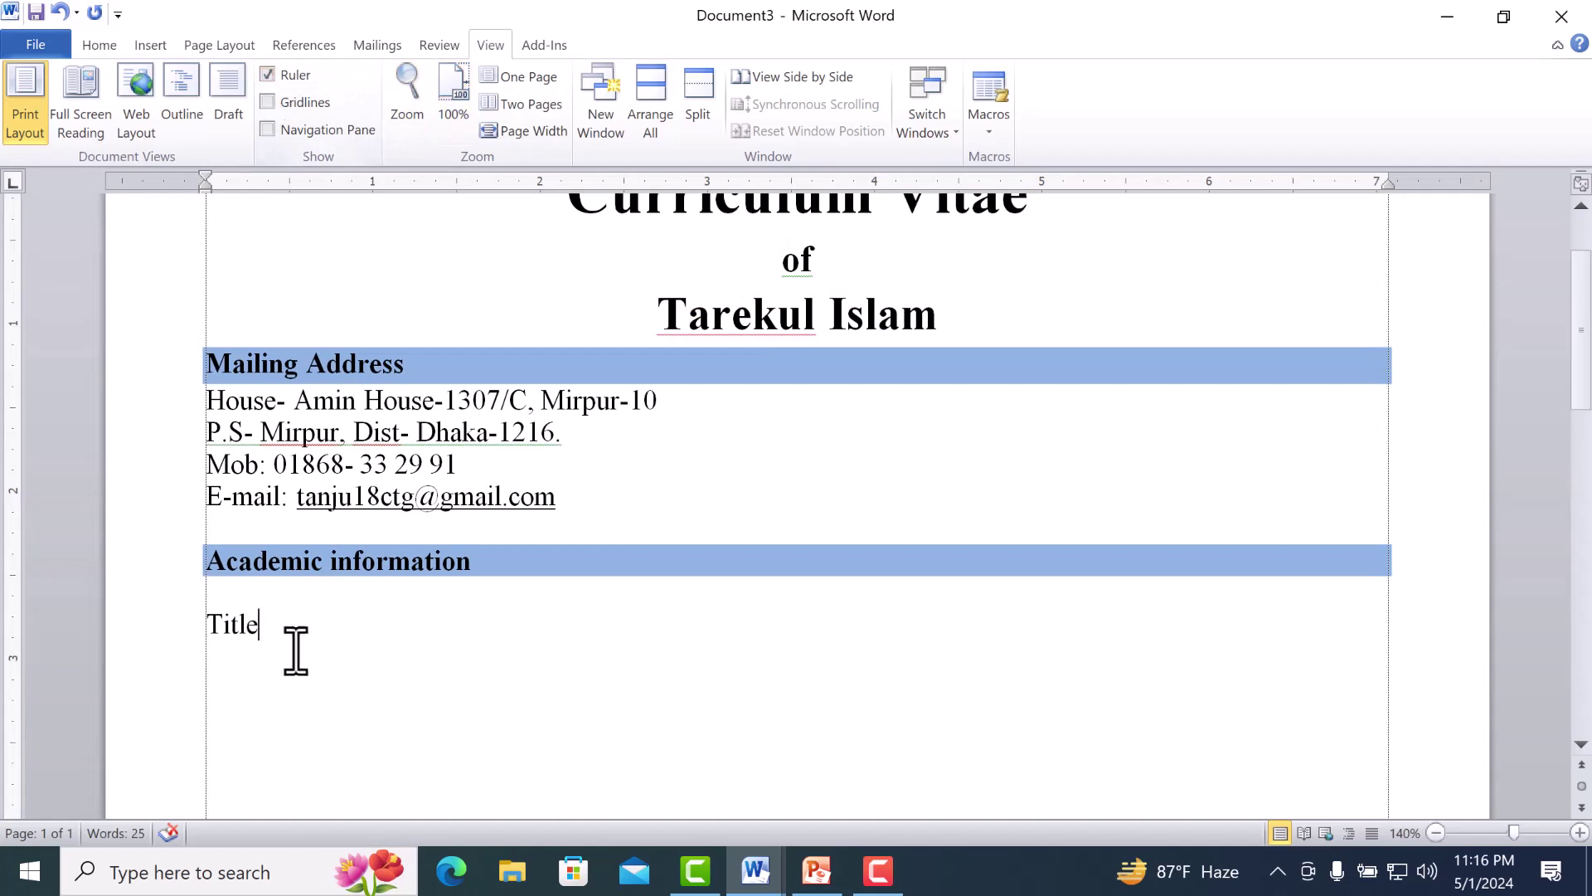
# Set tab stops near 2 and 2.3 inches; enter Title through Result 3.2 (out of 4) and Passing Year 2024.
pyautogui.click(522, 184)
pyautogui.press('Tab')
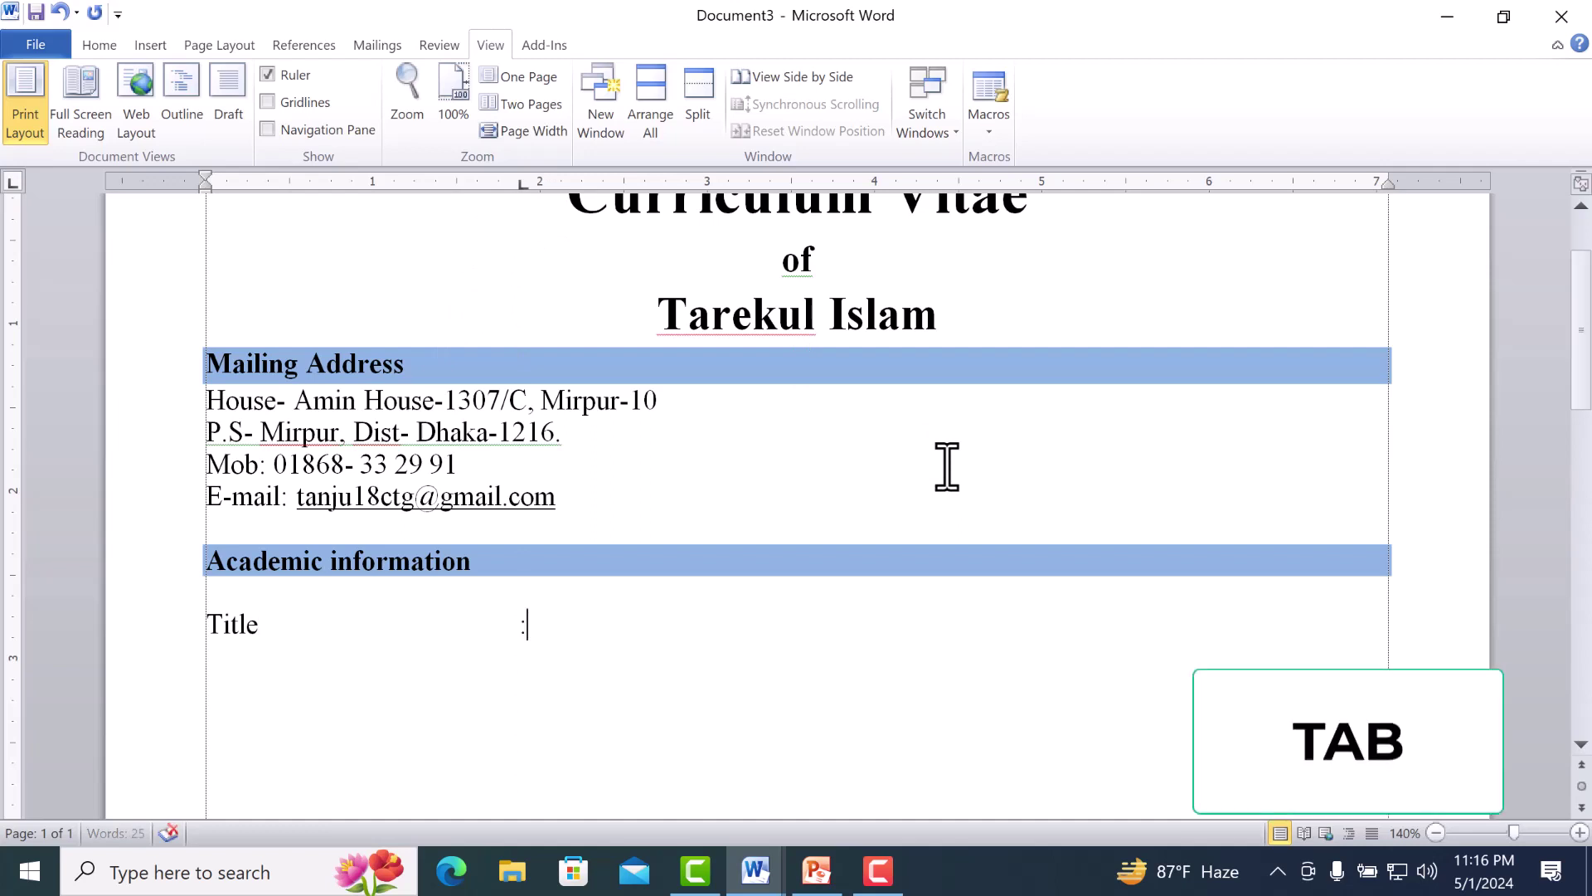
pyautogui.click(596, 184)
pyautogui.press('Tab')
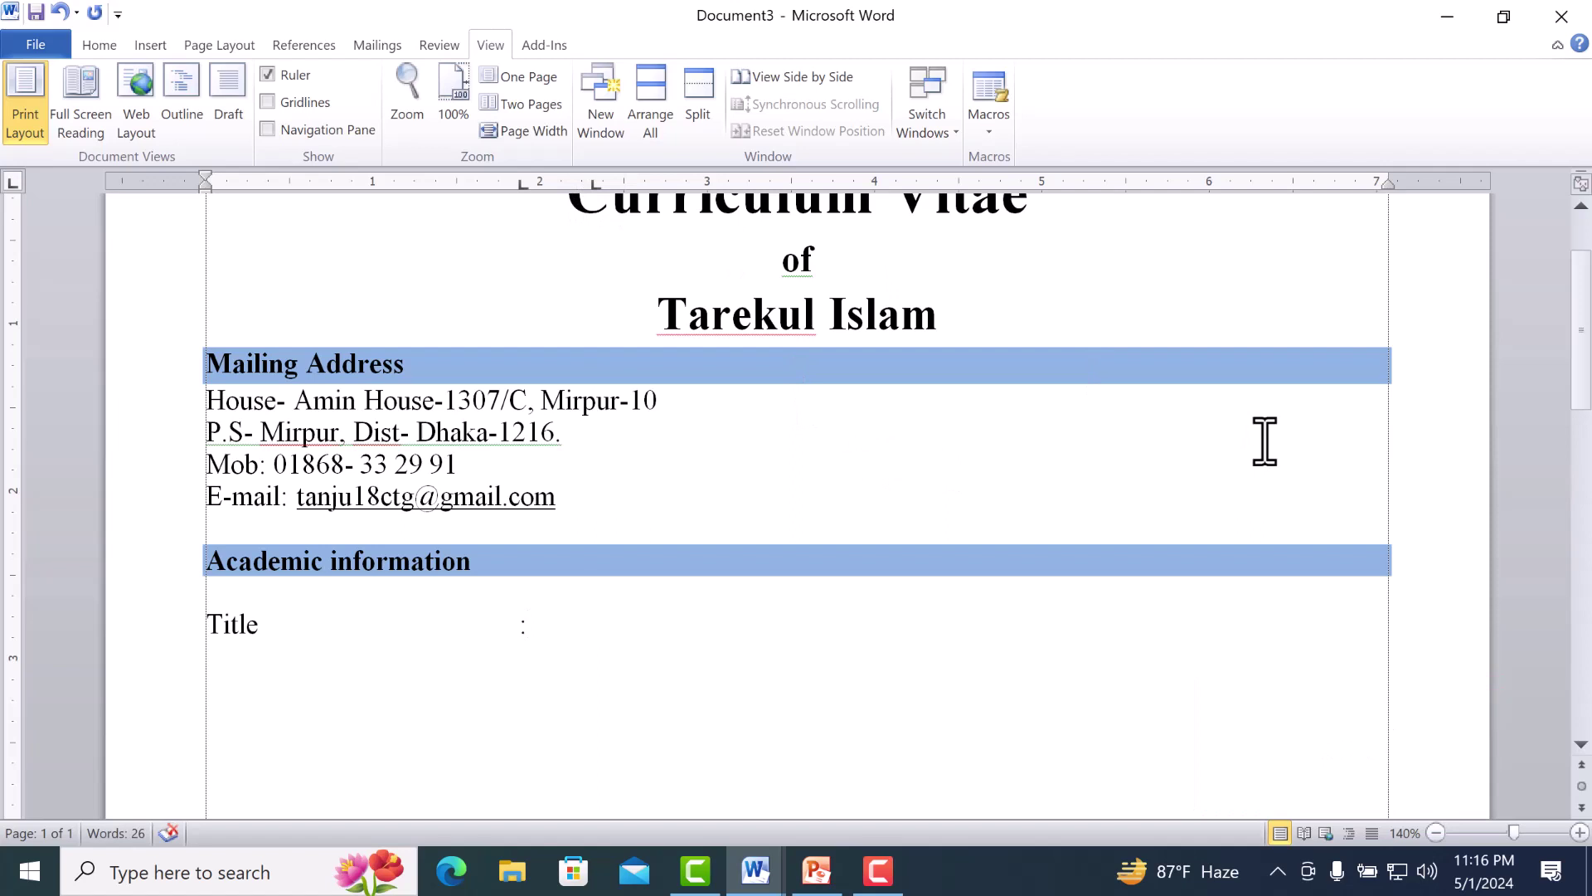
pyautogui.write('BSc (Hono')
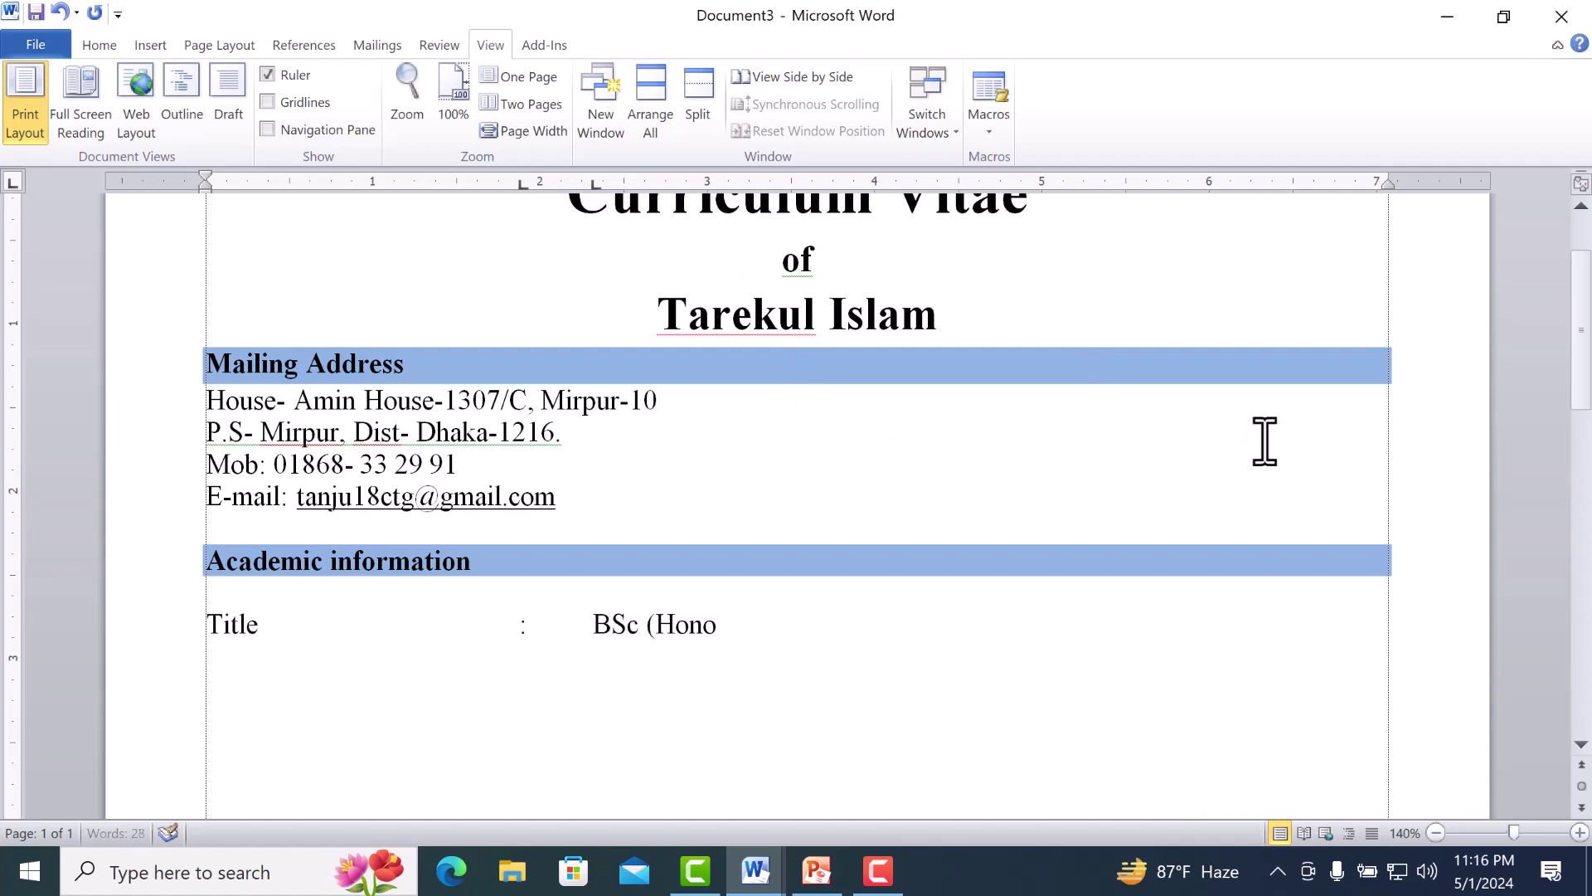
pyautogui.write(')')
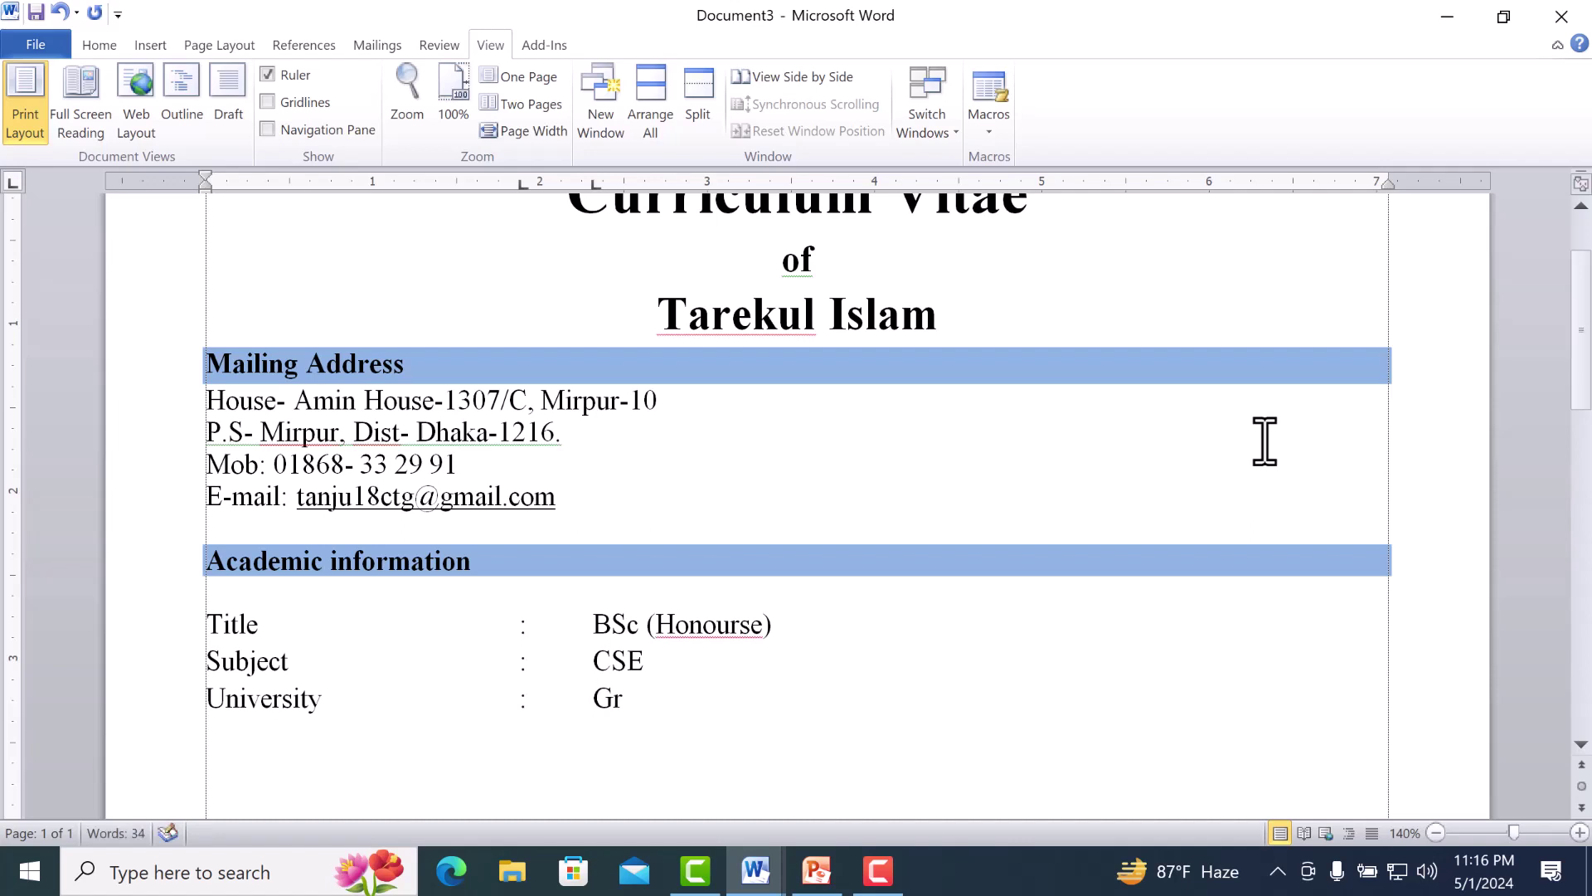
pyautogui.write('University Banglades')
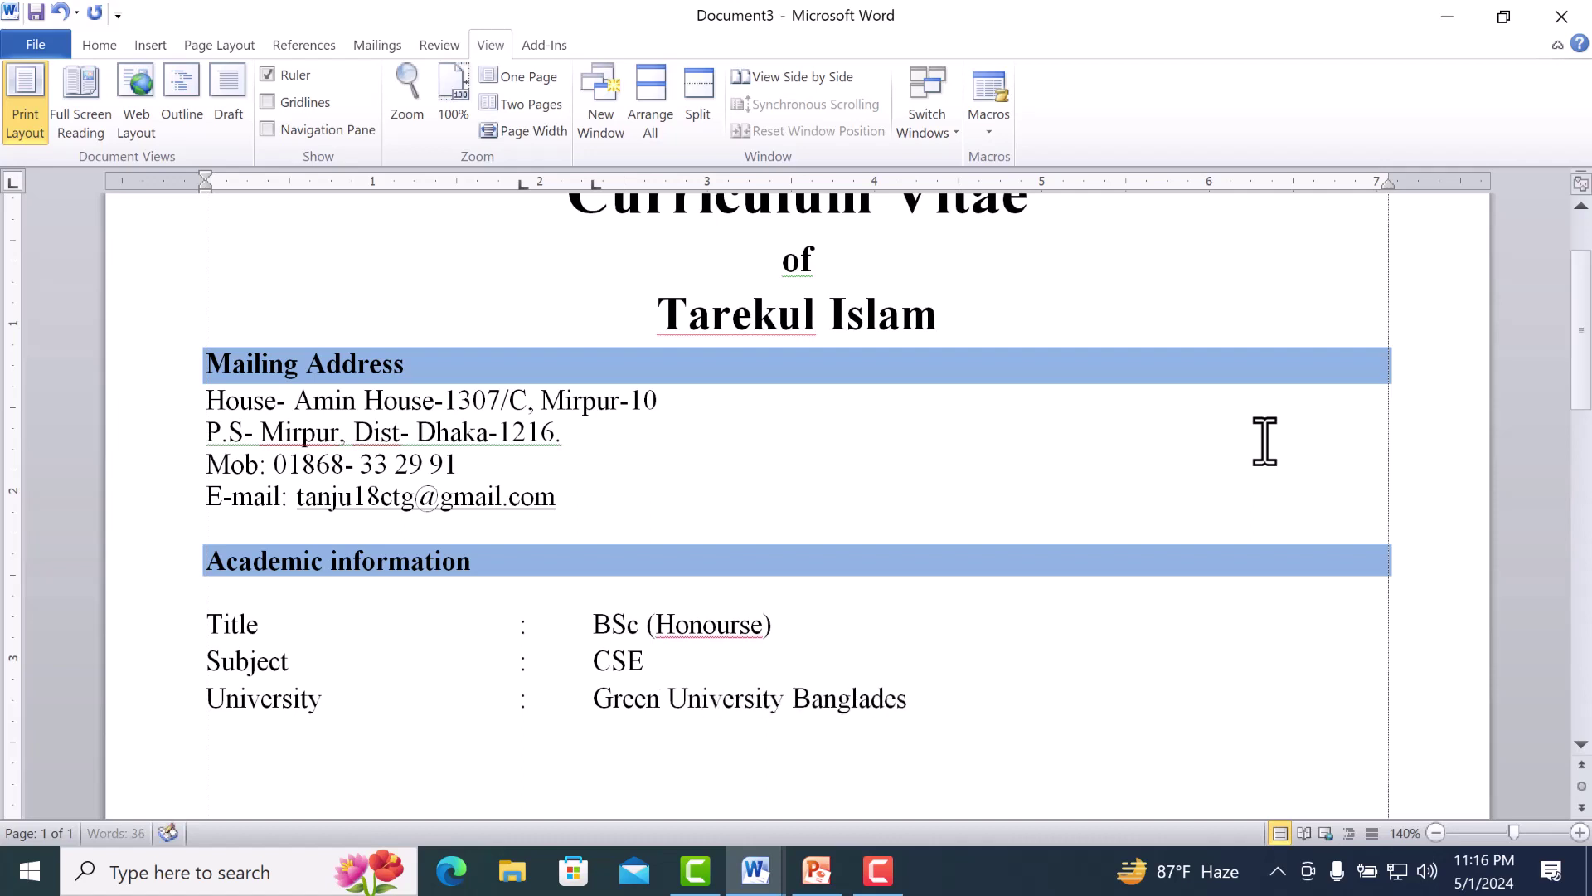
pyautogui.write('Result')
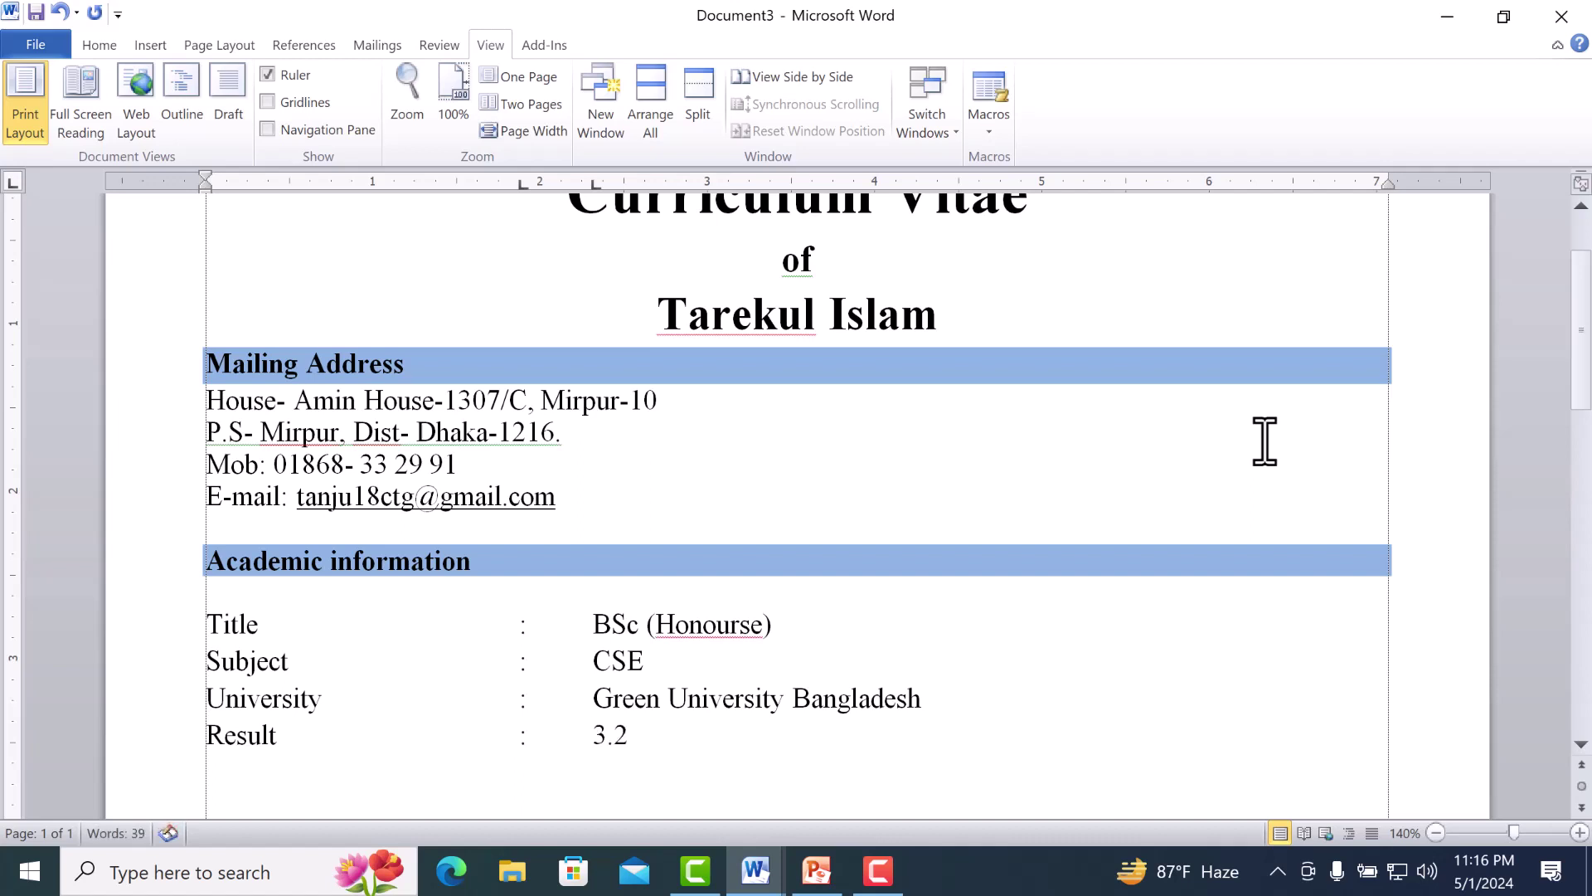
pyautogui.write('ou')
pyautogui.write('Passing Year : 2024')
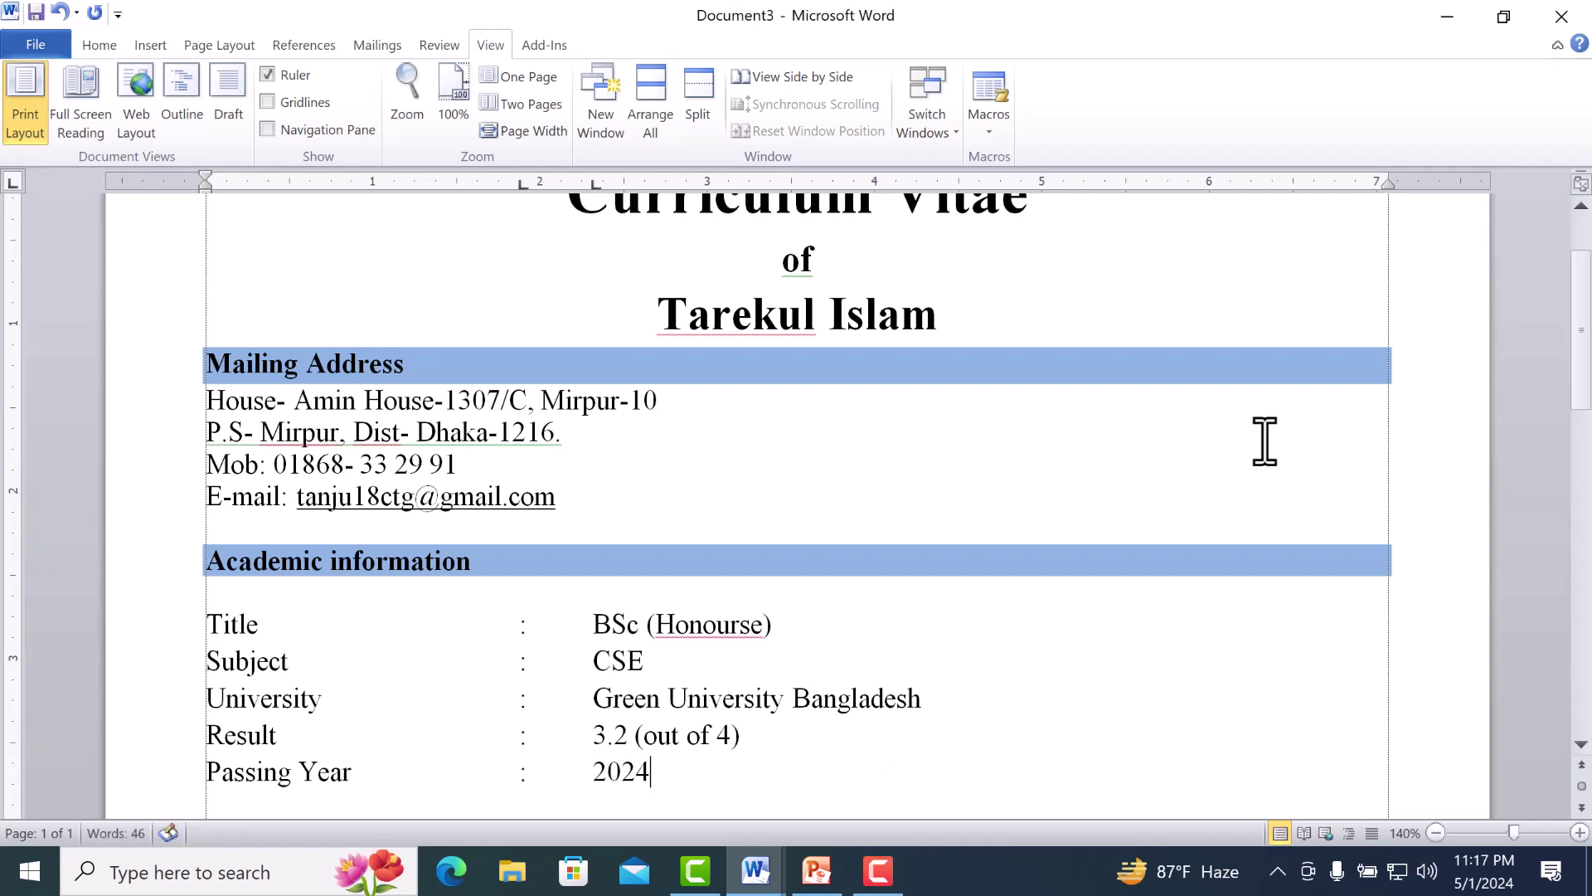
pyautogui.keyDown('ctrl'); pyautogui.scroll(-3, 544, 581); pyautogui.keyUp('ctrl')
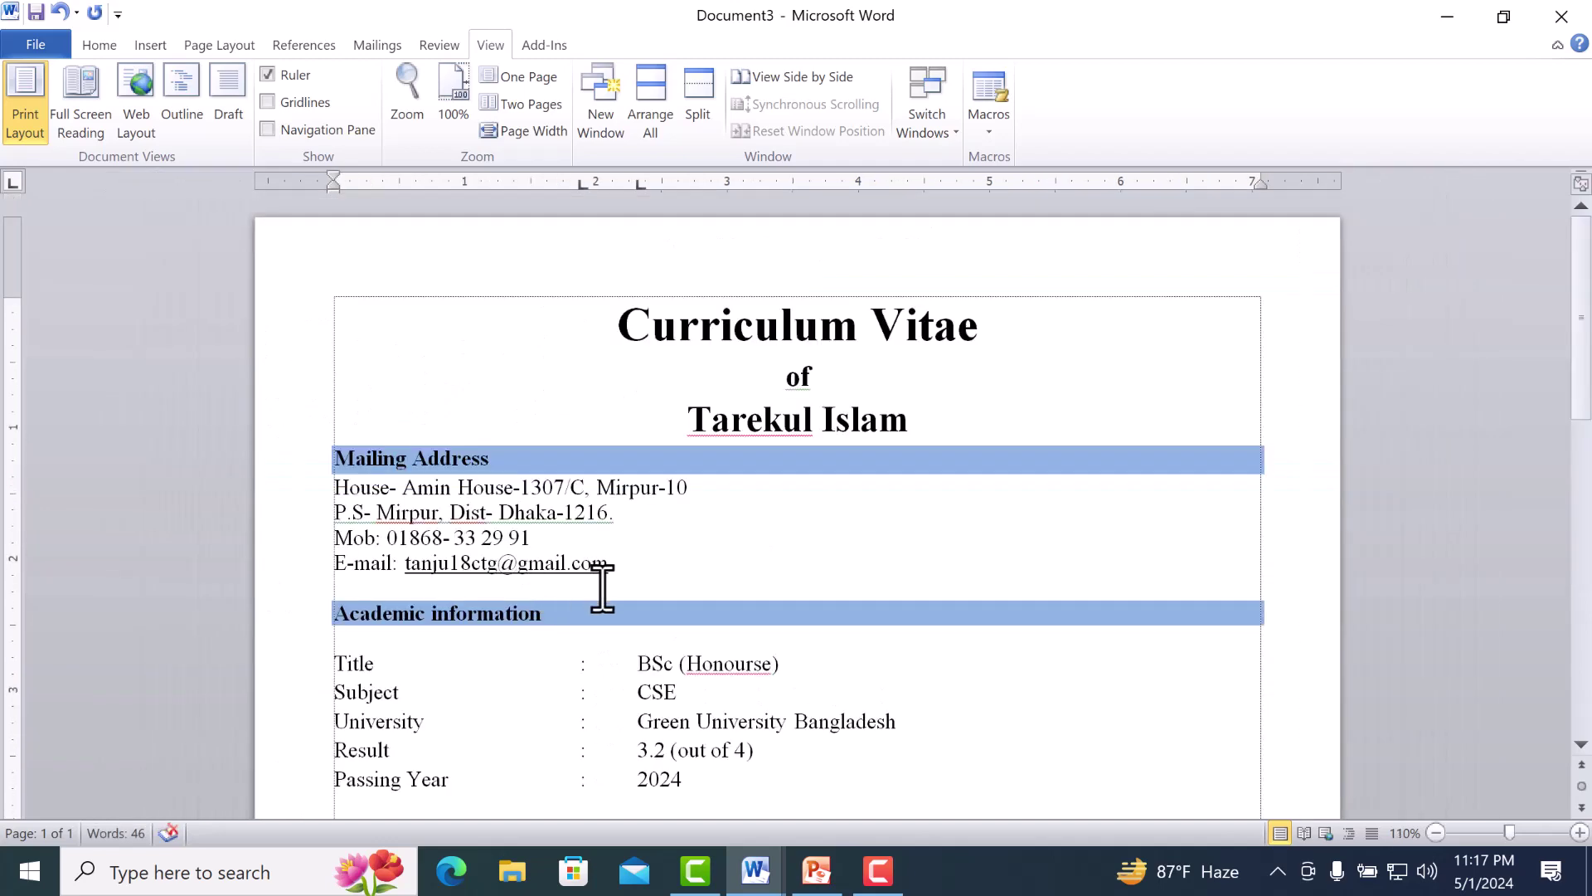
pyautogui.scroll(-3, 603, 589)
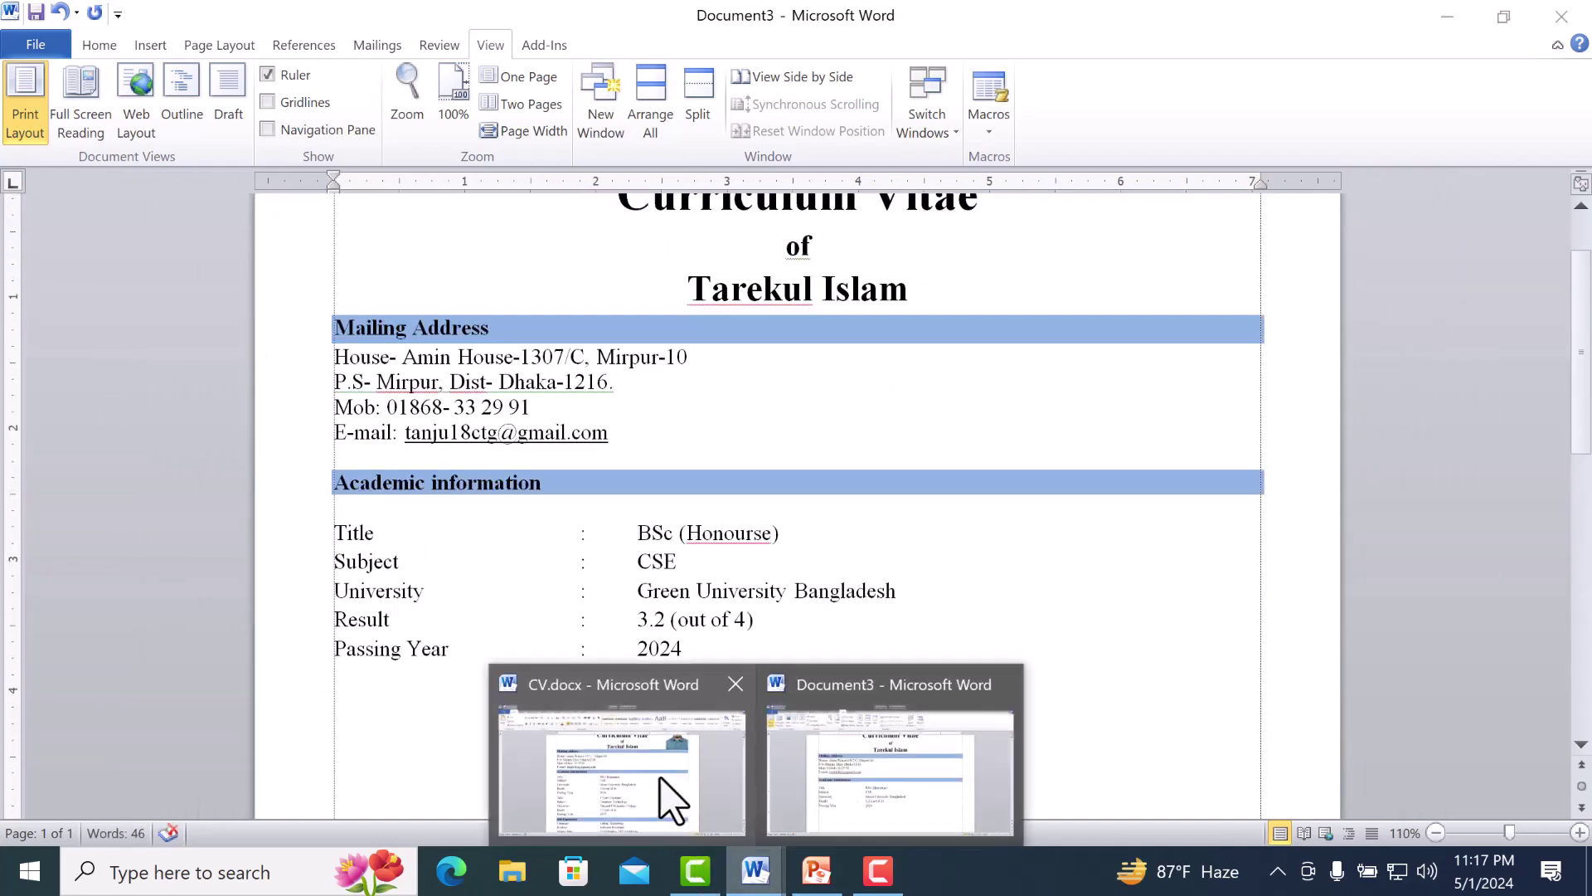
pyautogui.click(672, 801)
pyautogui.click(560, 607)
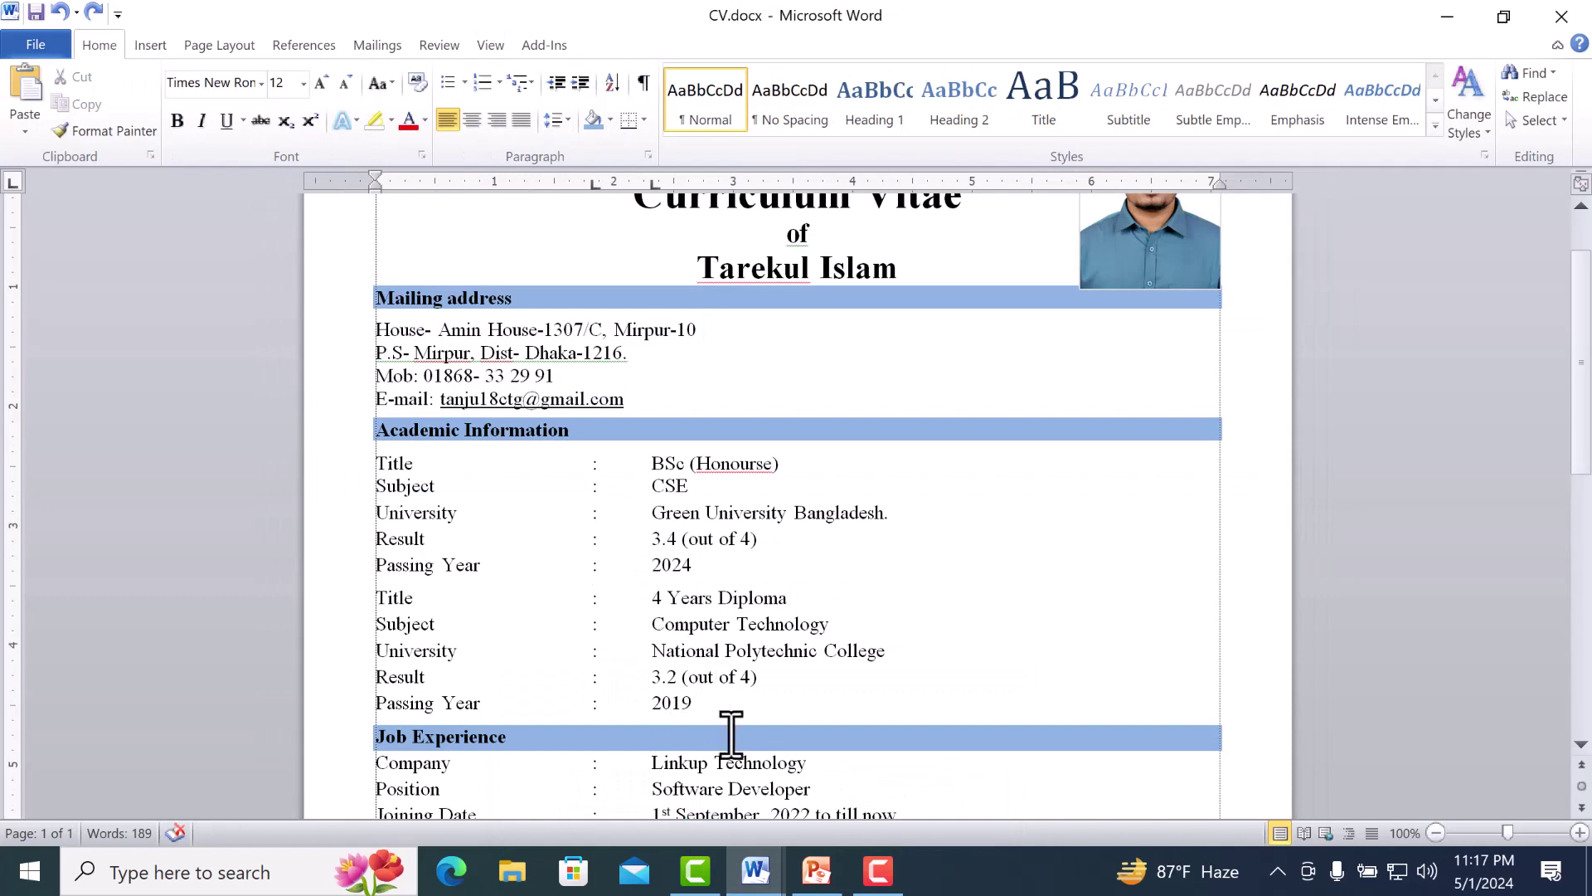
pyautogui.click(744, 889)
pyautogui.click(828, 816)
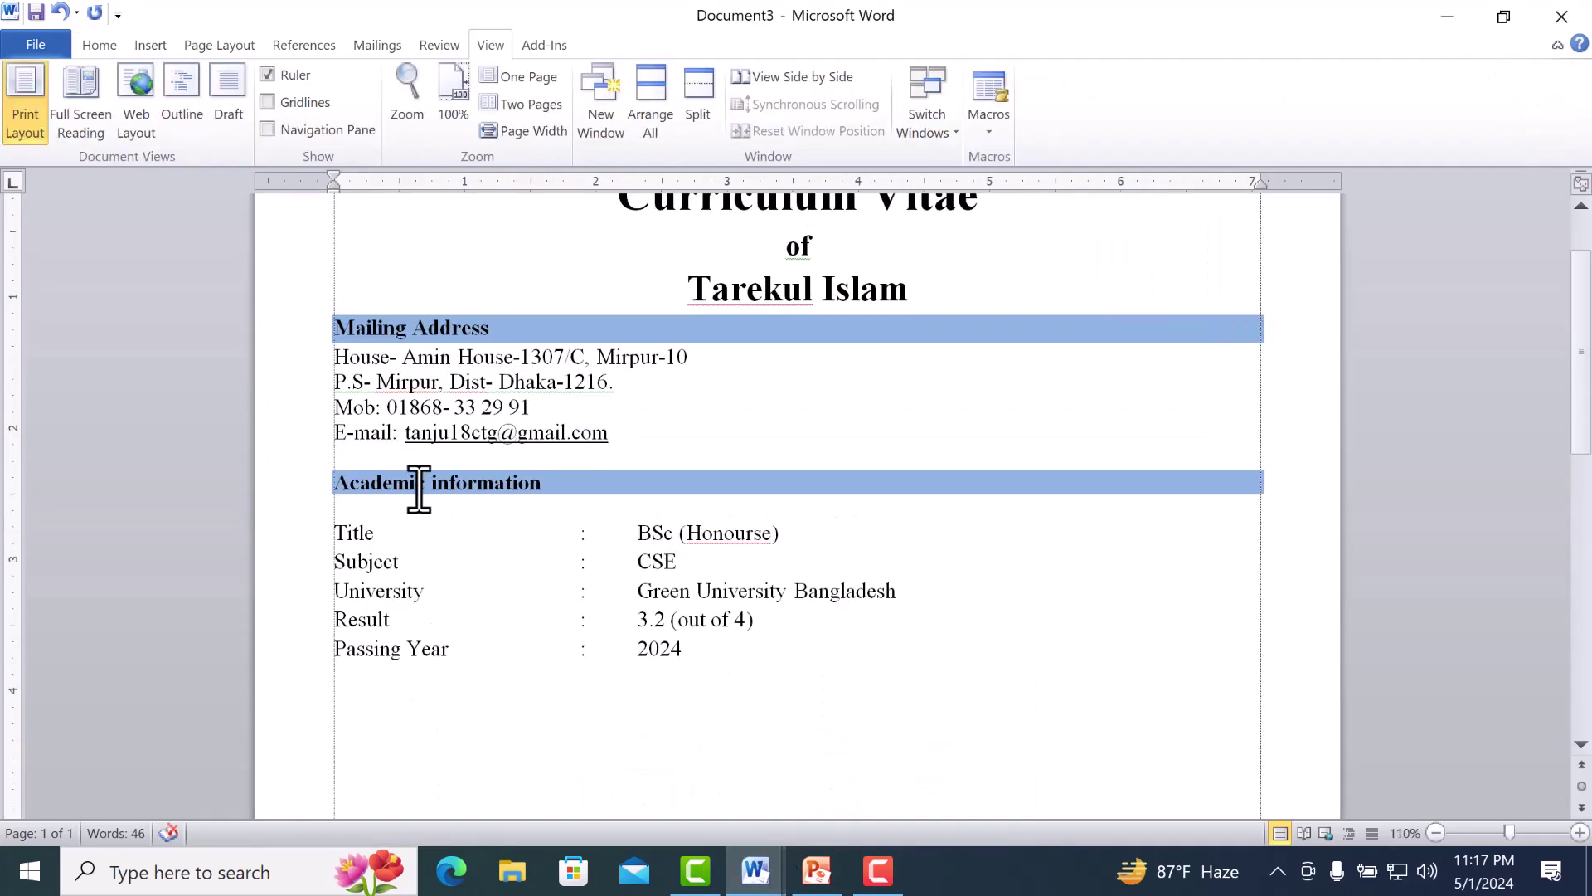
# Paste a copy of the academic rows below; change the title to 4 Years Diploma and subject to Computer Technology.
pyautogui.moveTo(690, 655); pyautogui.dragTo(257, 539)
pyautogui.hotkey('ctrl', 'c')
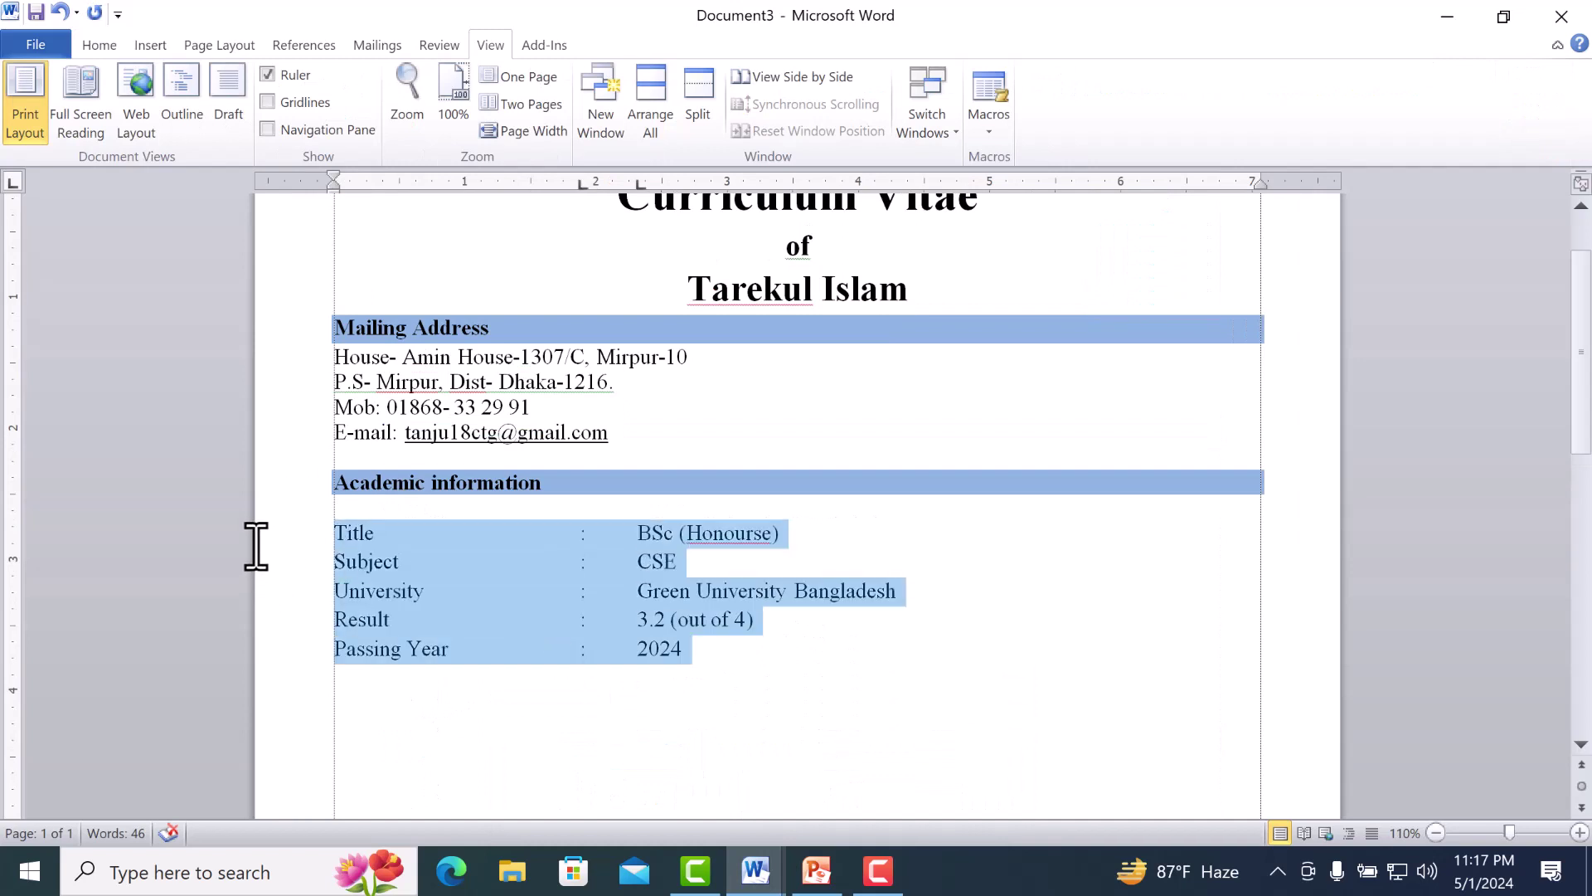
pyautogui.click(726, 651)
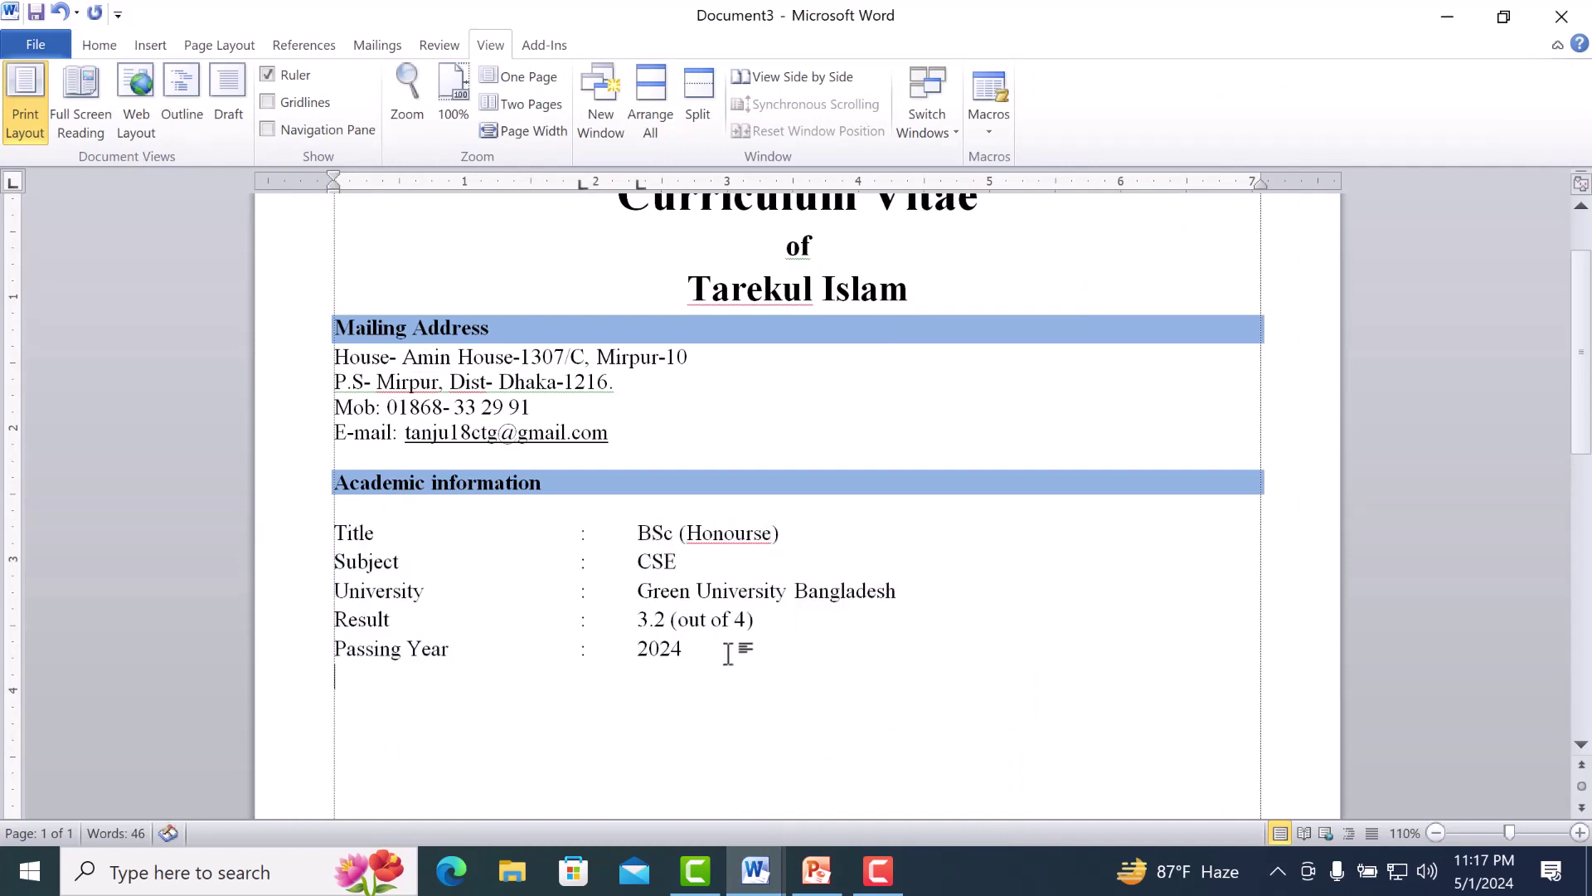
pyautogui.hotkey('ctrl', 'v')
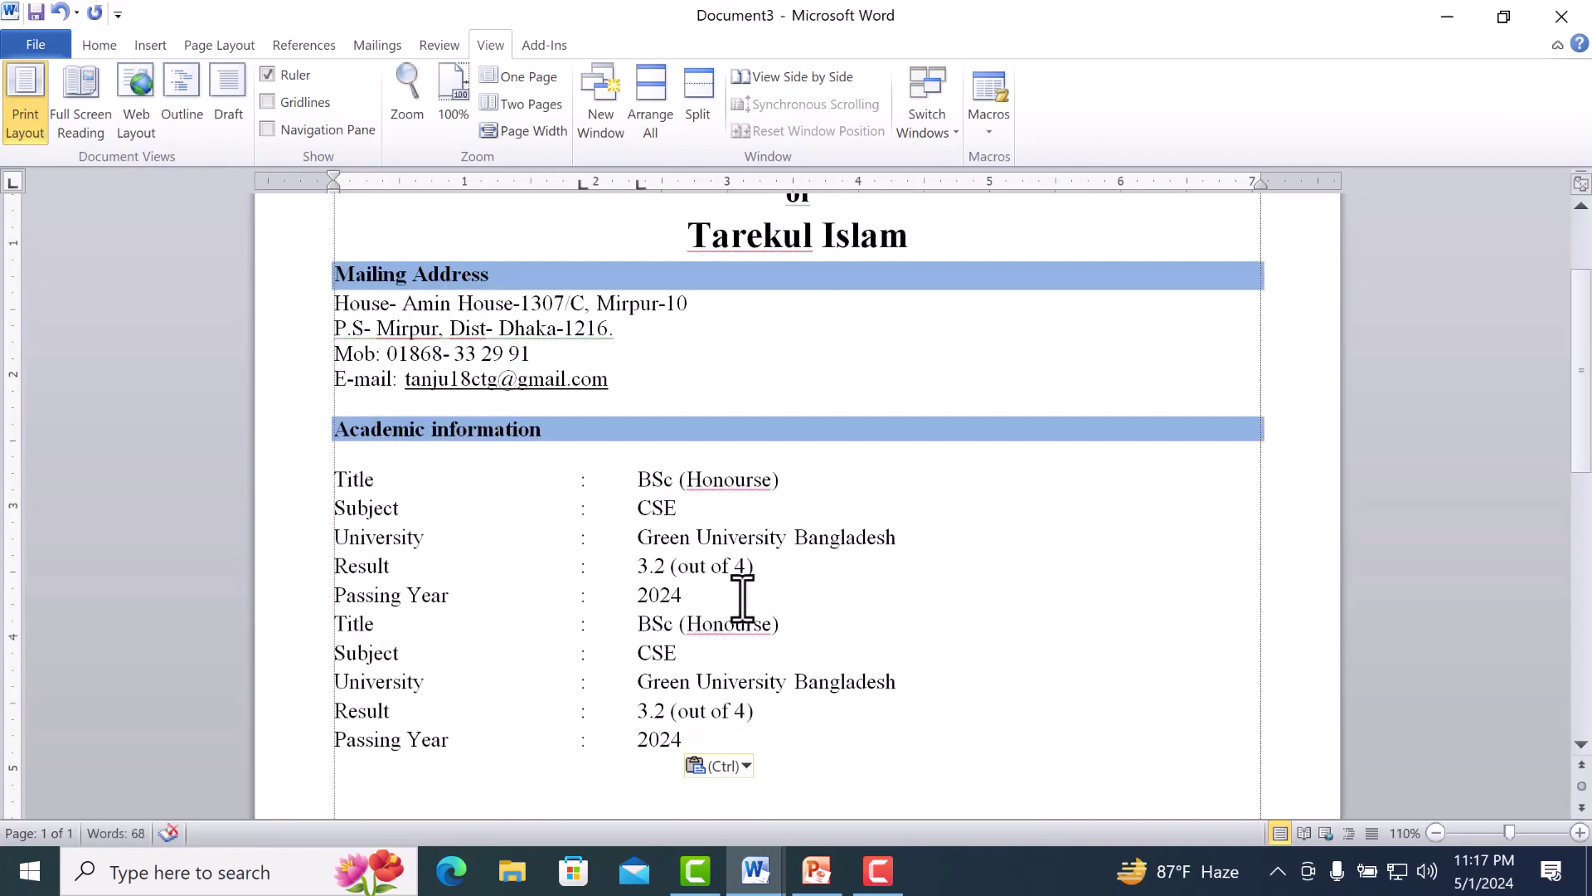
pyautogui.press('Return')
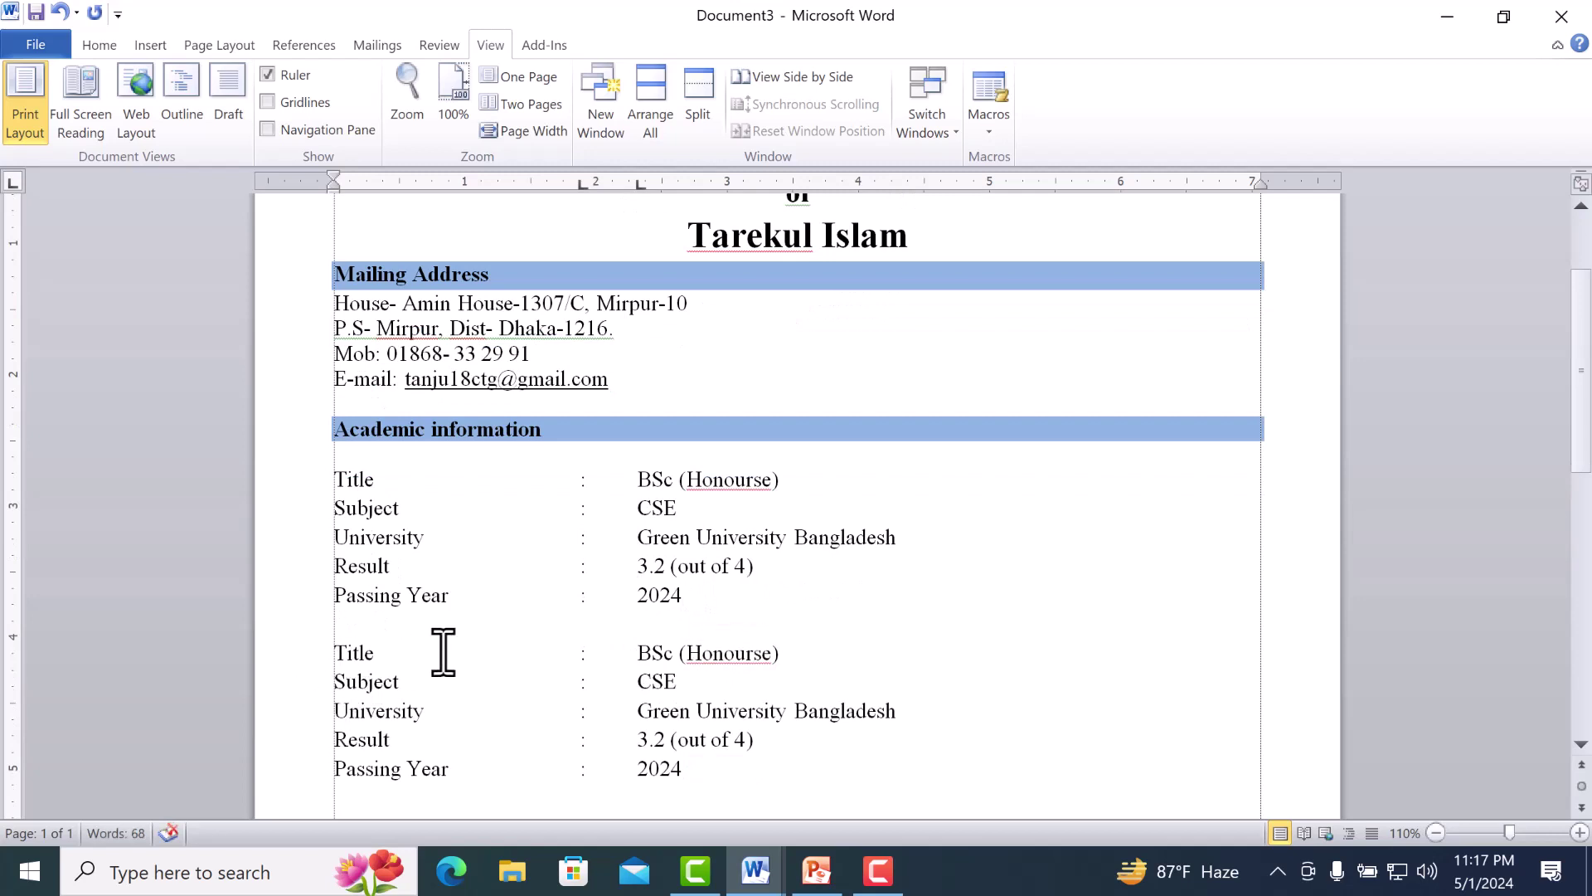
pyautogui.moveTo(655, 661)
pyautogui.mouseDown()
pyautogui.moveTo(765, 651)
pyautogui.moveTo(643, 658)
pyautogui.mouseUp()
pyautogui.write('H')
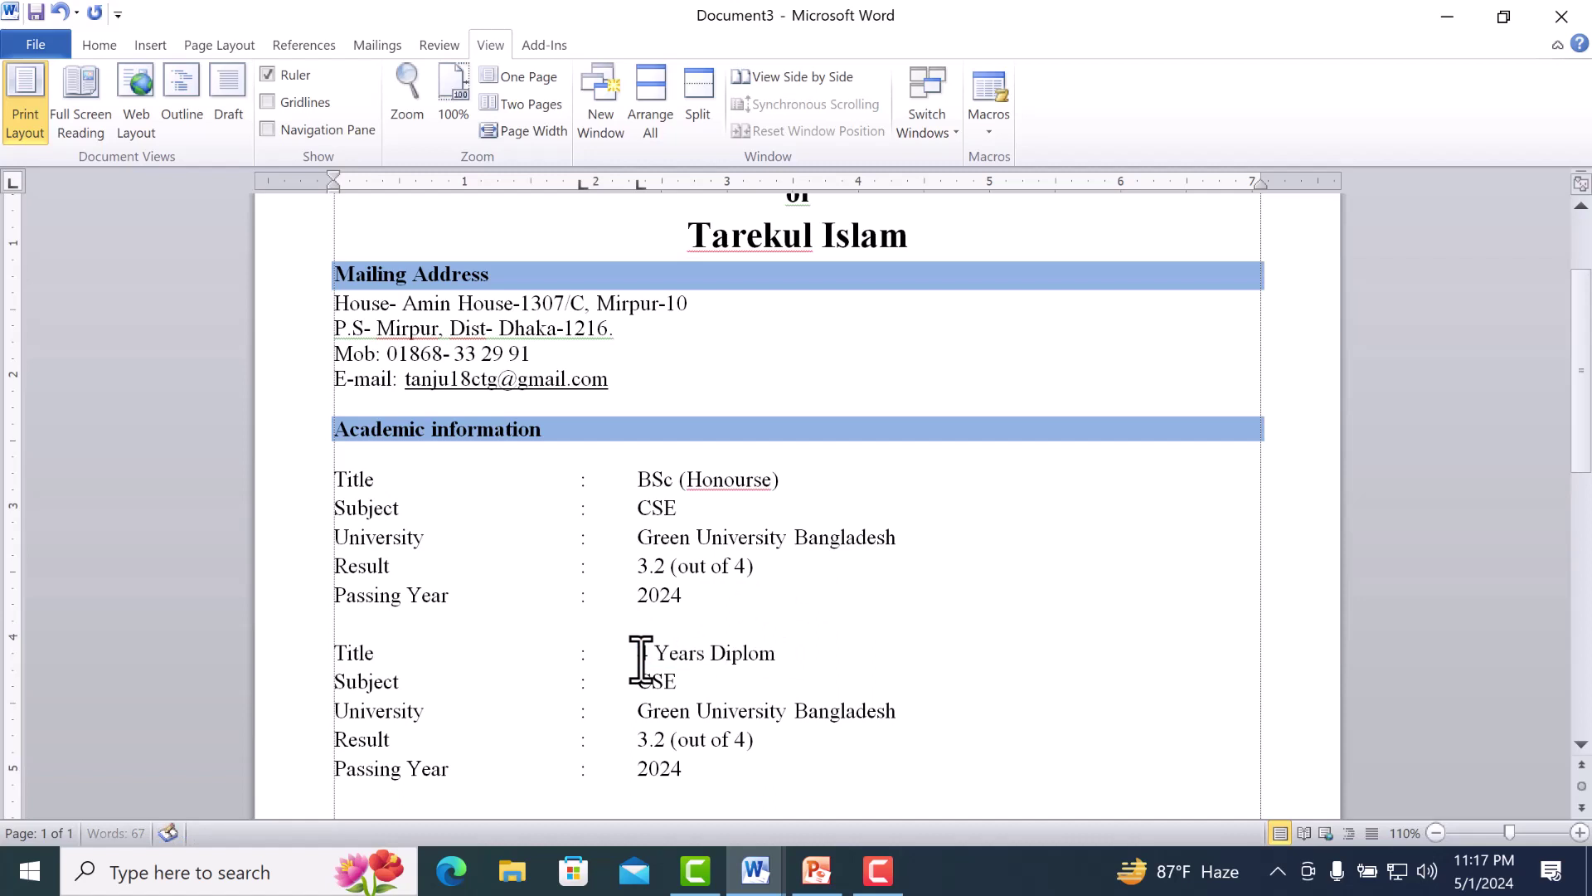
pyautogui.write('a')
pyautogui.doubleClick(655, 681)
pyautogui.write('Computer Technology')
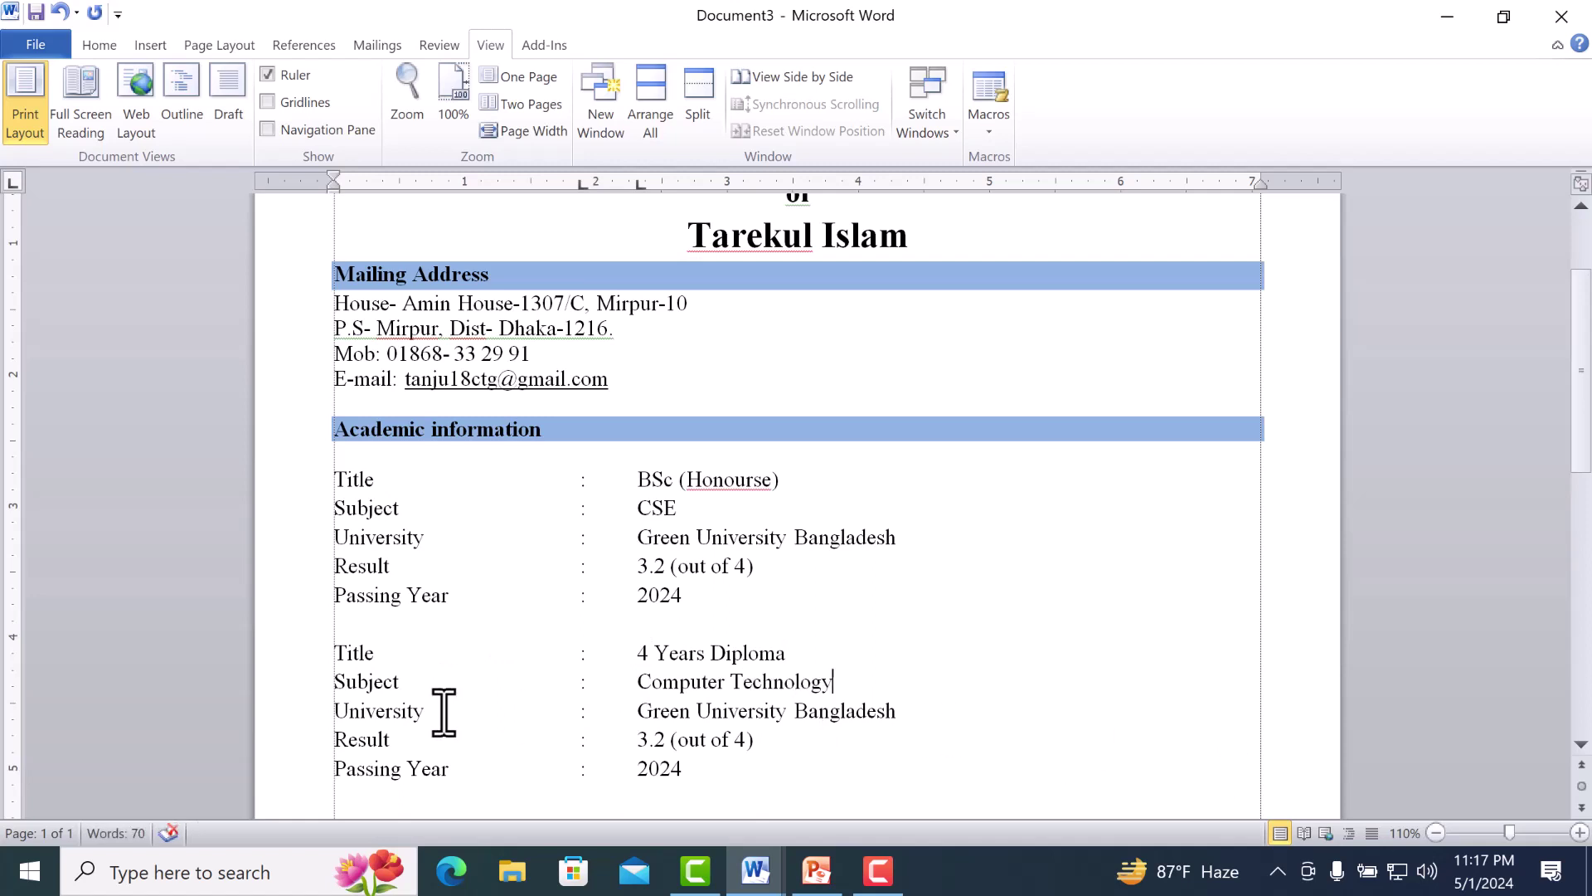
# Rename University to College with value National Polytechnic, correcting the Polytechnic spelling.
pyautogui.doubleClick(378, 711)
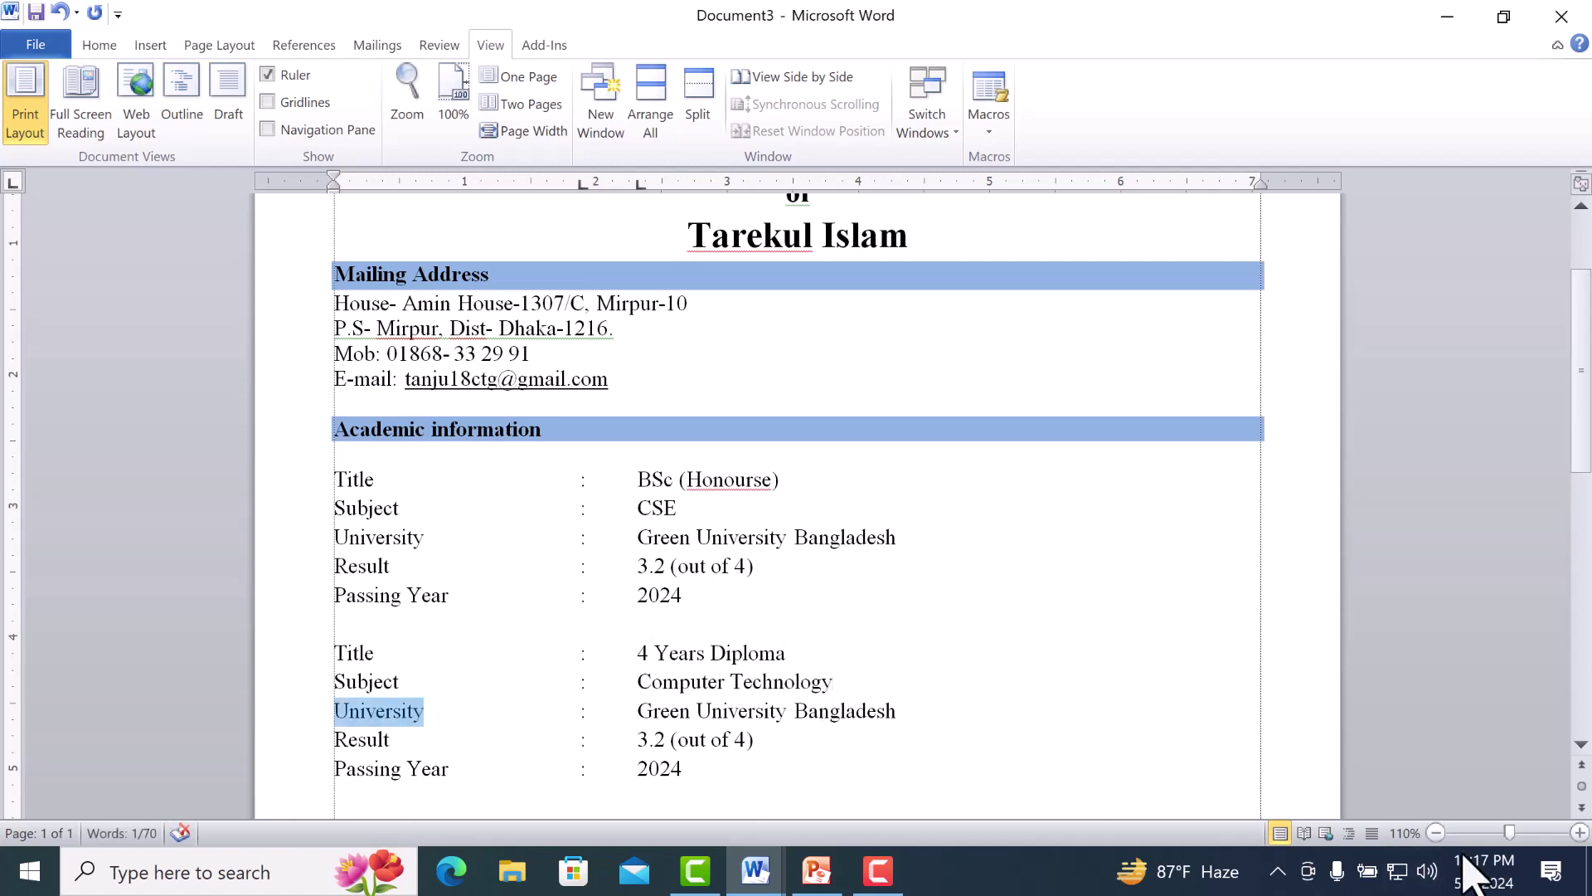
pyautogui.write('College')
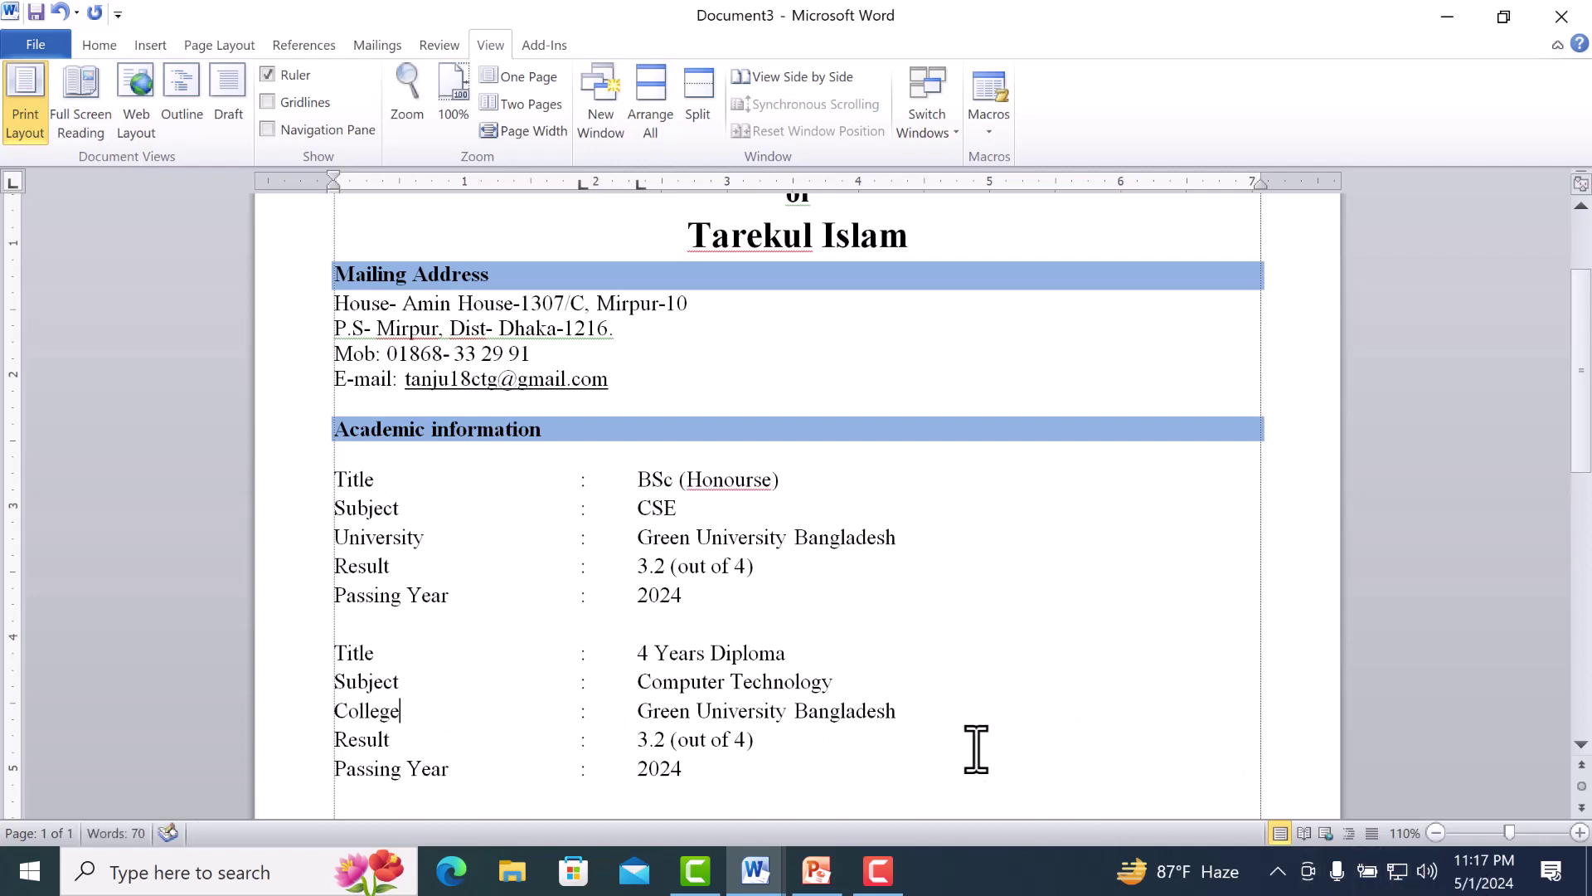
pyautogui.moveTo(897, 710); pyautogui.dragTo(636, 711)
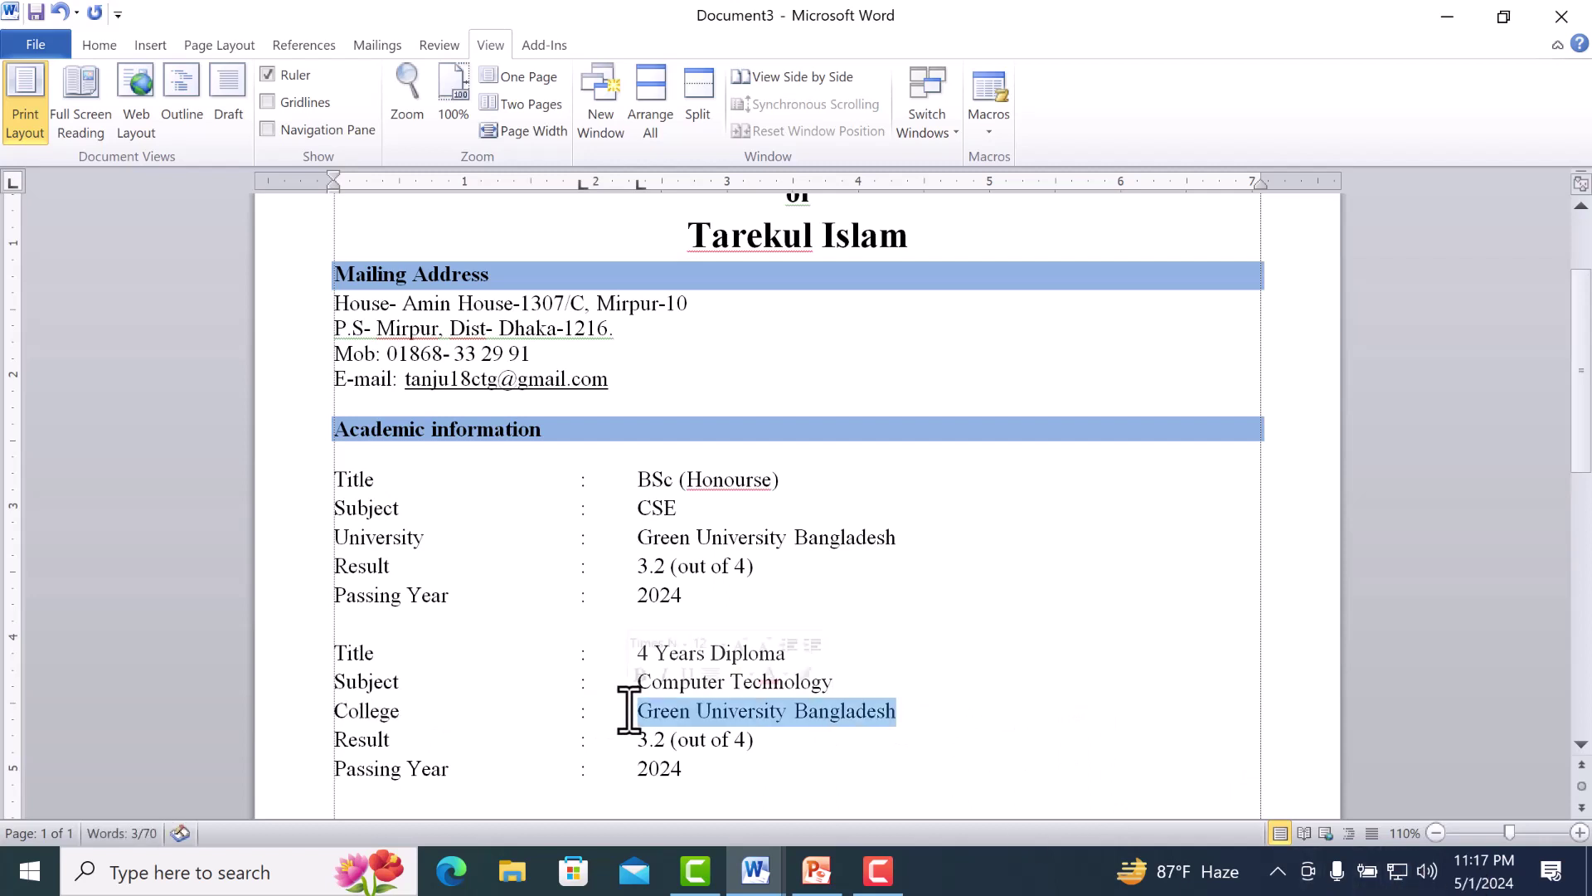
pyautogui.write('National Polytecnic')
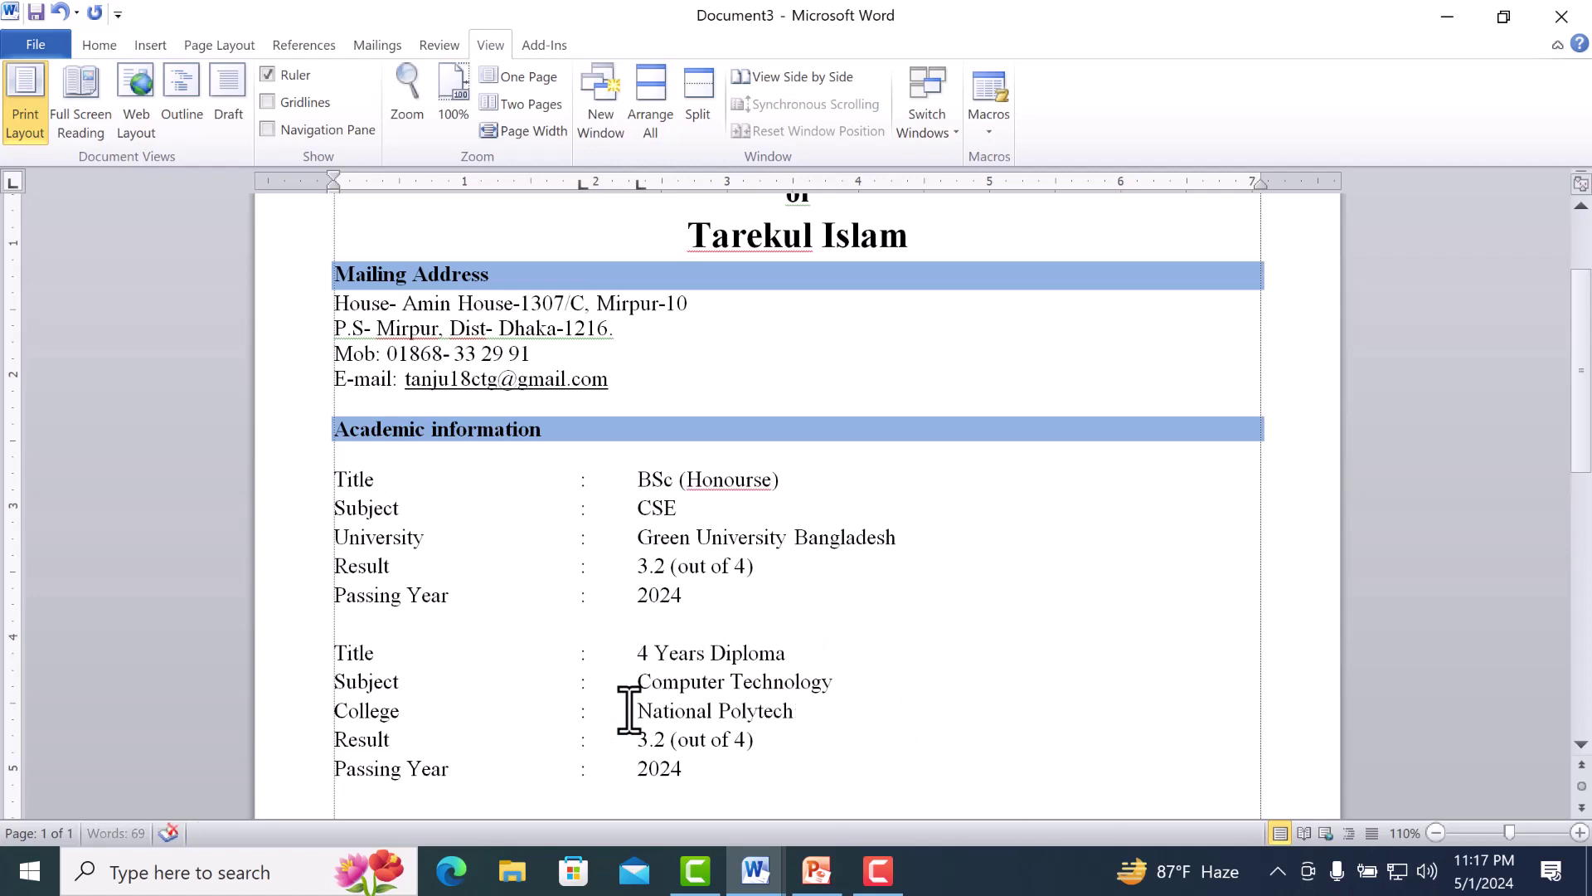
pyautogui.rightClick(774, 711)
pyautogui.press('Return')
# Change the second entry's result to 3.3 (out of 4) and passing year to 2019.
pyautogui.scroll(-1, 675, 736)
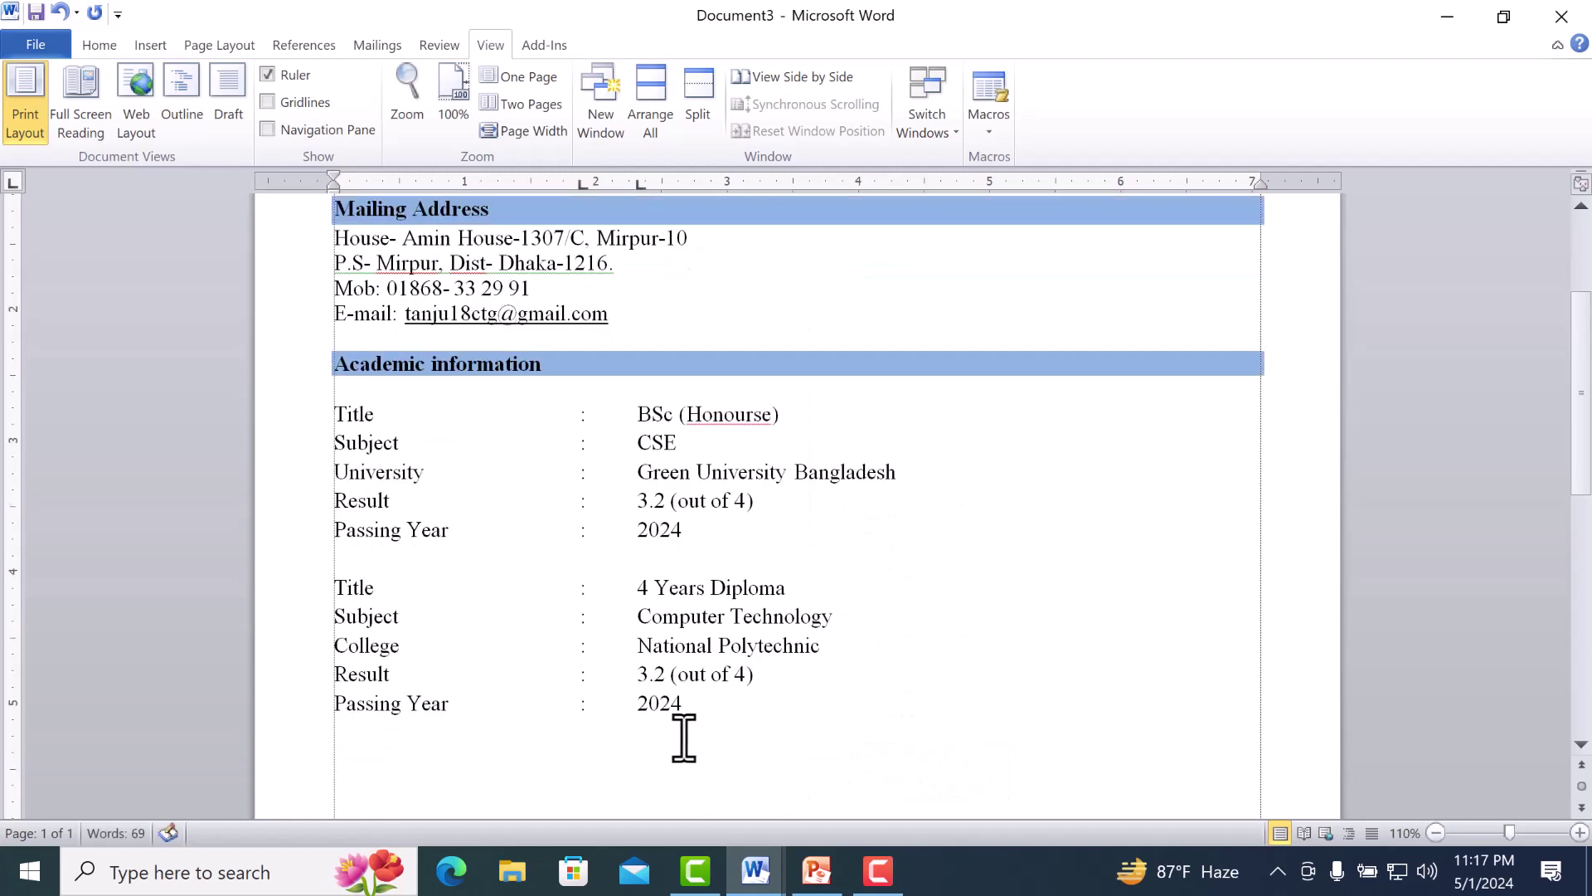
pyautogui.click(661, 674)
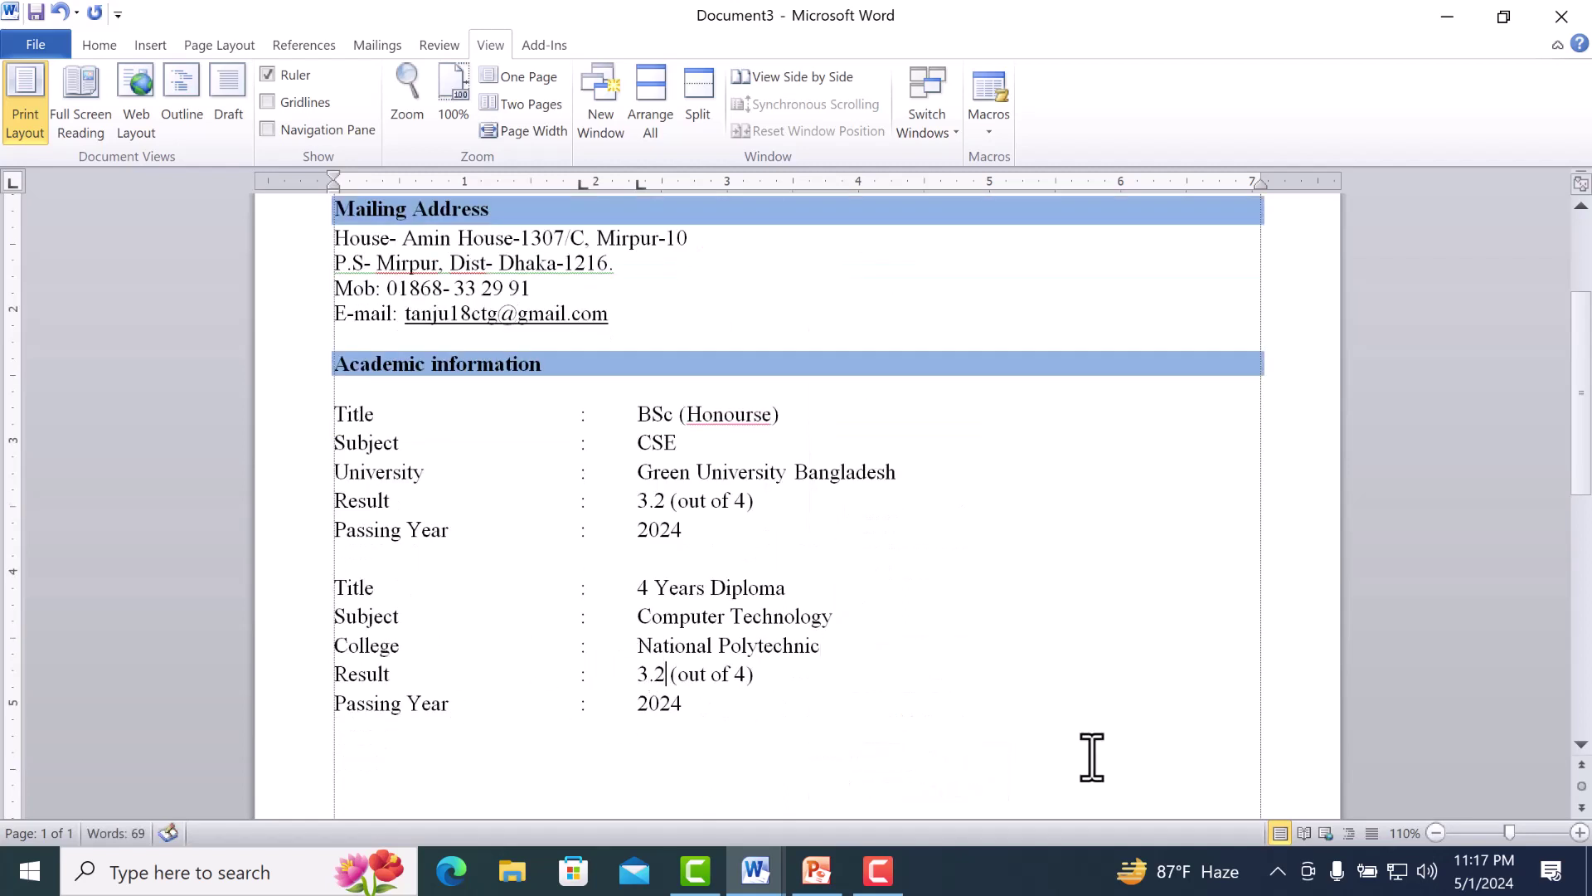
pyautogui.press('BackSpace')
pyautogui.write('3')
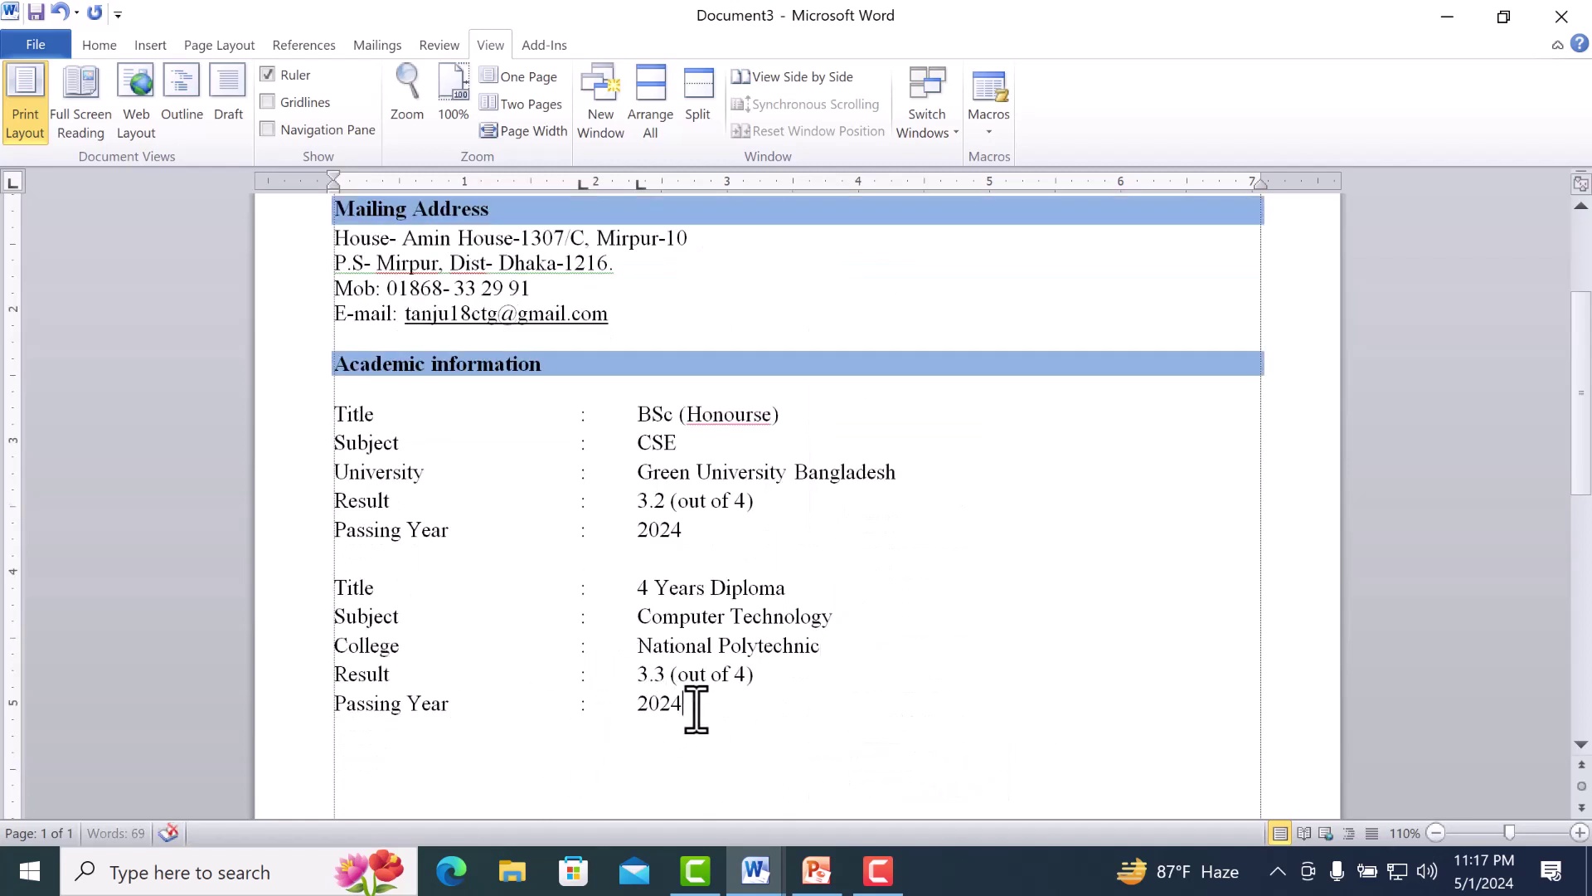
pyautogui.moveTo(687, 705); pyautogui.dragTo(650, 709)
pyautogui.write('0')
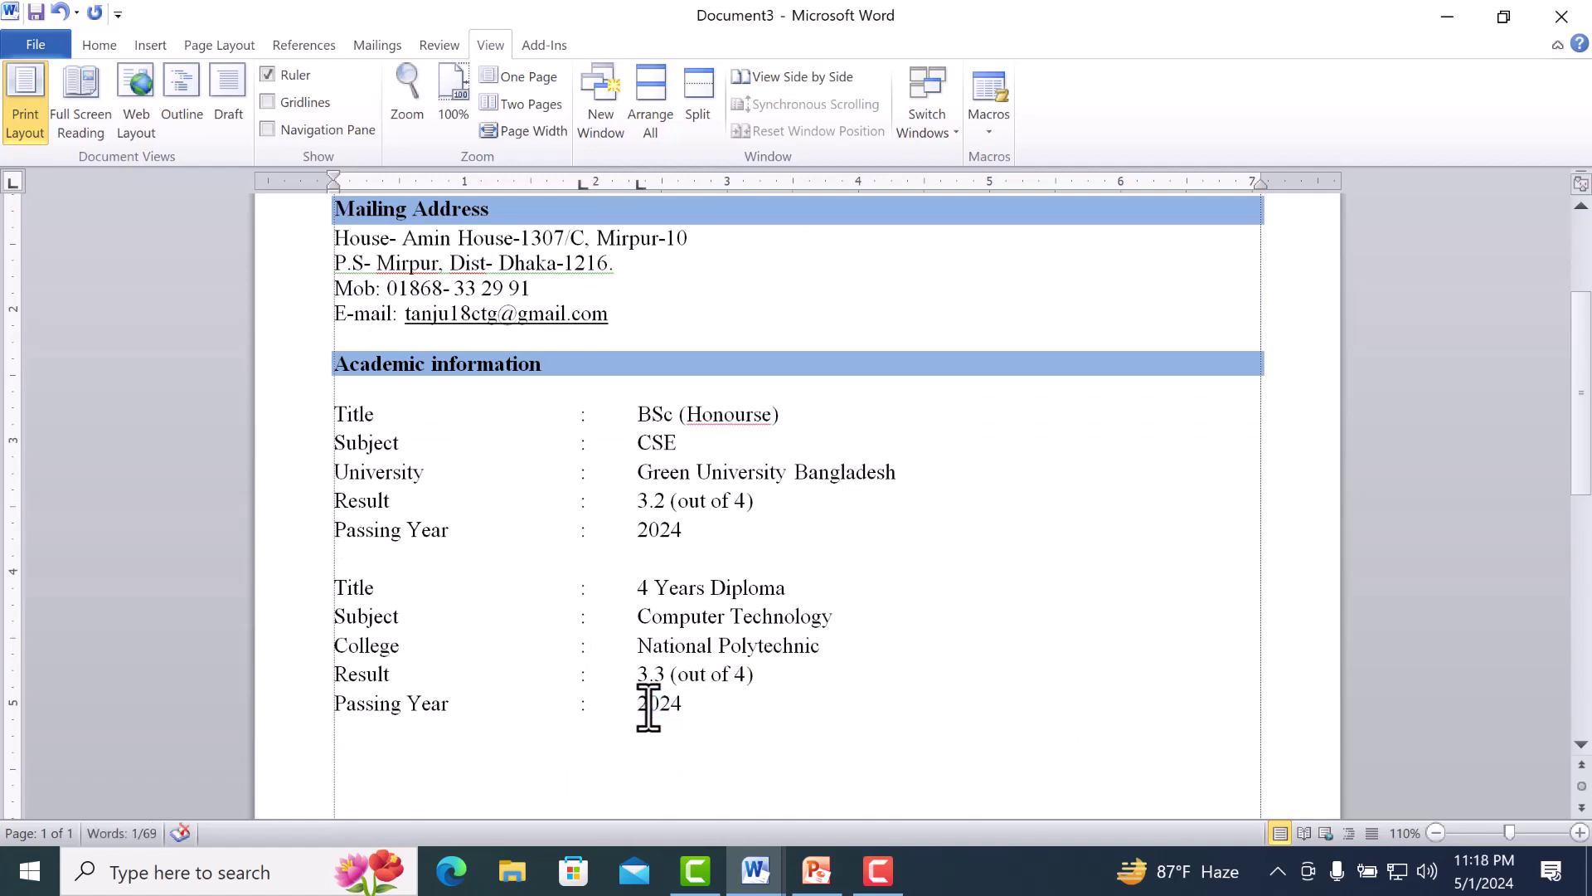
pyautogui.write('19')
pyautogui.click(378, 558)
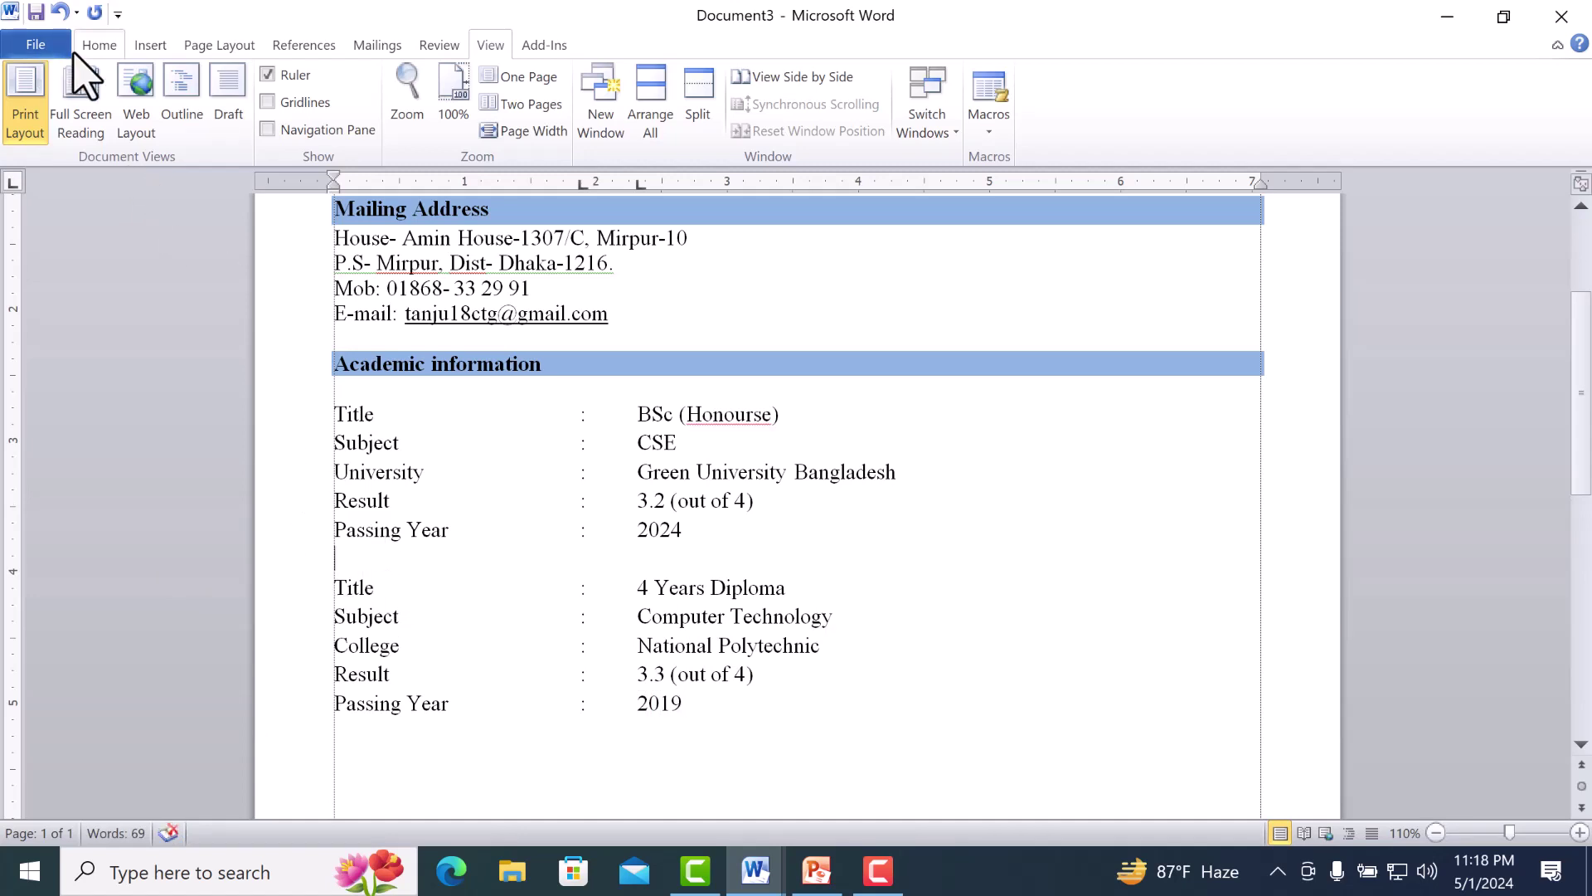
# Shrink the blank lines between the entries and under Academic information to 4 pt with Shrink Font.
pyautogui.click(99, 44)
pyautogui.click(345, 83)
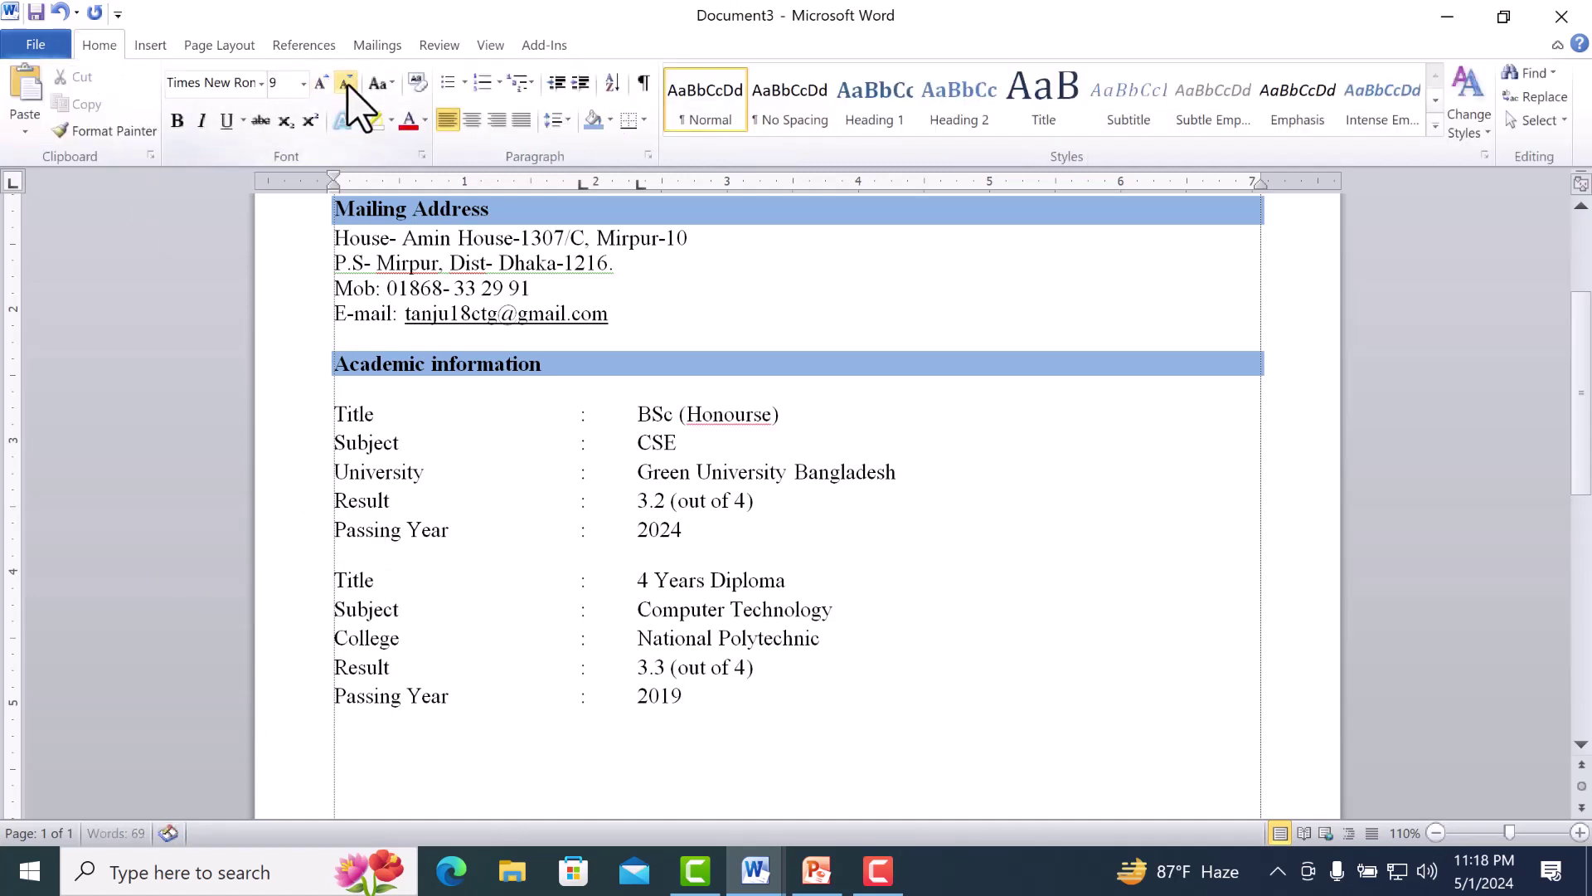
pyautogui.click(346, 83)
pyautogui.click(345, 83)
pyautogui.click(344, 386)
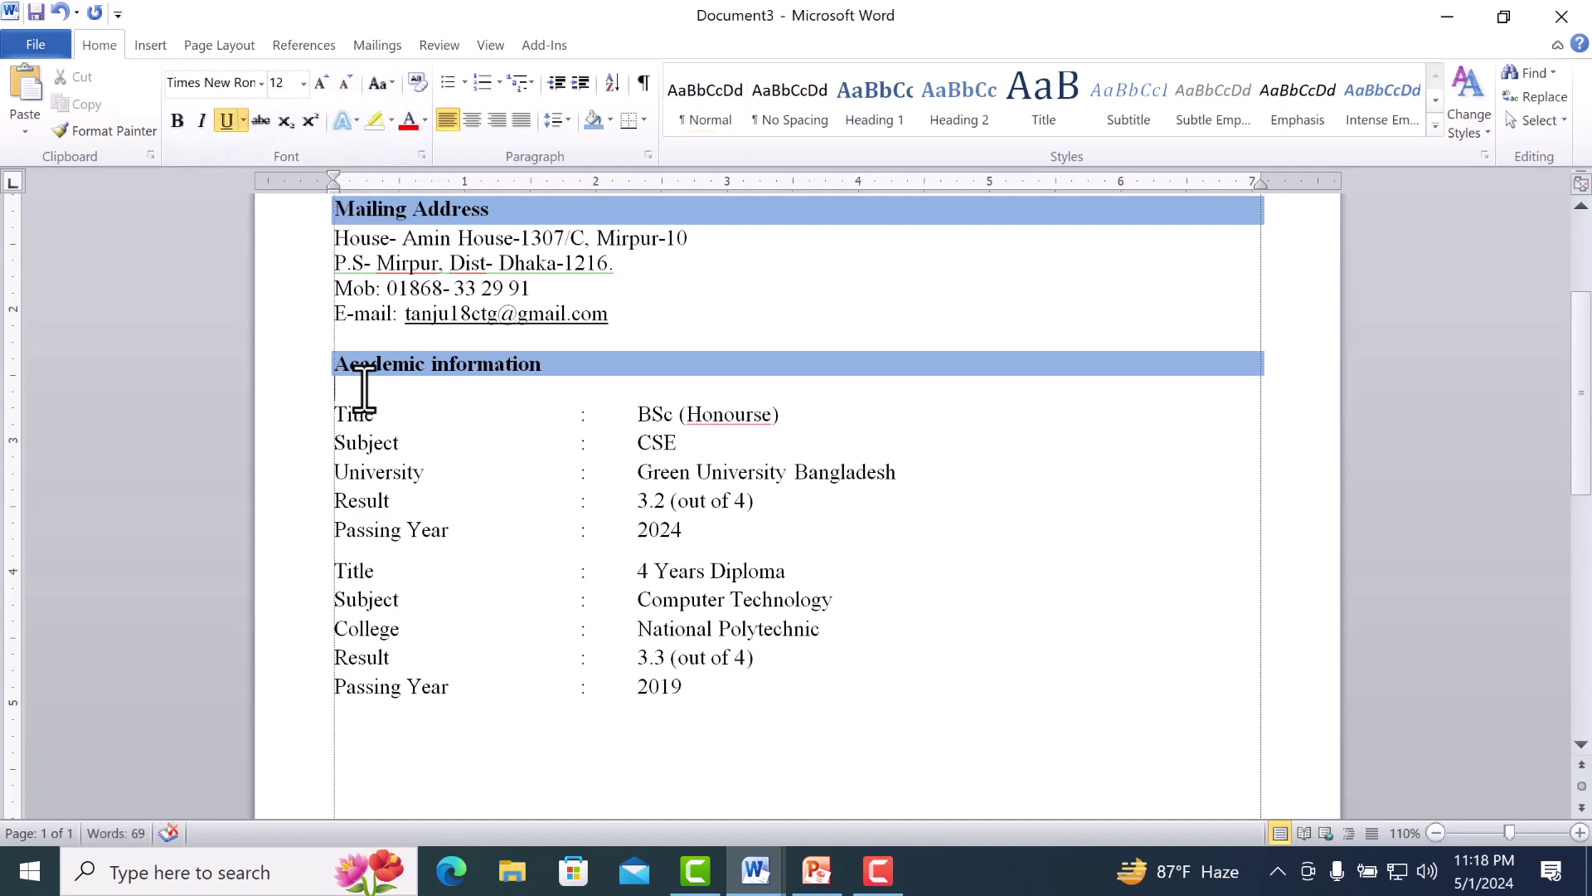
pyautogui.click(346, 83)
pyautogui.click(346, 83)
pyautogui.click(346, 83)
pyautogui.click(346, 83)
pyautogui.click(346, 82)
pyautogui.click(346, 83)
pyautogui.click(346, 83)
pyautogui.click(346, 82)
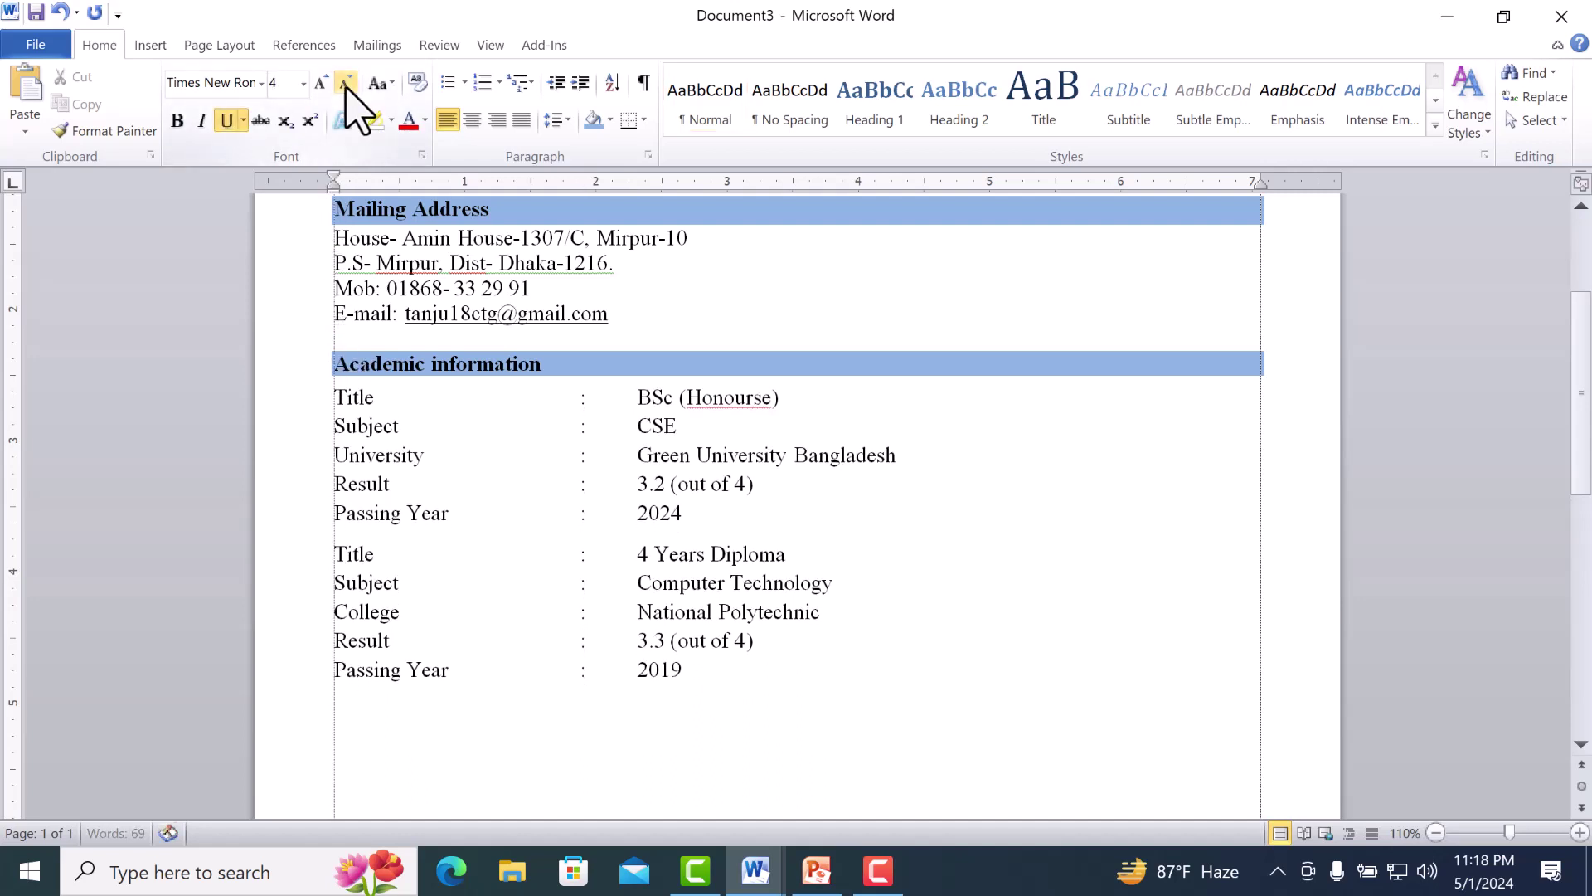
pyautogui.scroll(-1, 747, 575)
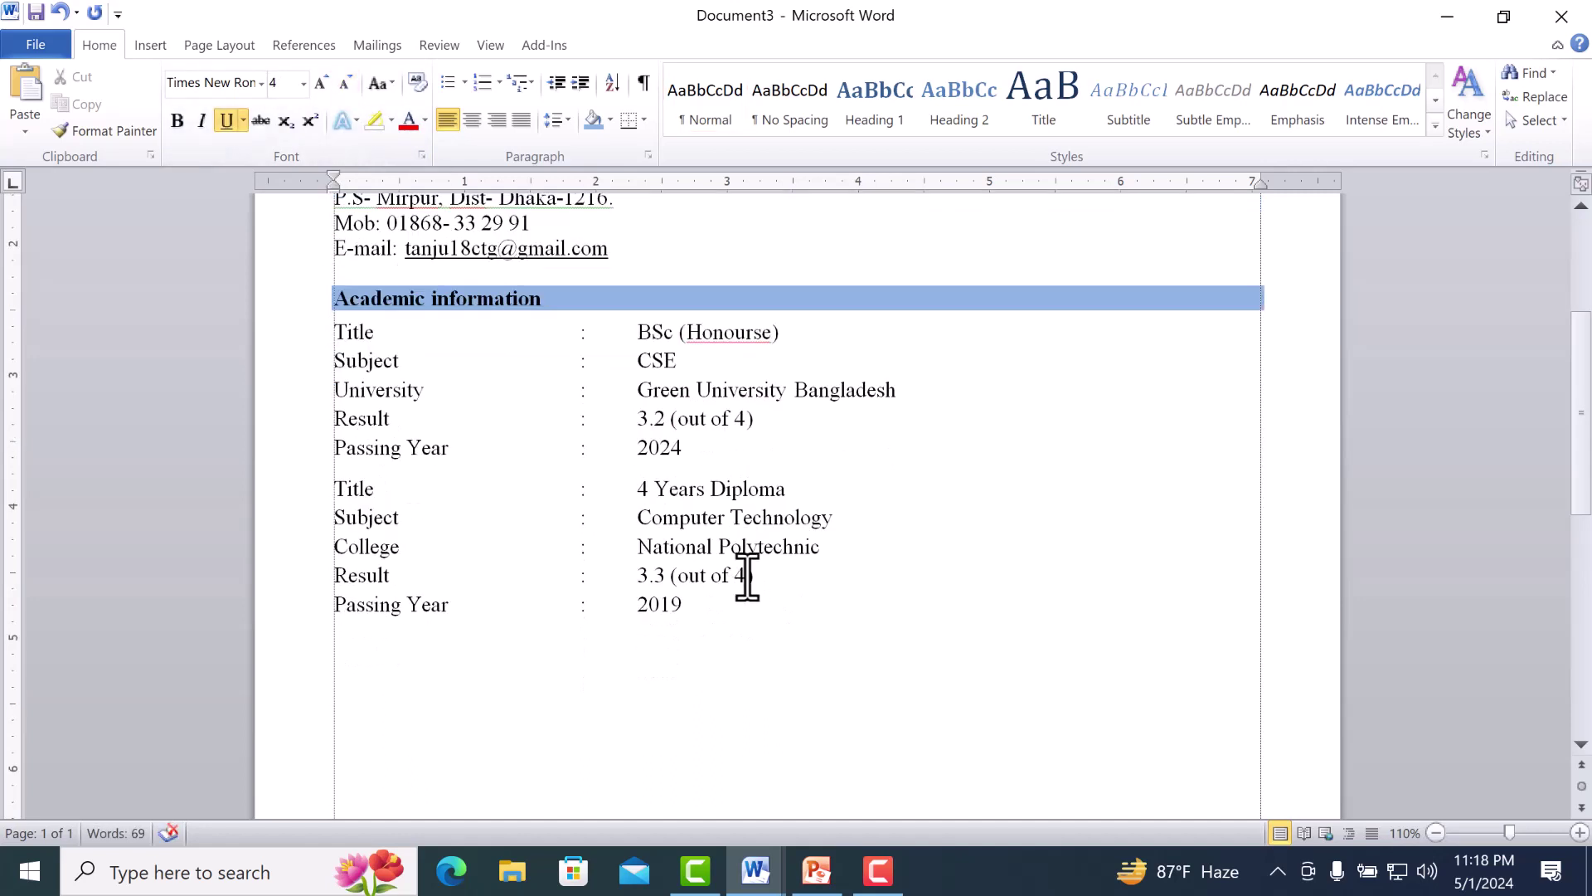
pyautogui.click(703, 609)
pyautogui.moveTo(754, 873)
pyautogui.click(640, 779)
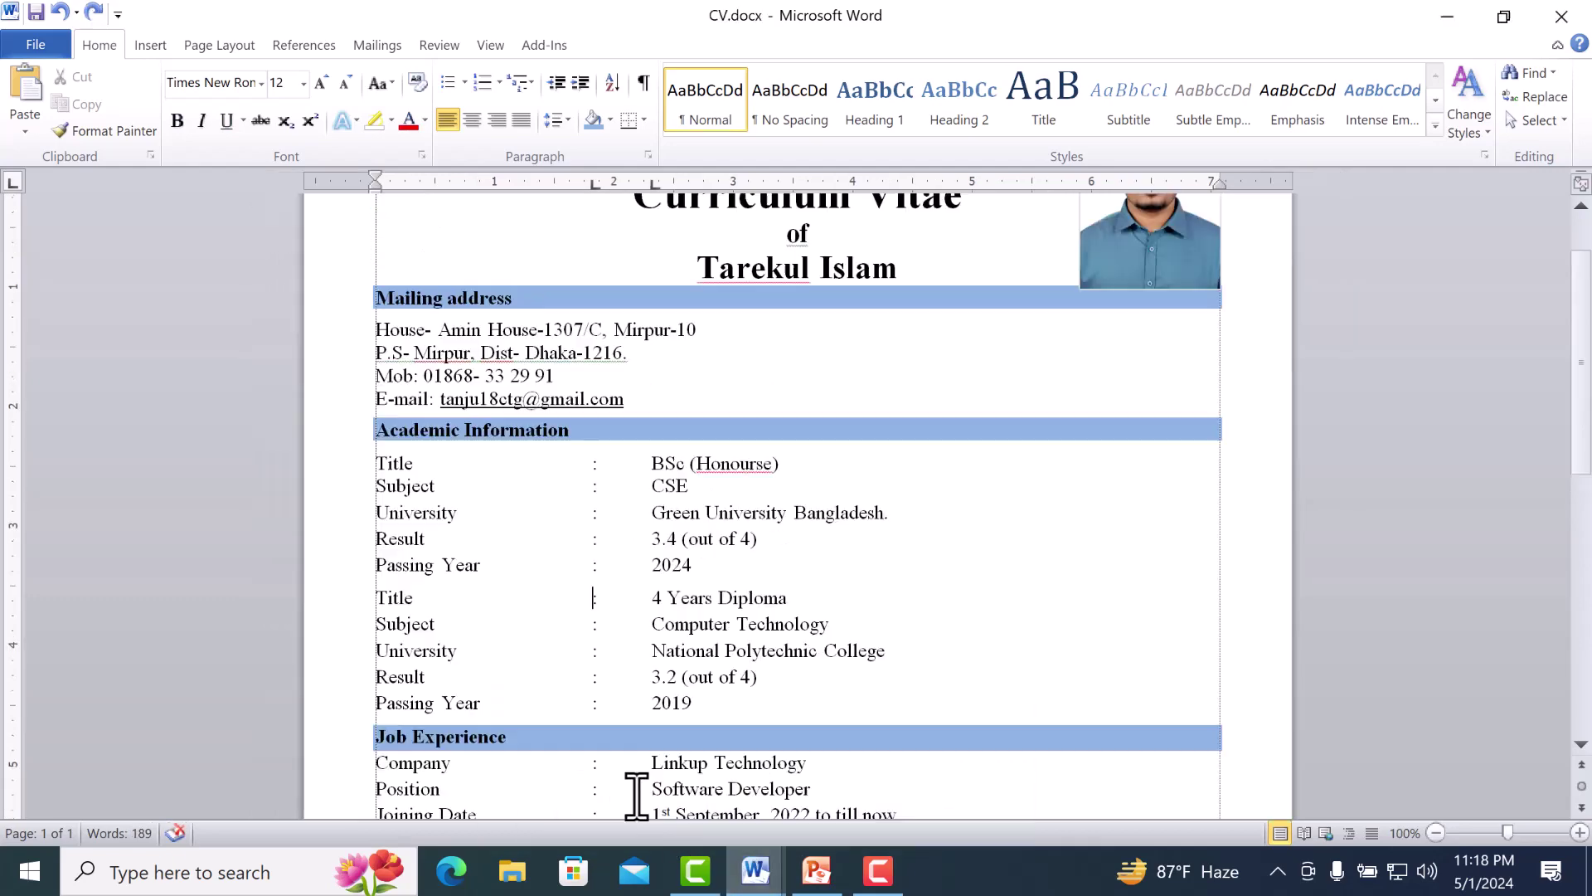
pyautogui.scroll(-2, 632, 676)
pyautogui.scroll(-1, 474, 572)
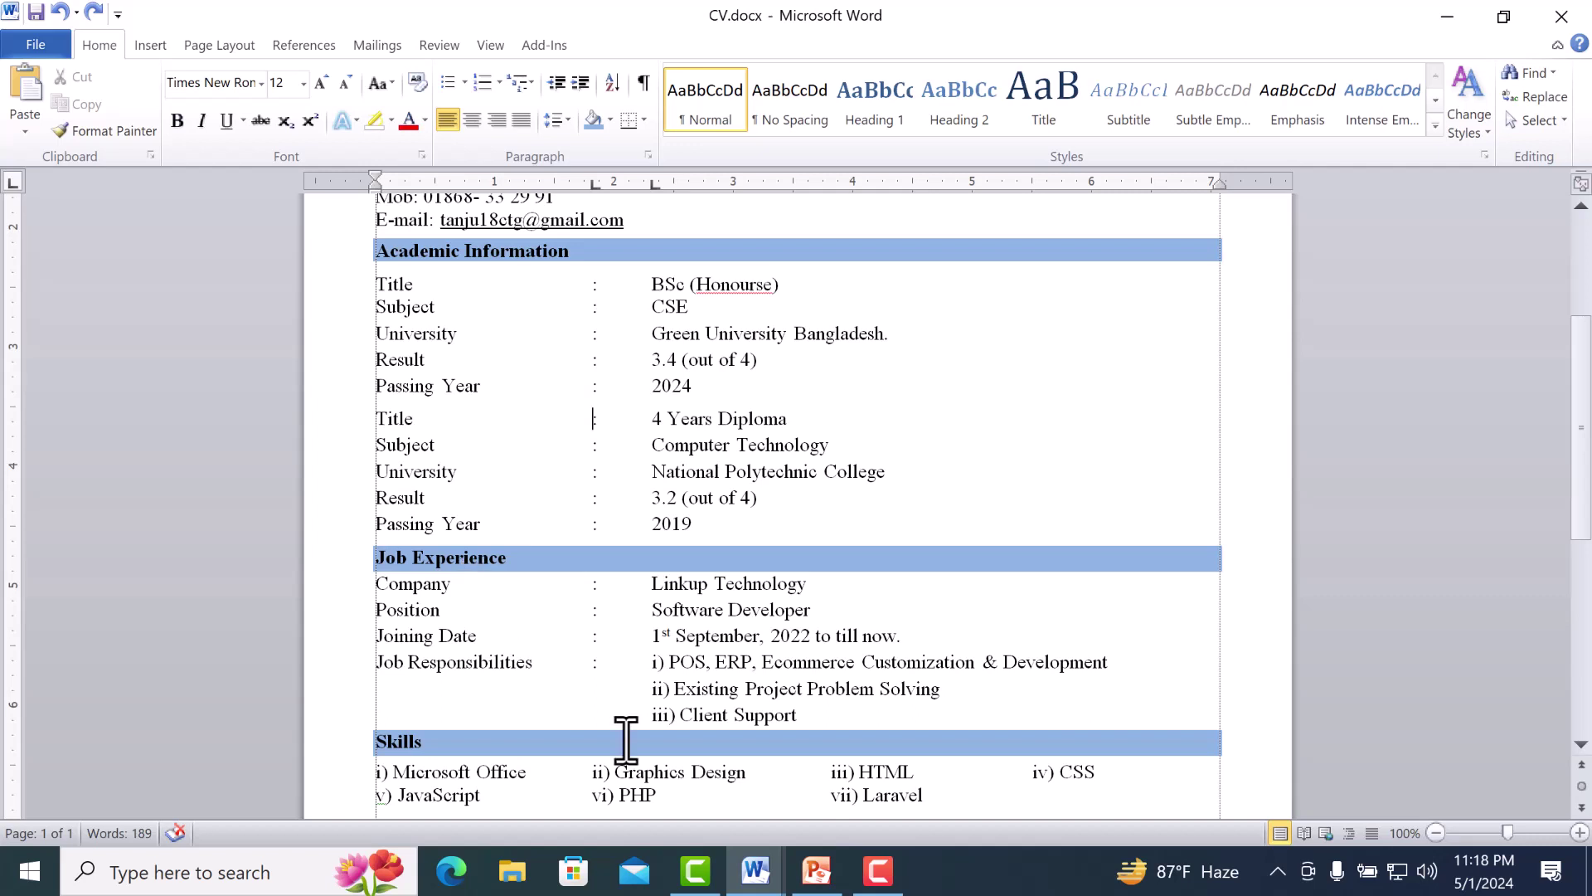
pyautogui.click(755, 871)
# Add a bold 'Job Experience' heading with a light-blue shading bar below the diploma entry.
pyautogui.click(892, 801)
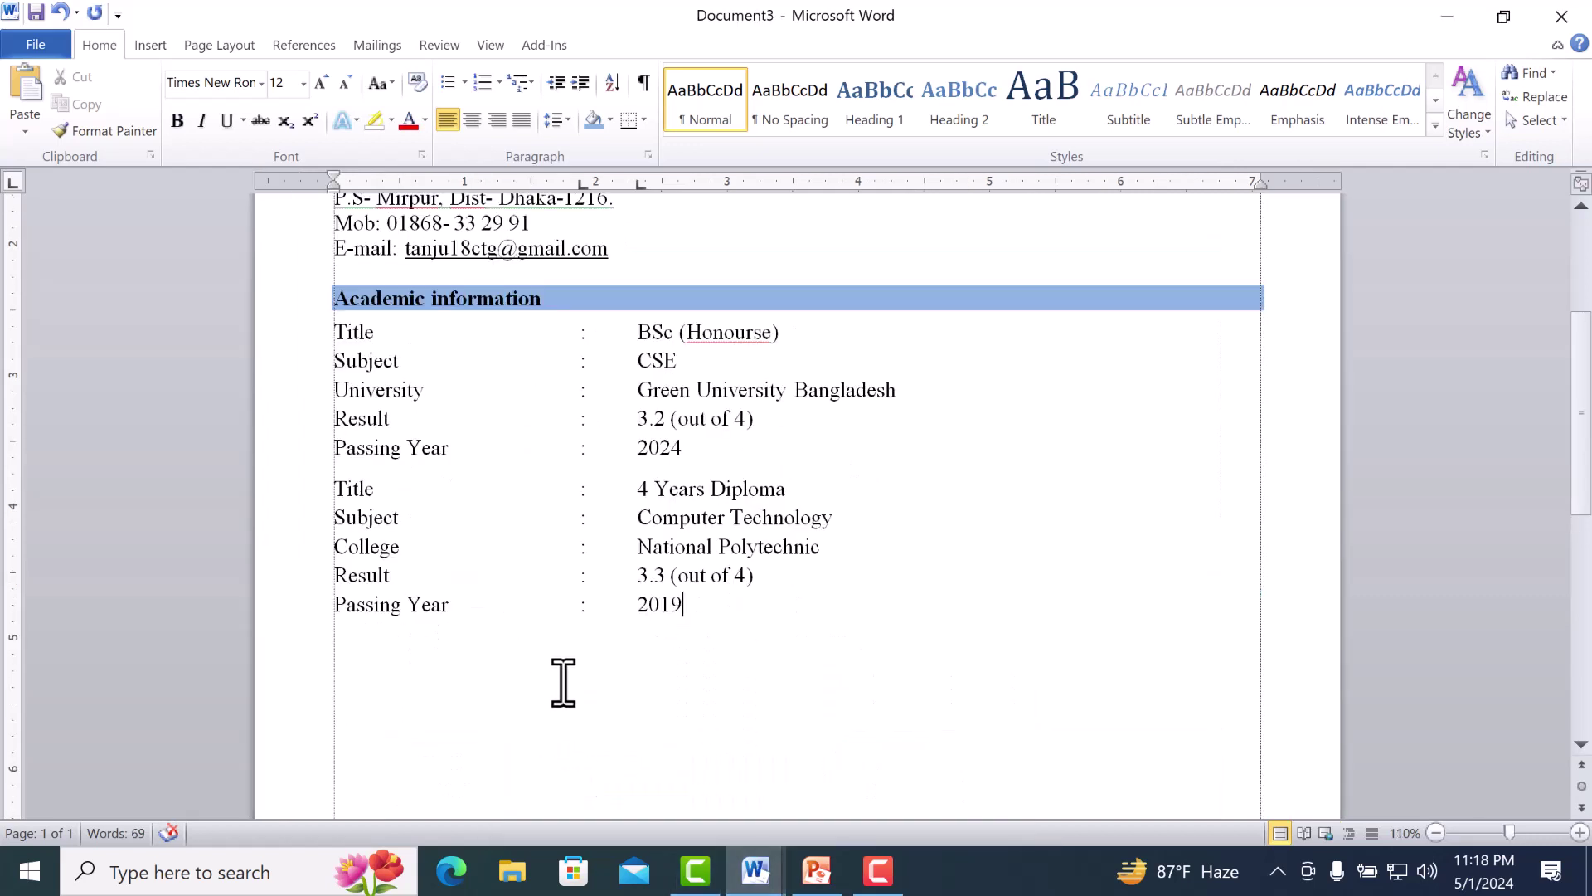
pyautogui.write('JOb')
pyautogui.write('b')
pyautogui.press('BackSpace')
pyautogui.press('BackSpace')
pyautogui.write('ie')
pyautogui.scroll(-2, 861, 597)
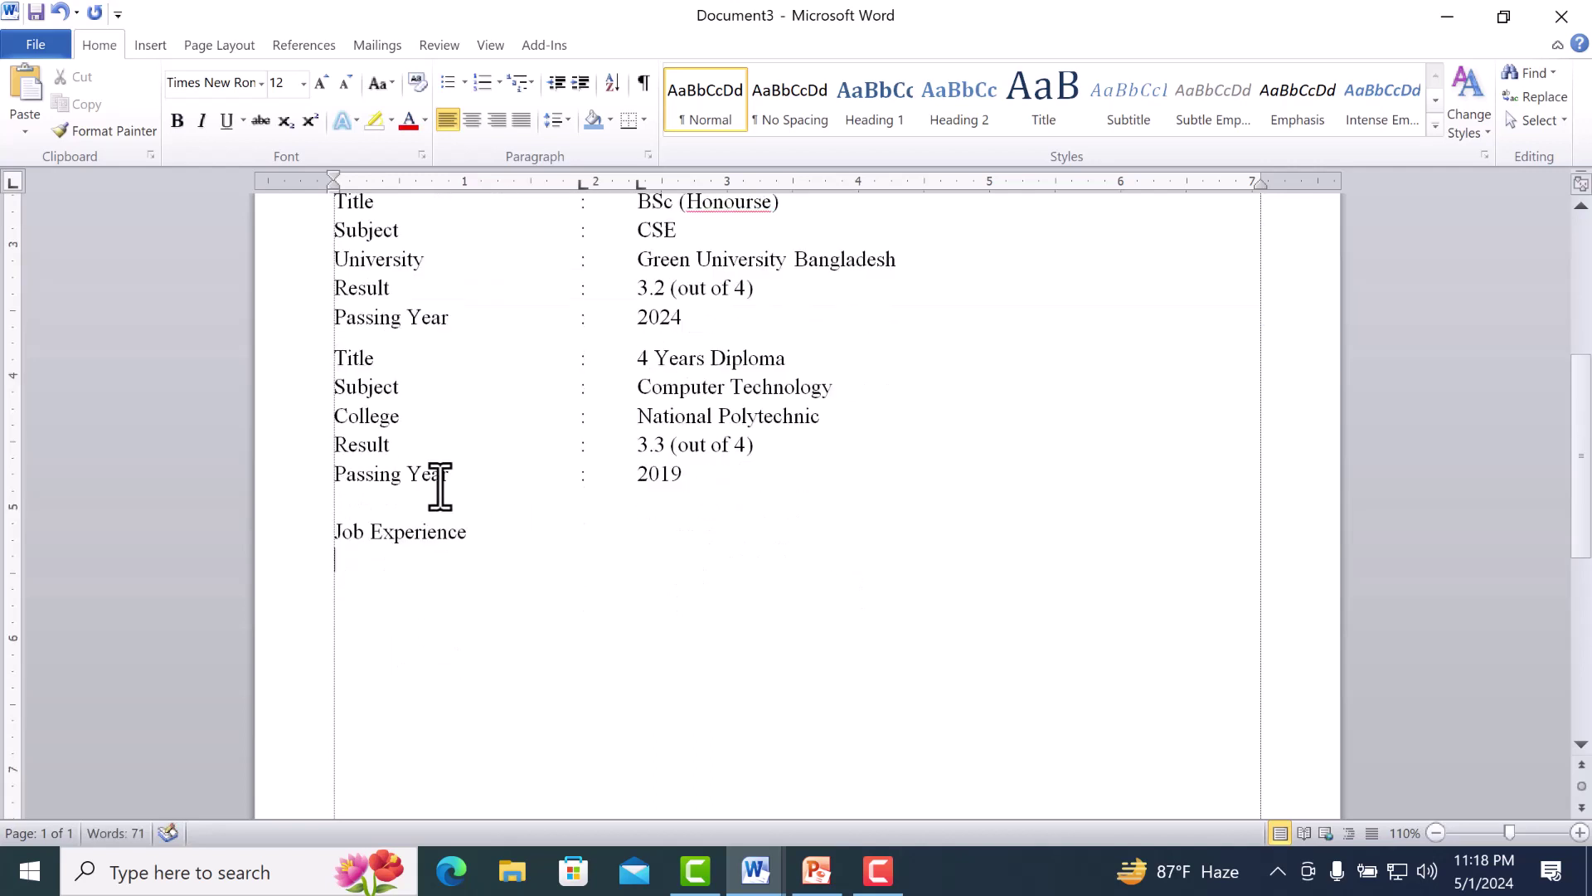
pyautogui.moveTo(333, 534); pyautogui.dragTo(479, 532)
pyautogui.click(177, 121)
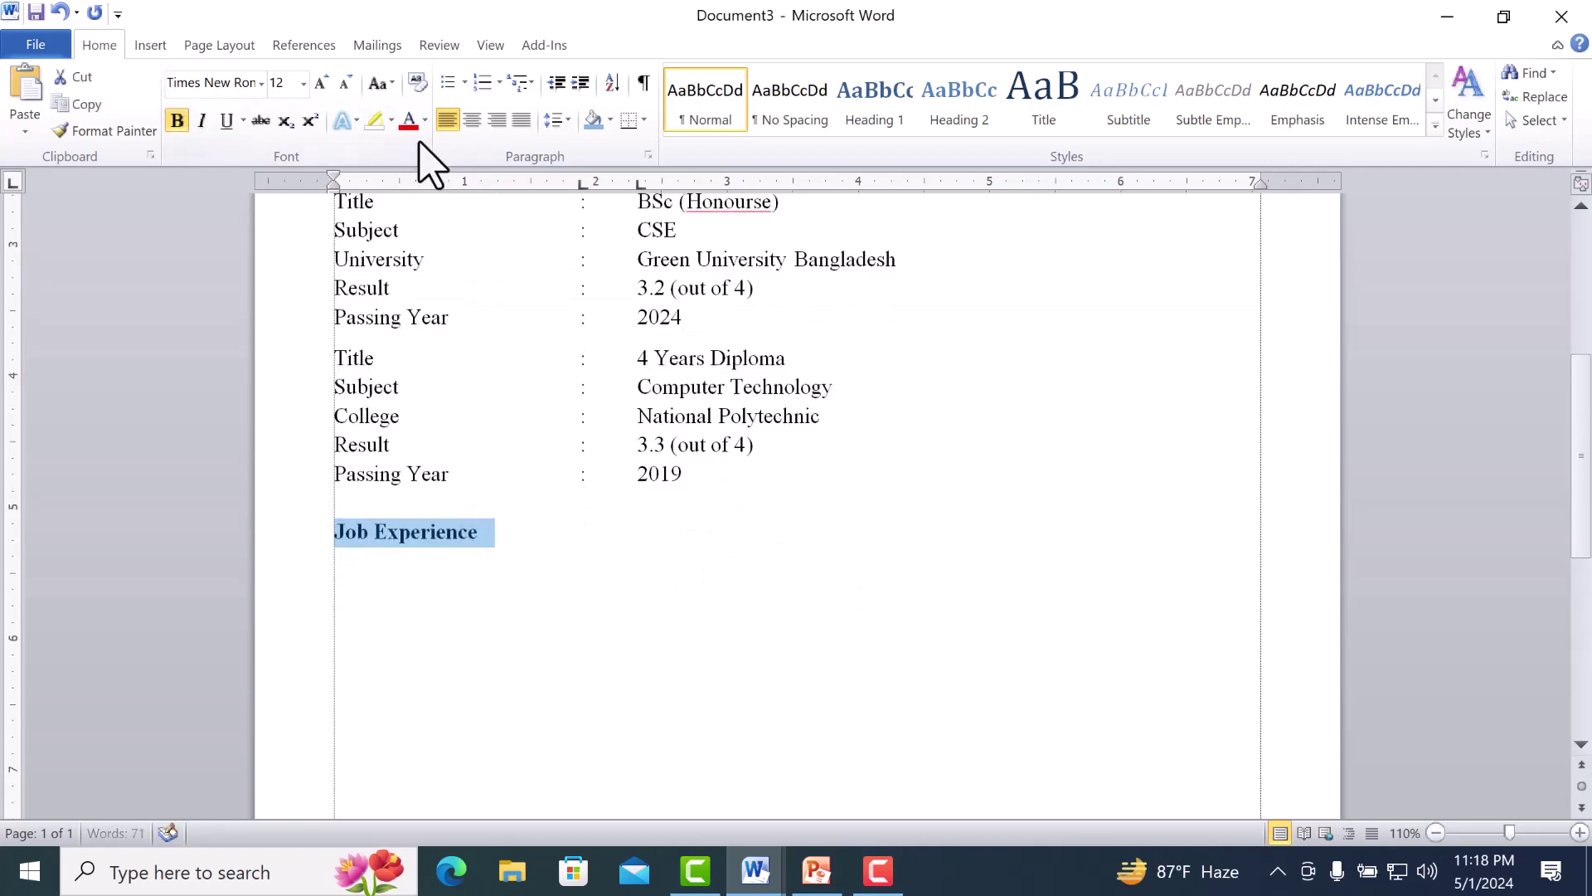
pyautogui.click(594, 120)
pyautogui.click(383, 608)
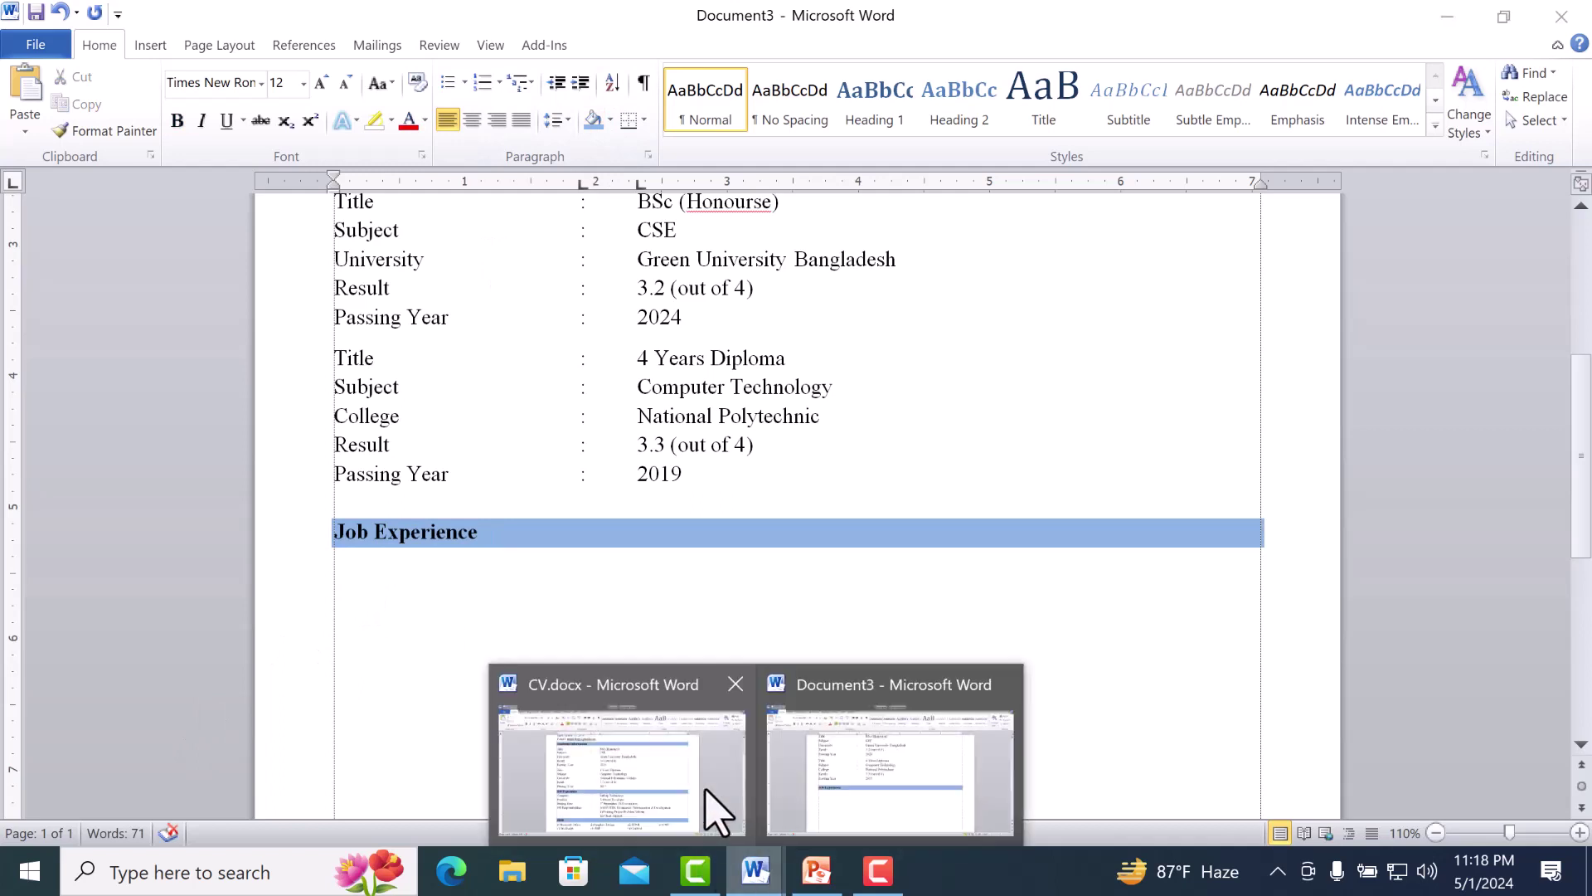
pyautogui.click(711, 809)
pyautogui.doubleClick(407, 585)
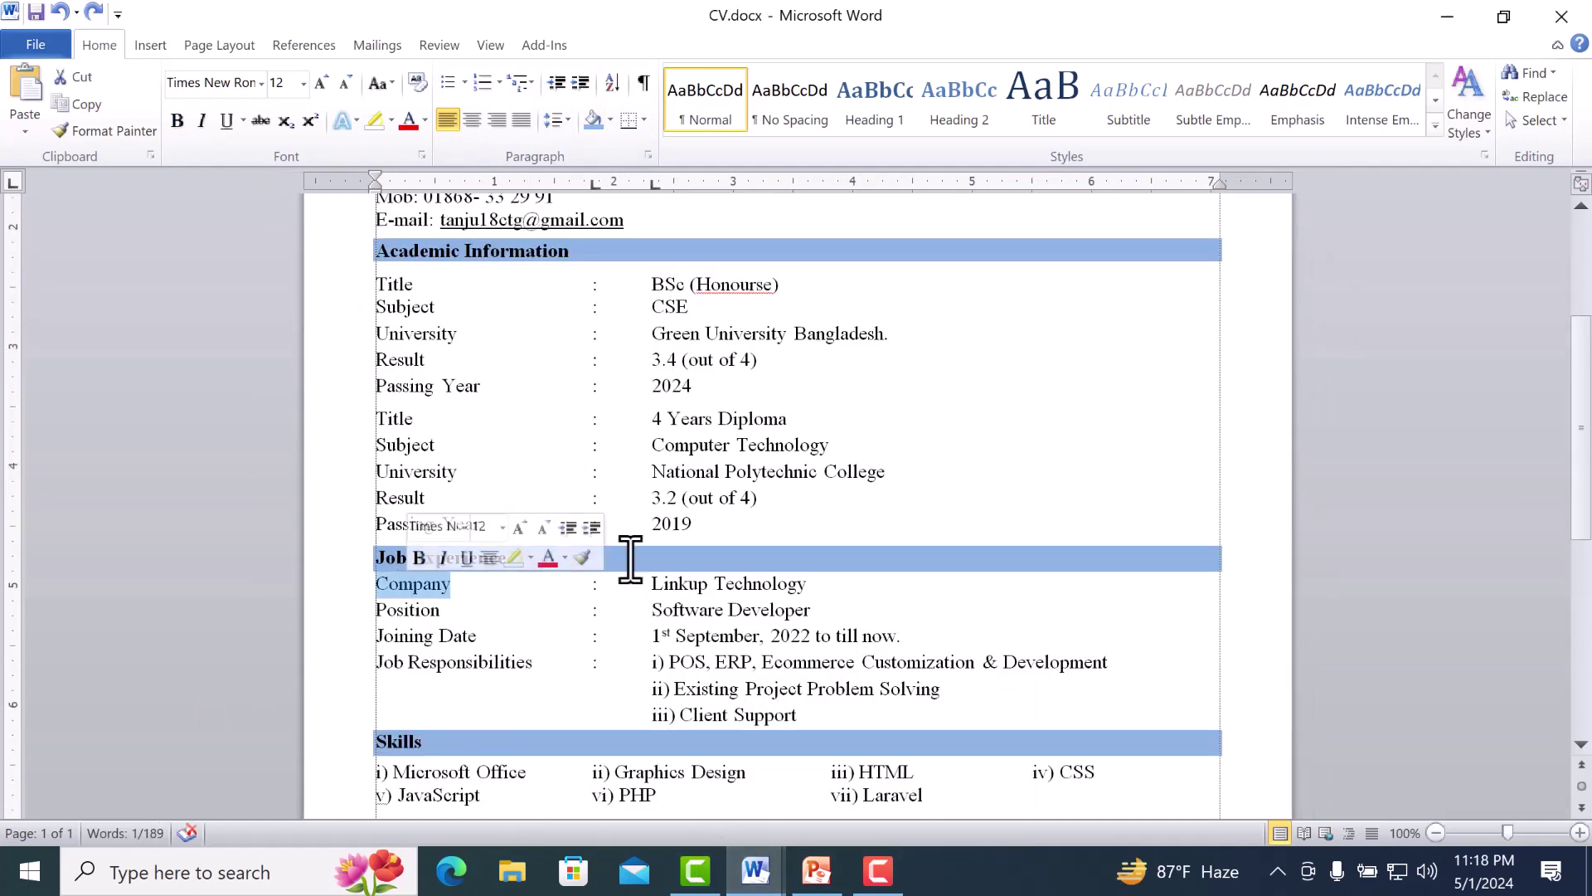
pyautogui.click(409, 606)
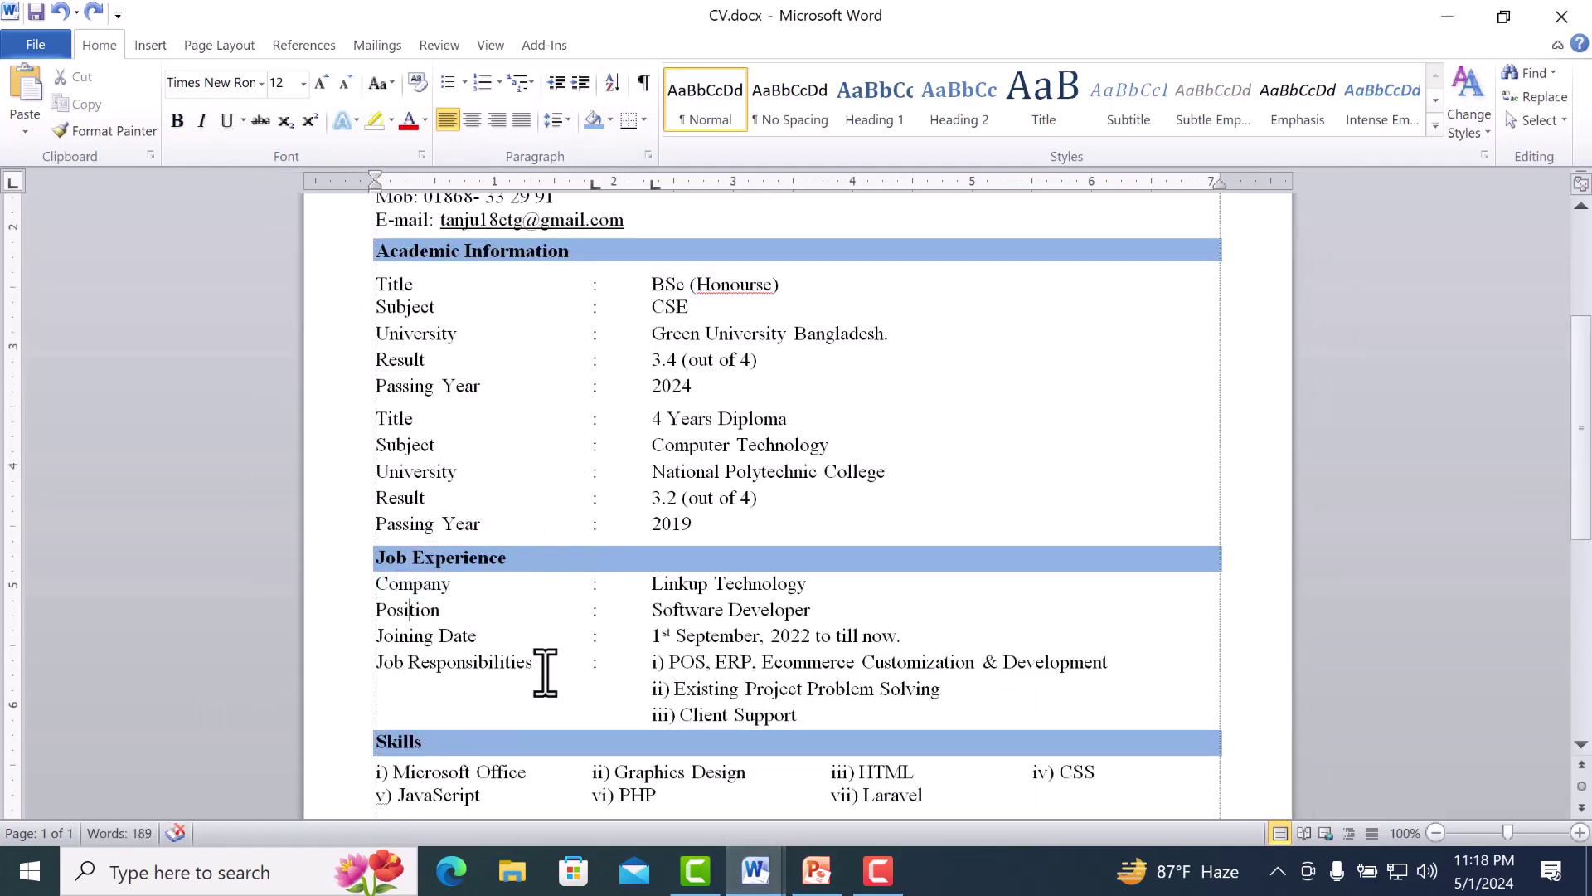
pyautogui.doubleClick(458, 637)
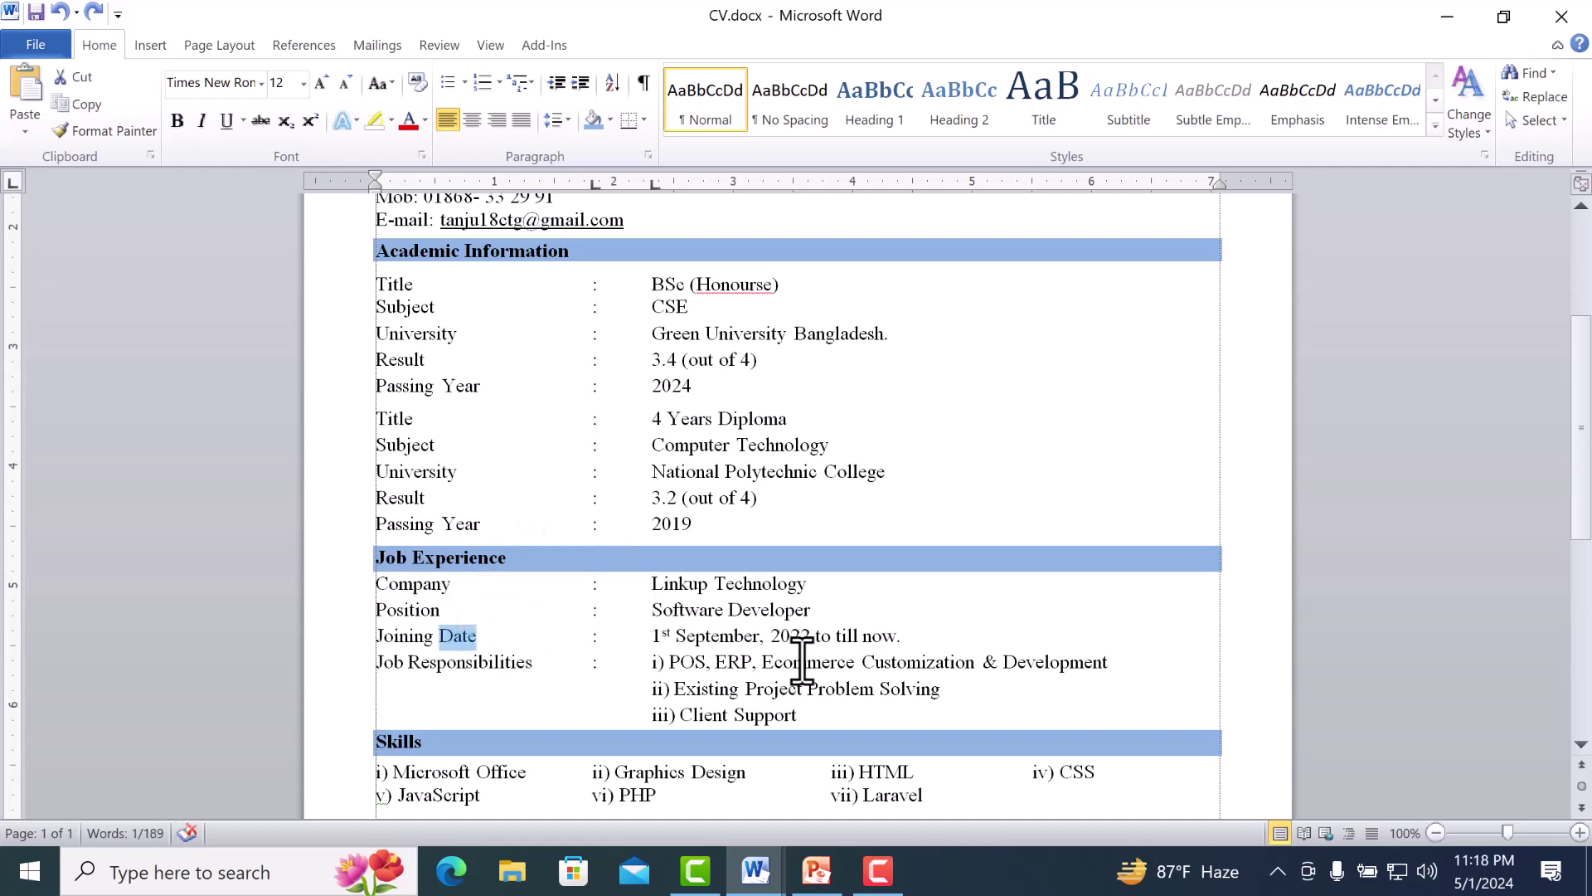
pyautogui.scroll(-1, 782, 658)
pyautogui.doubleClick(539, 611)
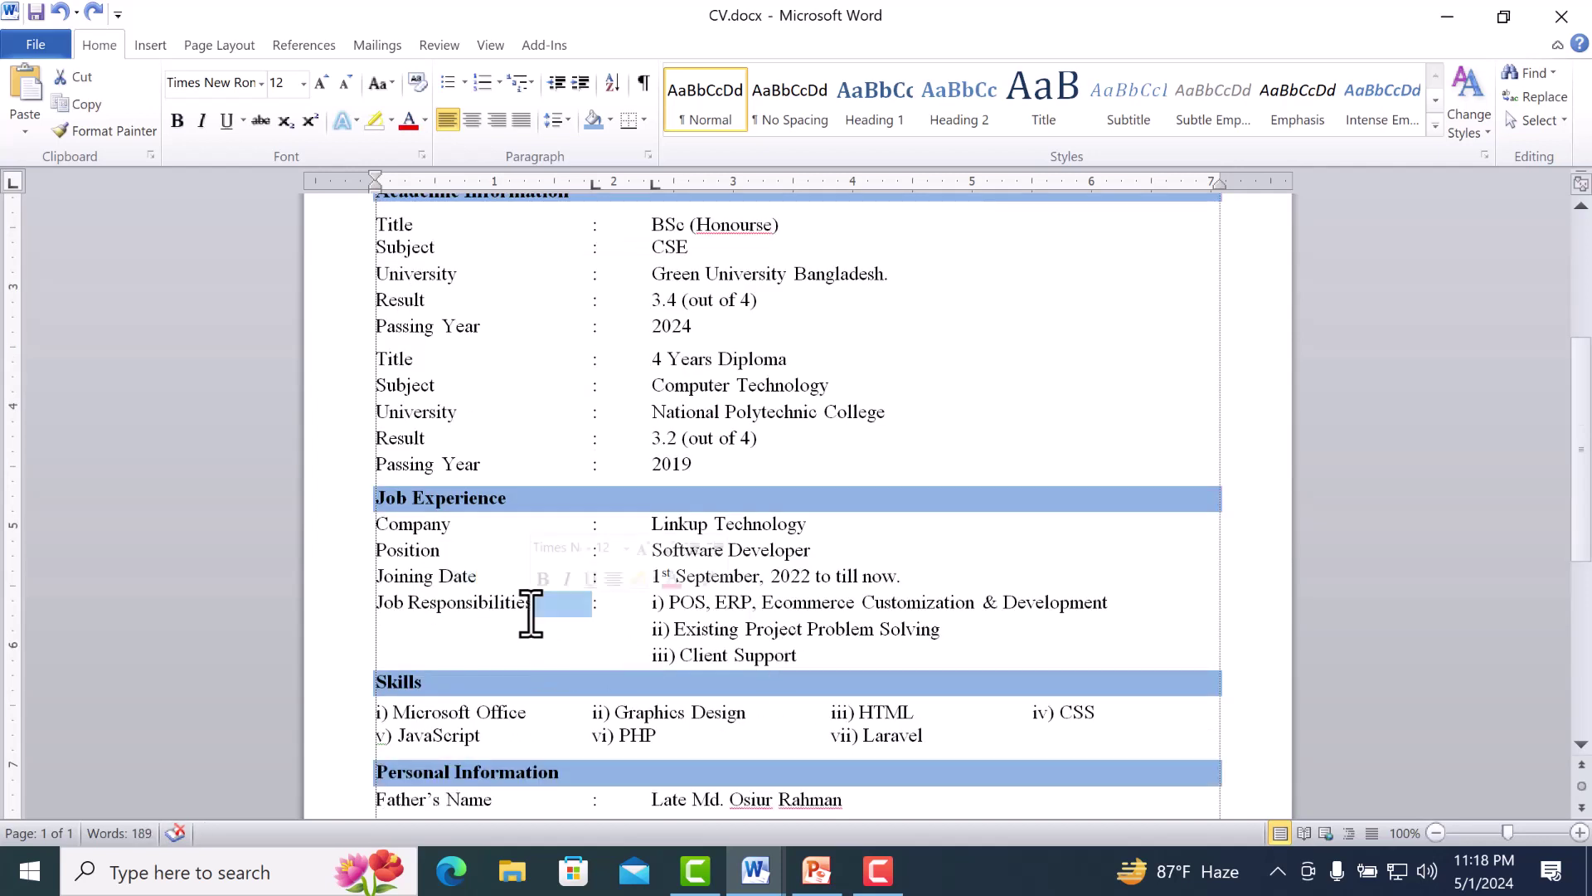
pyautogui.click(757, 603)
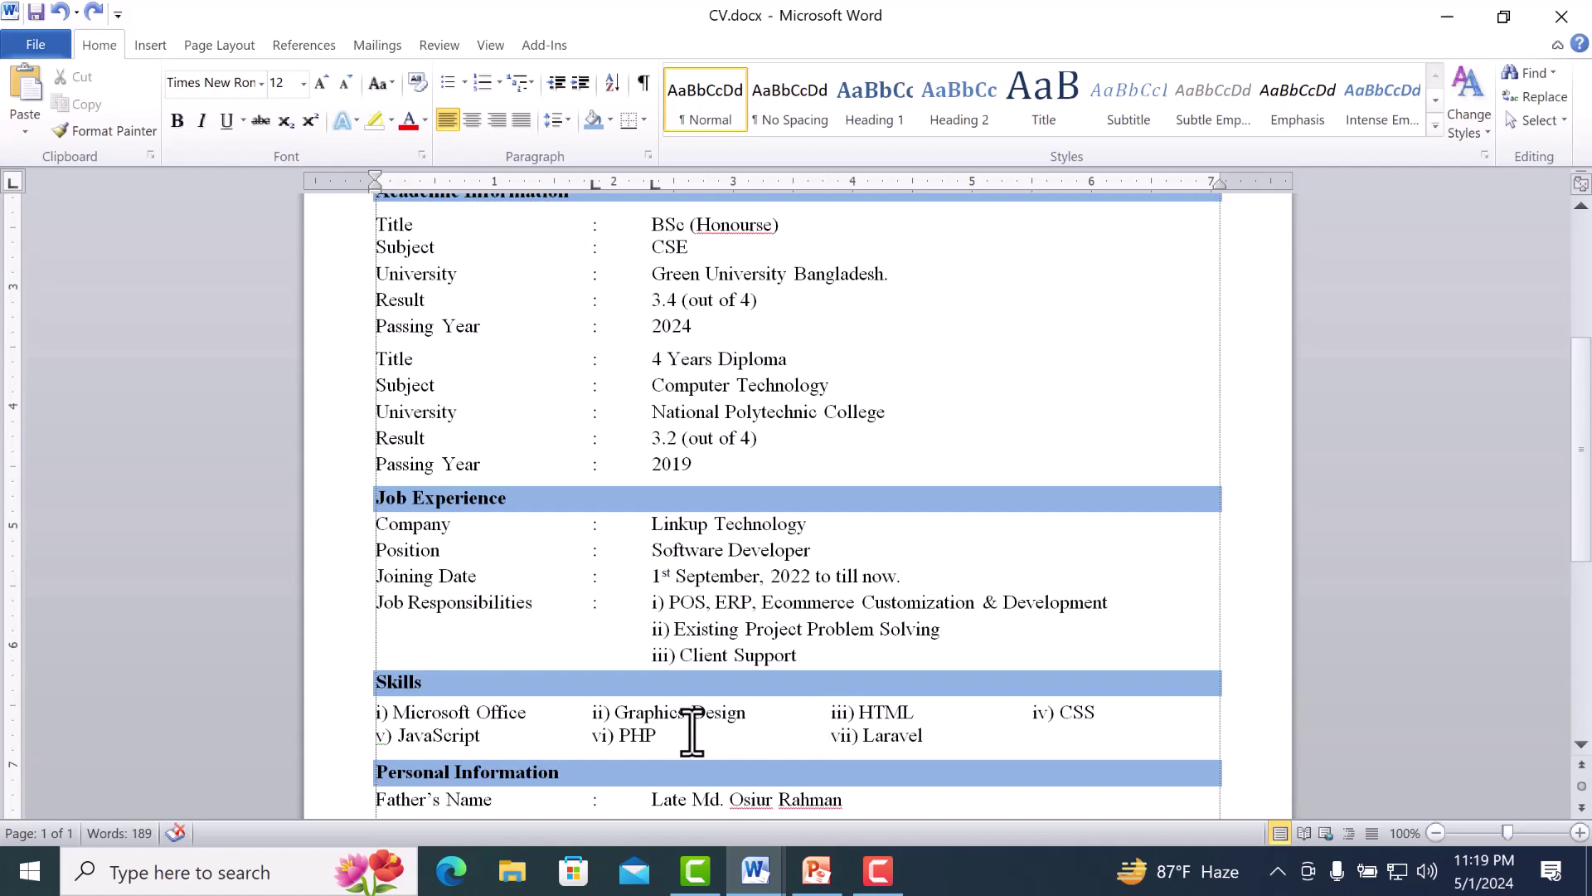
# Paste the diploma rows under Job Experience and make the first row Company: Linkup Technology.
pyautogui.moveTo(754, 871)
pyautogui.click(880, 814)
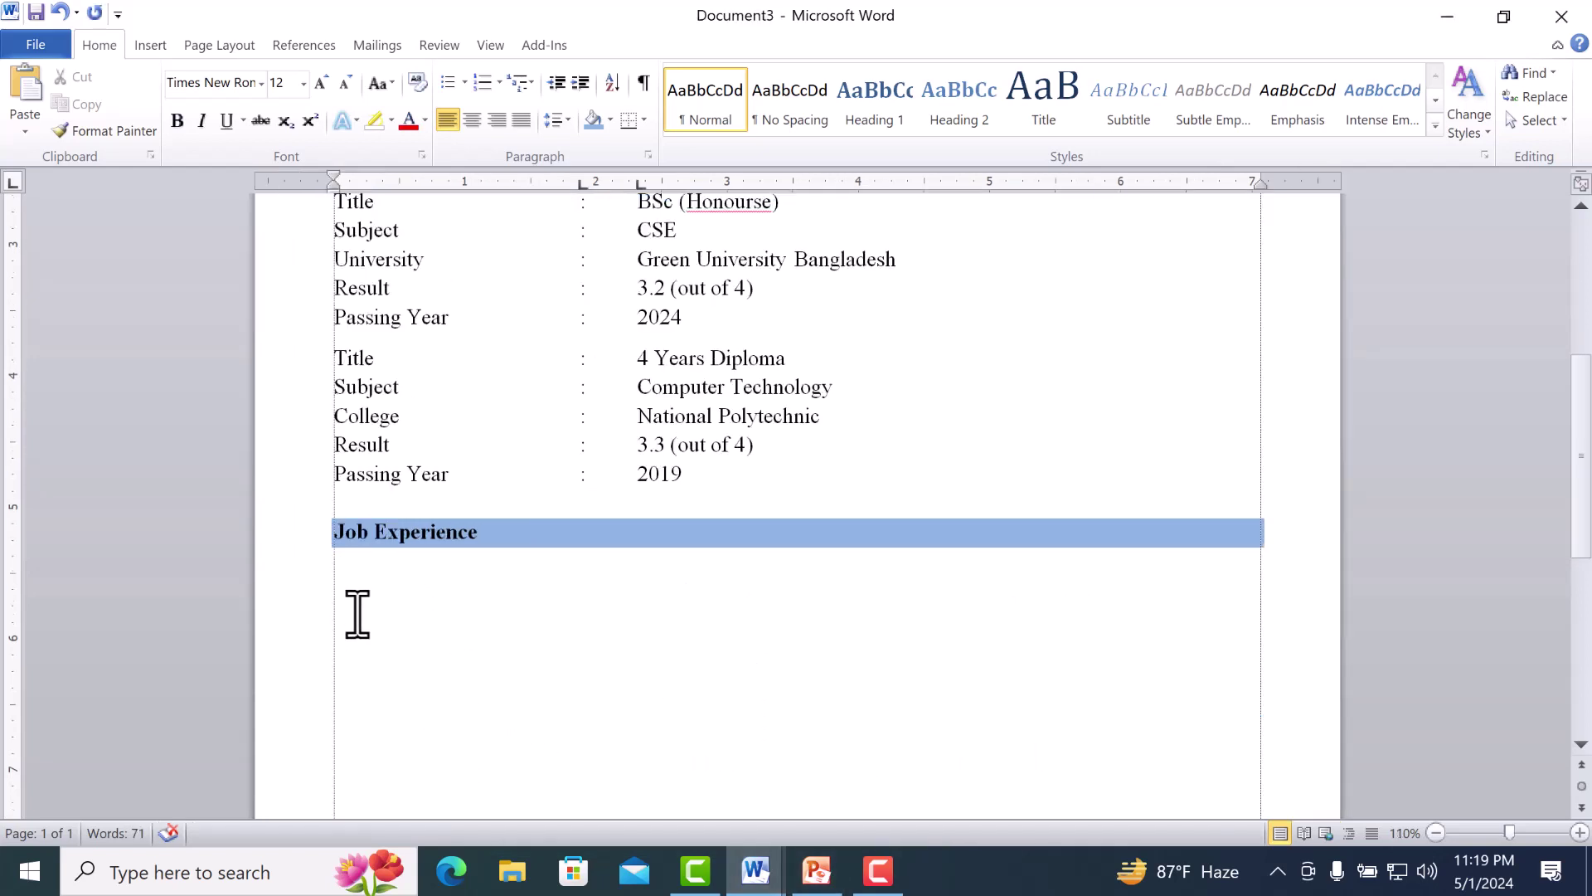
pyautogui.moveTo(696, 474); pyautogui.dragTo(114, 364)
pyautogui.hotkey('ctrl', 'c')
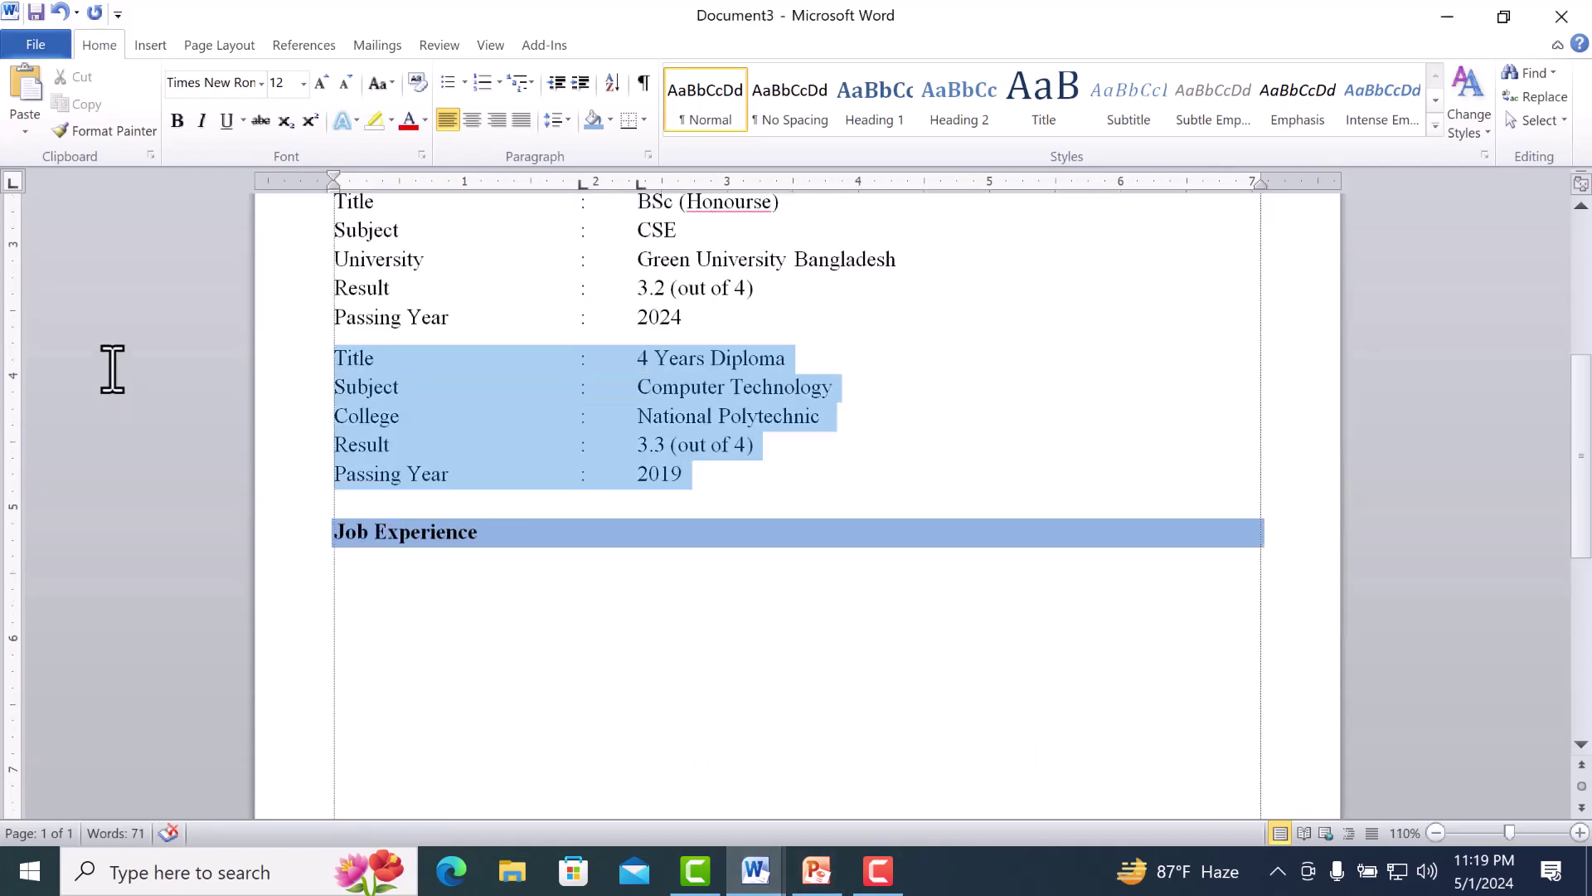
pyautogui.click(376, 603)
pyautogui.hotkey('ctrl', 'v')
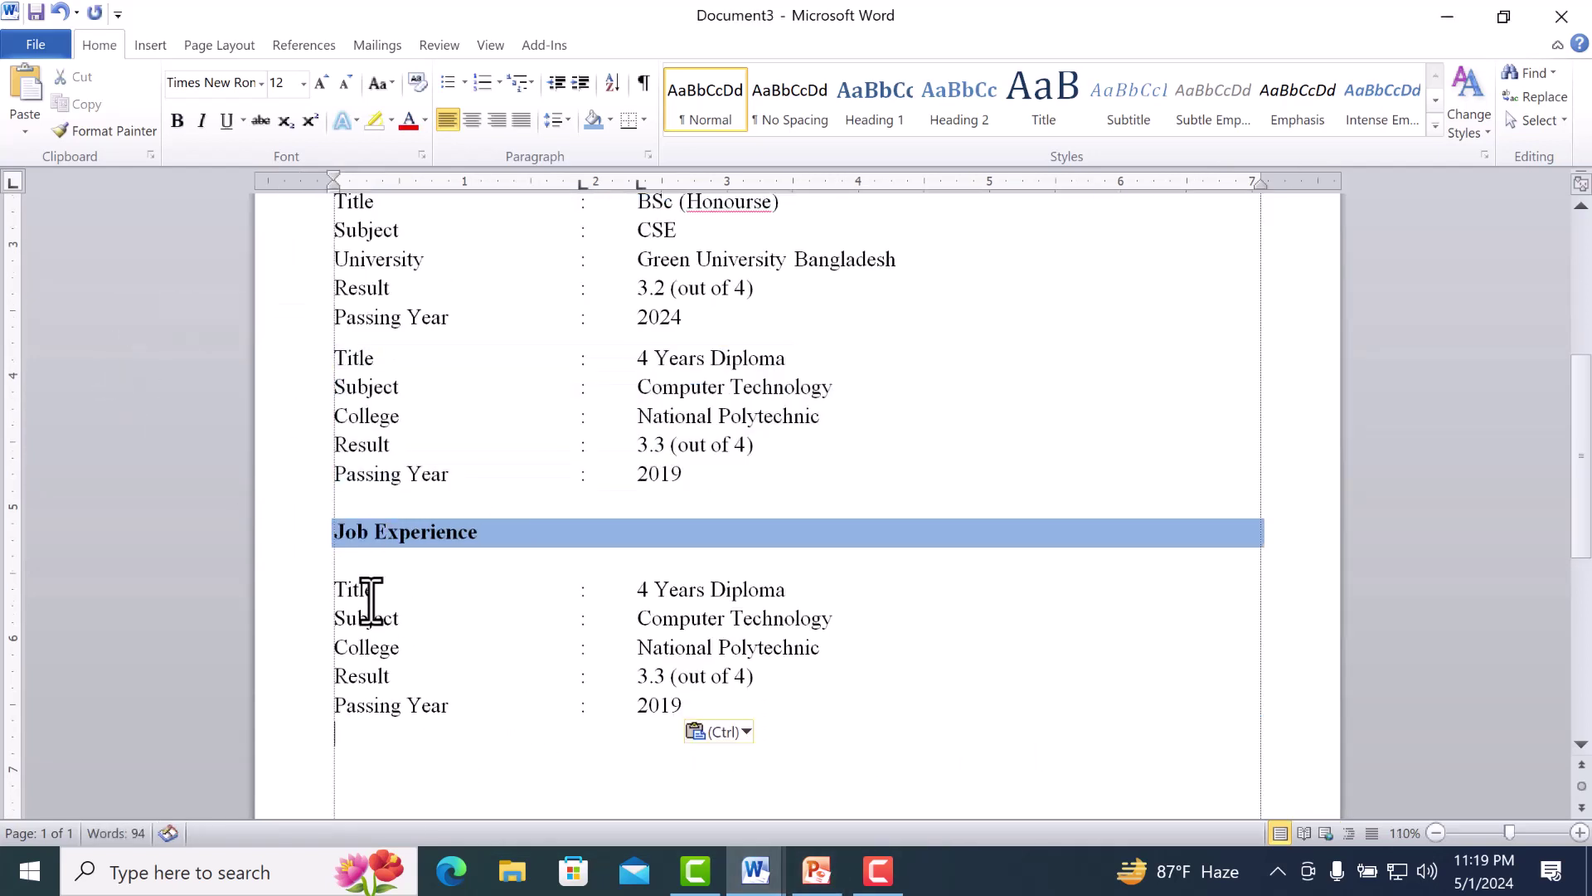
pyautogui.doubleClick(336, 590)
pyautogui.write('Company')
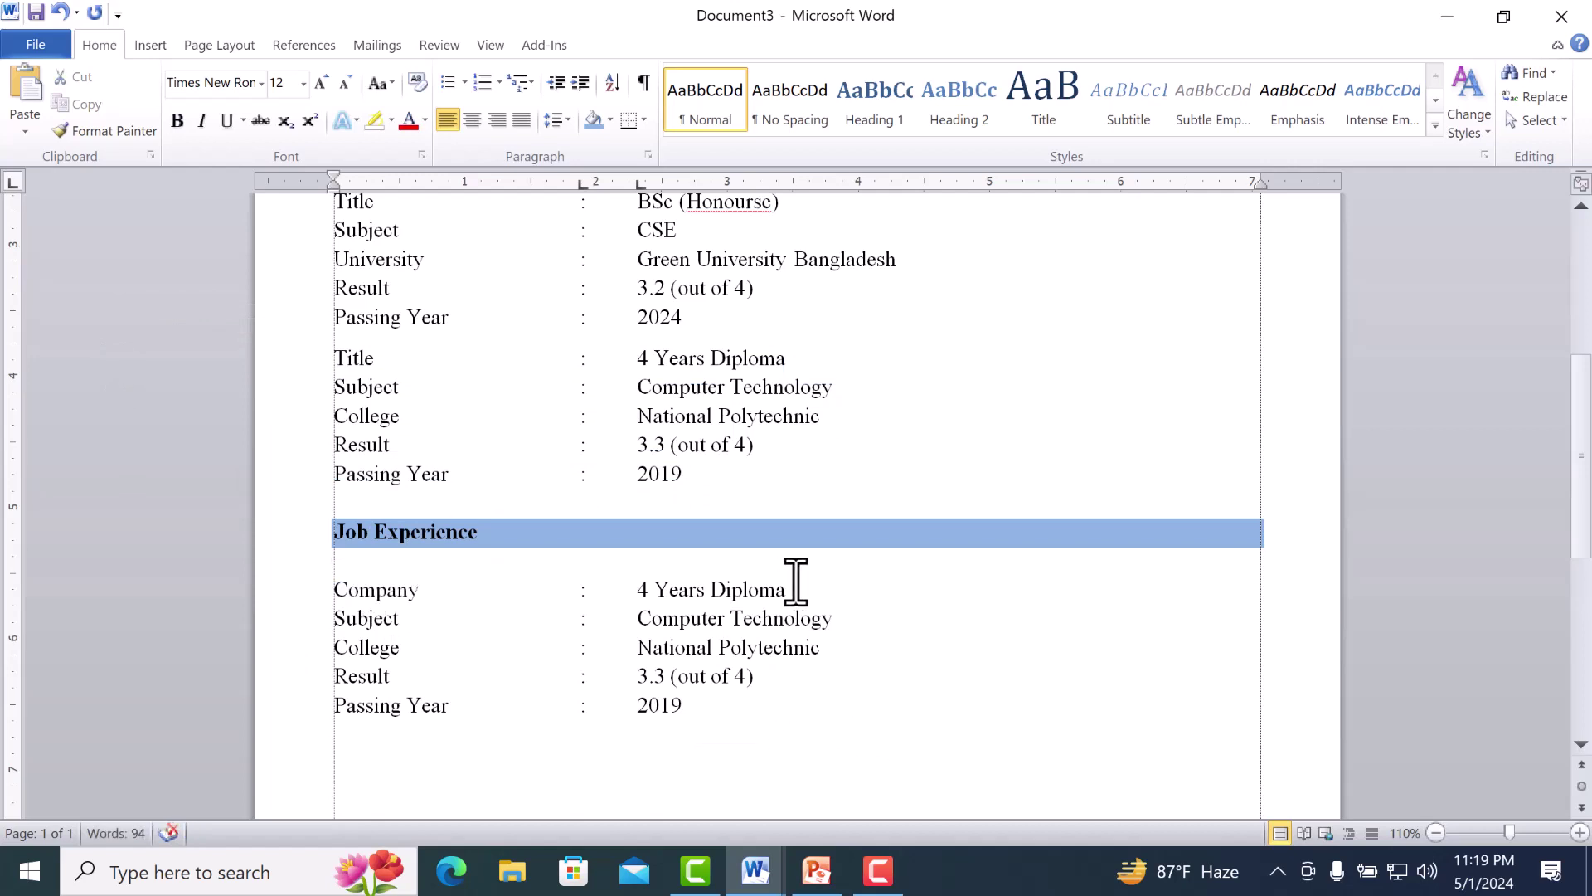
pyautogui.moveTo(786, 590); pyautogui.dragTo(637, 591)
pyautogui.write('Linku')
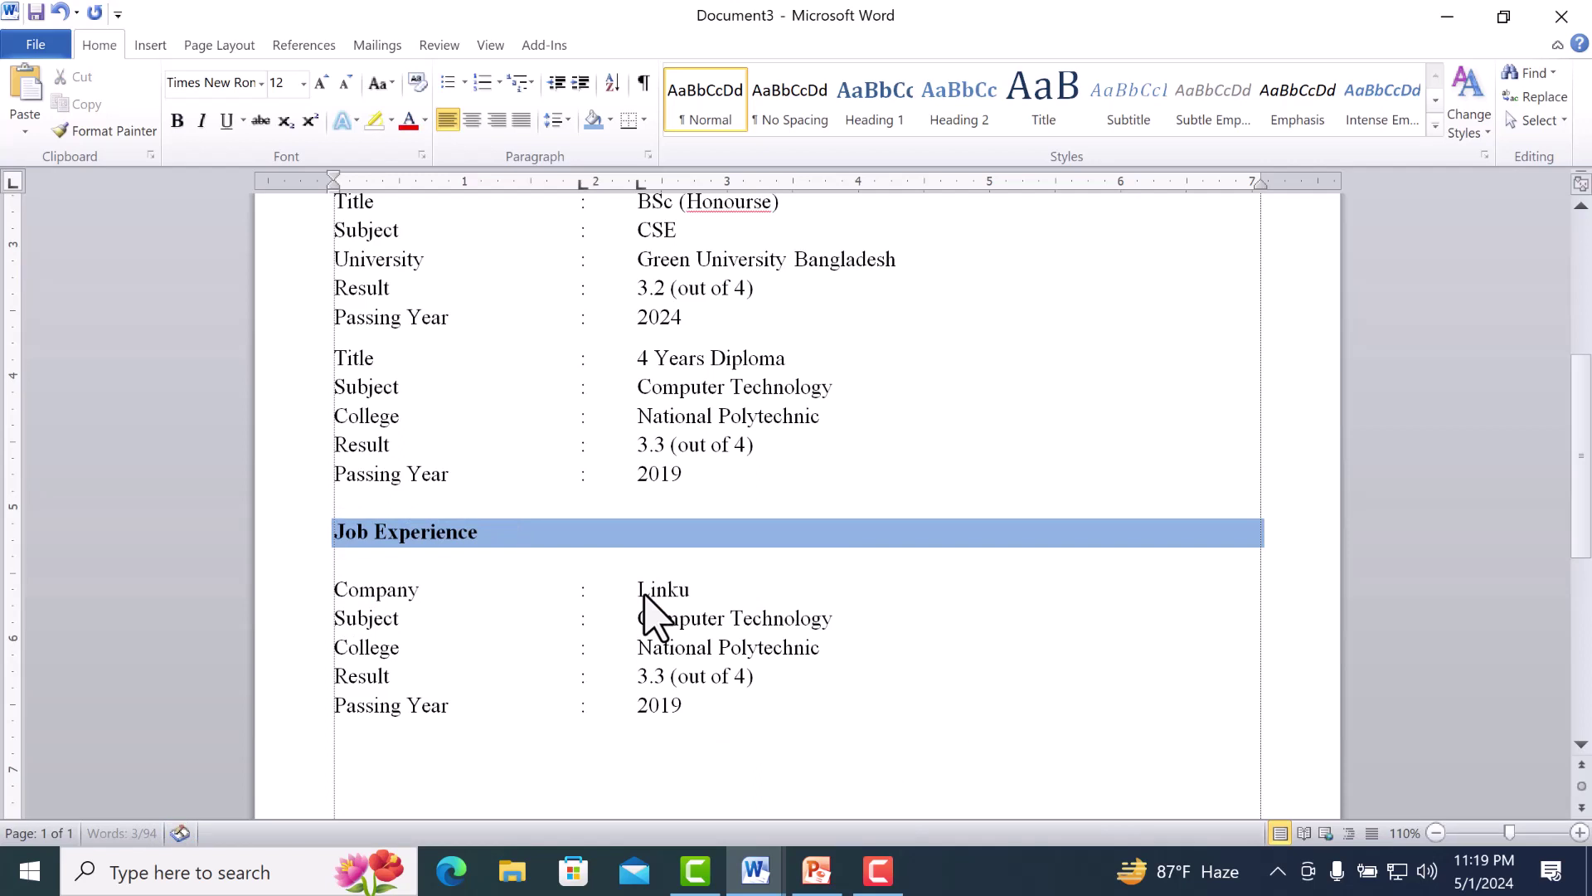
pyautogui.write('ology')
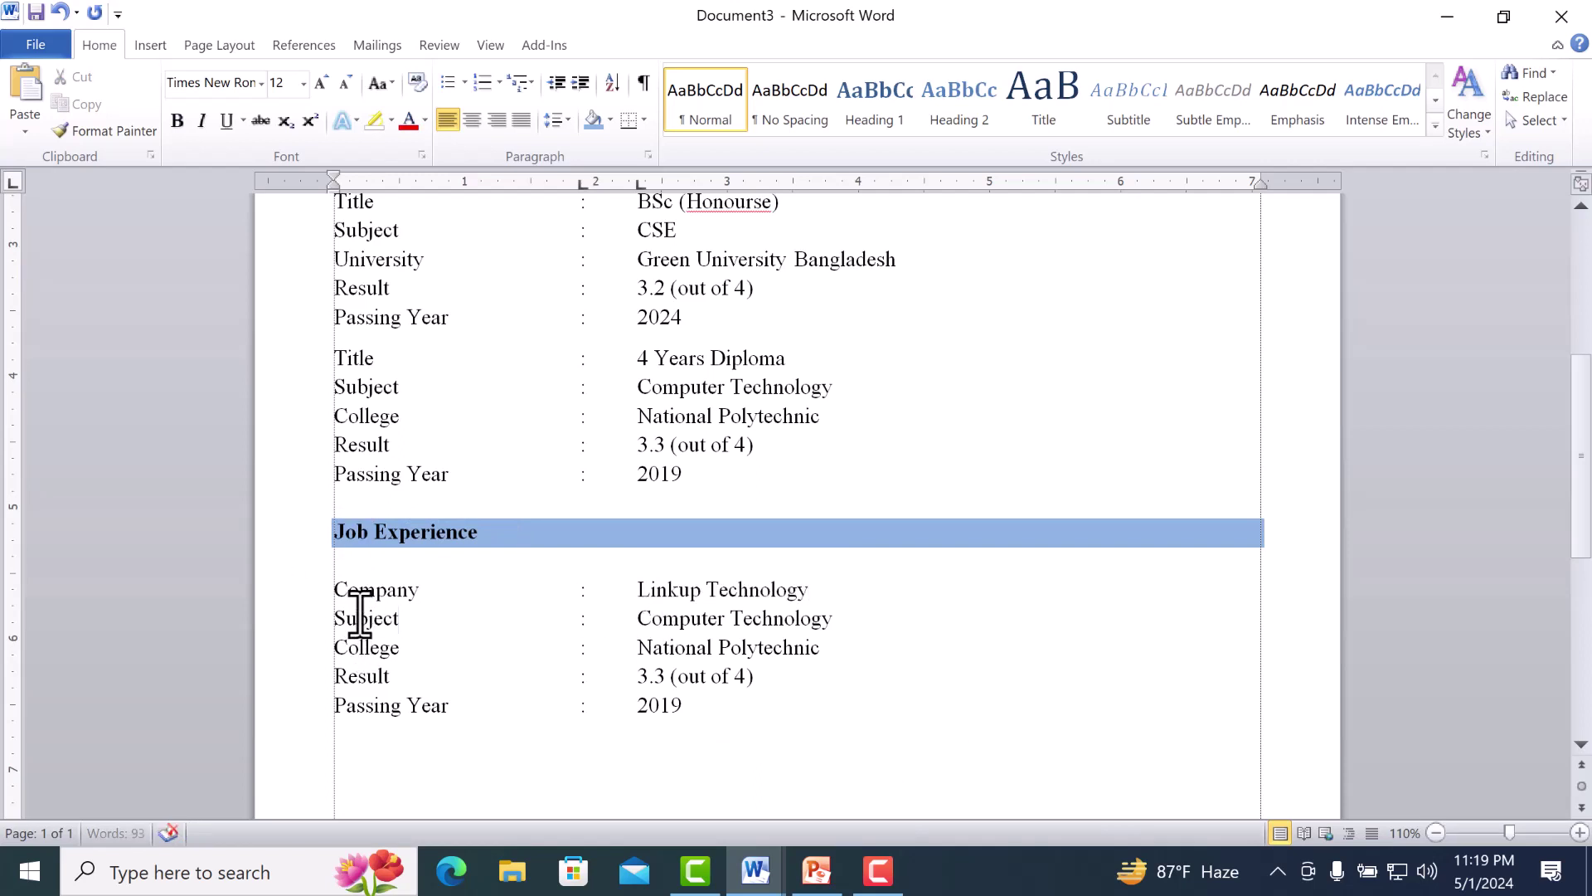
# Change the second row to Position: Software Developer.
pyautogui.doubleClick(358, 618)
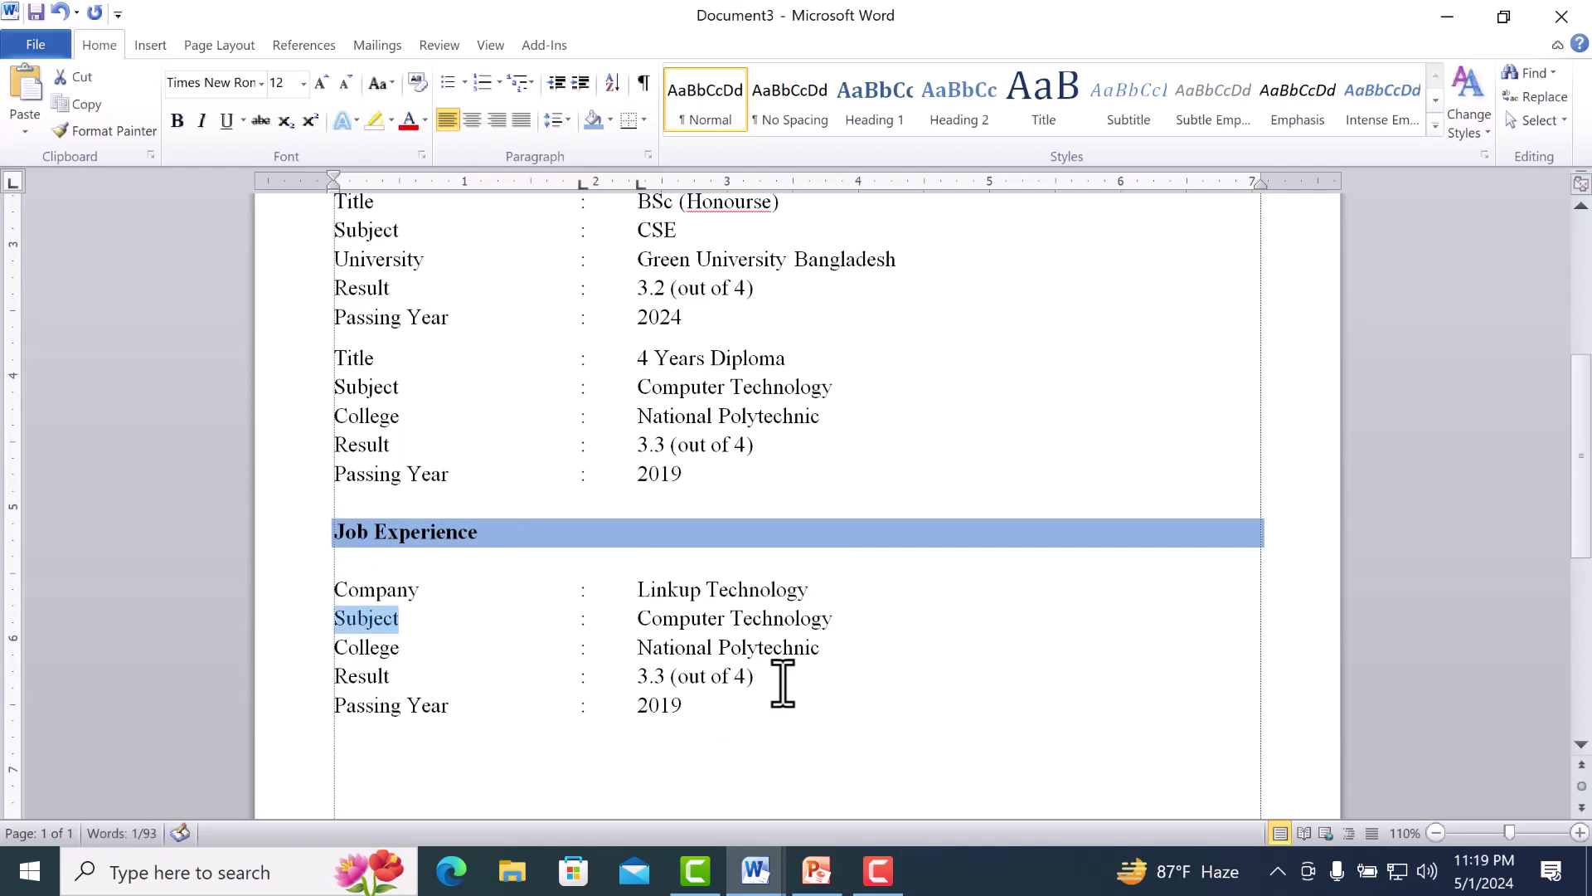
pyautogui.write('Pso')
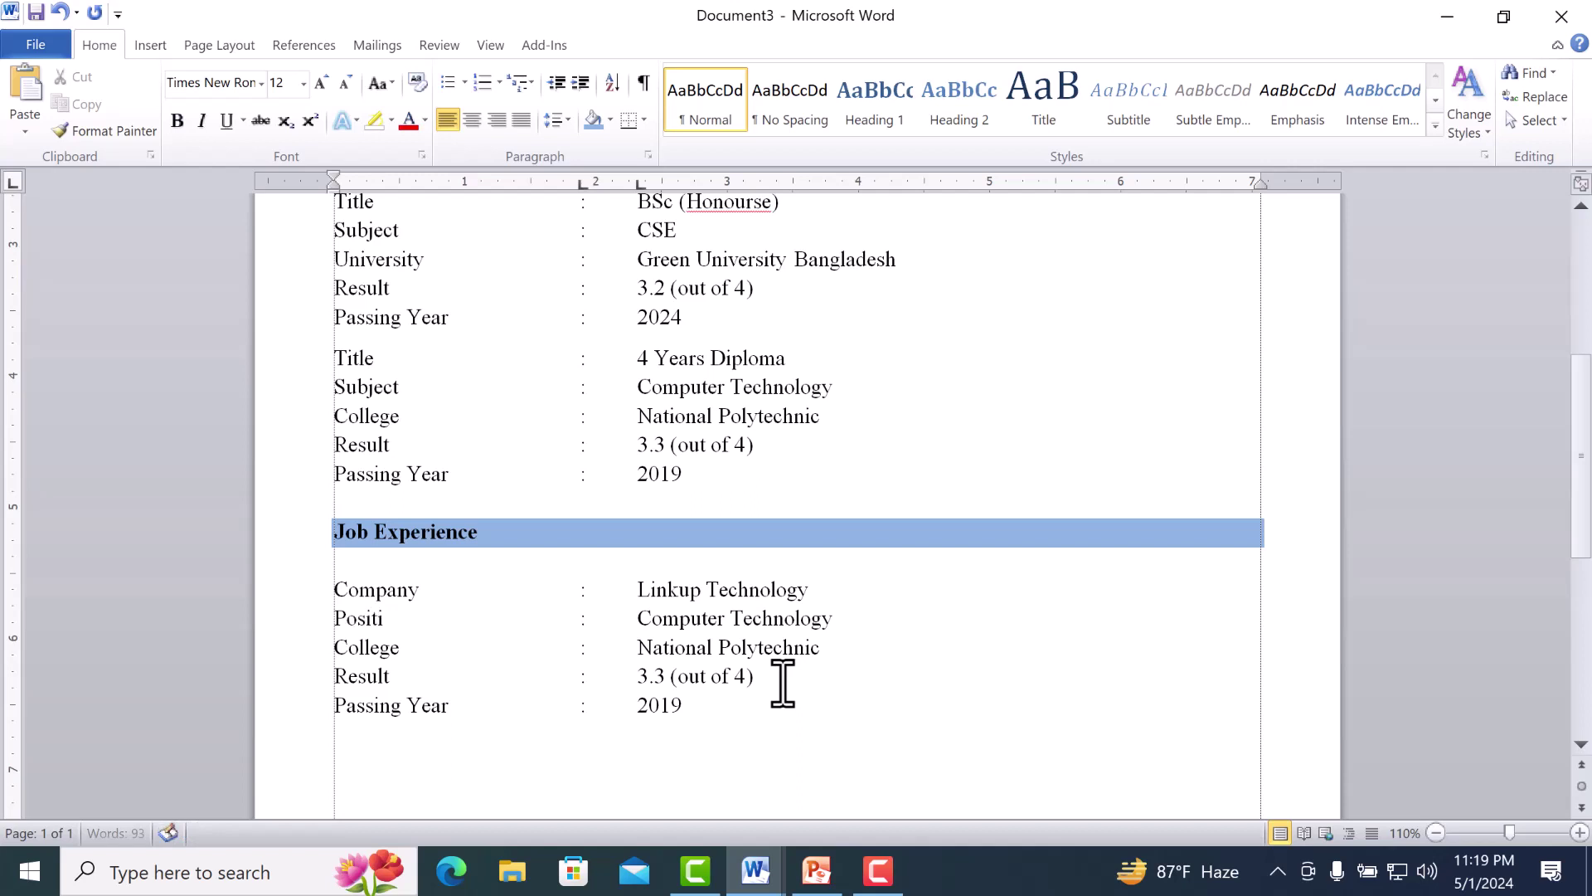
pyautogui.moveTo(835, 617); pyautogui.dragTo(653, 613)
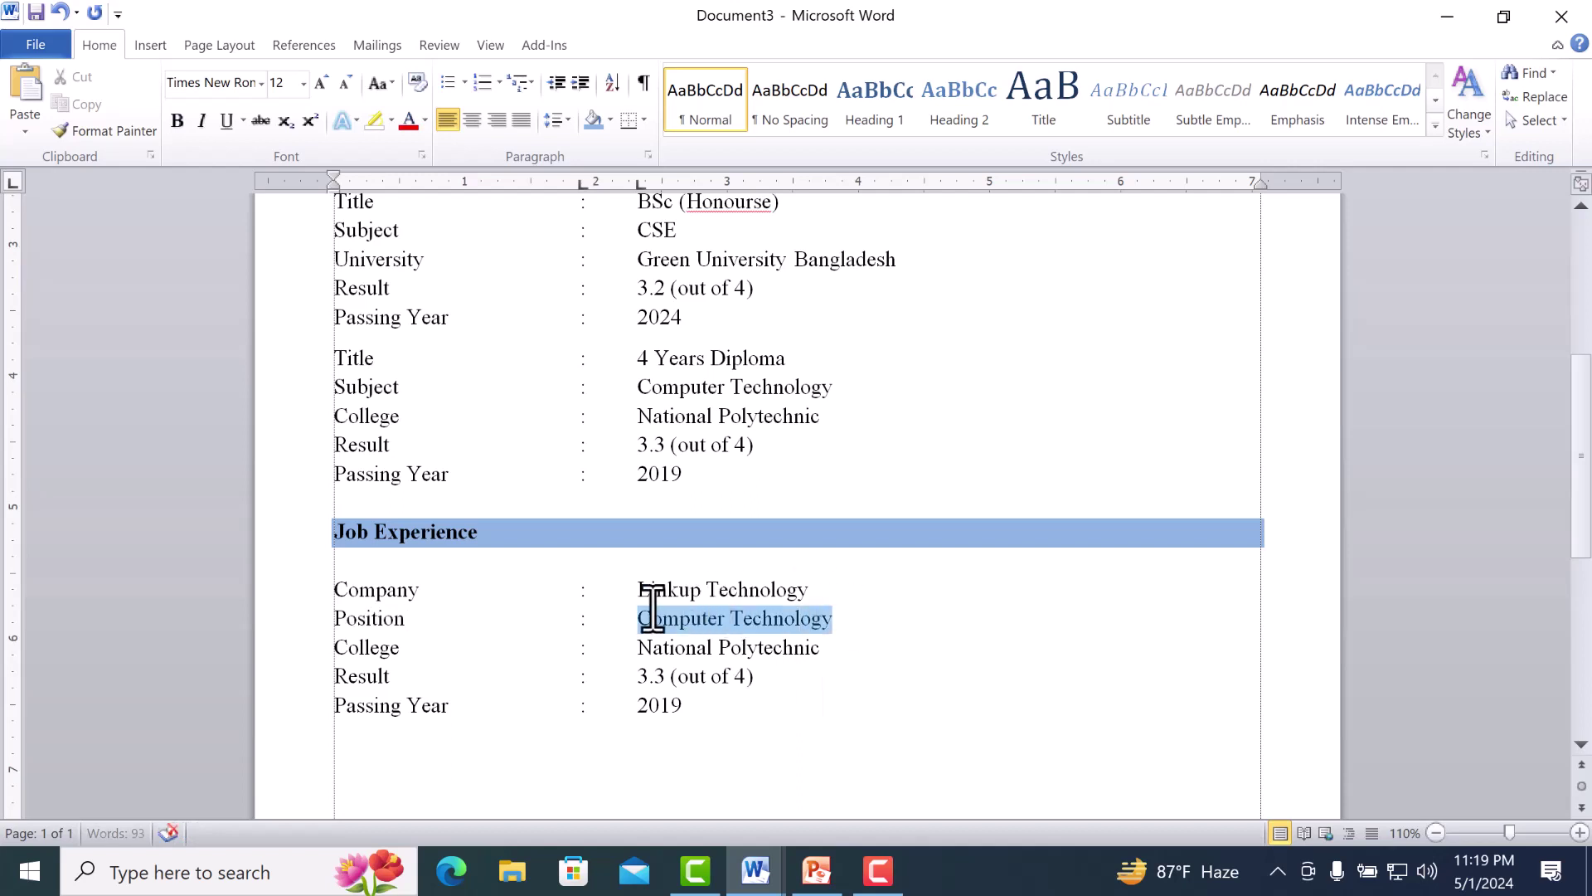
pyautogui.write('S')
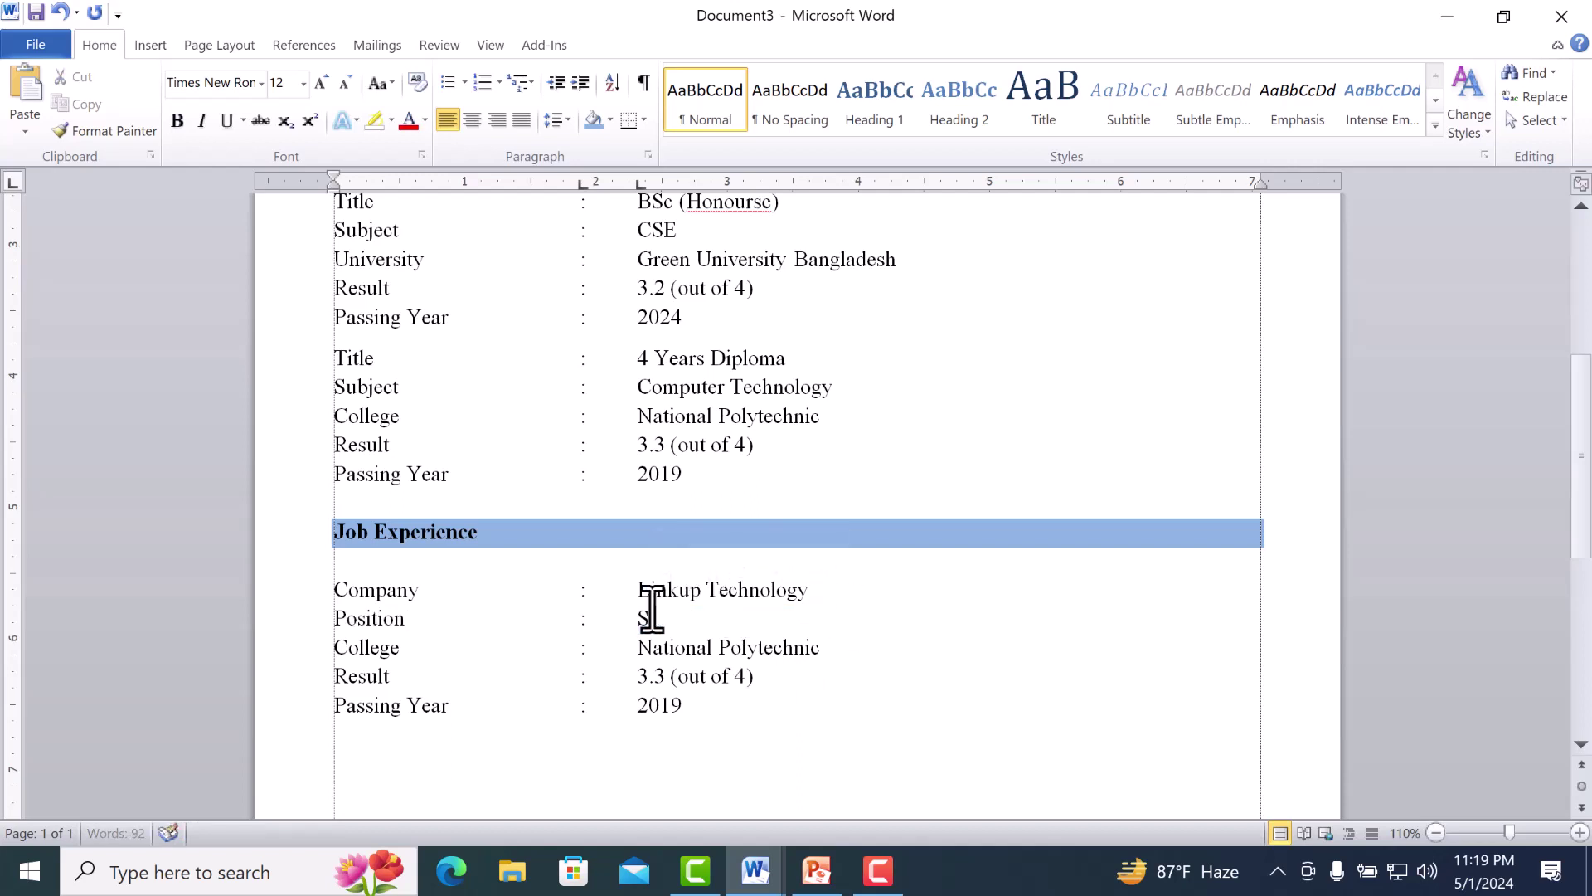
pyautogui.press('BackSpace')
pyautogui.press('BackSpace')
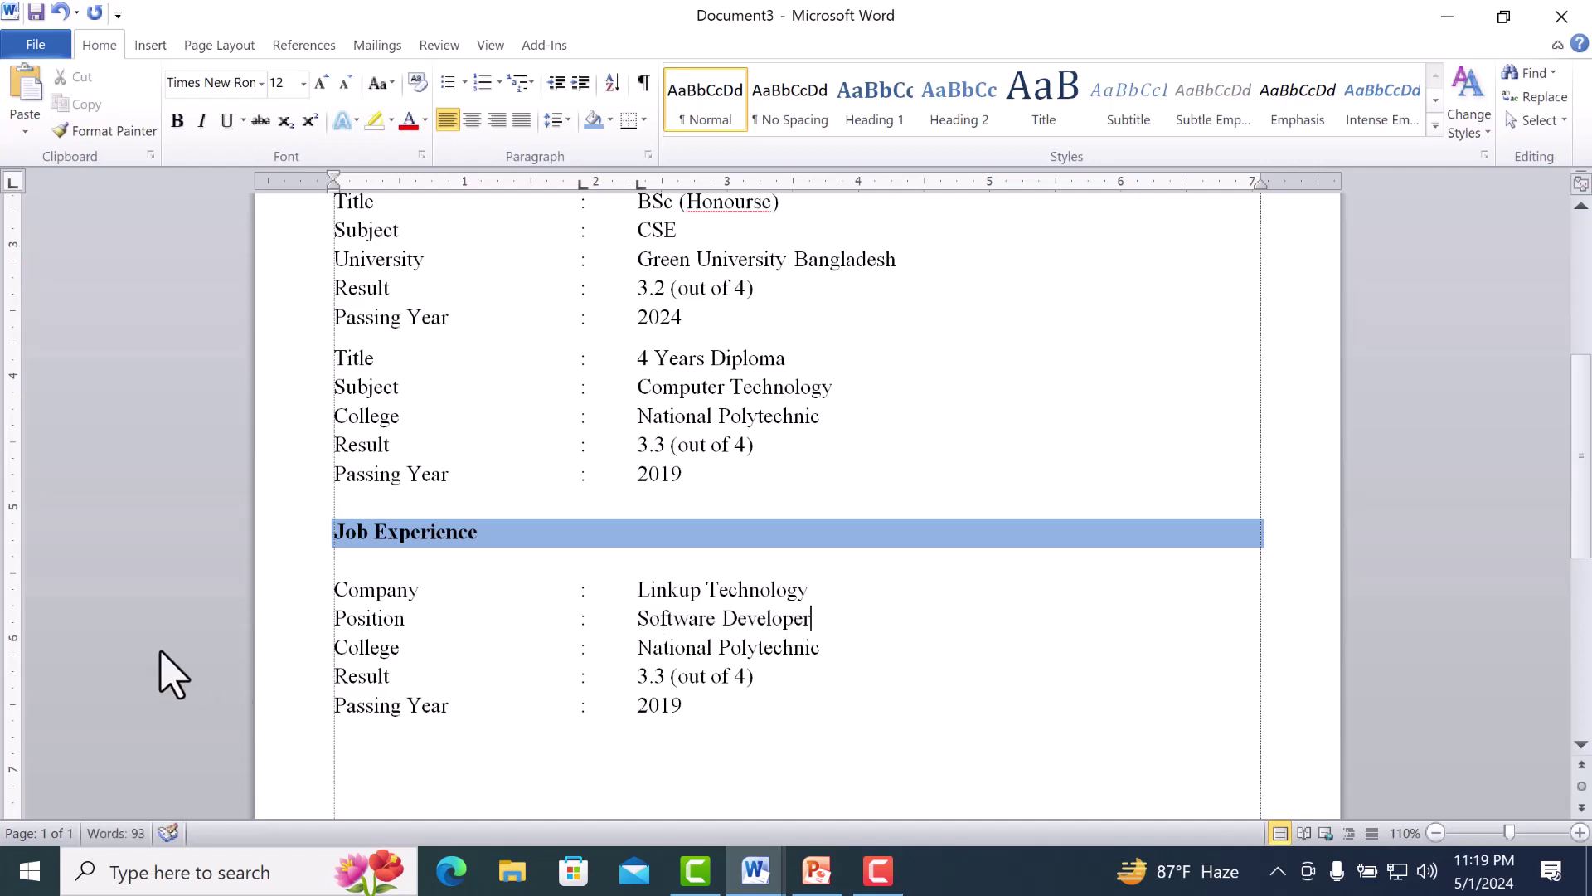
# Turn the third row into Joining Date: 1st September, 2022 to Present Now.
pyautogui.doubleClick(345, 647)
pyautogui.write('Joini')
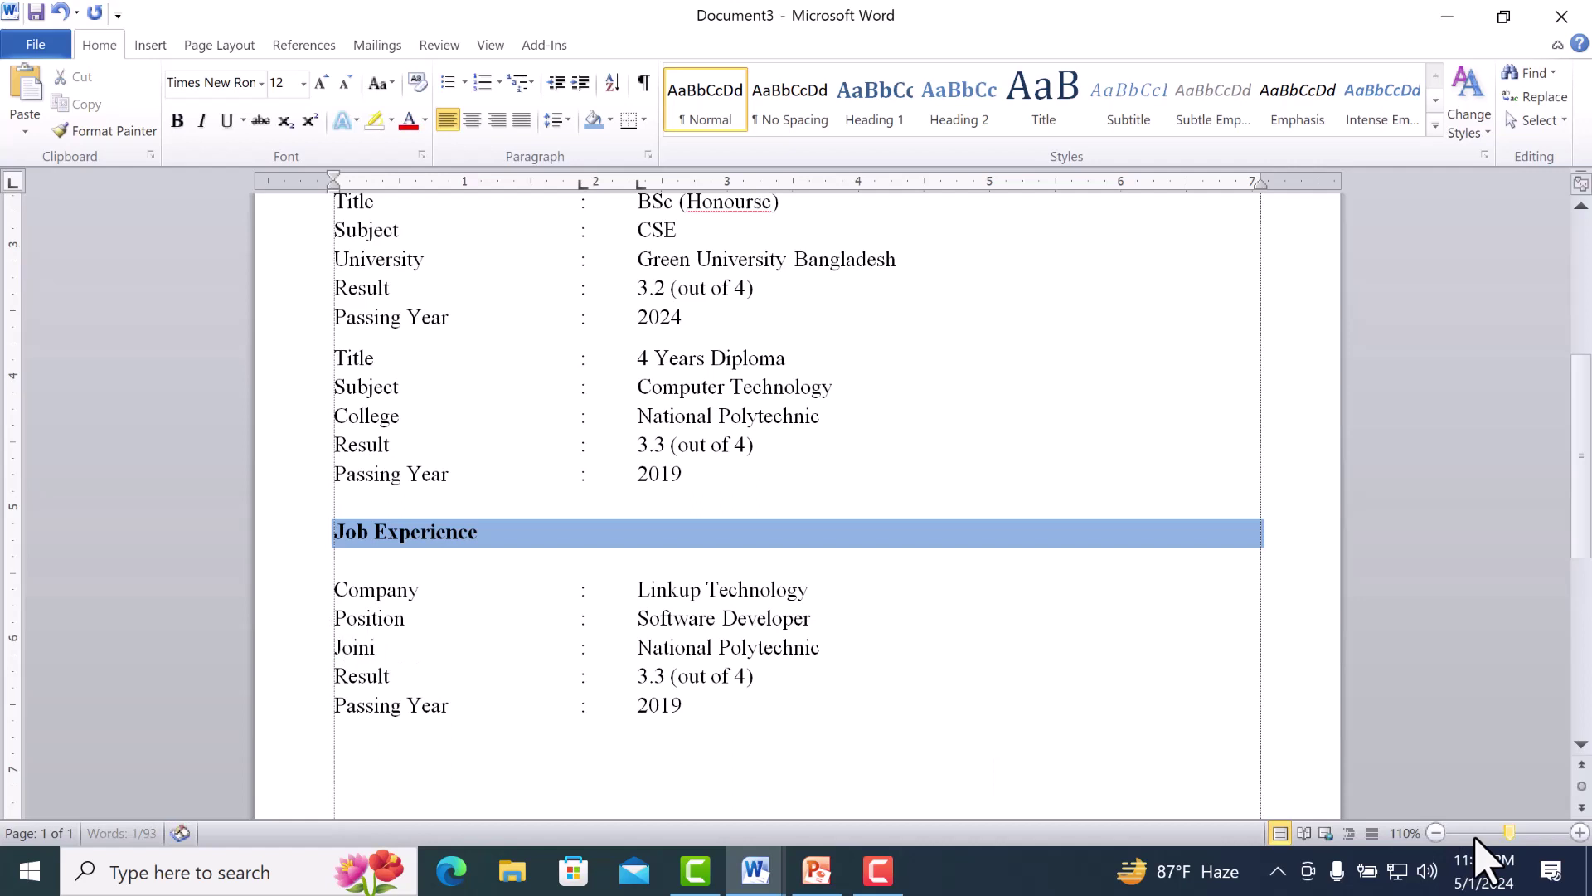
pyautogui.write('ng Dat')
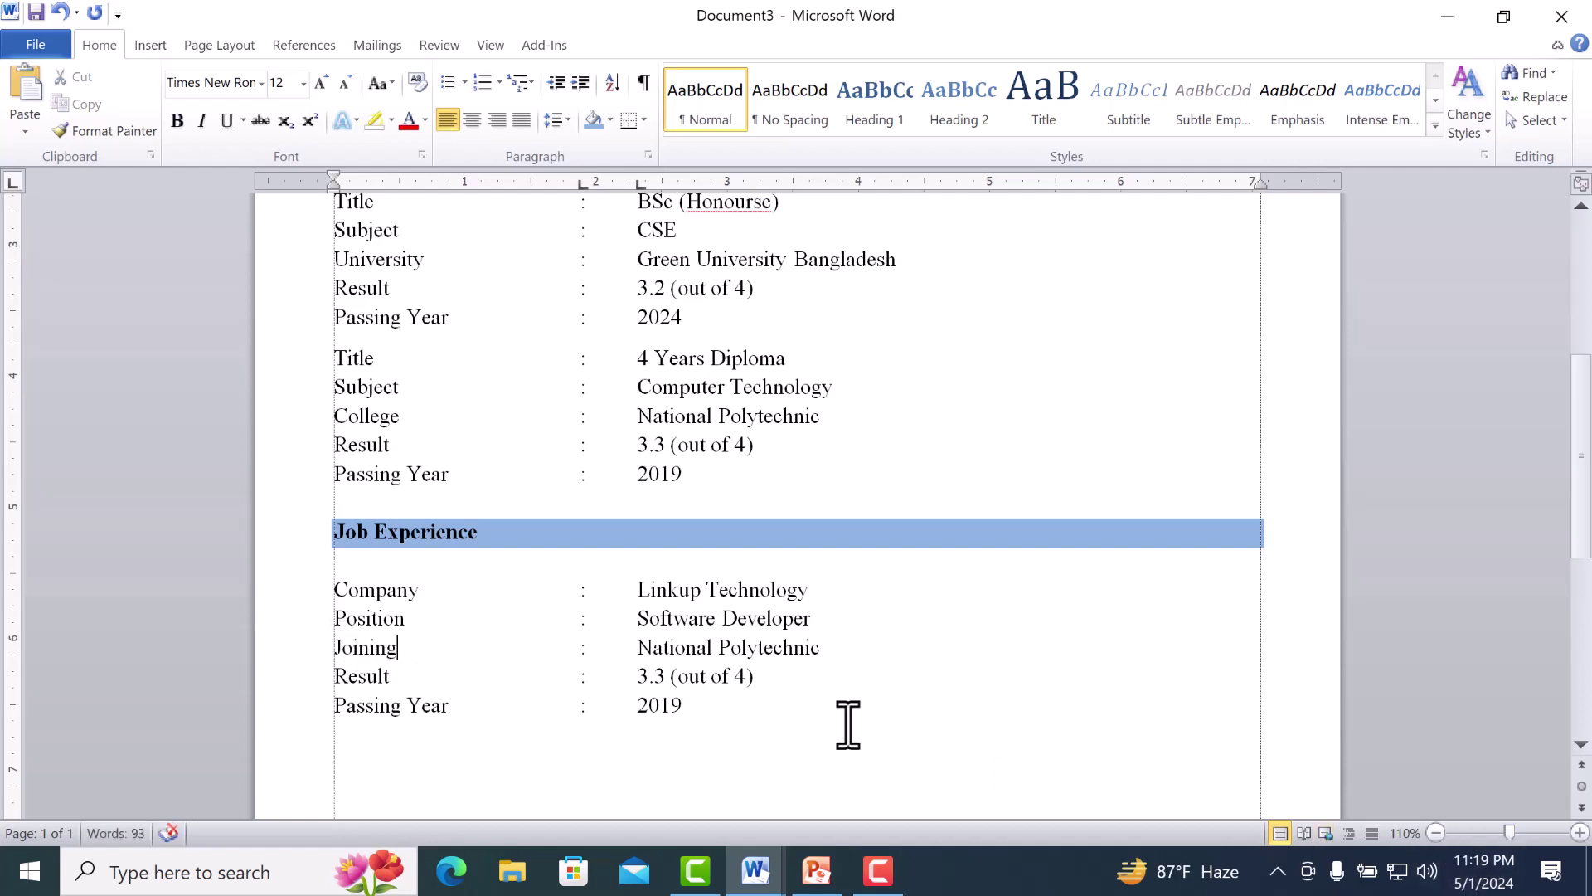
pyautogui.write('e')
pyautogui.moveTo(828, 648); pyautogui.dragTo(640, 649)
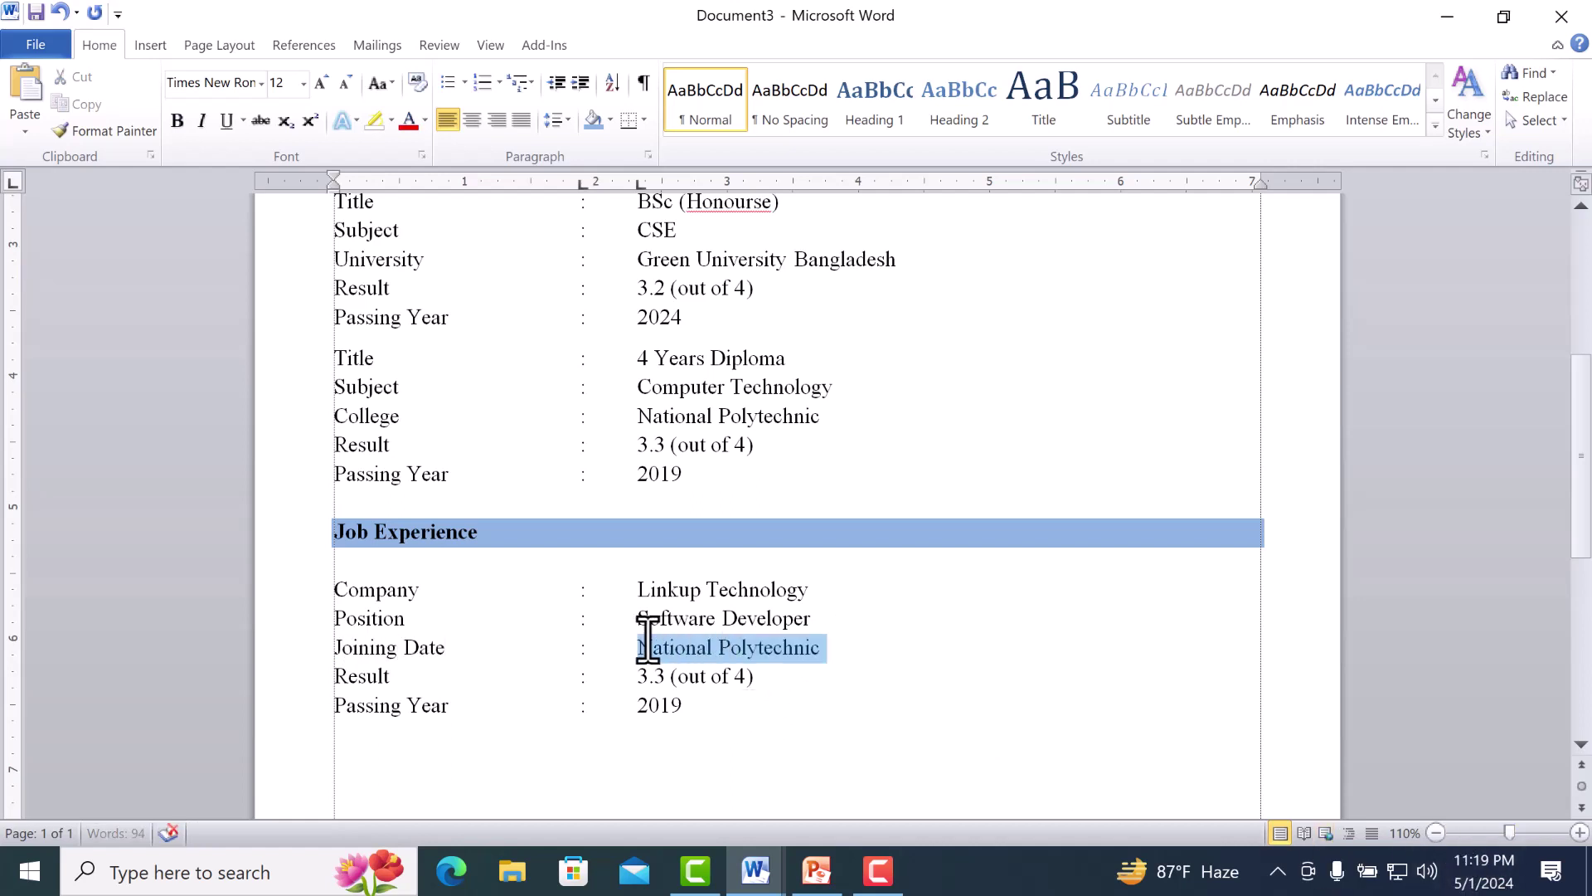
pyautogui.write('1')
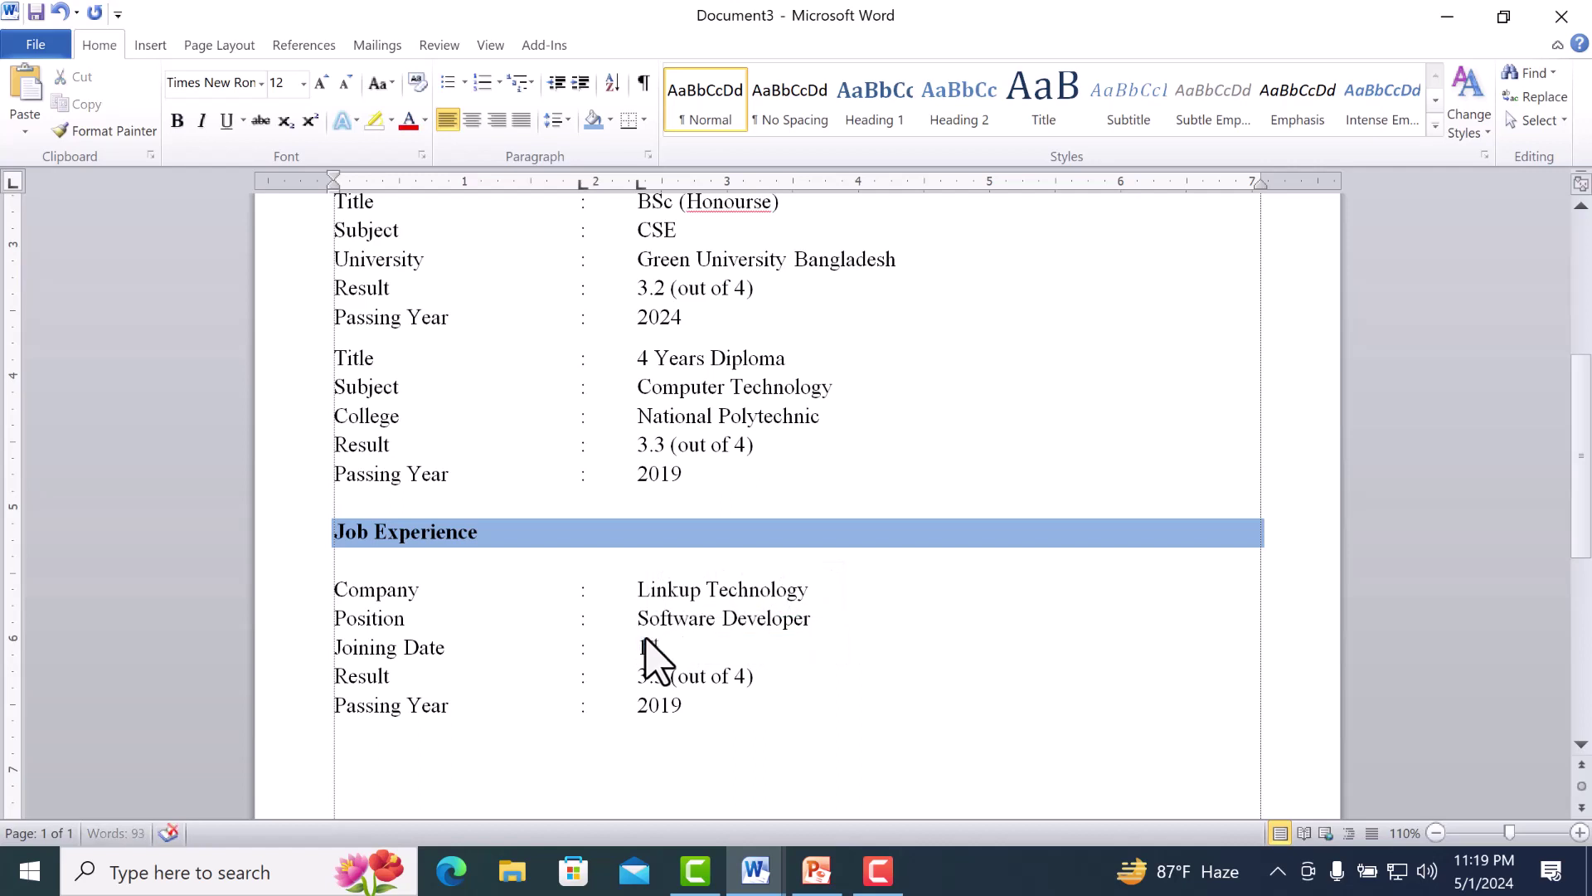
pyautogui.press('BackSpace')
pyautogui.press('BackSpace')
pyautogui.write('ep')
pyautogui.write('tem')
pyautogui.press('BackSpace')
pyautogui.write('mbe')
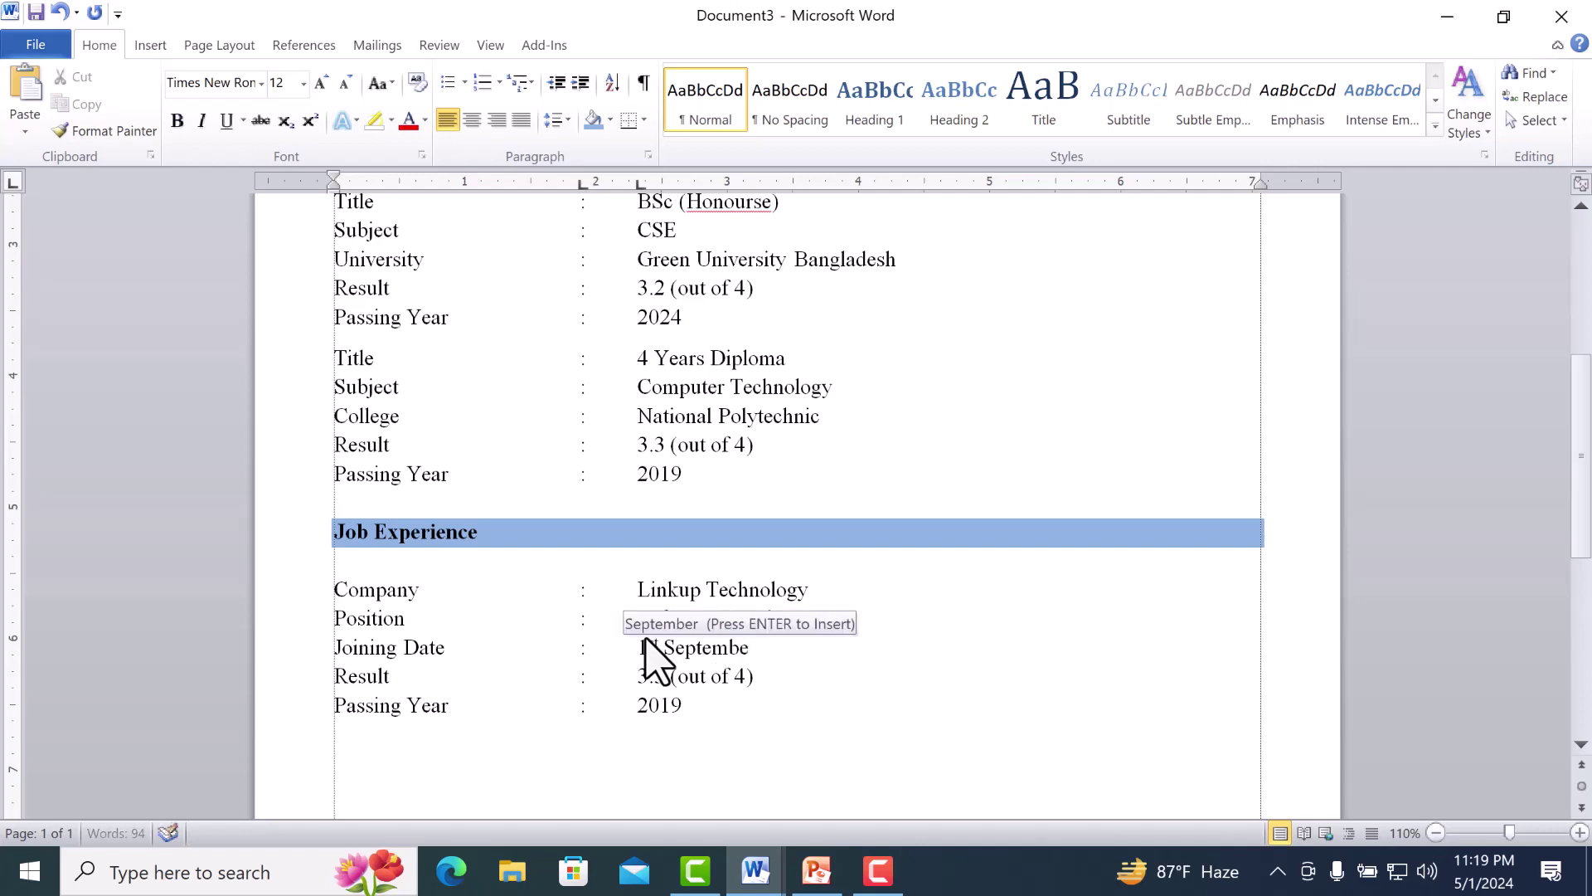
pyautogui.write('r, 2022')
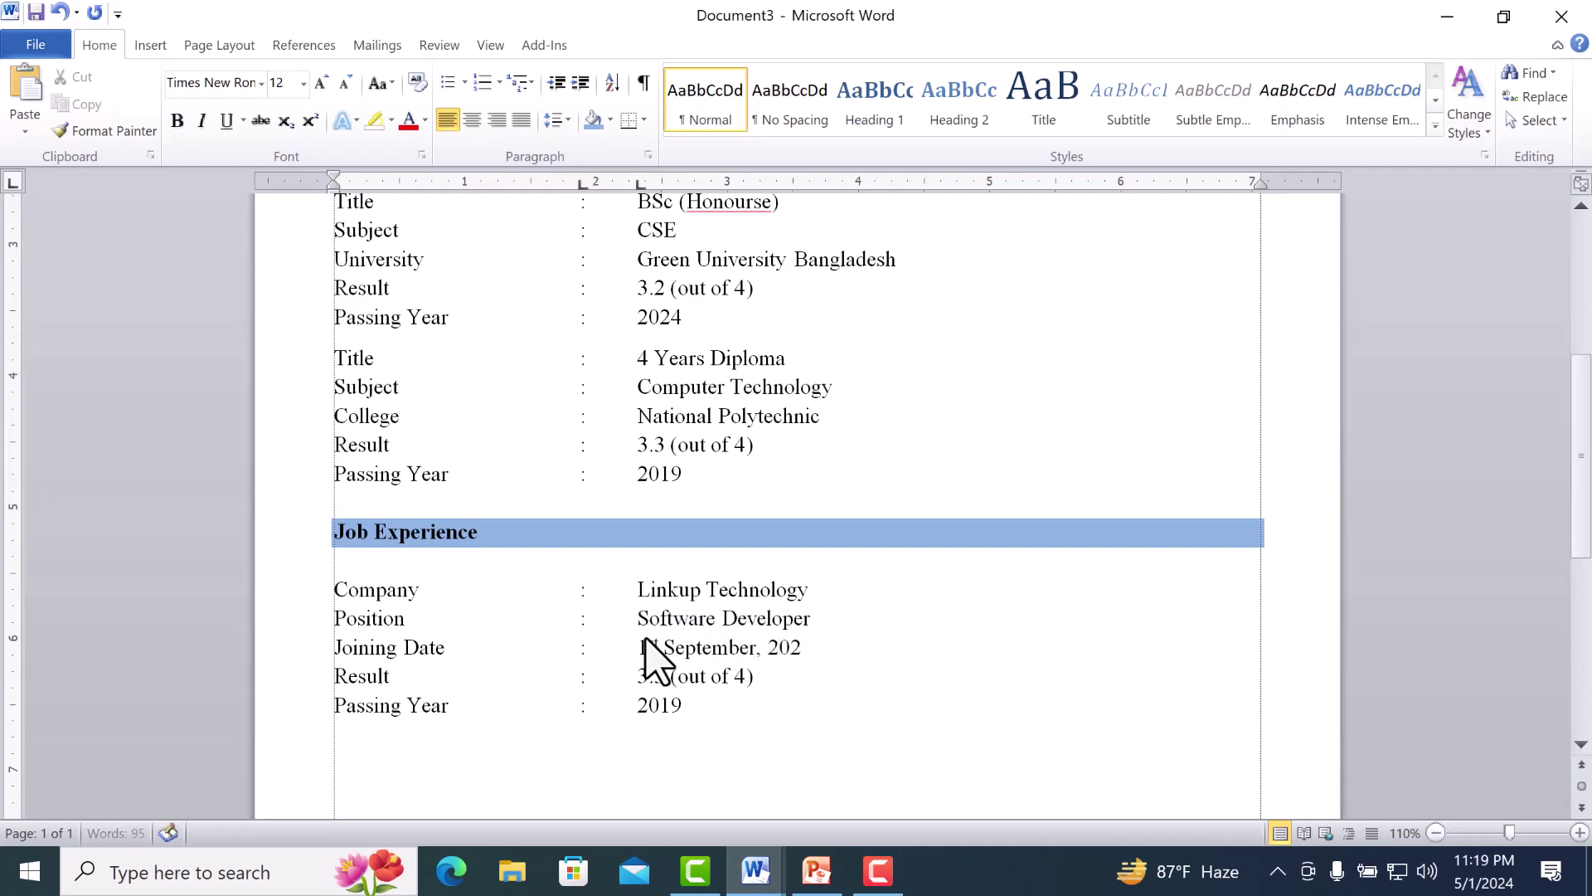
pyautogui.write(' to Present Now')
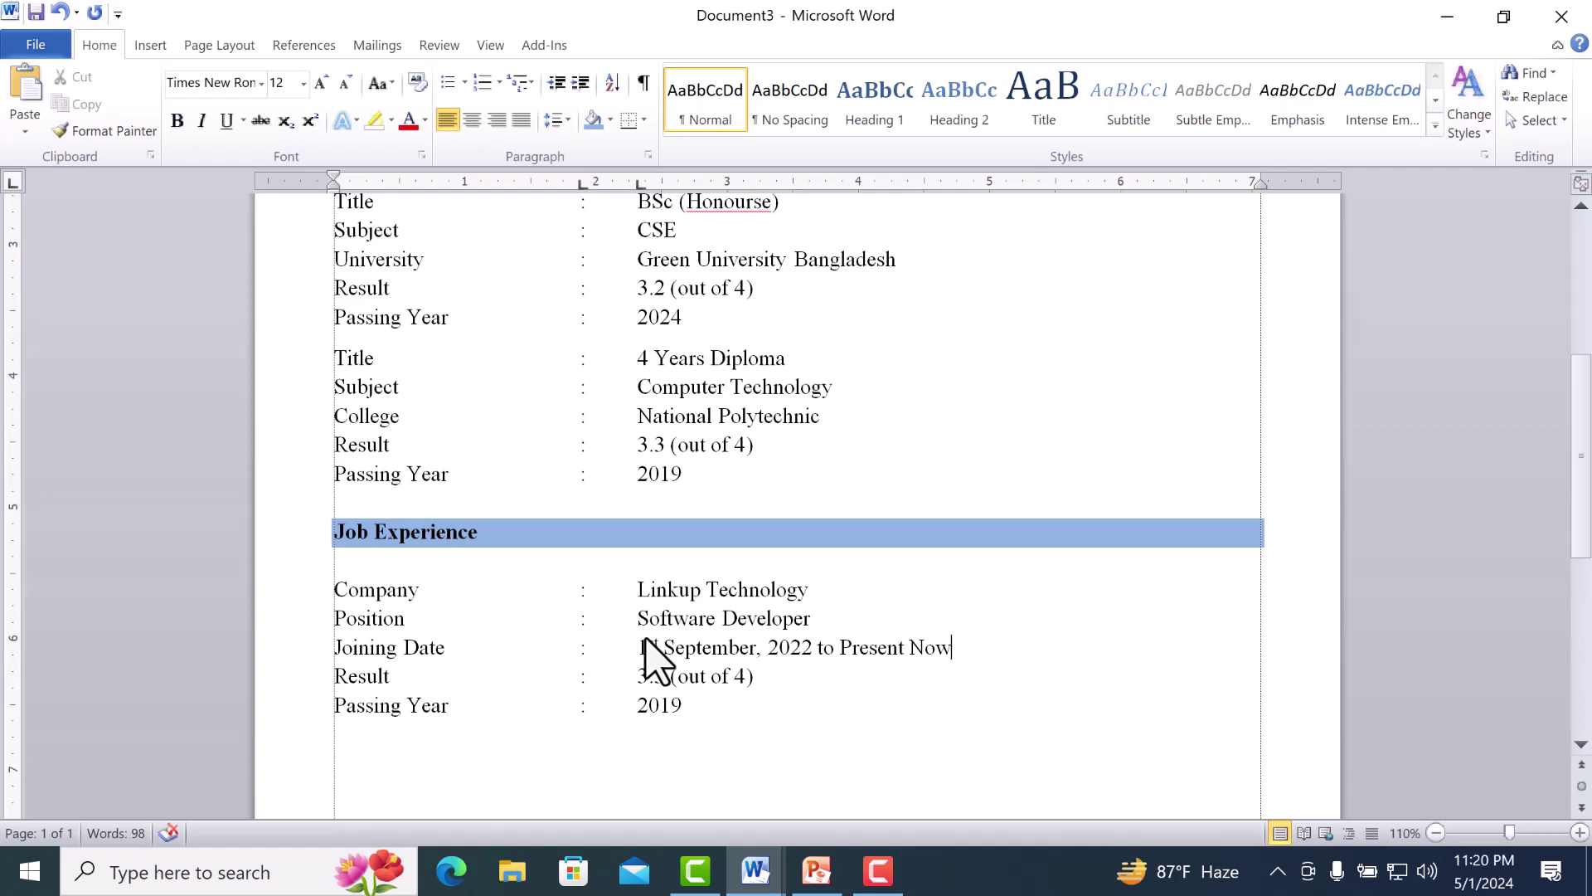
# Delete the Result and Passing Year rows and add a 'Job Responsibilities :' row, fixing its spelling.
pyautogui.moveTo(694, 709); pyautogui.dragTo(210, 690)
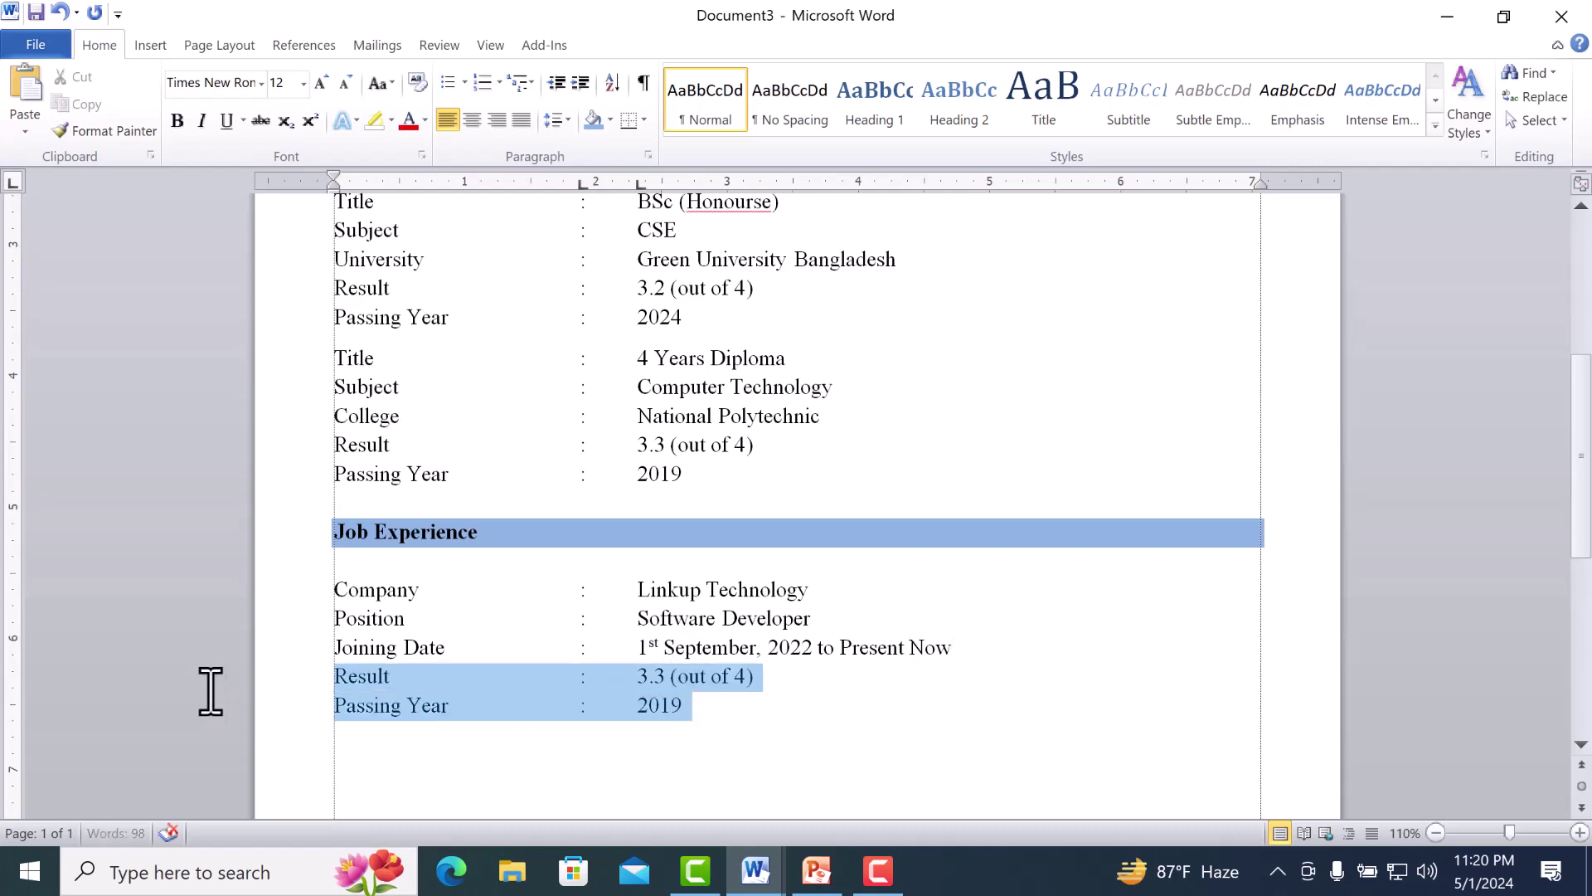
pyautogui.press('Delete')
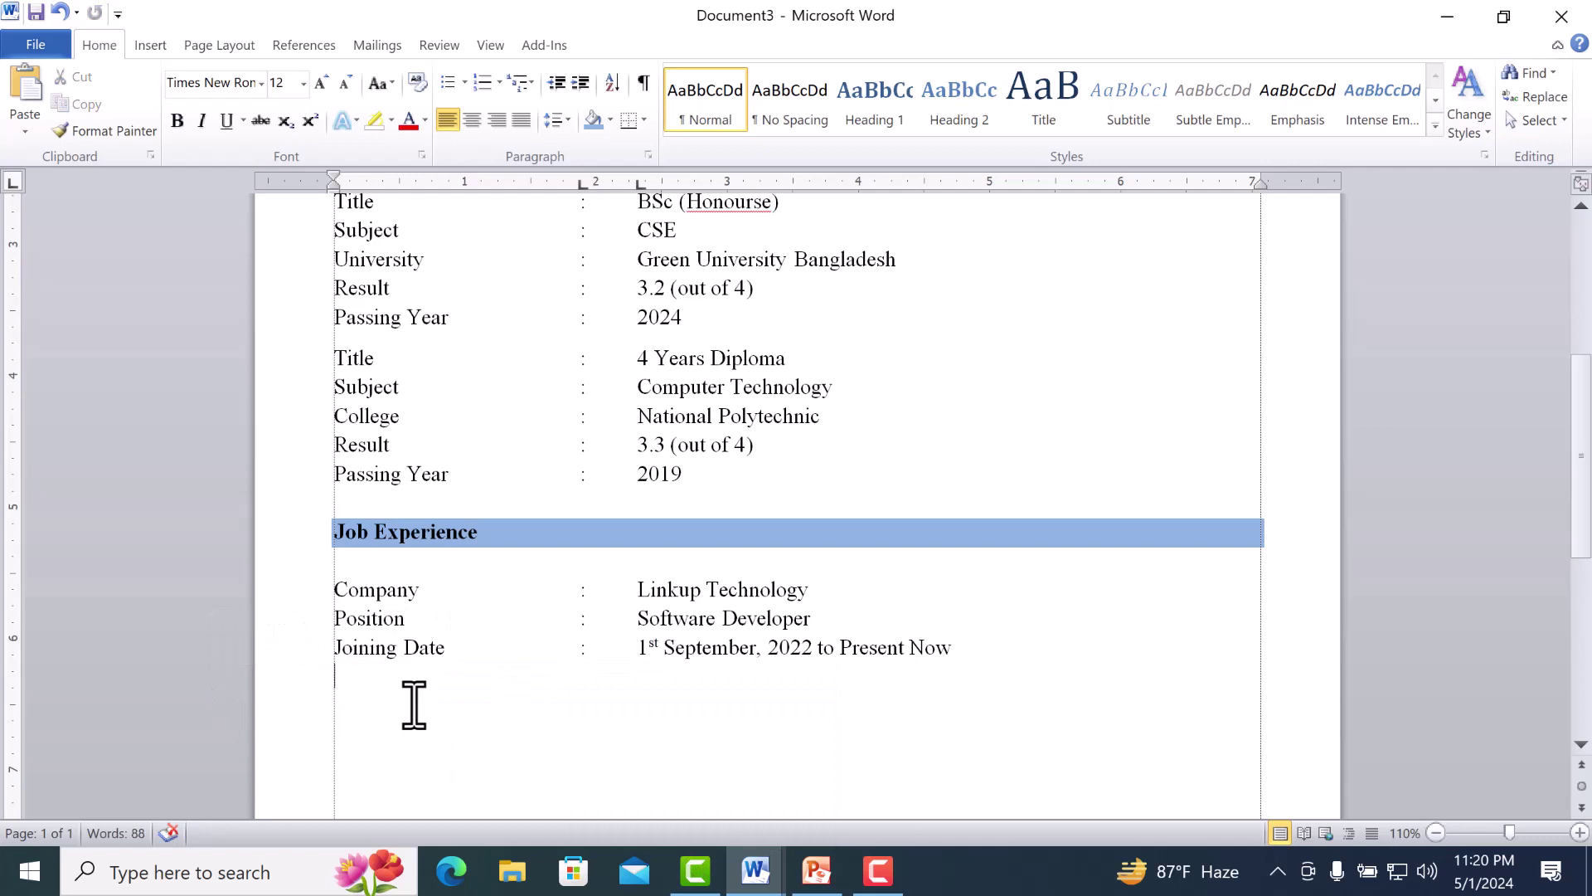
pyautogui.write('Job Resp')
pyautogui.write('onsibilite')
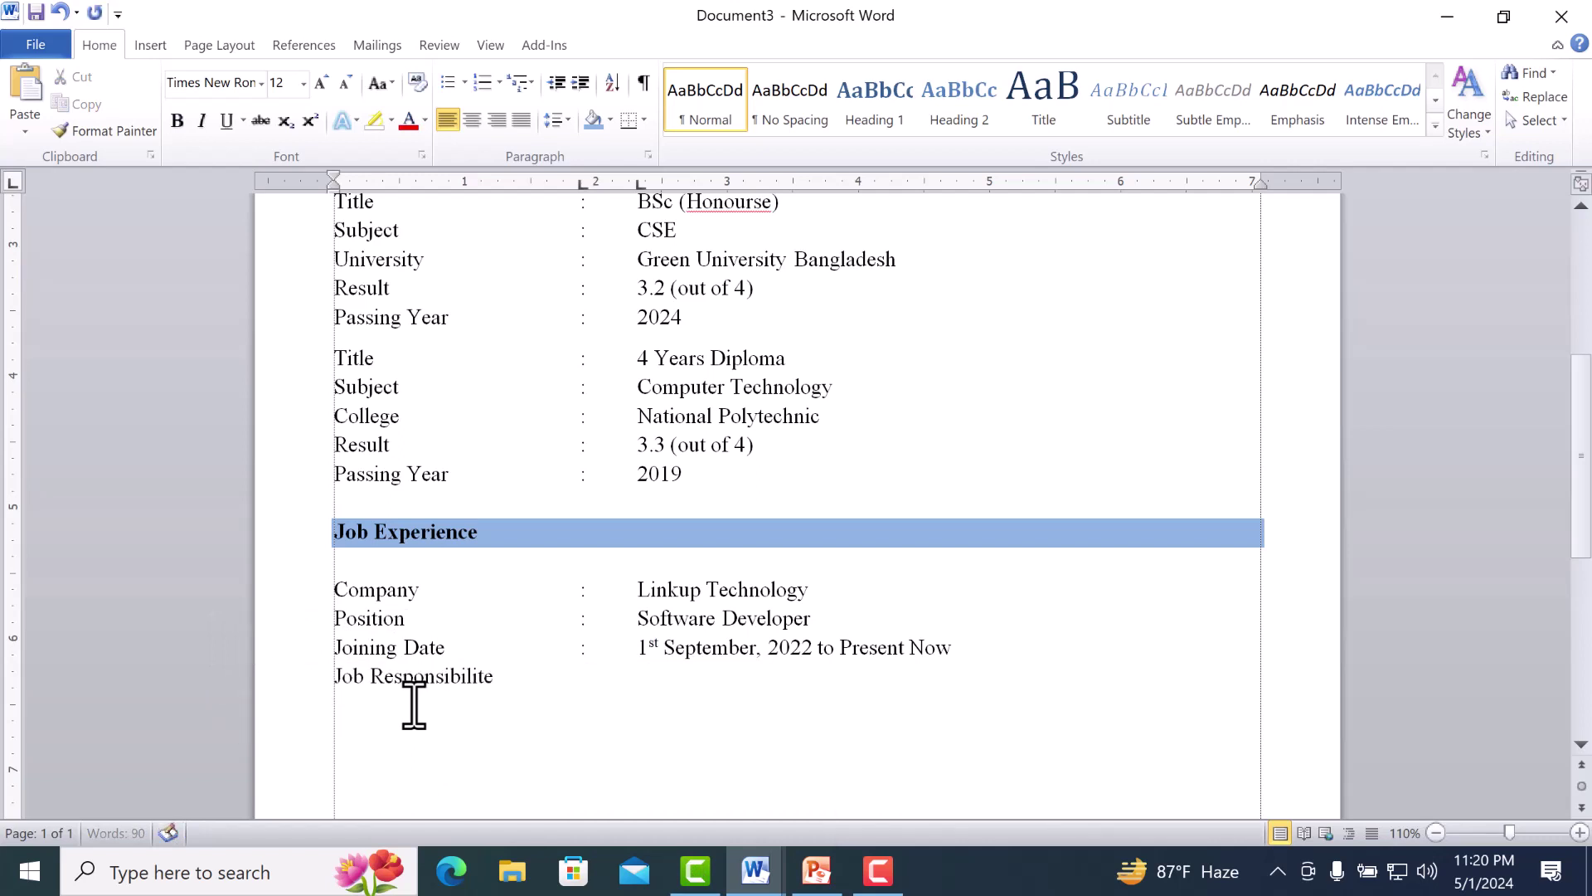
pyautogui.write(':')
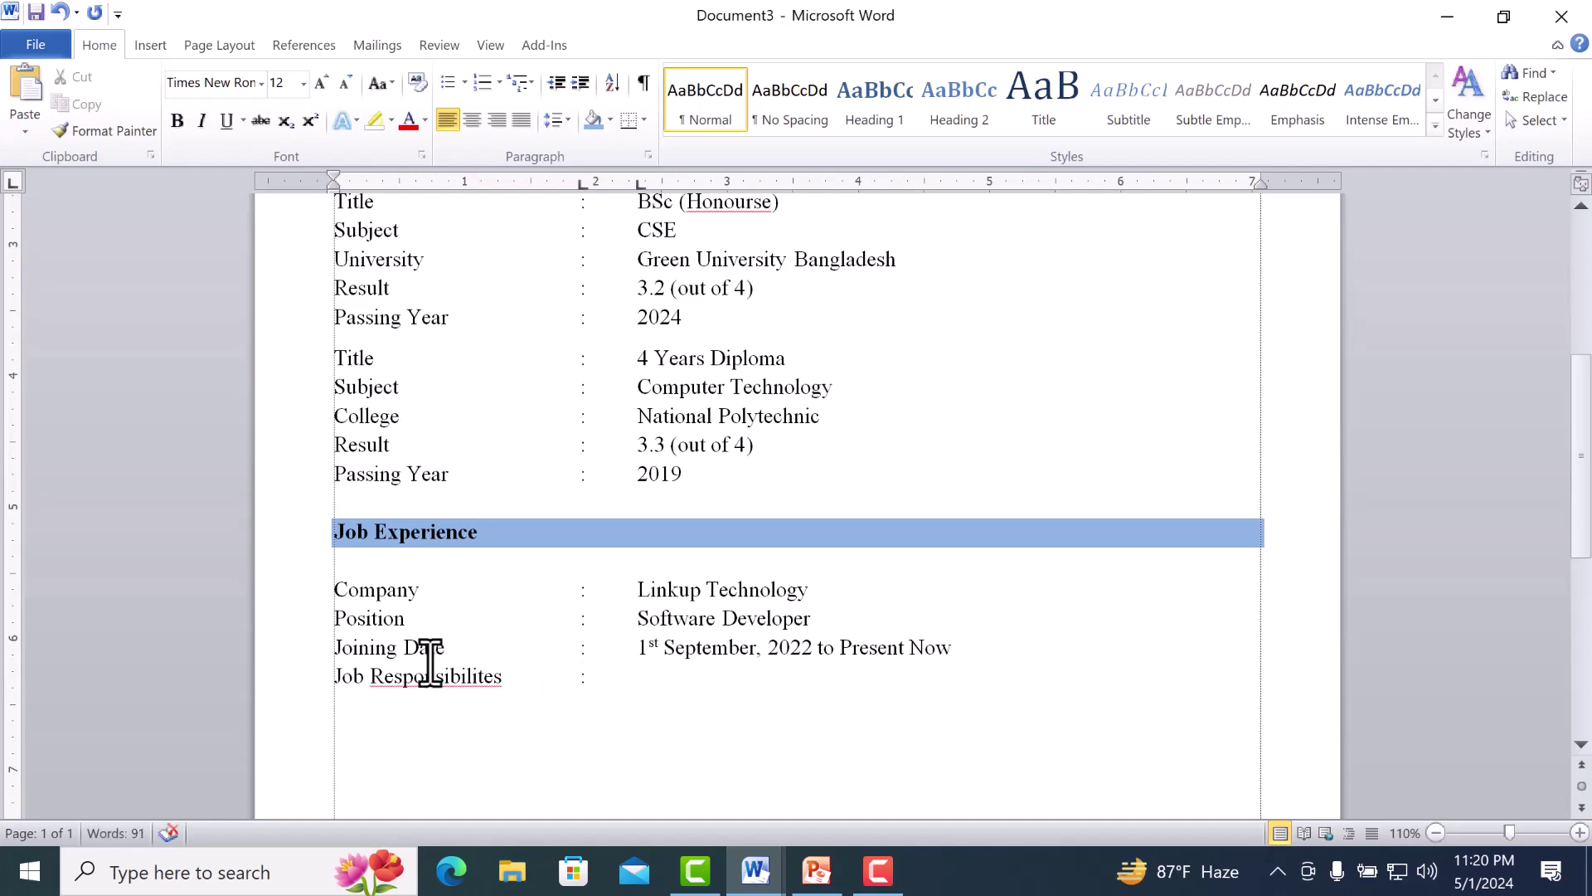
pyautogui.press('Return')
pyautogui.rightClick(462, 683)
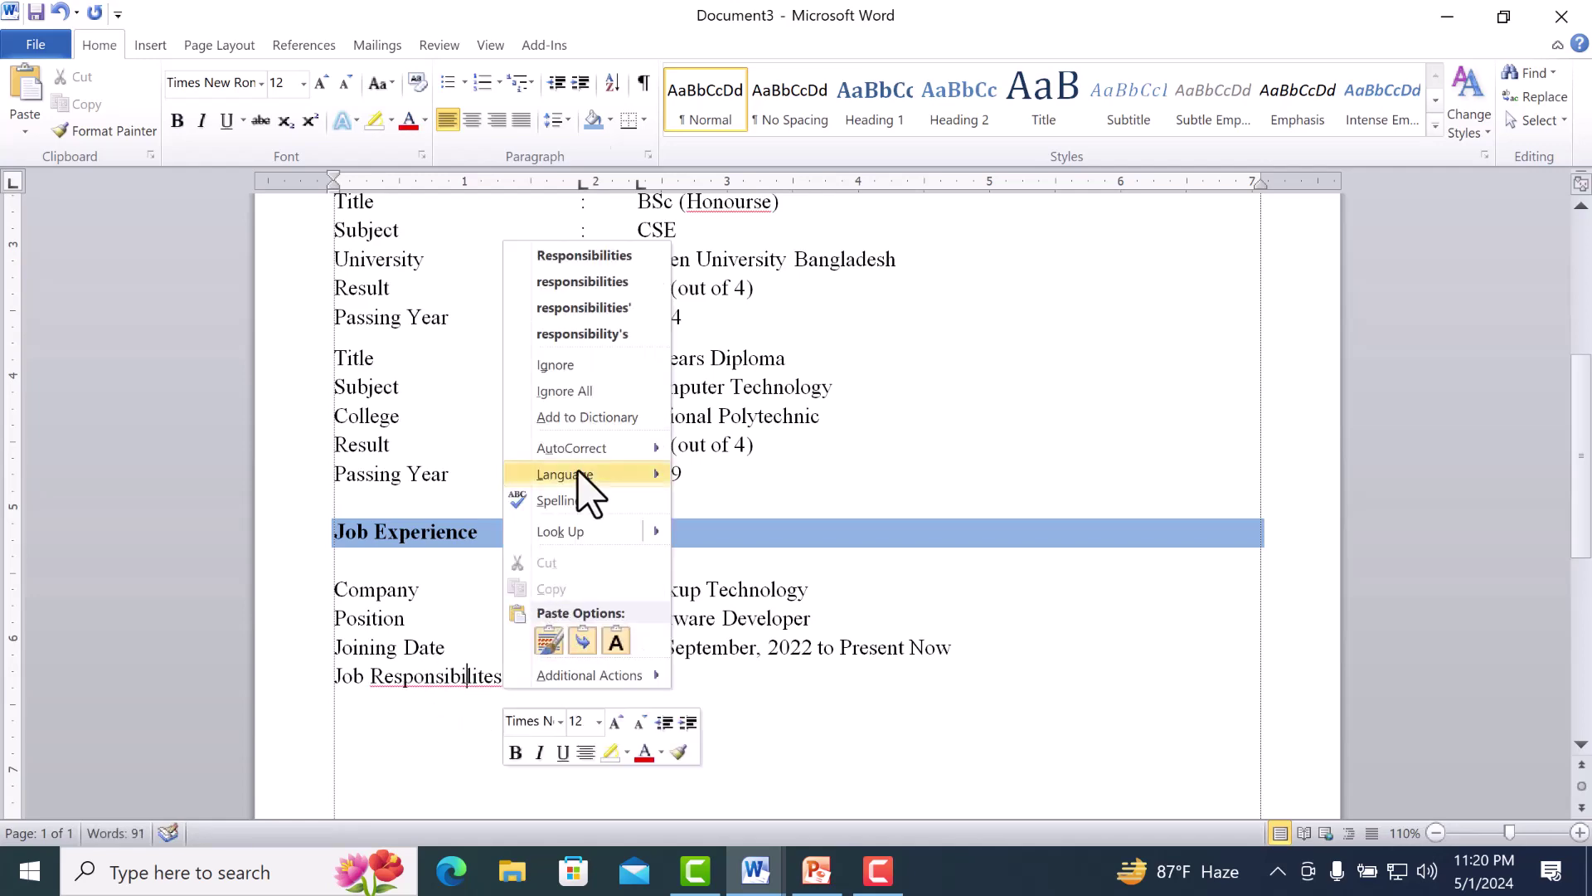
pyautogui.click(580, 256)
pyautogui.moveTo(755, 872)
pyautogui.click(675, 774)
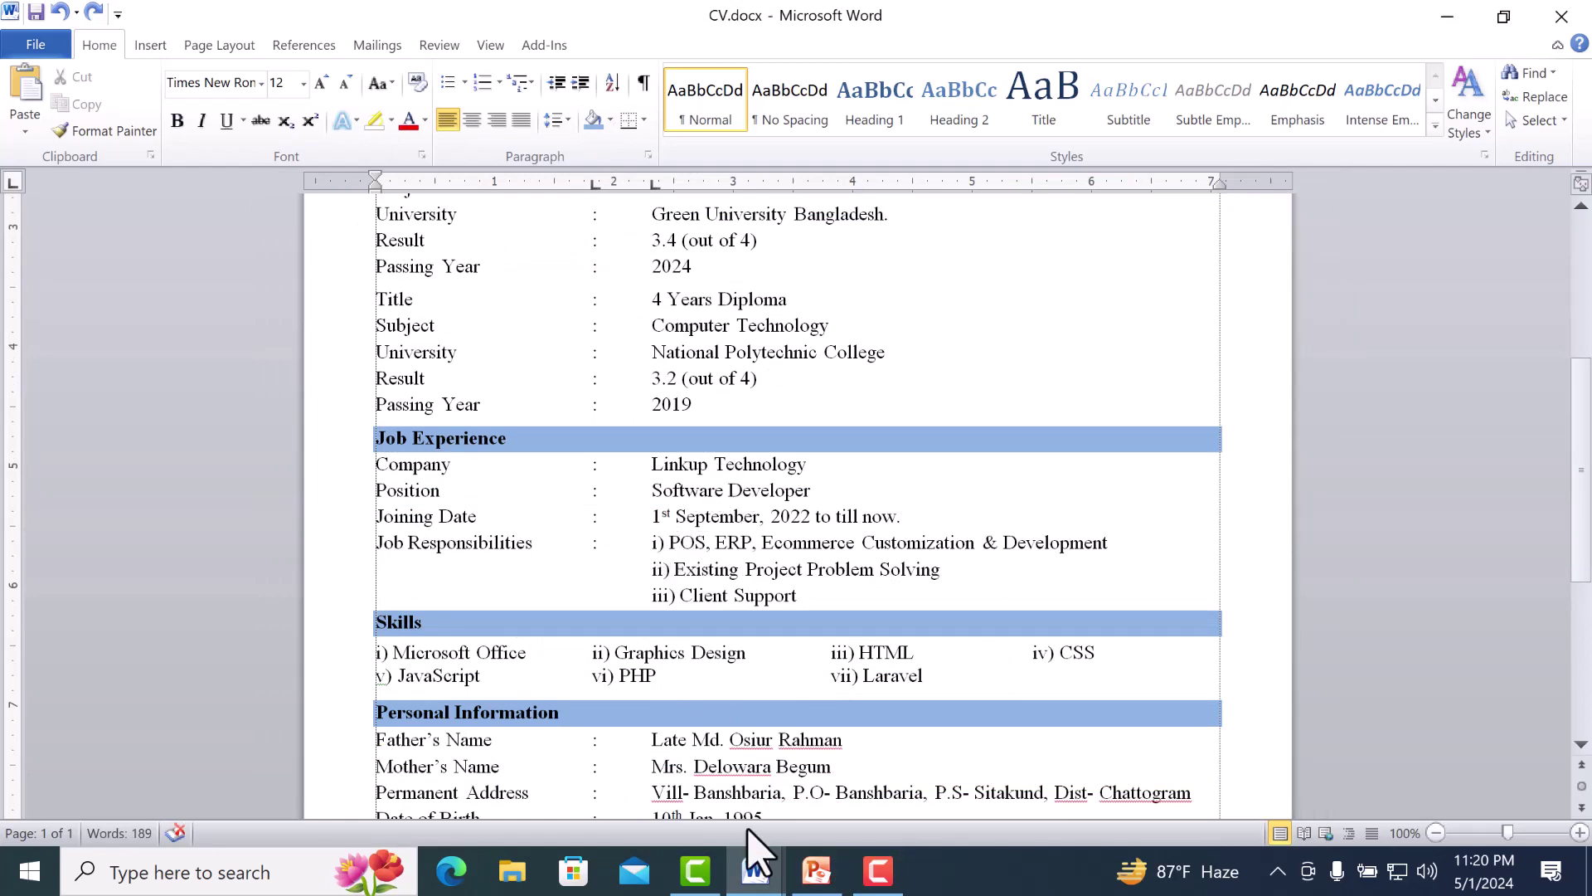
# Tab-align the Job Responsibilities colon and paste i) POS, ERP, Ecommerce Customization & Development from the reference.
pyautogui.click(853, 811)
pyautogui.press('Tab')
pyautogui.write(':')
pyautogui.press('Tab')
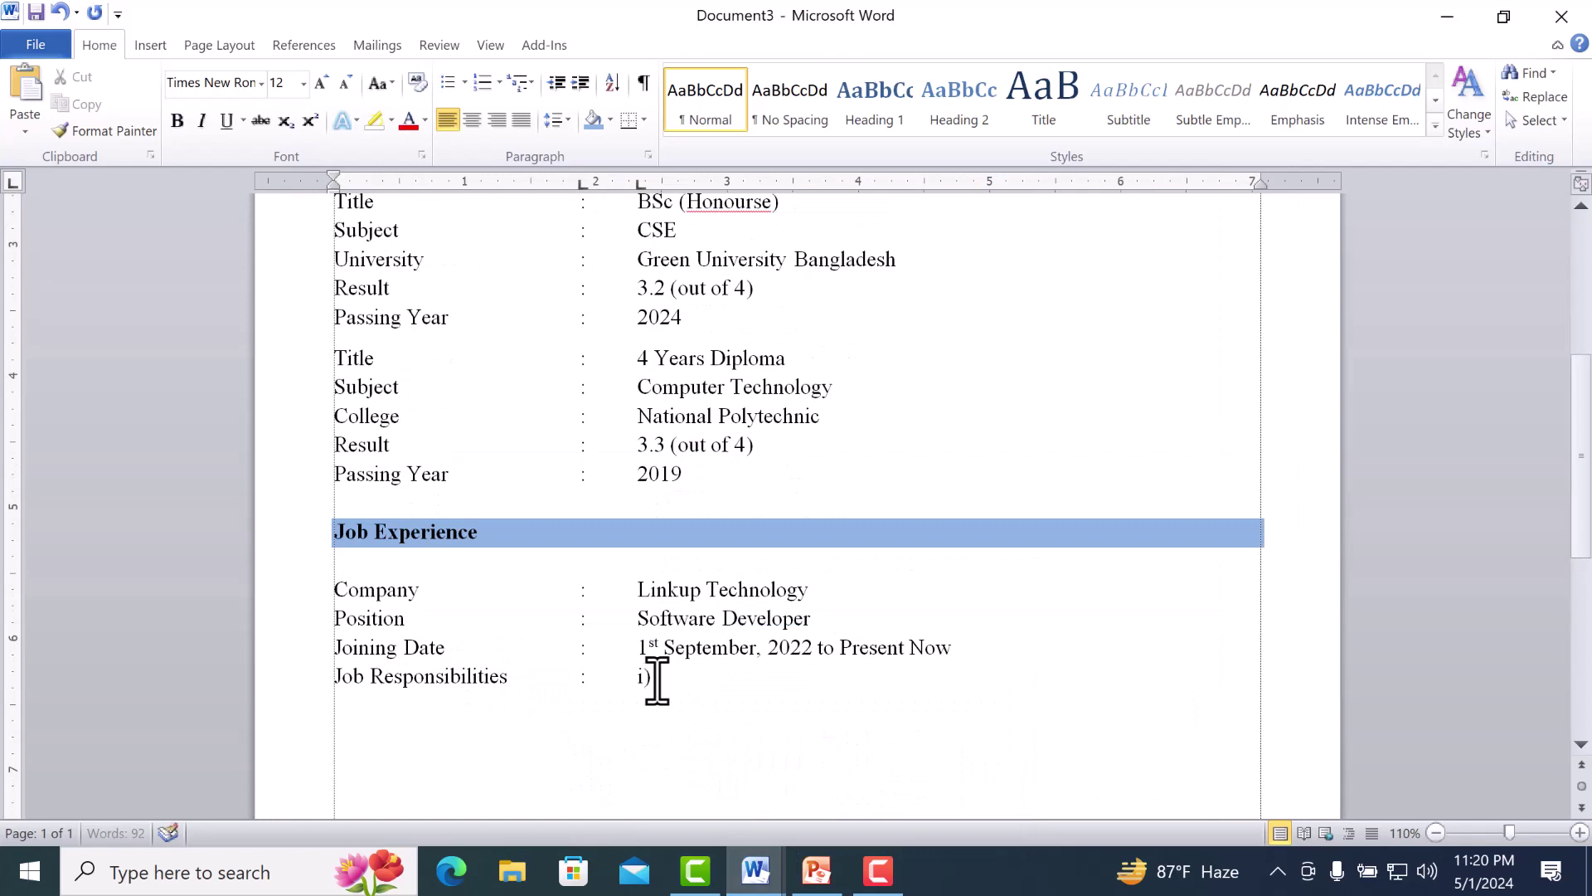
pyautogui.write(')')
pyautogui.moveTo(755, 870)
pyautogui.click(666, 810)
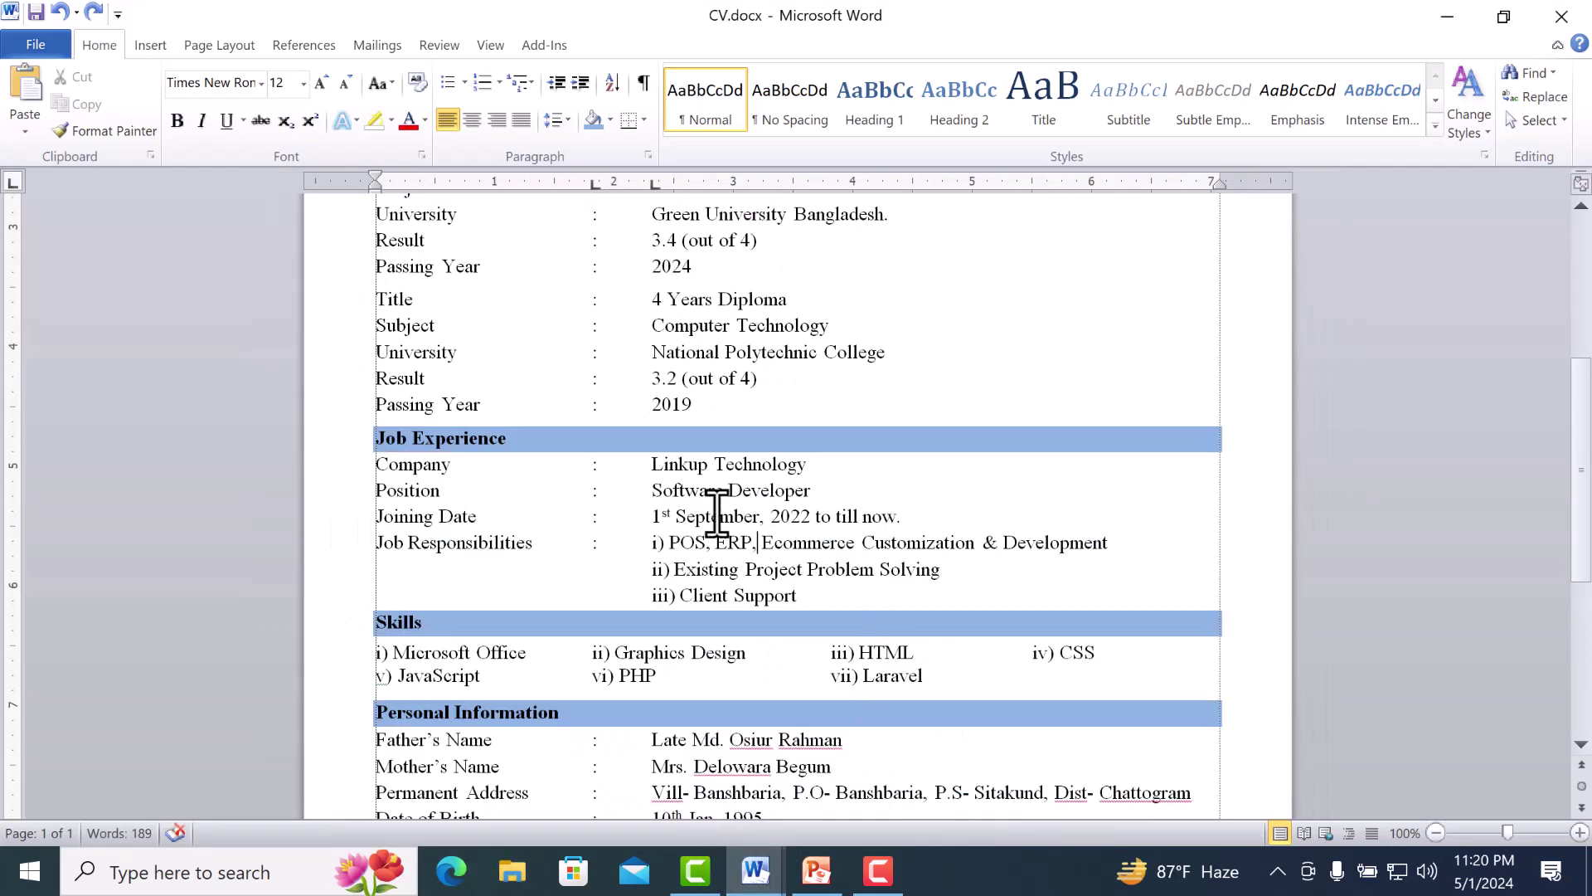
pyautogui.moveTo(672, 546); pyautogui.dragTo(1103, 547)
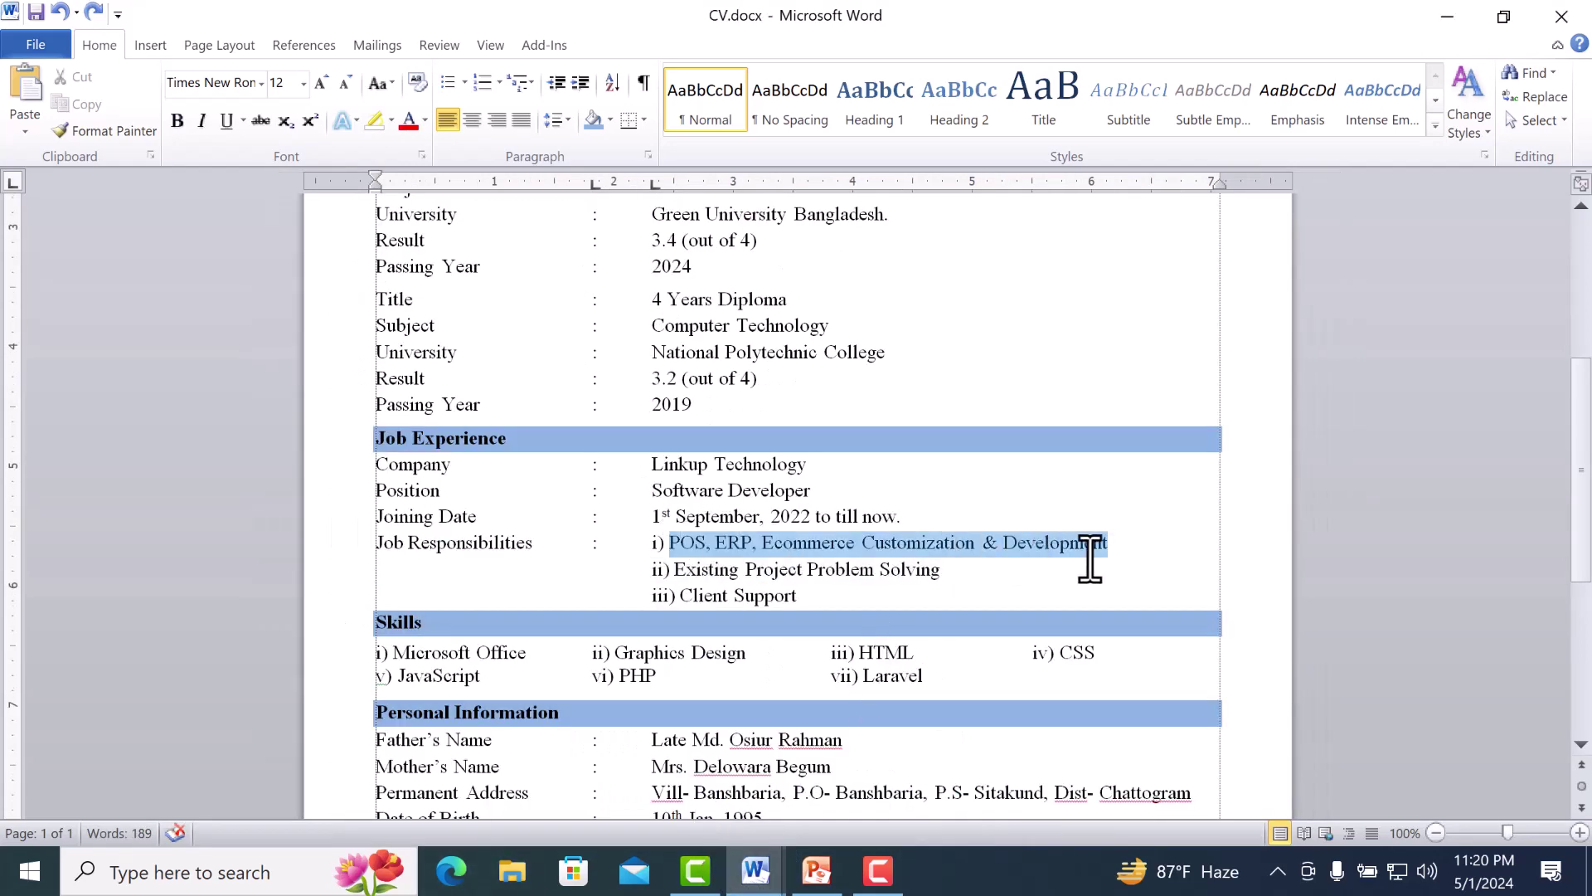
pyautogui.hotkey('ctrl', 'c')
pyautogui.hotkey('alt', 'Tab')
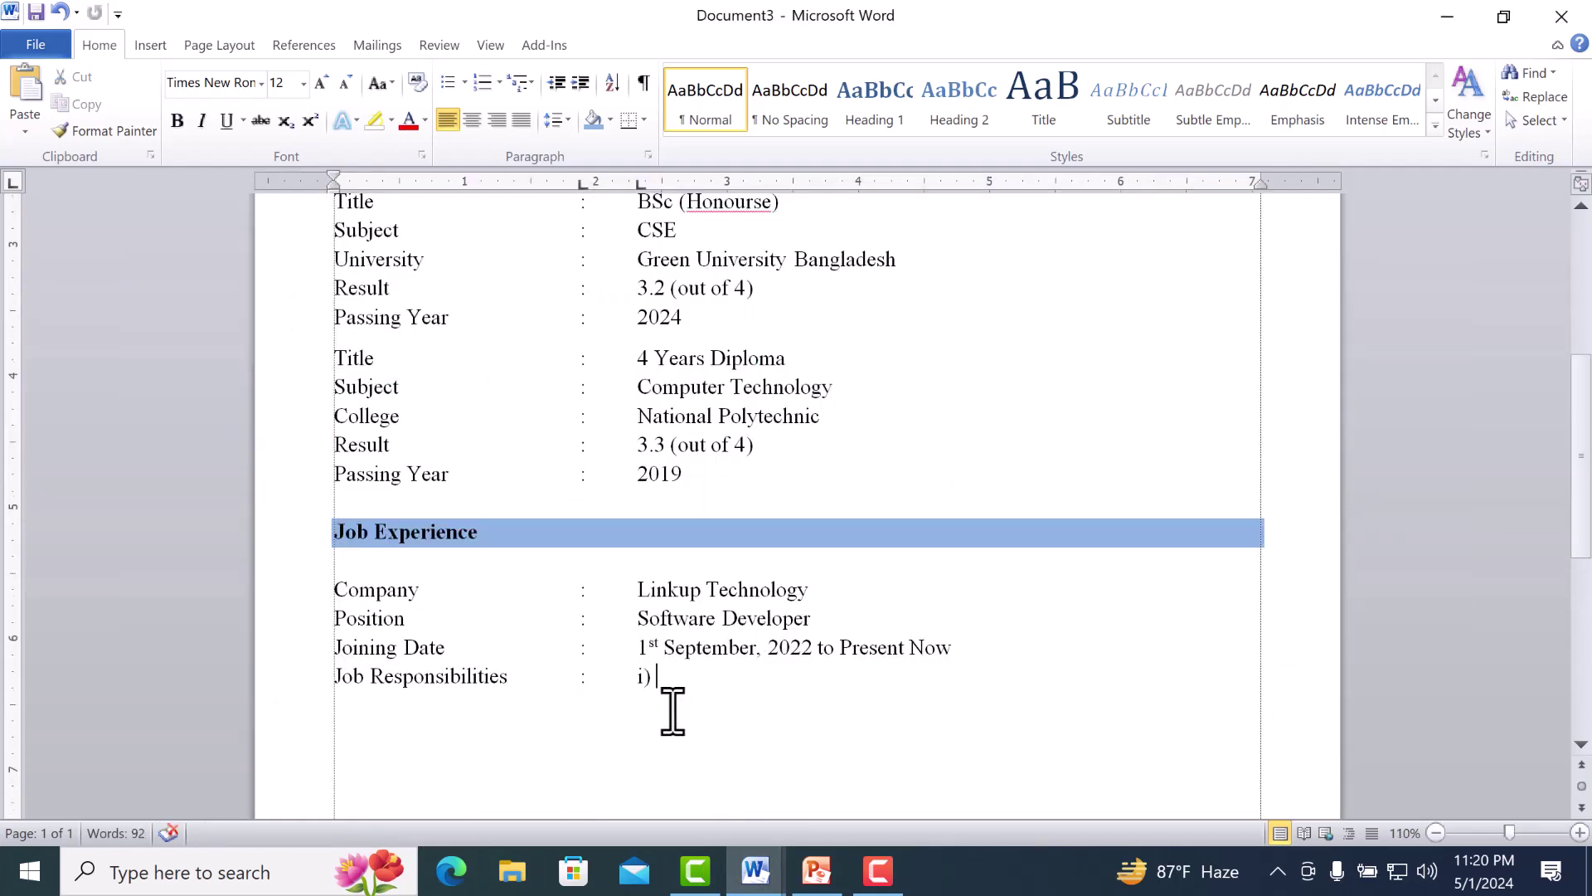
pyautogui.hotkey('ctrl', 'v')
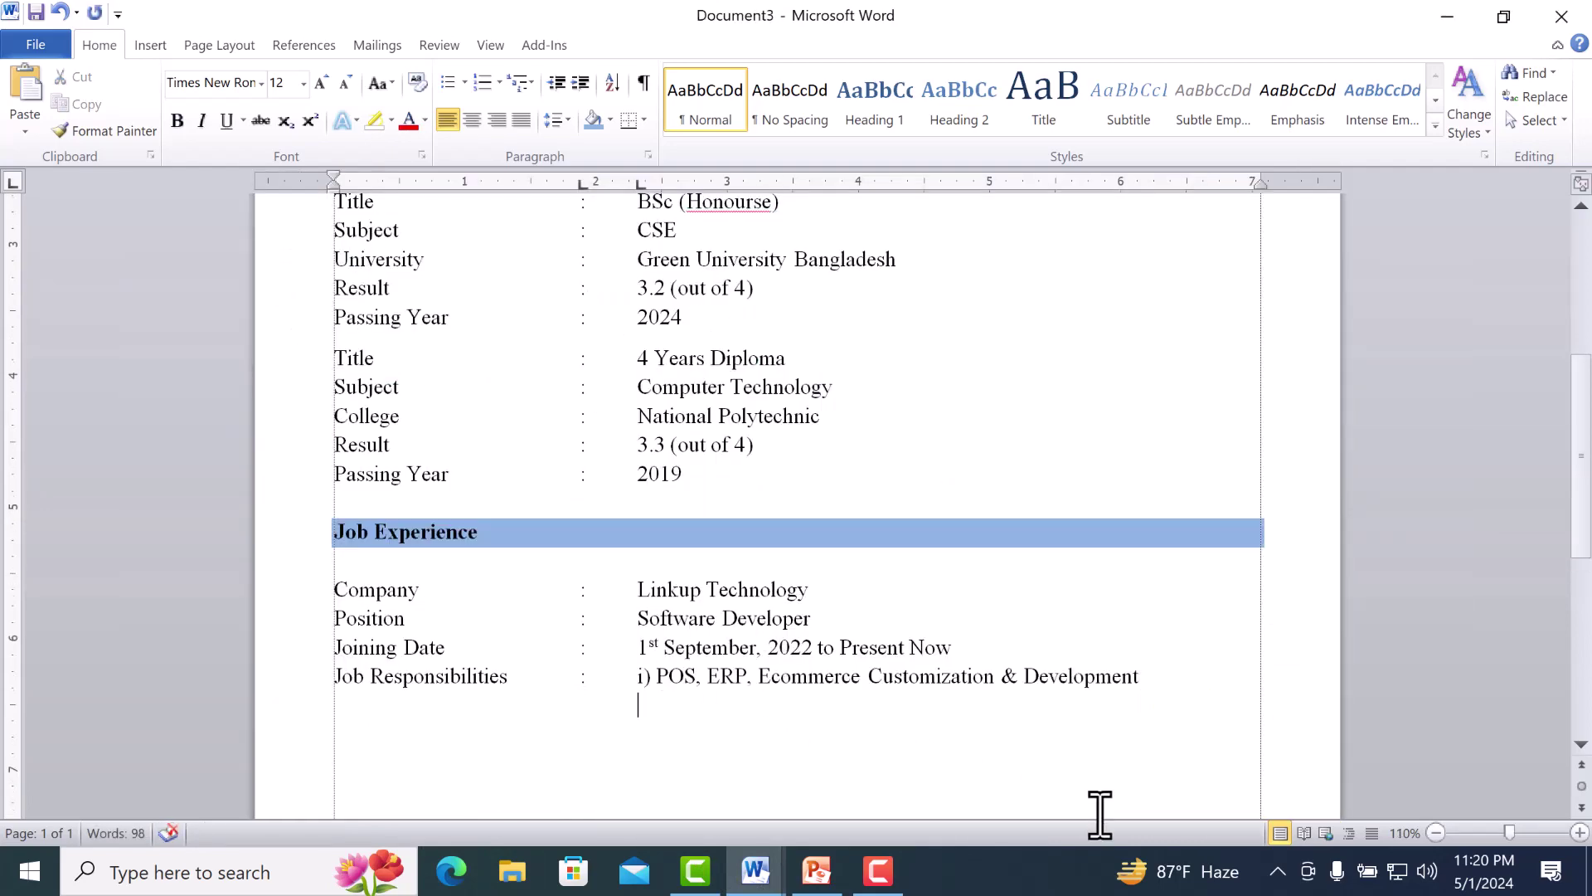
# Add ii) Existing Project Problem Solving copied from the reference, then iii) Client Support.
pyautogui.write('ii')
pyautogui.hotkey('alt', 'Tab')
pyautogui.click(711, 590)
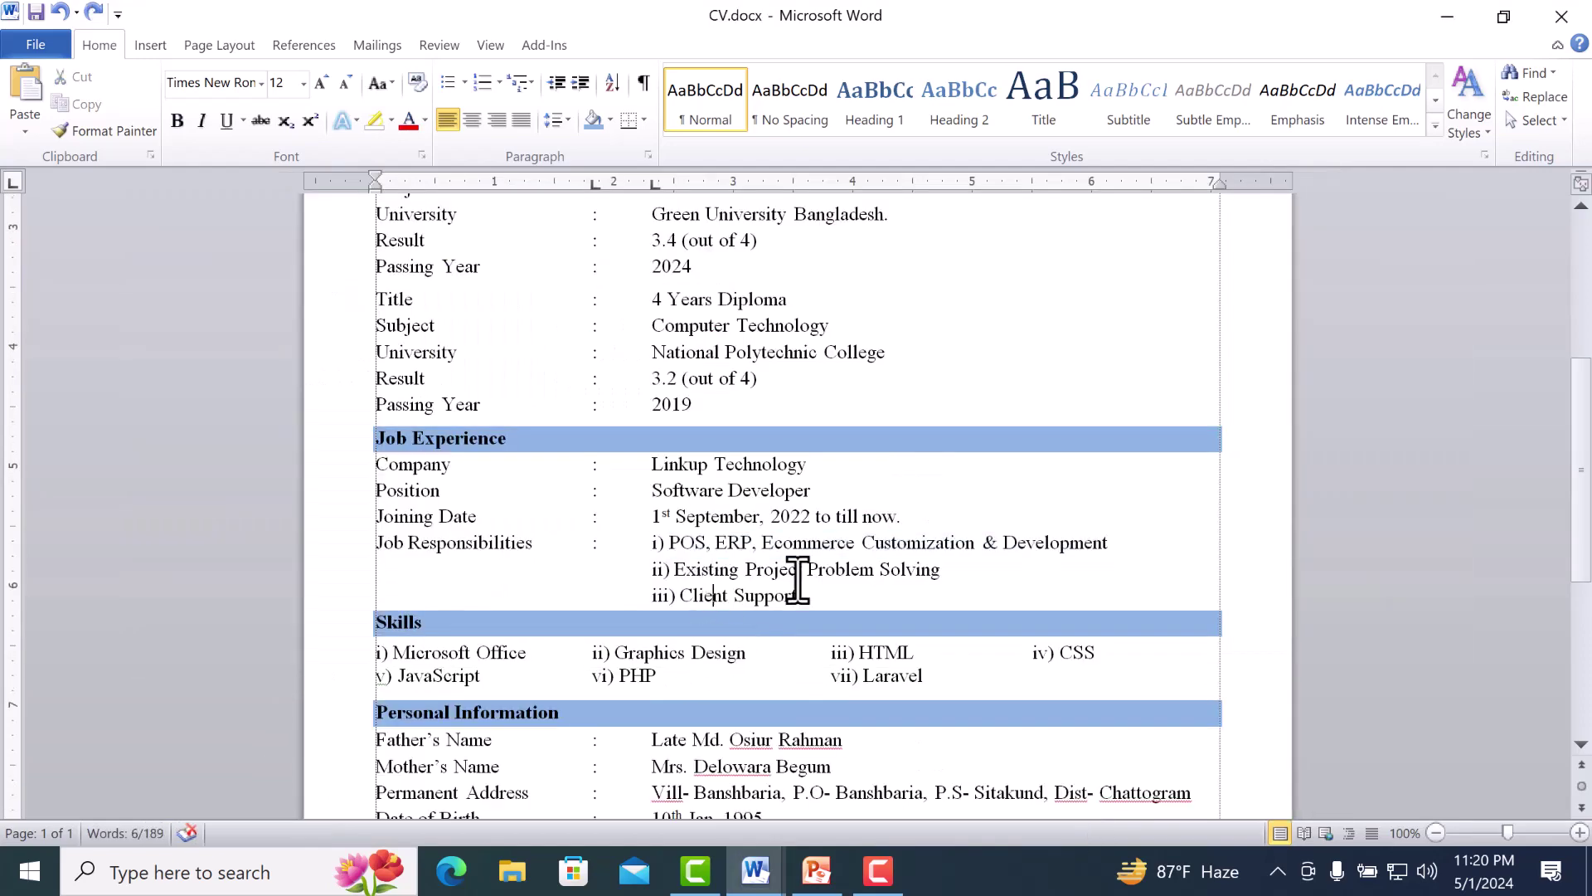
pyautogui.moveTo(975, 578); pyautogui.dragTo(680, 570)
pyautogui.hotkey('ctrl', 'c')
pyautogui.hotkey('alt', 'Tab')
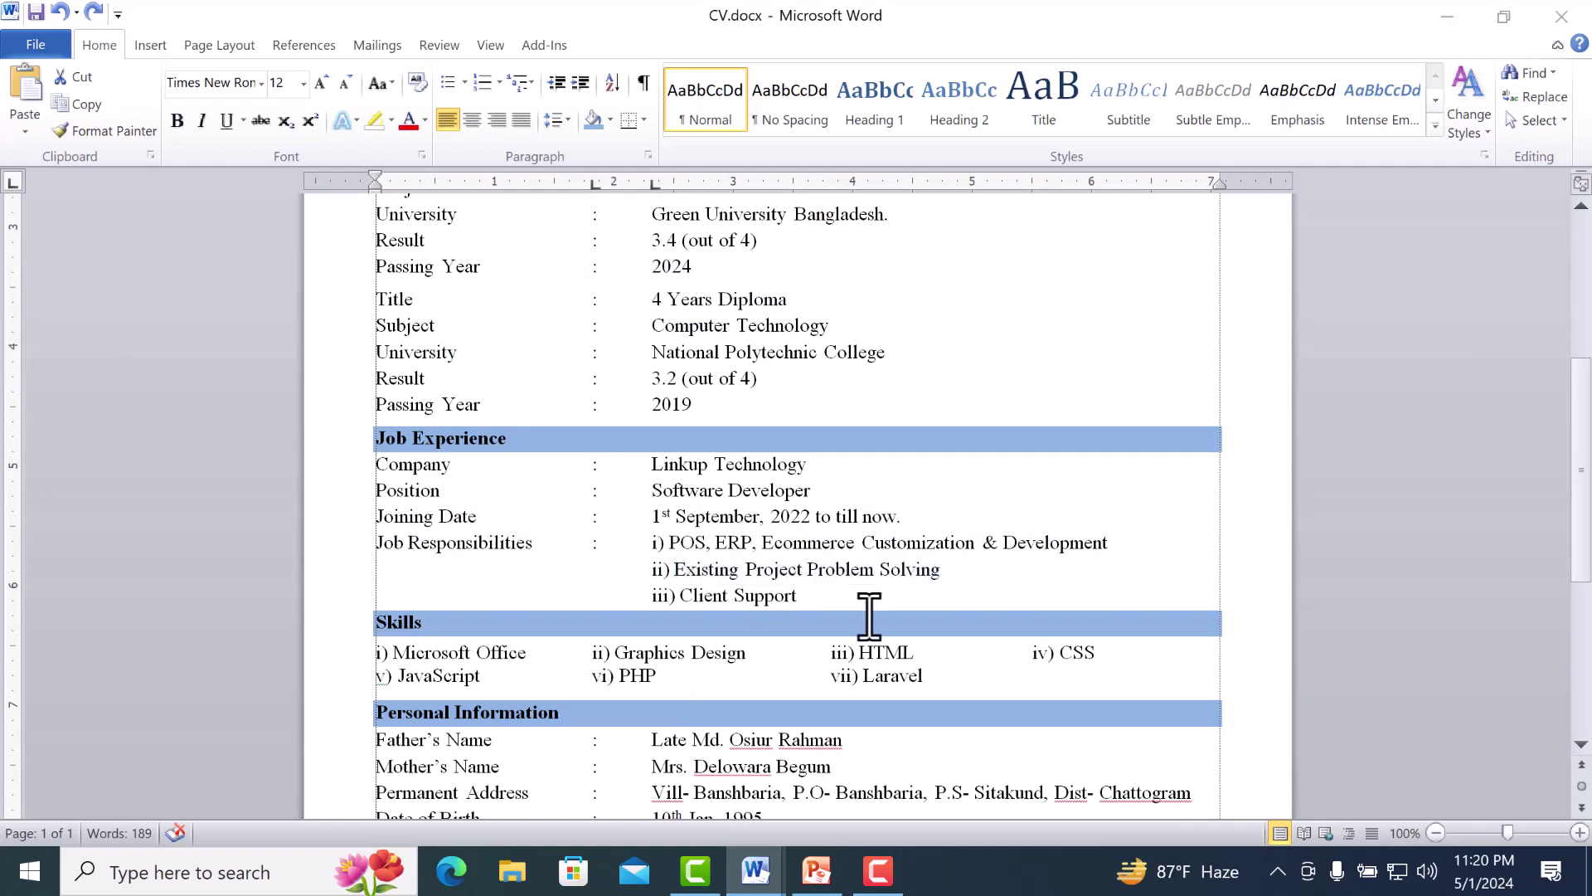
pyautogui.hotkey('ctrl', 'v')
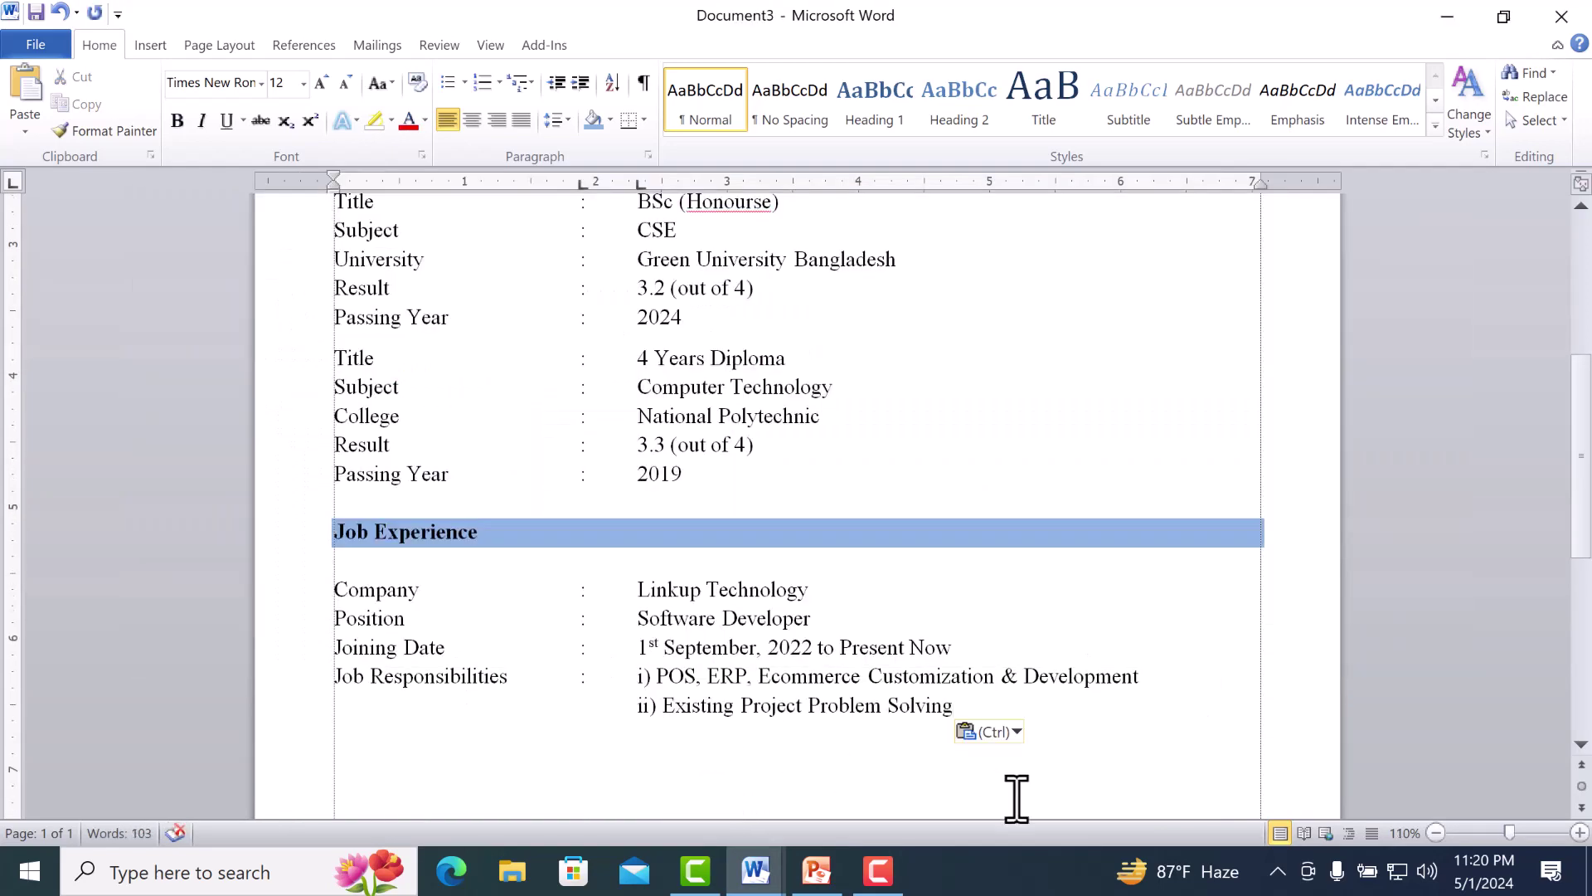
pyautogui.press('Escape')
pyautogui.write('iii) Client Support')
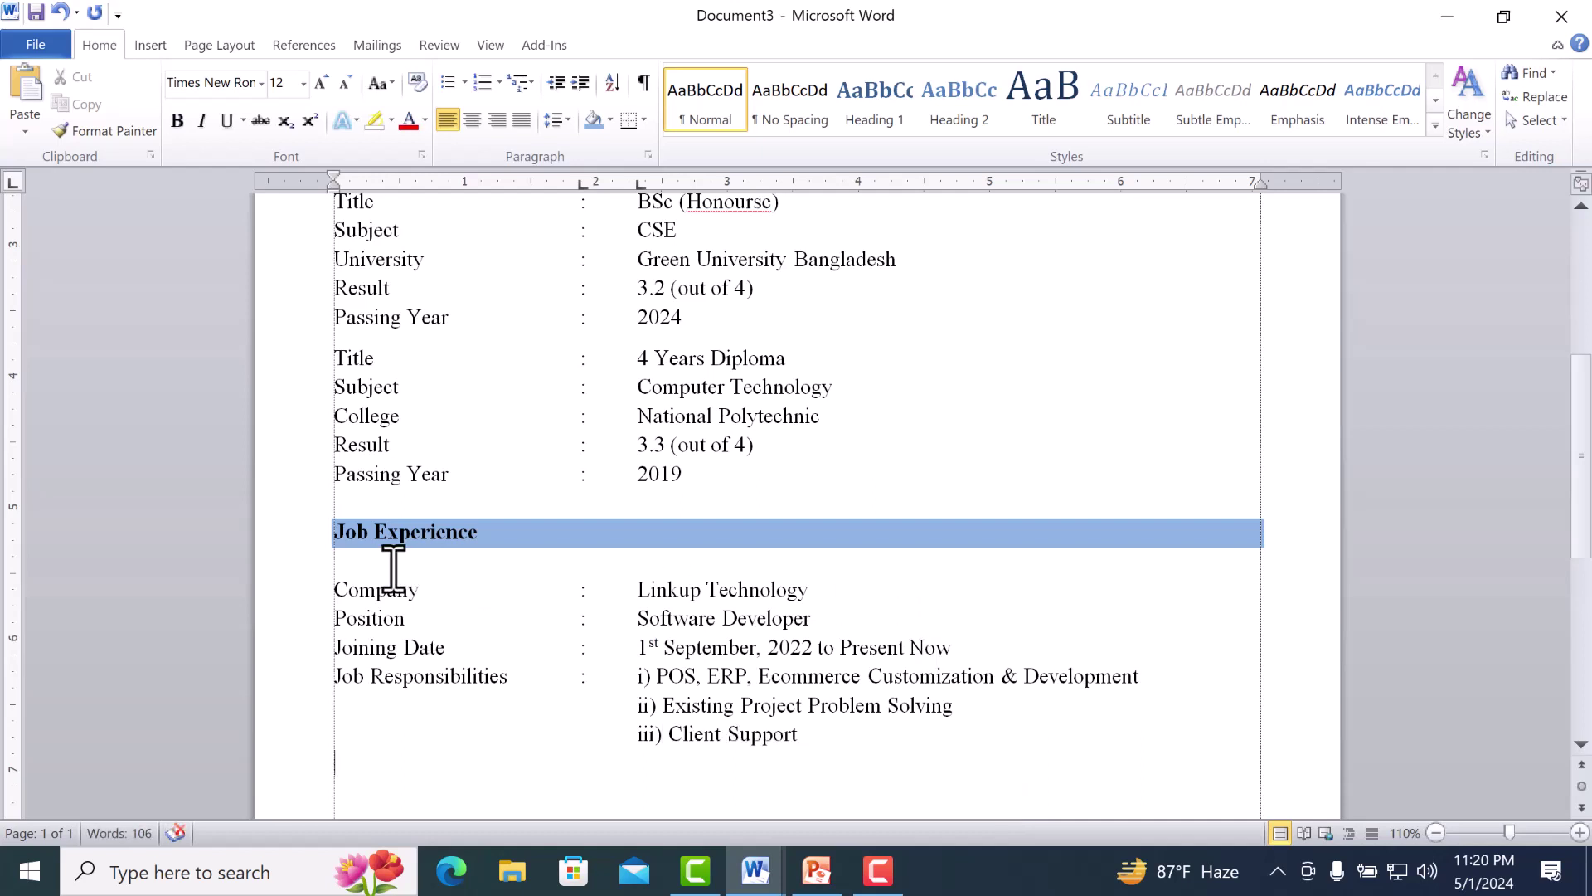
# Shrink the blank lines above and below the Job Experience bar and add a new line after Client Support.
pyautogui.click(346, 83)
pyautogui.click(346, 83)
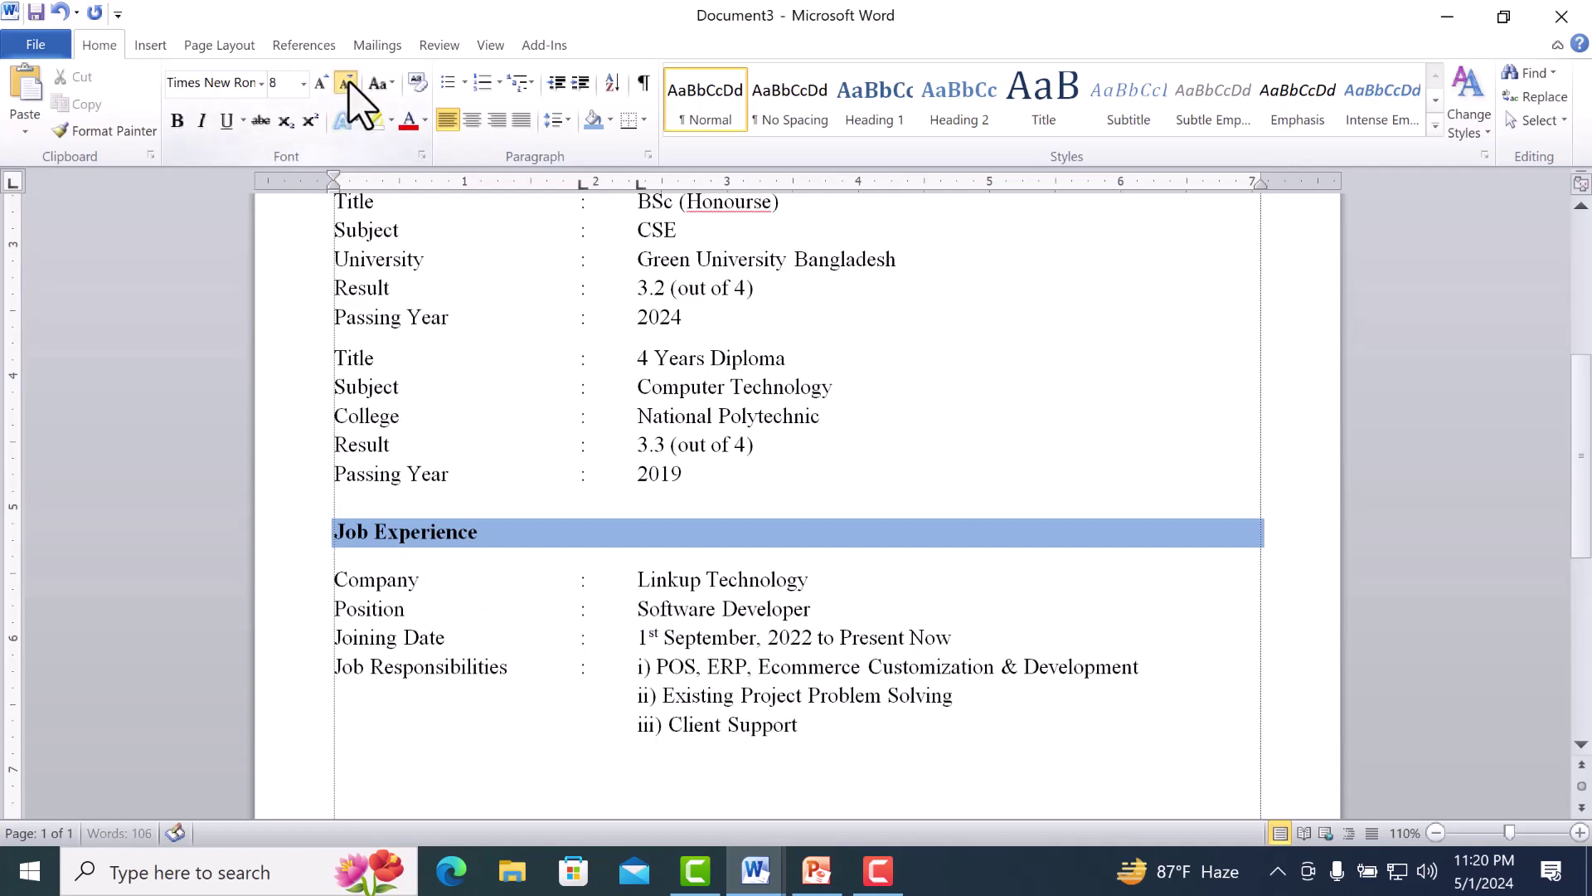
pyautogui.click(345, 83)
pyautogui.click(345, 82)
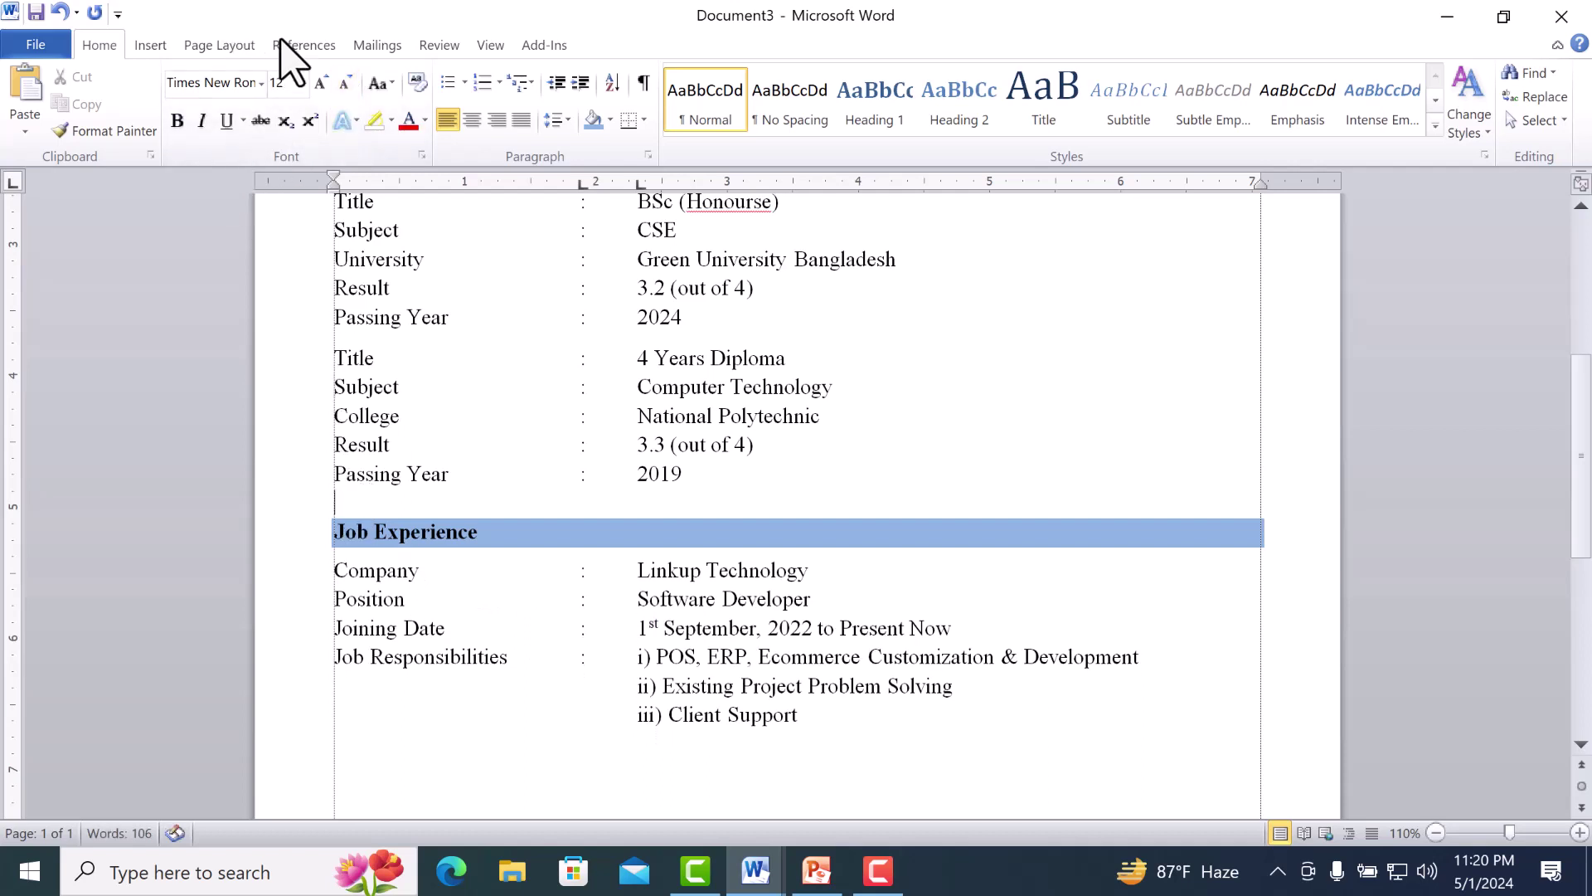
pyautogui.click(345, 83)
pyautogui.click(345, 83)
pyautogui.click(346, 83)
pyautogui.click(346, 83)
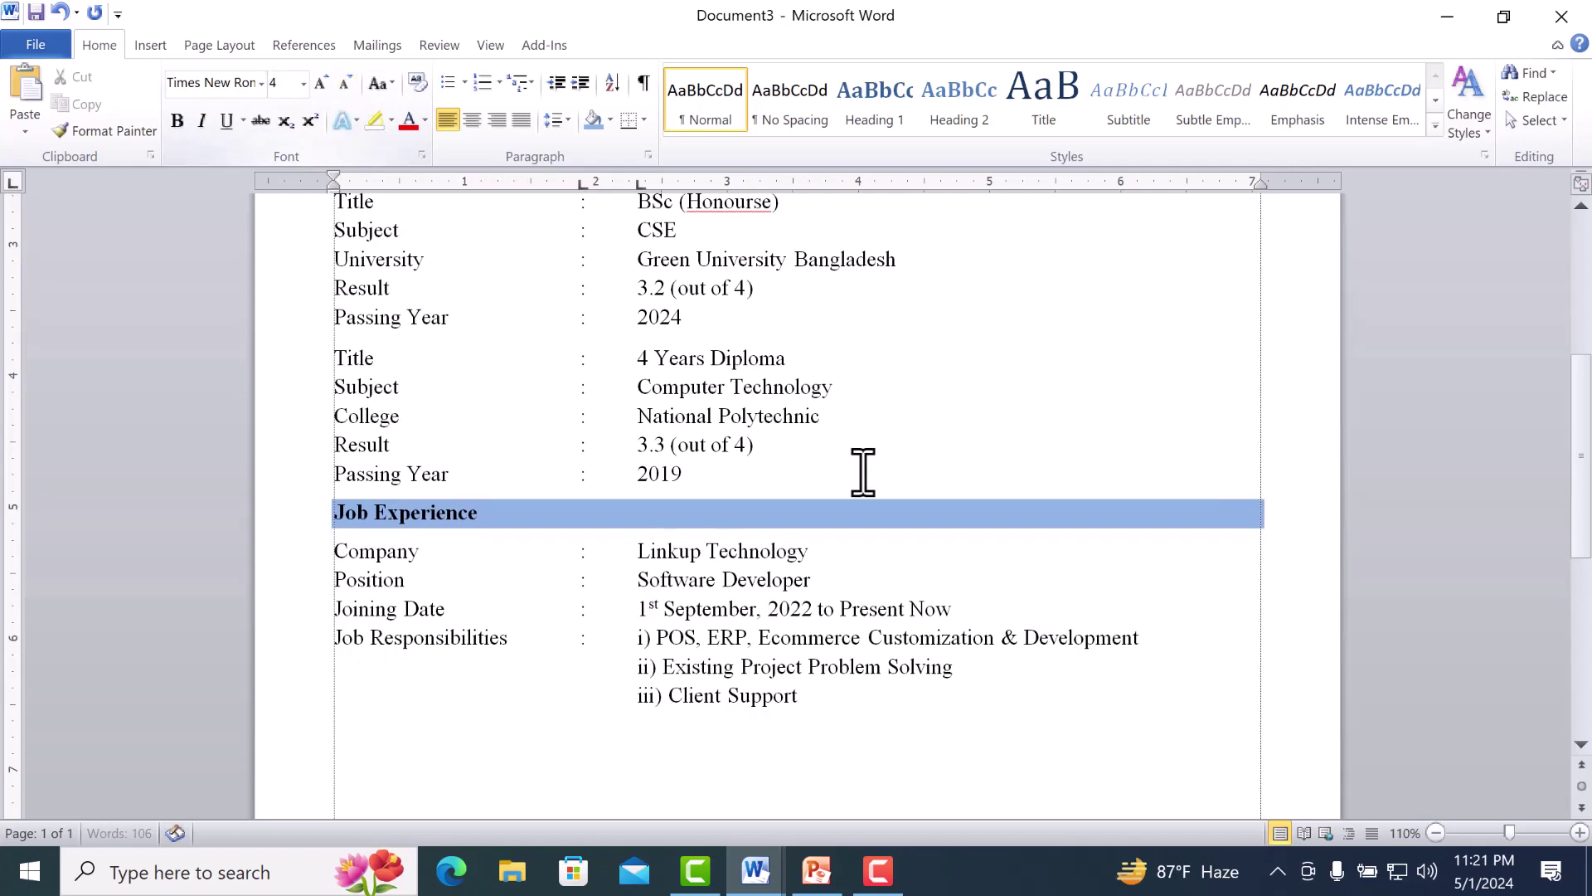
pyautogui.scroll(-3, 860, 472)
pyautogui.click(818, 566)
pyautogui.press('Return')
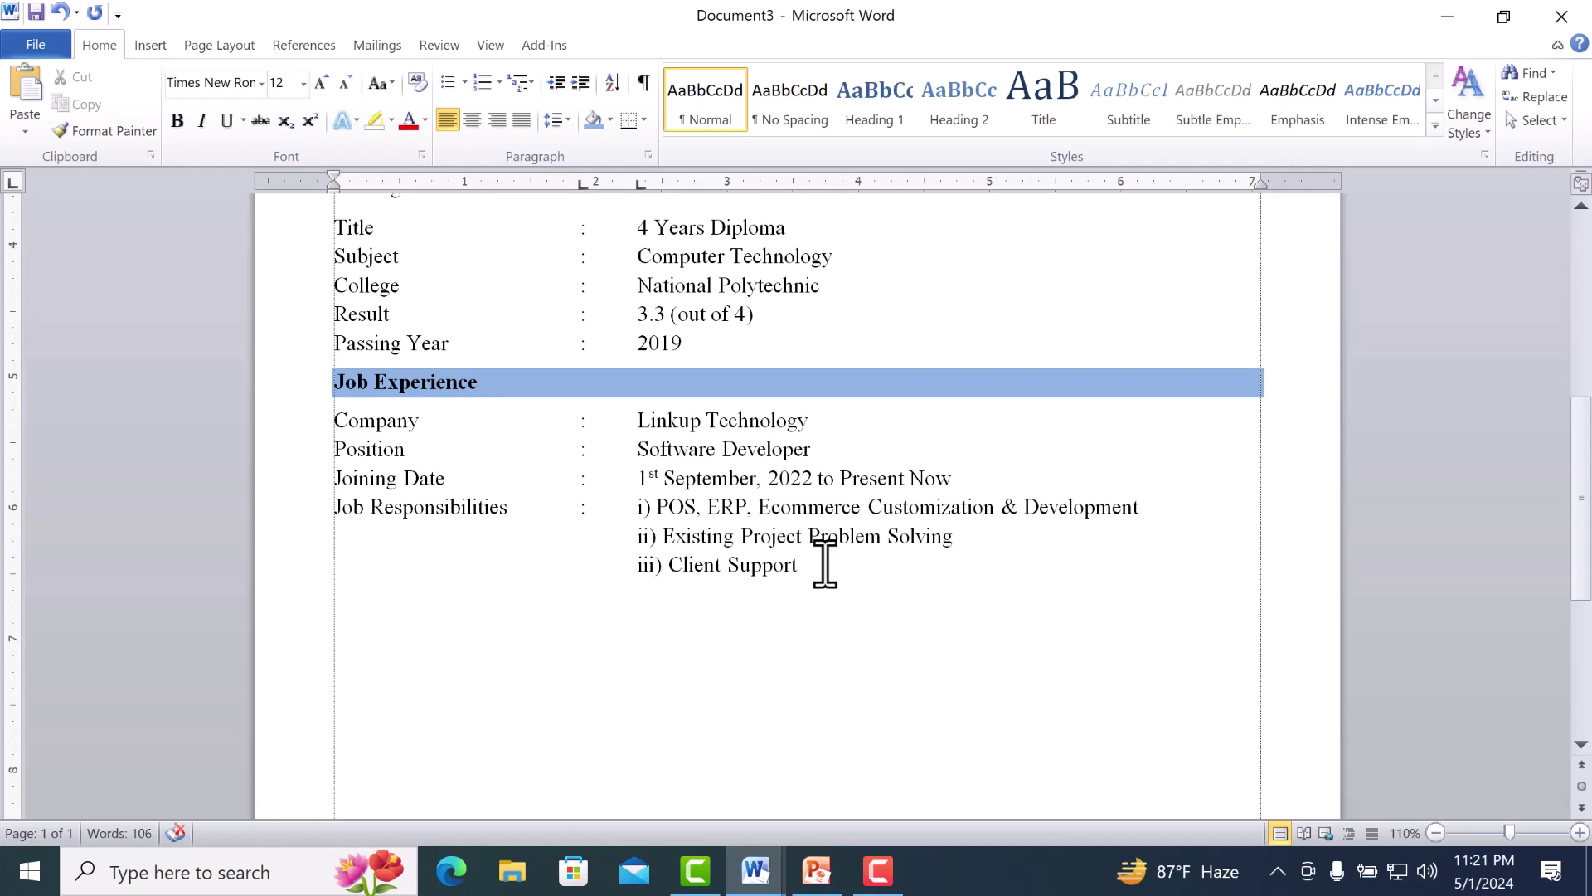
# Check the reference CV, then add a bold 'Skills' heading with the light-blue shading bar.
pyautogui.click(755, 870)
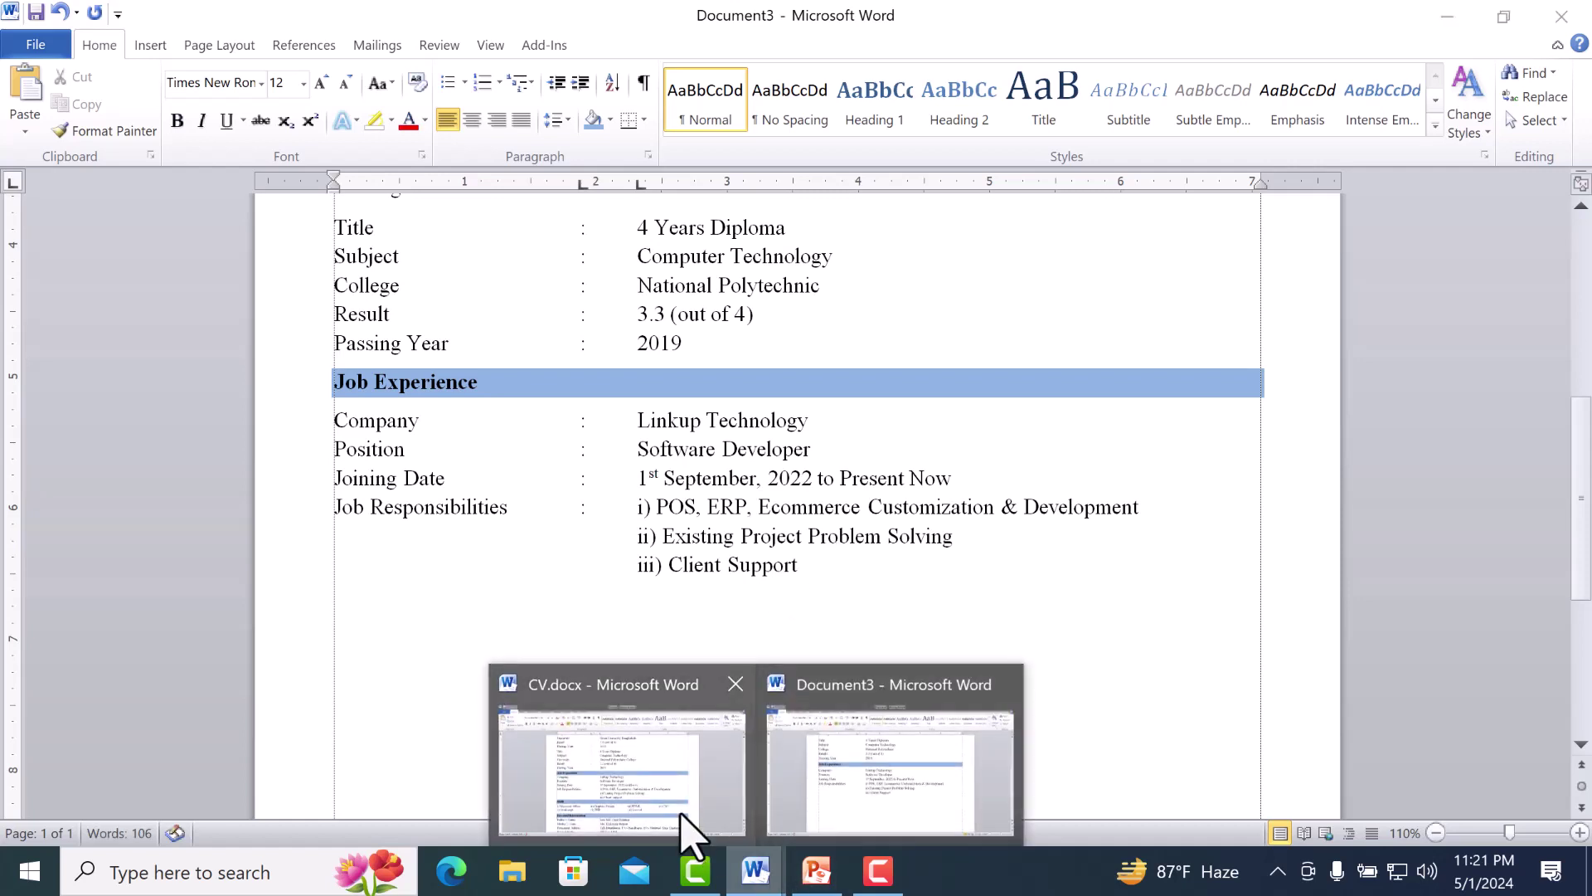
pyautogui.click(688, 829)
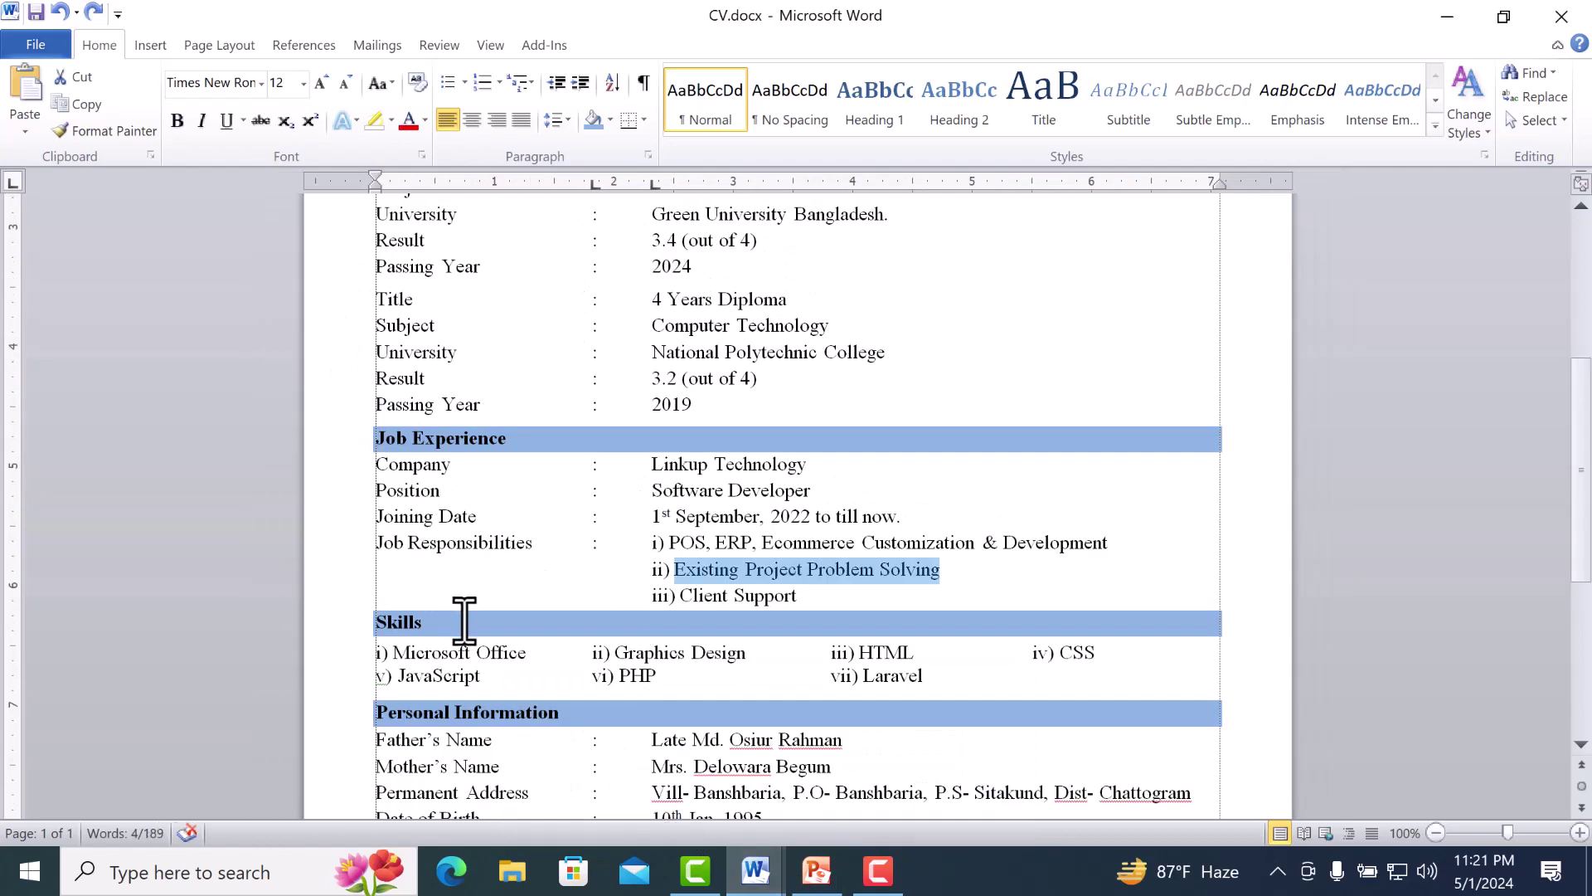
pyautogui.click(754, 867)
pyautogui.click(882, 810)
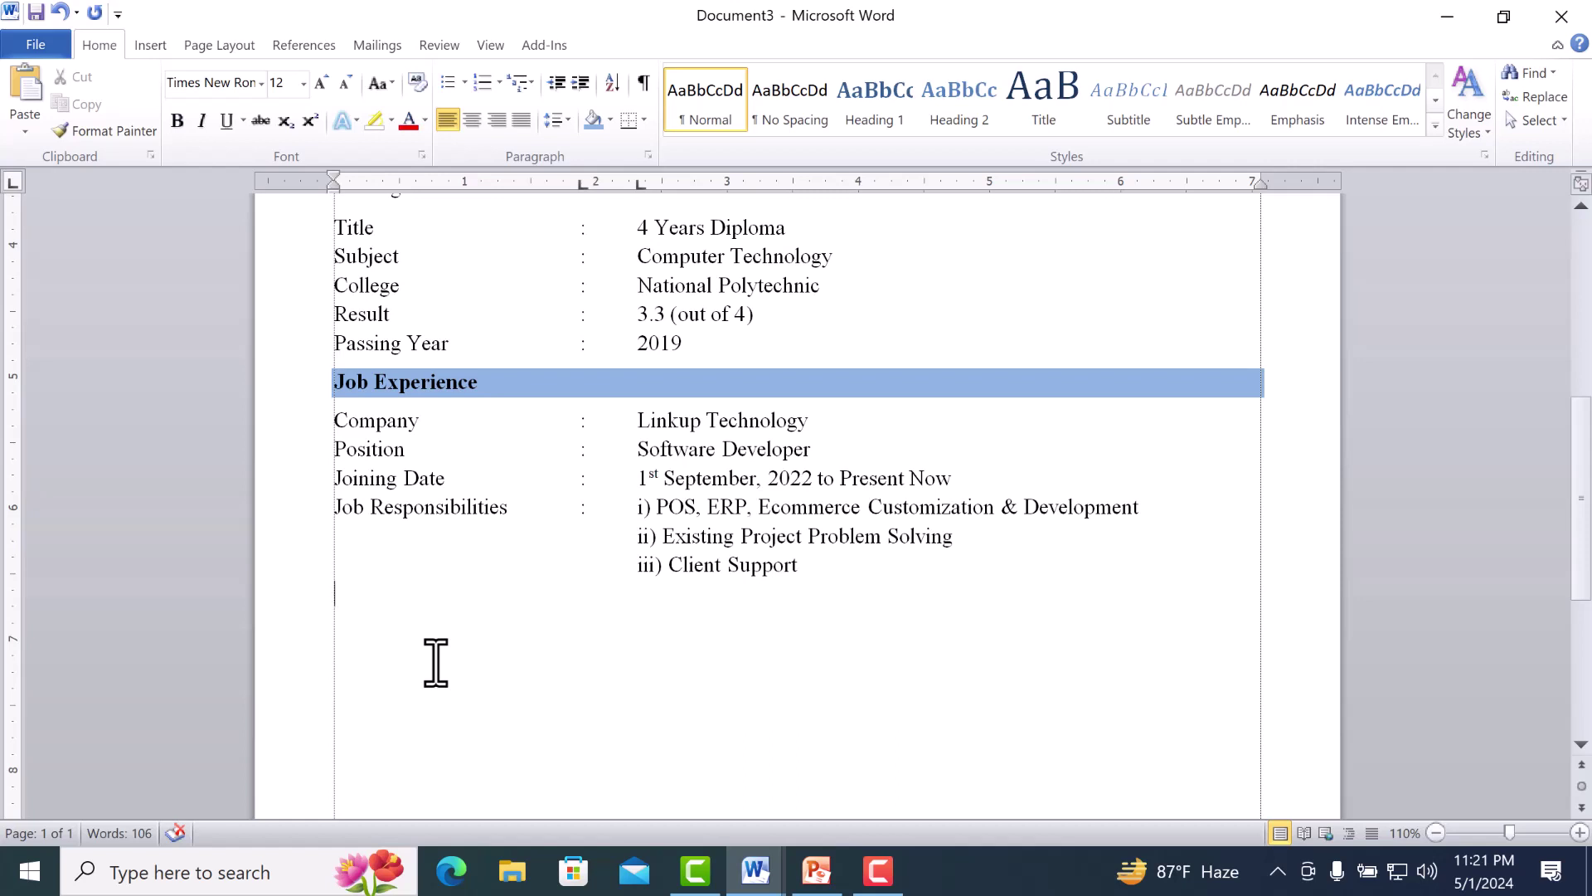
pyautogui.write('Skills')
pyautogui.doubleClick(441, 594)
pyautogui.click(177, 120)
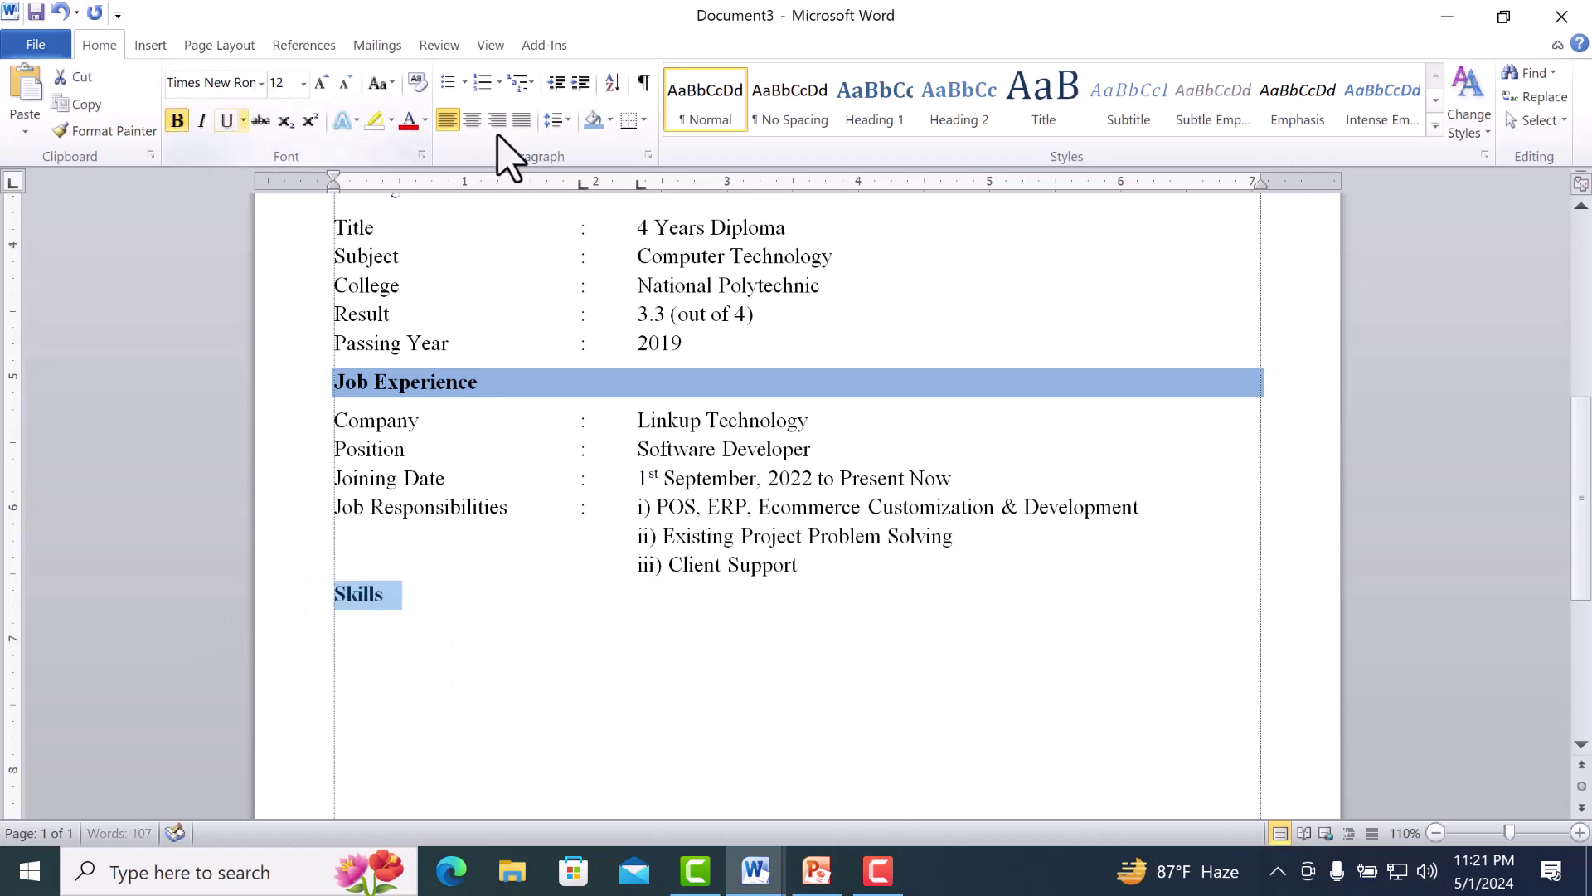
pyautogui.click(592, 121)
pyautogui.click(357, 637)
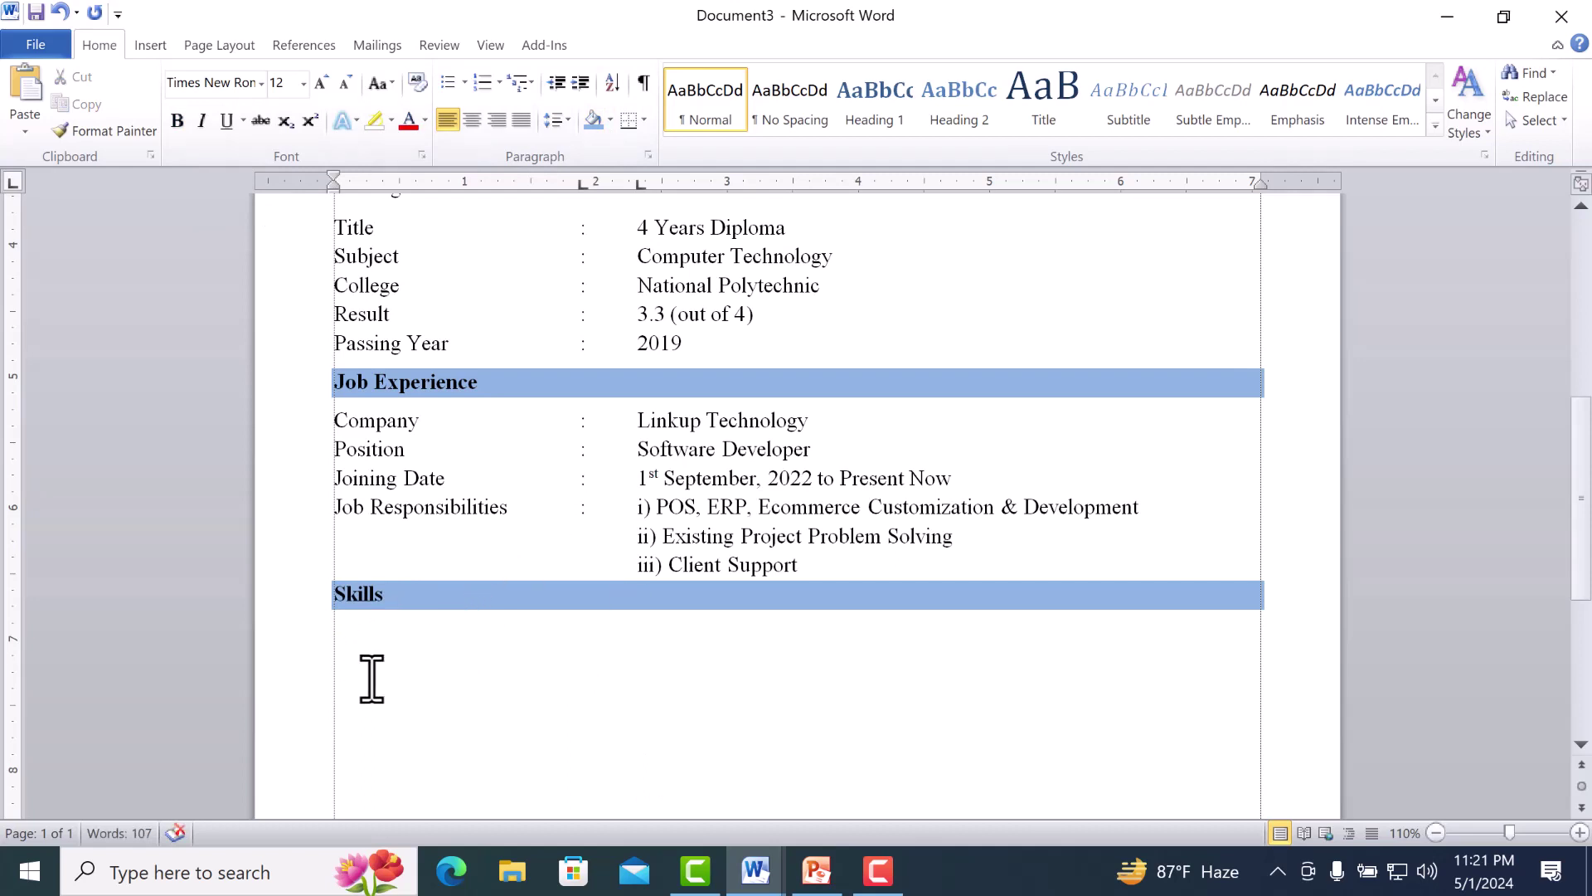
# Start the Skills list with i) Office Application, undoing auto-numbering and removing a stray tab stop.
pyautogui.write('i)')
pyautogui.press('space')
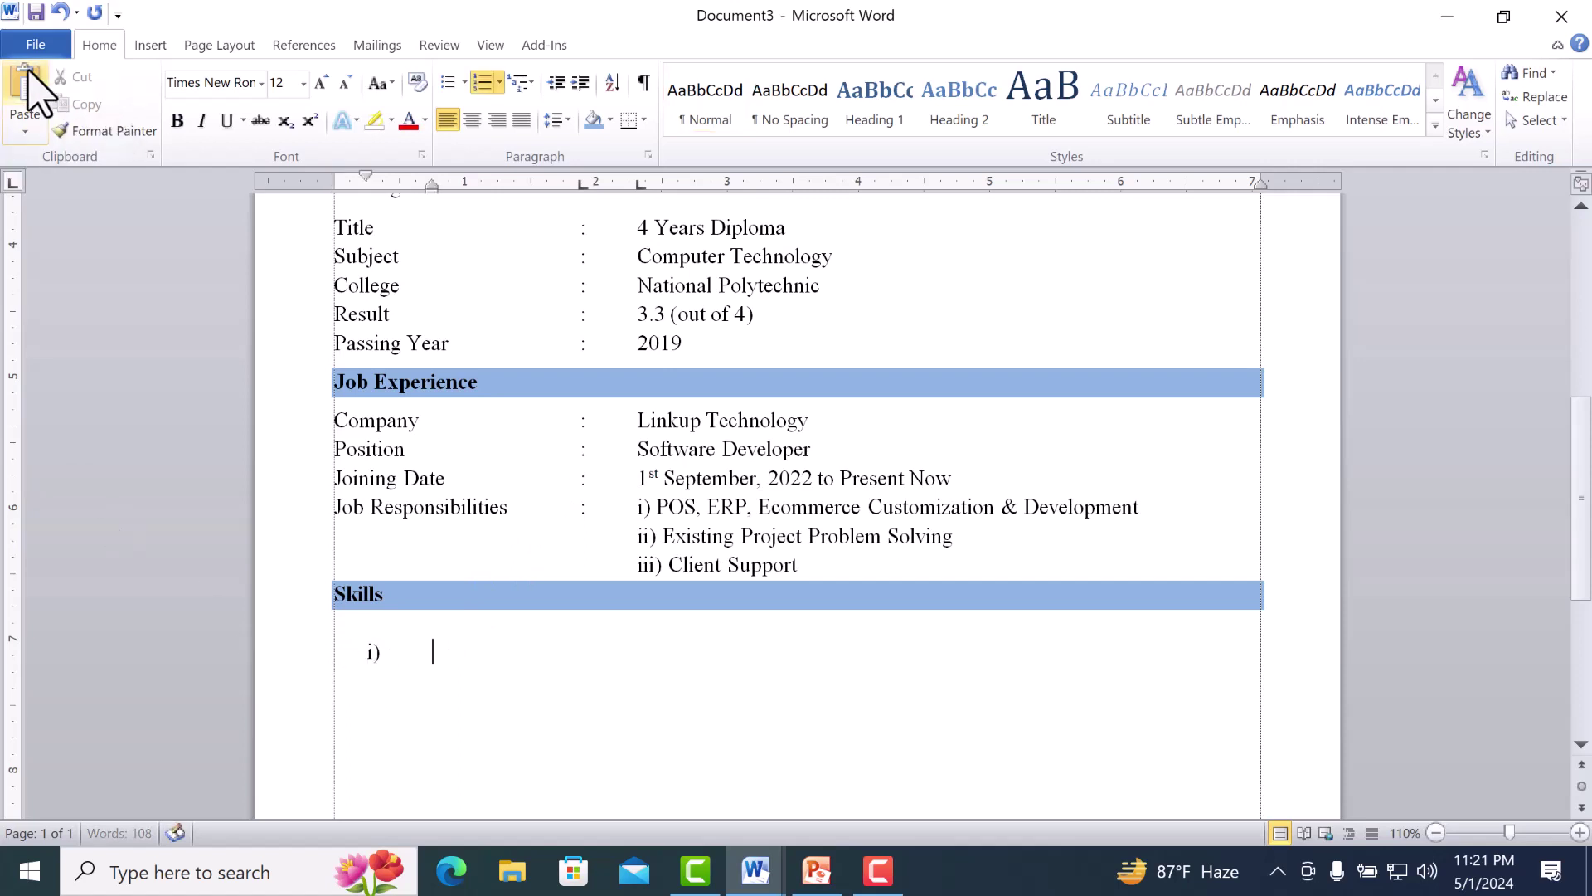
pyautogui.click(60, 12)
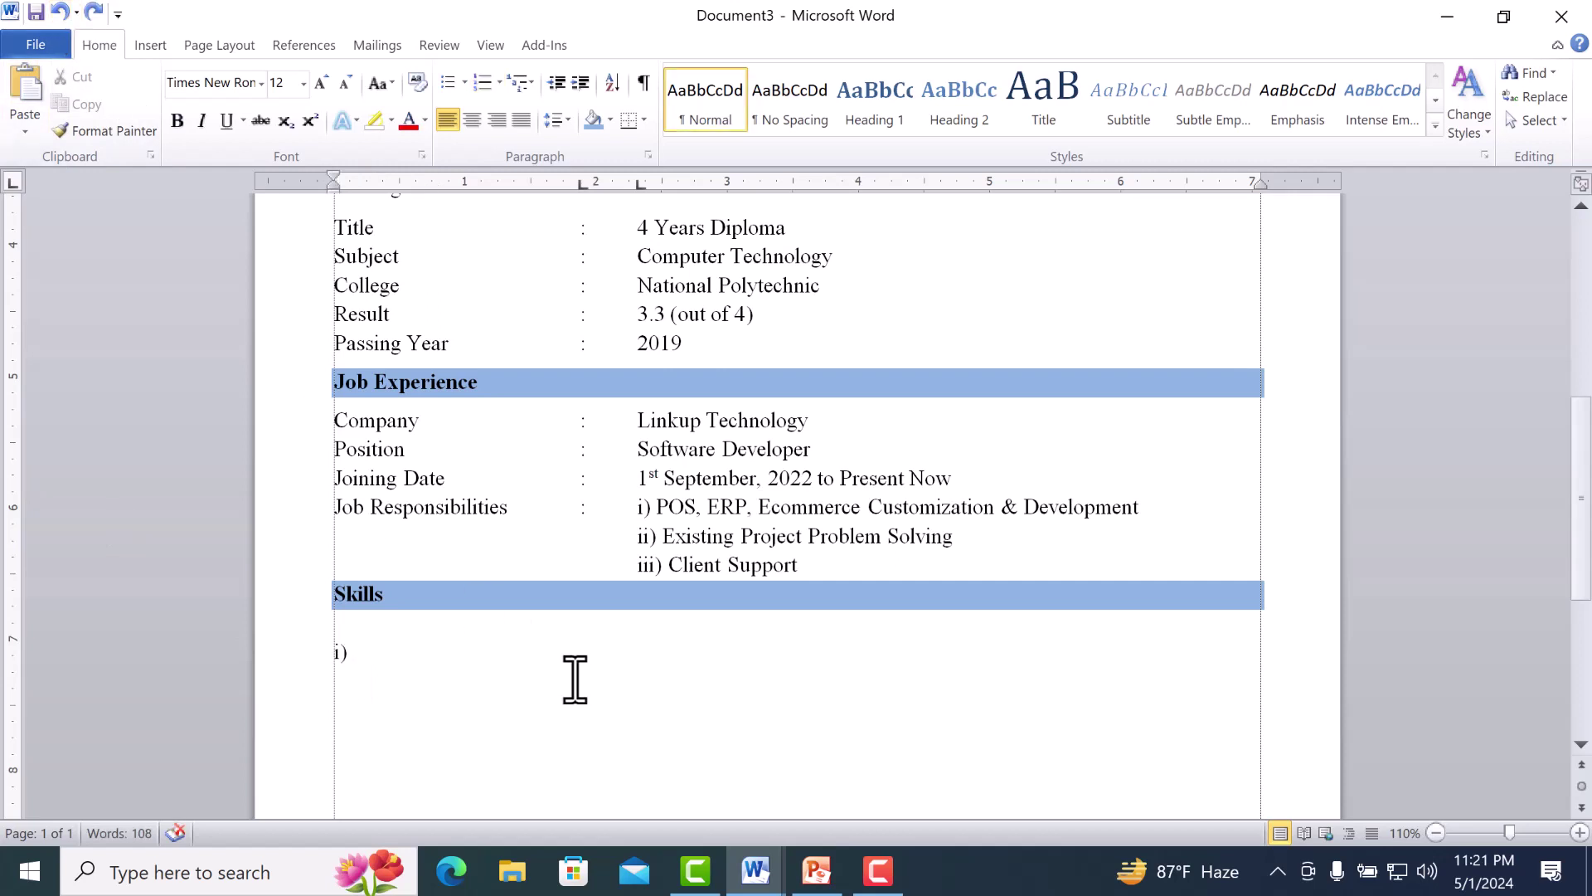
pyautogui.write('Office Application')
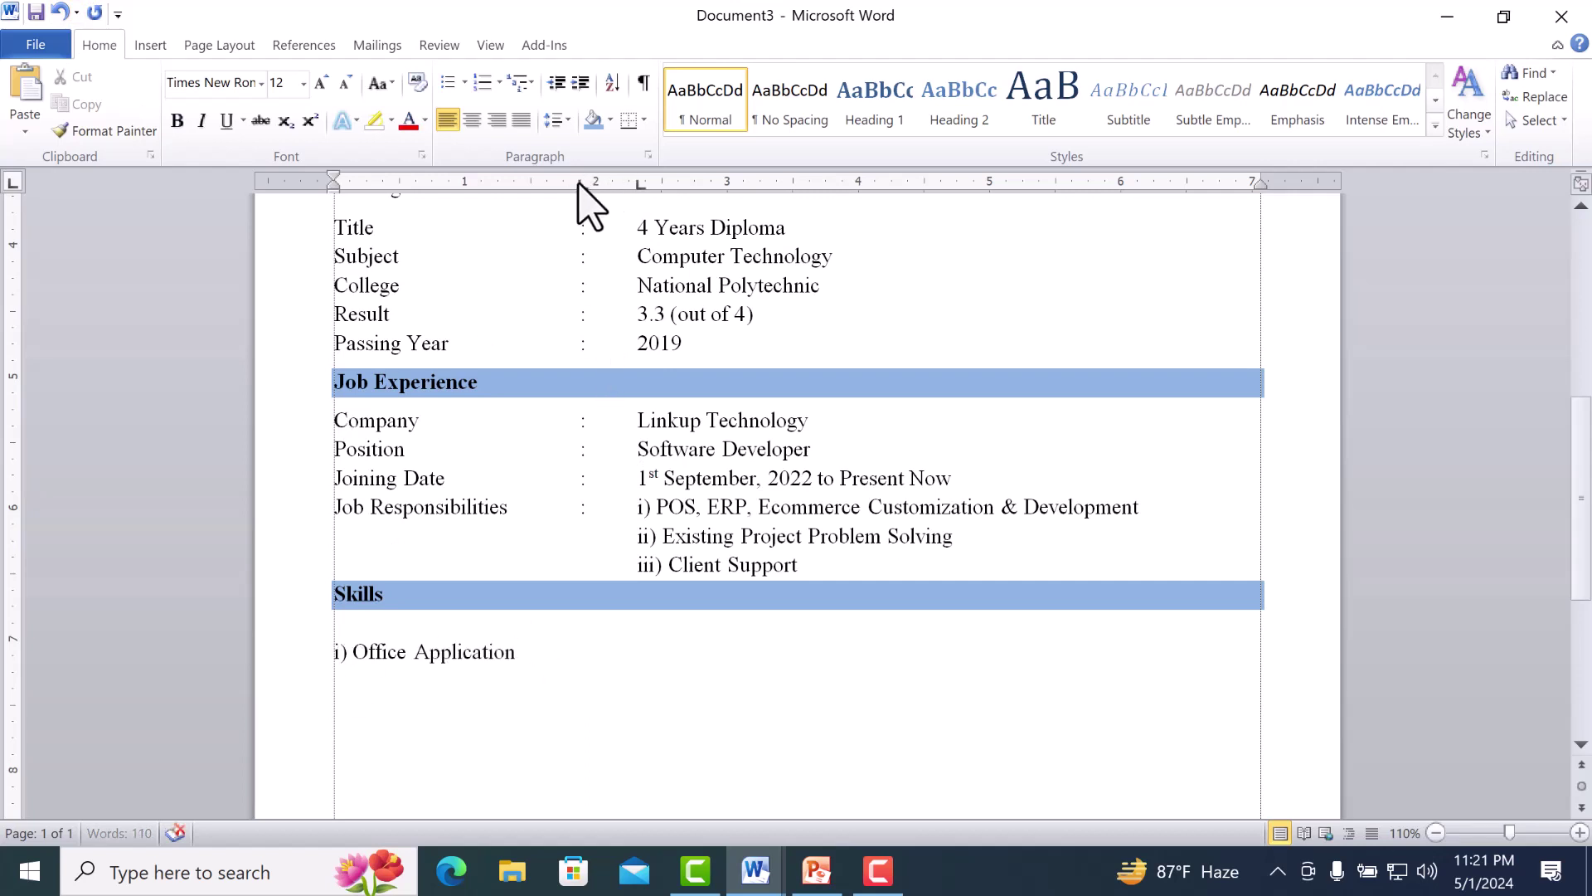
pyautogui.moveTo(580, 183); pyautogui.dragTo(593, 257)
pyautogui.click(791, 478)
pyautogui.click(527, 684)
# Add ii) Graphics Design, iii) HTML and iv) CSS in tab-stopped columns, fixing the Grapics typo.
pyautogui.press('Tab')
pyautogui.write('i) Gra')
pyautogui.write('p')
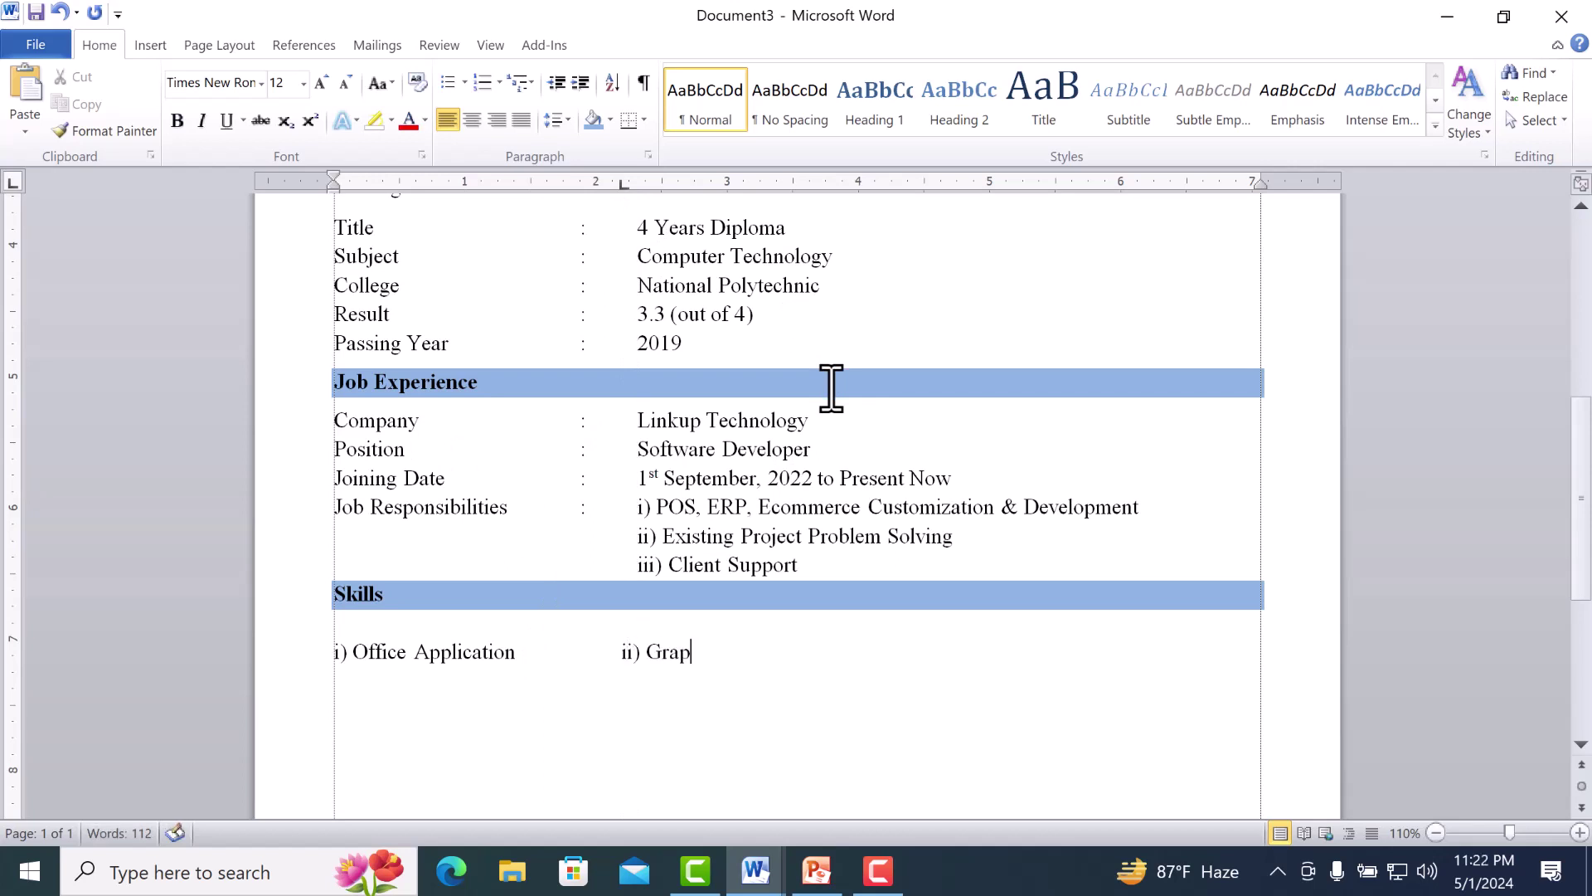
pyautogui.write('ics Des')
pyautogui.write('ign')
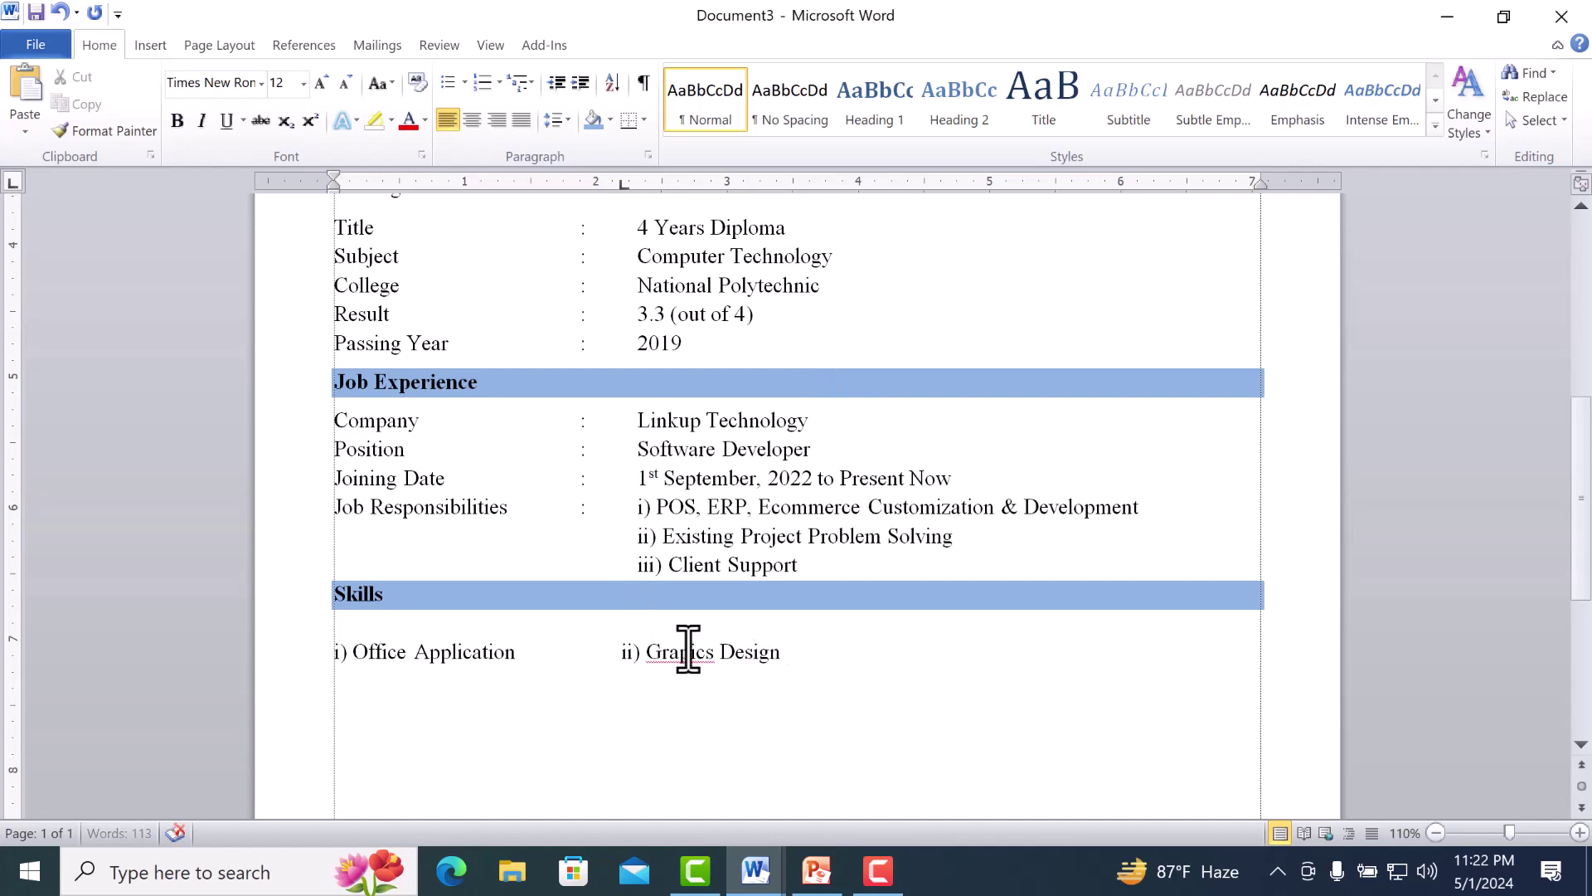
pyautogui.rightClick(688, 651)
pyautogui.click(775, 258)
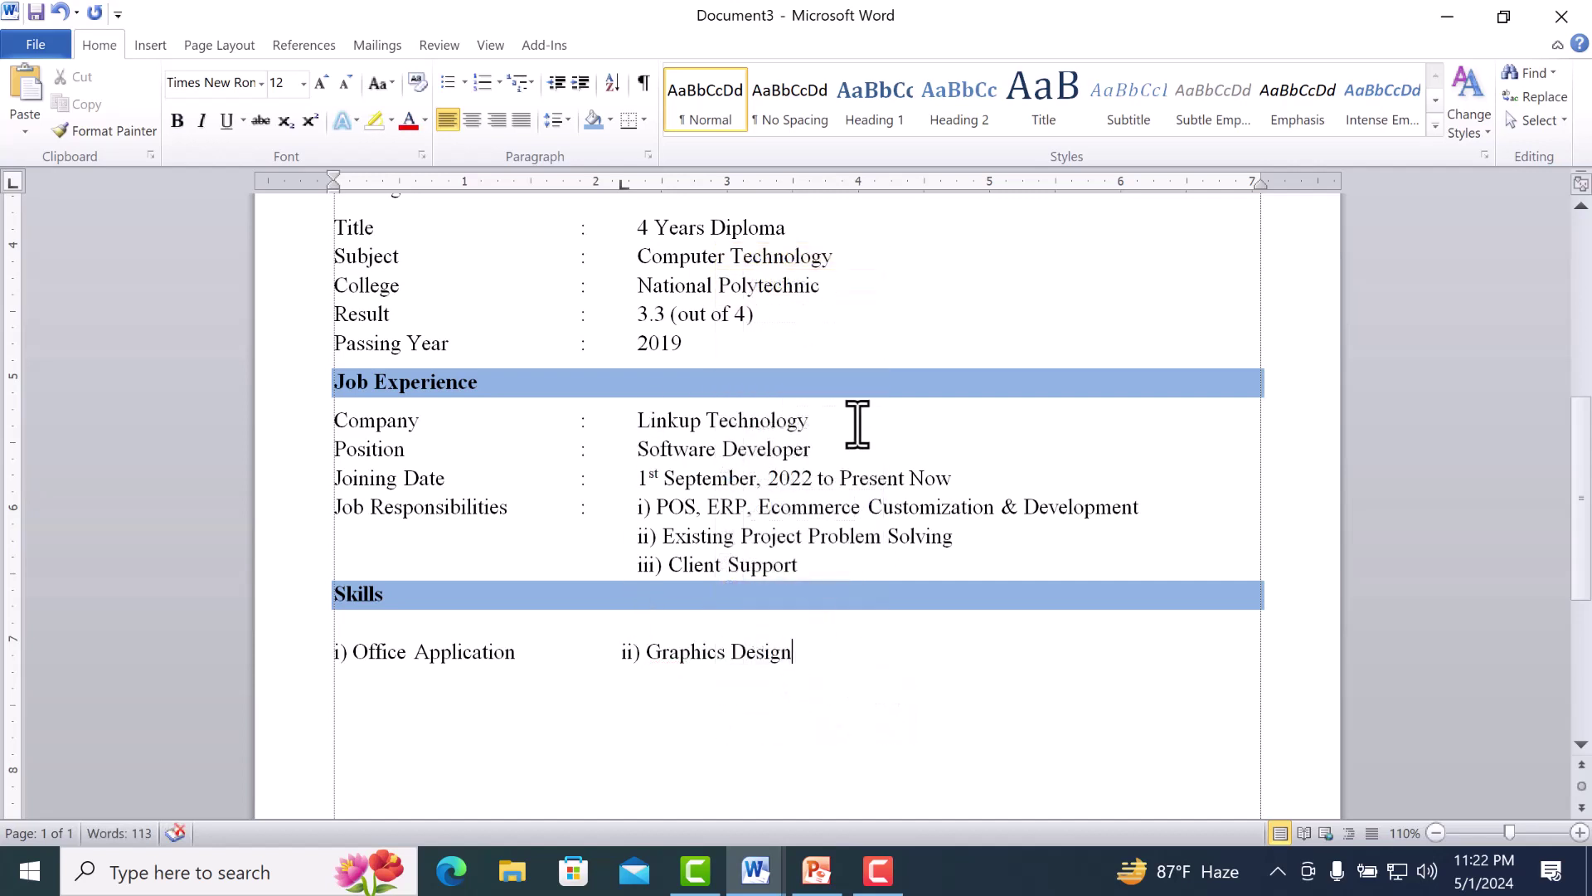
pyautogui.click(843, 182)
pyautogui.press('Tab')
pyautogui.write('H')
pyautogui.click(976, 182)
pyautogui.write('iv) ')
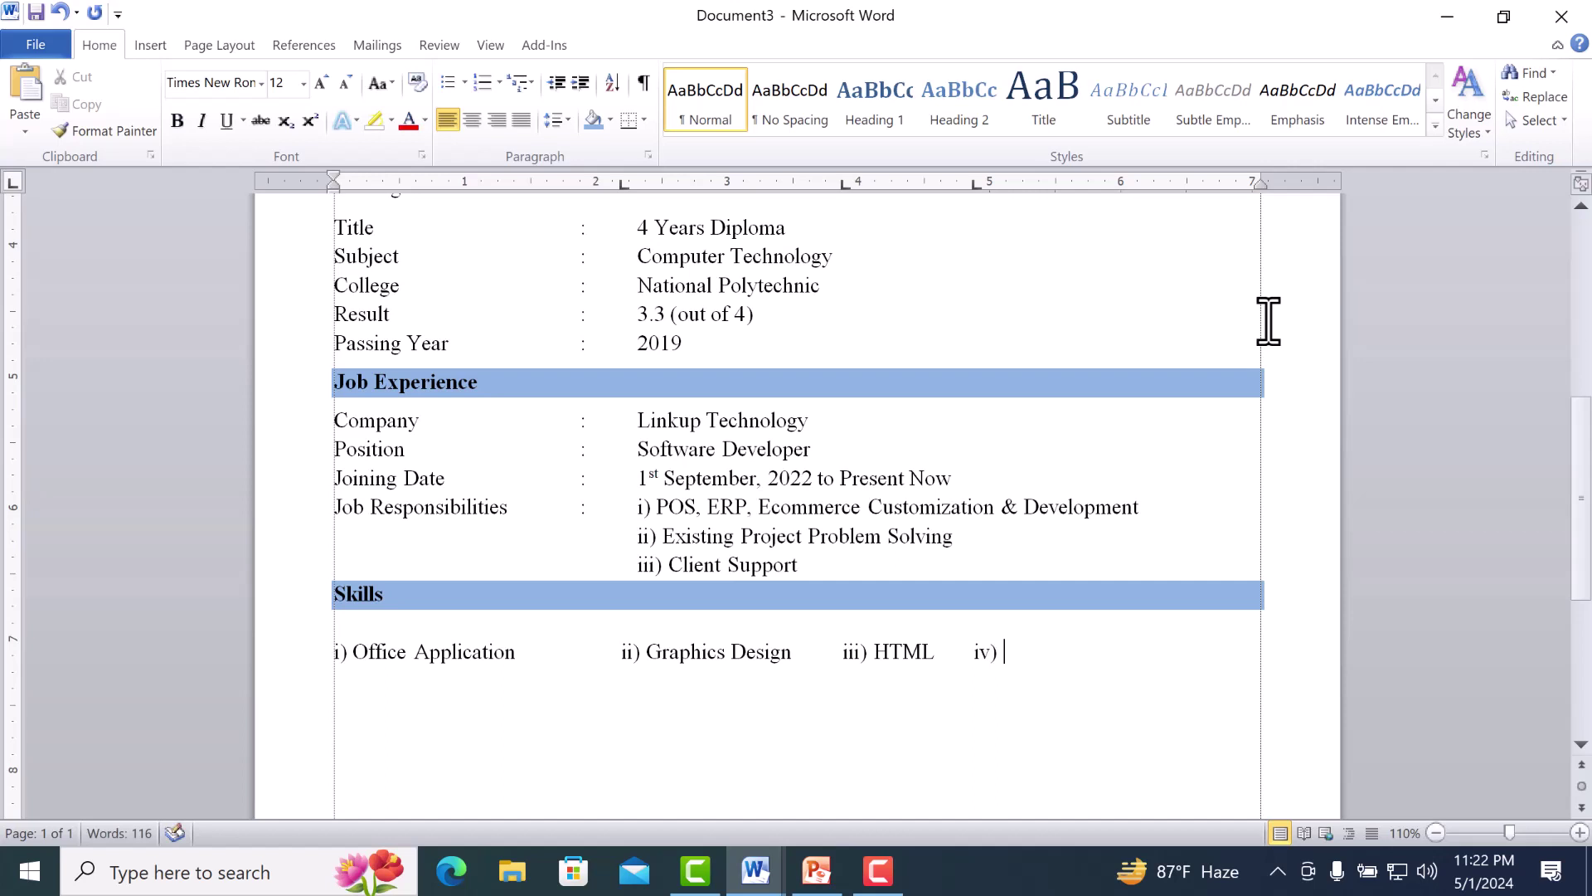
pyautogui.write('C')
# Type the second row v) JavaScript, vi) PHP, vii) Laravel, correcting Javascript to JavaScript.
pyautogui.press('BackSpace')
pyautogui.write('v')
pyautogui.write(' Ja')
pyautogui.write('cript vi')
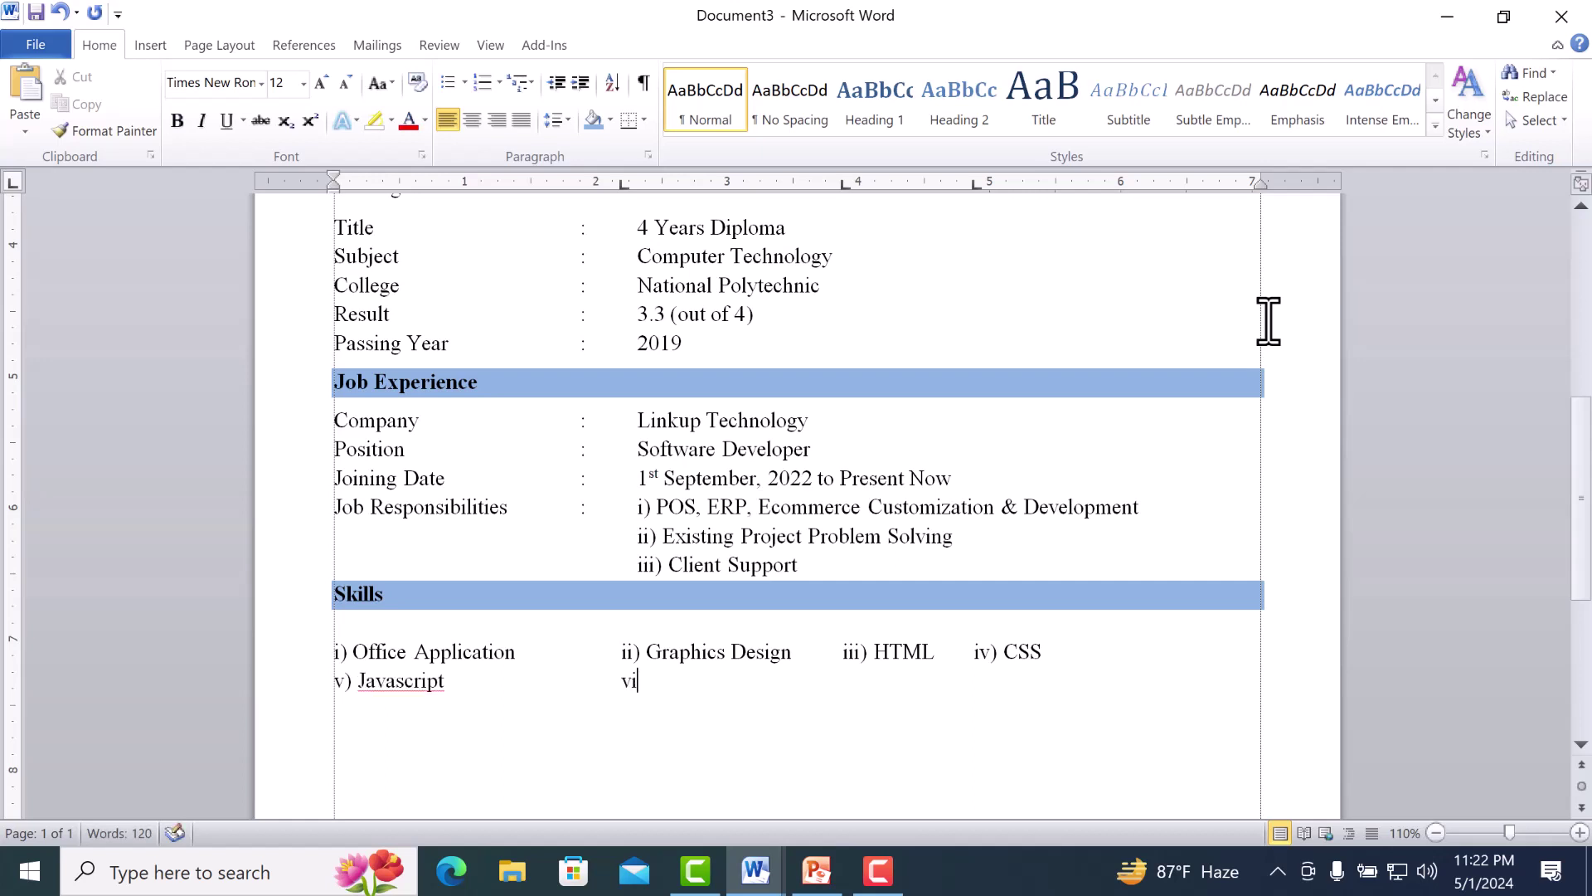
pyautogui.write(') ')
pyautogui.write('PHP')
pyautogui.press('Tab')
pyautogui.write('v')
pyautogui.write(') Laravel')
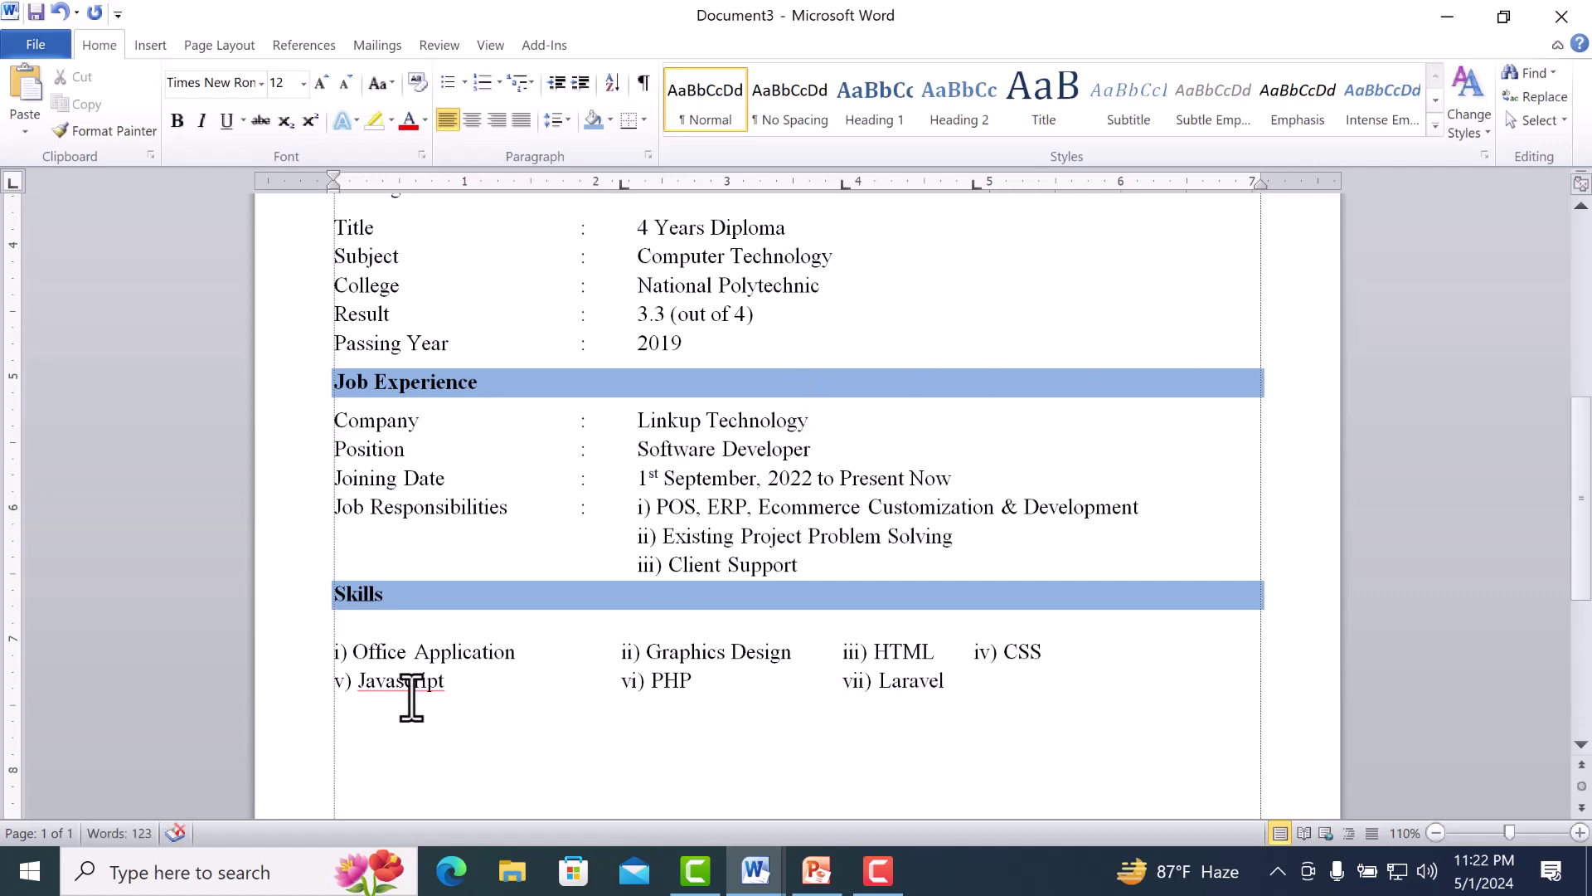
pyautogui.rightClick(413, 687)
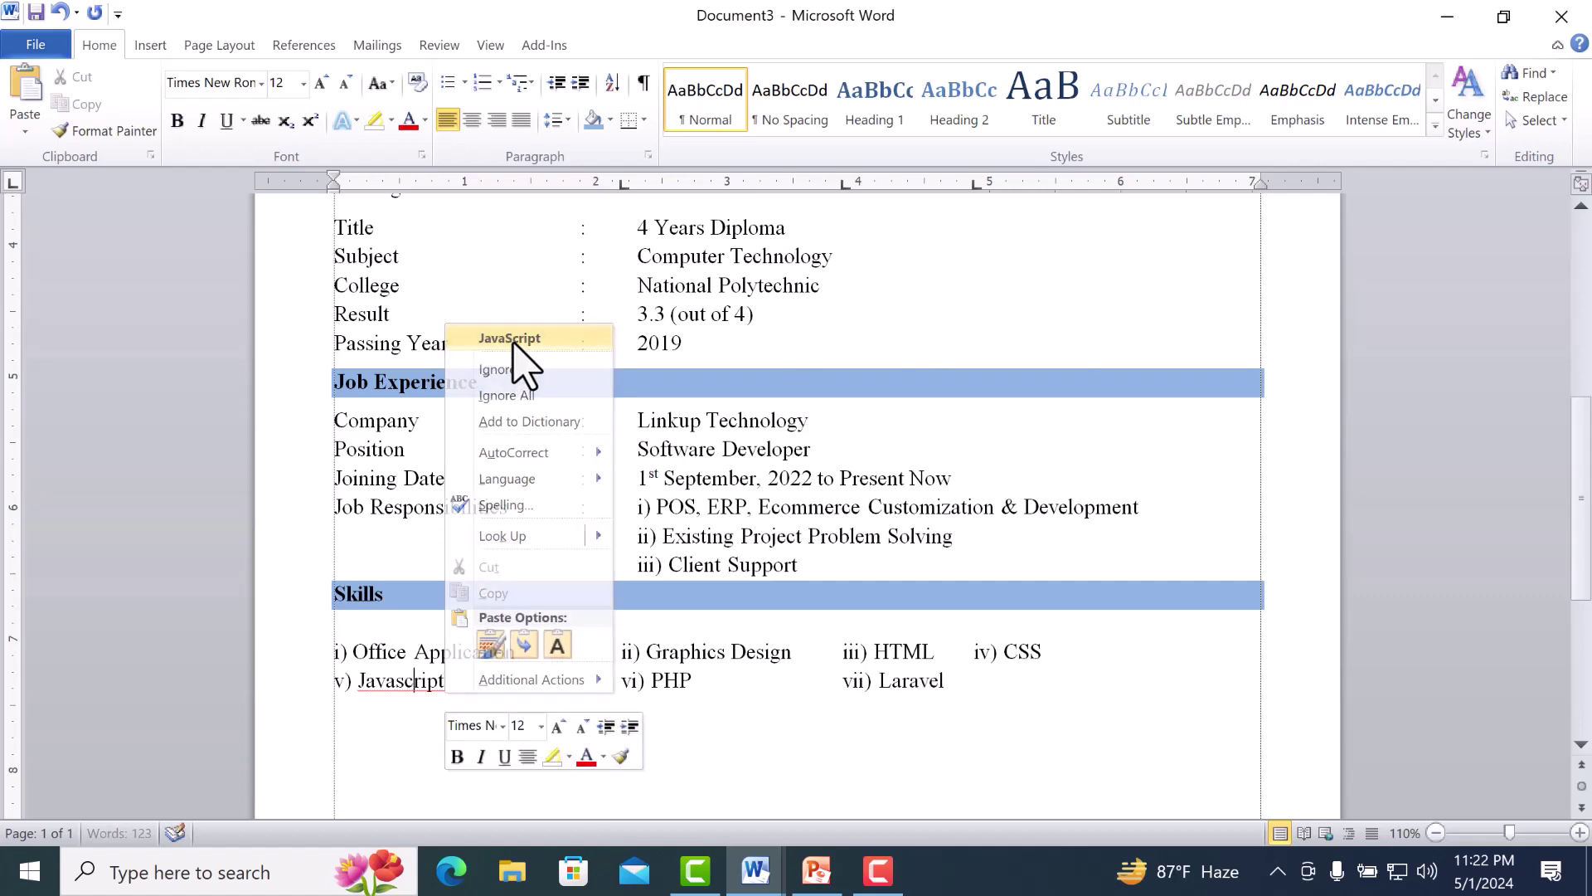
pyautogui.click(511, 338)
pyautogui.click(390, 623)
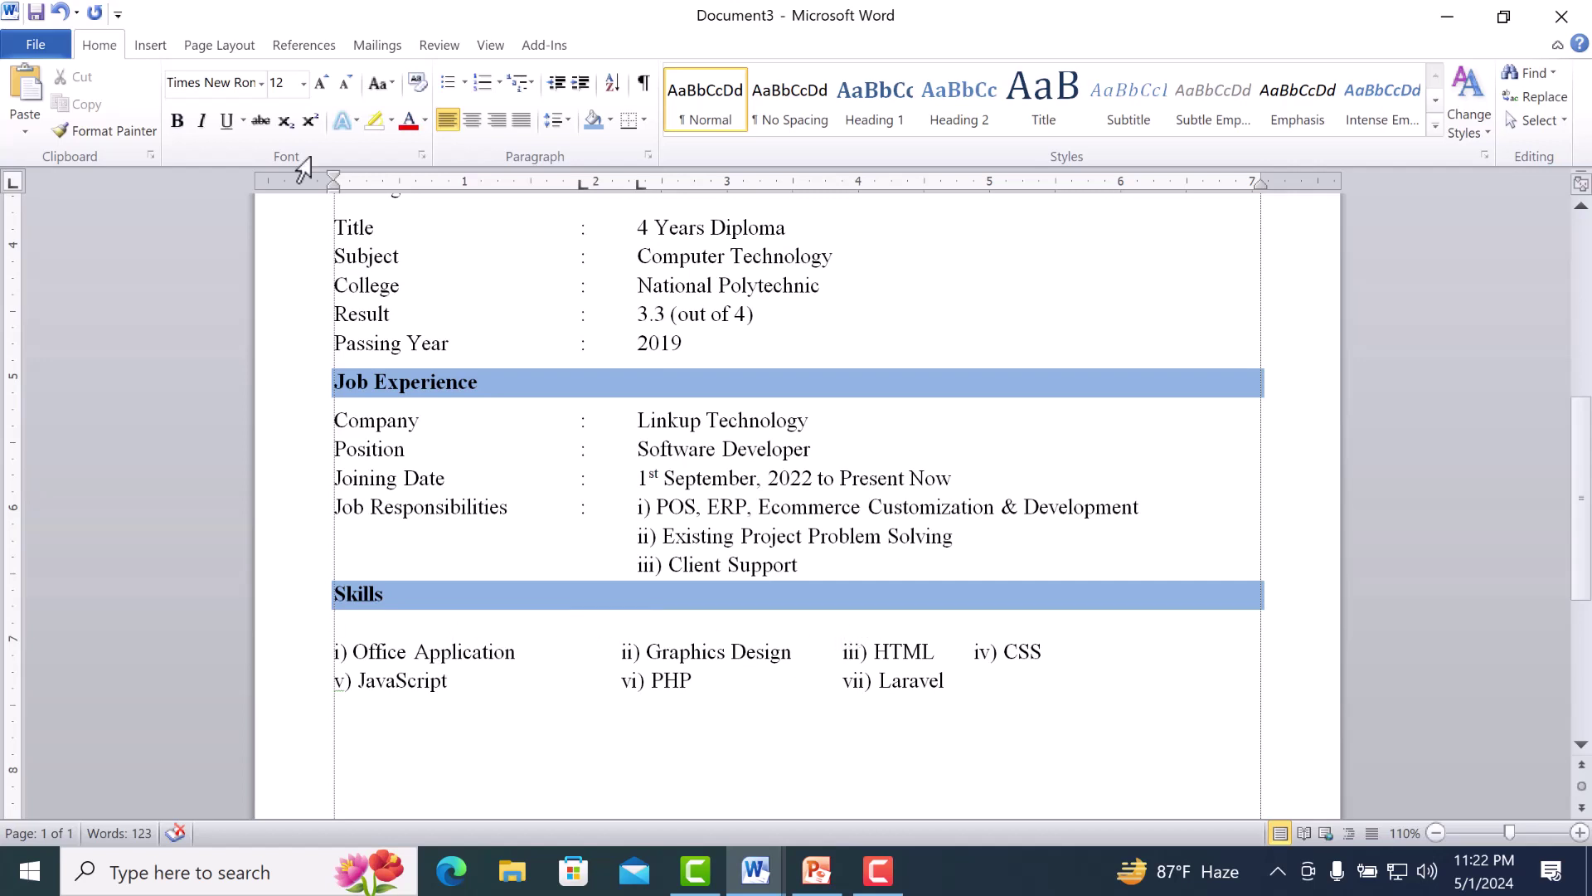
# Shrink the font size of the blank line under the Skills list.
pyautogui.click(347, 83)
pyautogui.click(347, 83)
pyautogui.click(347, 83)
pyautogui.click(346, 83)
pyautogui.click(347, 83)
pyautogui.click(346, 83)
pyautogui.click(347, 82)
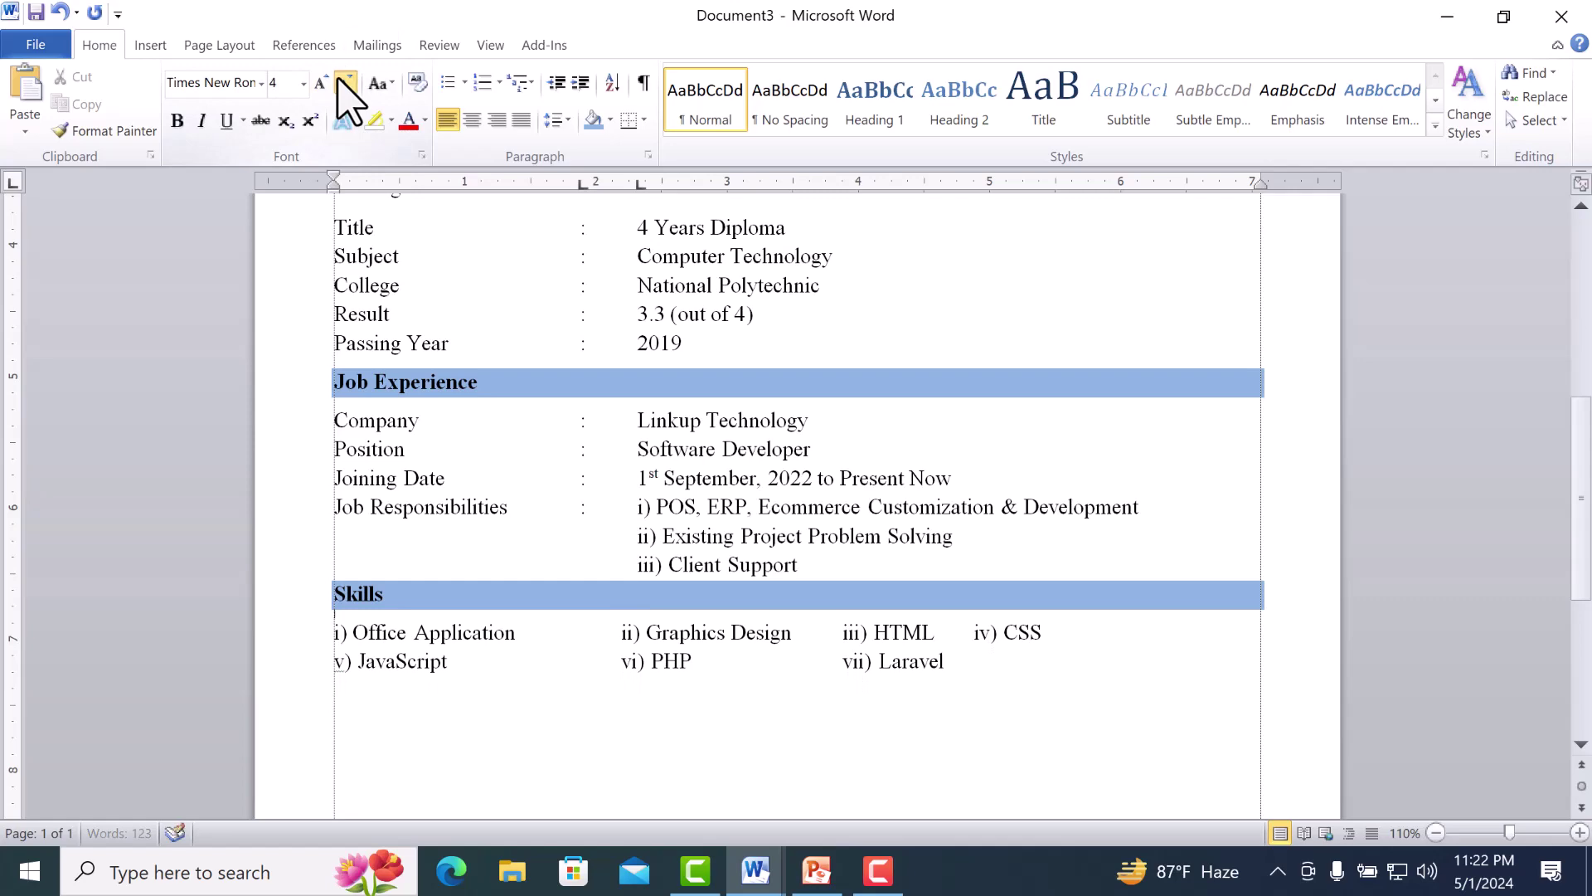
pyautogui.click(347, 83)
pyautogui.click(346, 83)
pyautogui.click(993, 654)
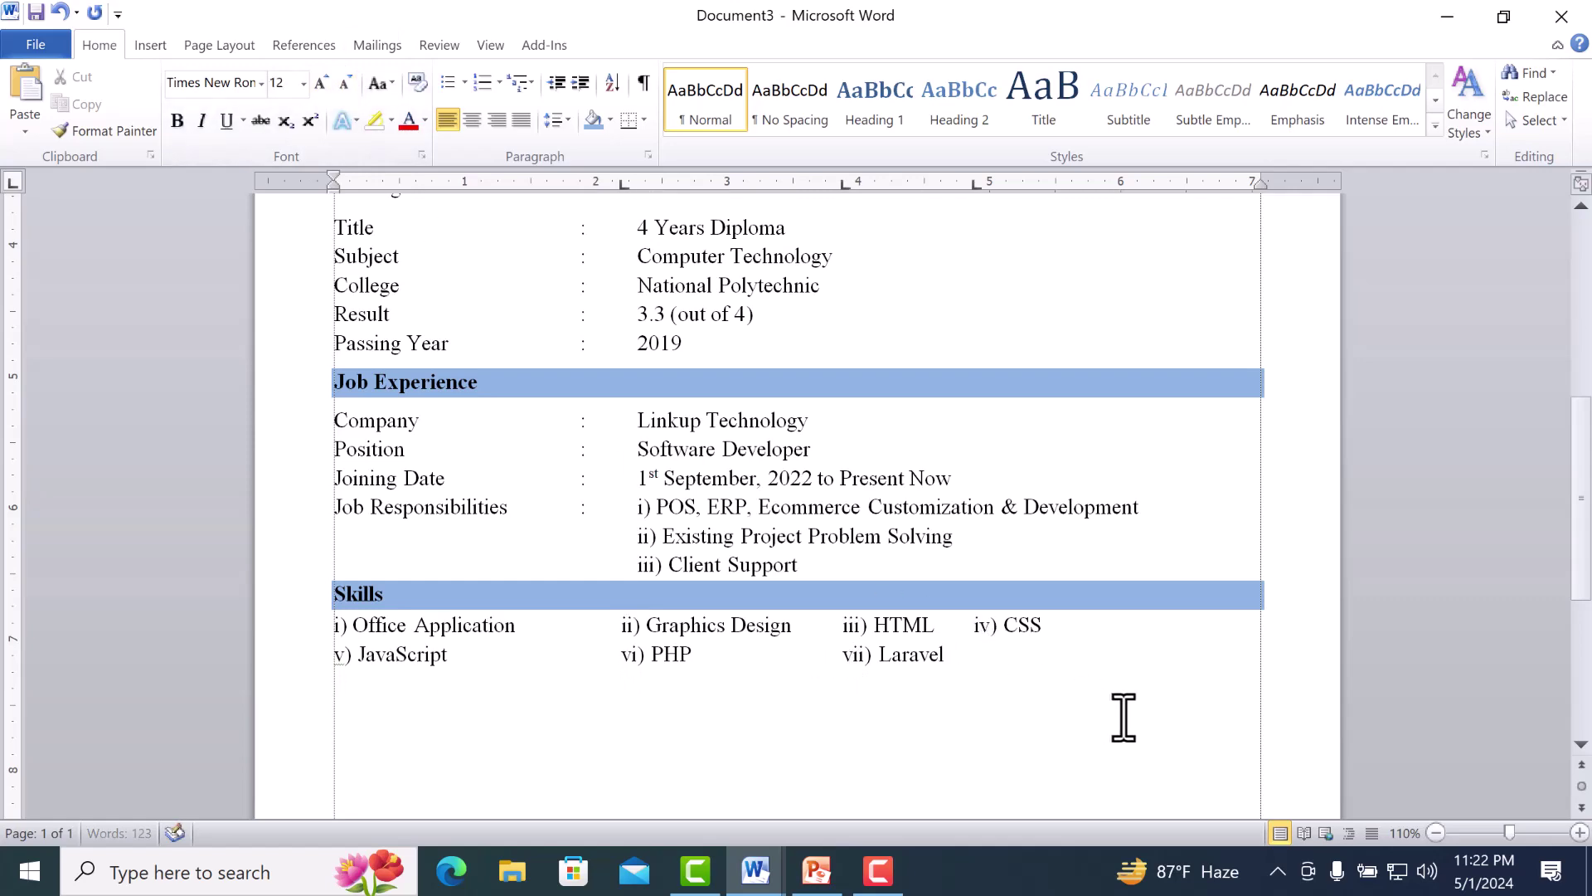
# Check the reference CV, then type the 'Personal Information' heading in the draft.
pyautogui.moveTo(755, 872)
pyautogui.click(639, 829)
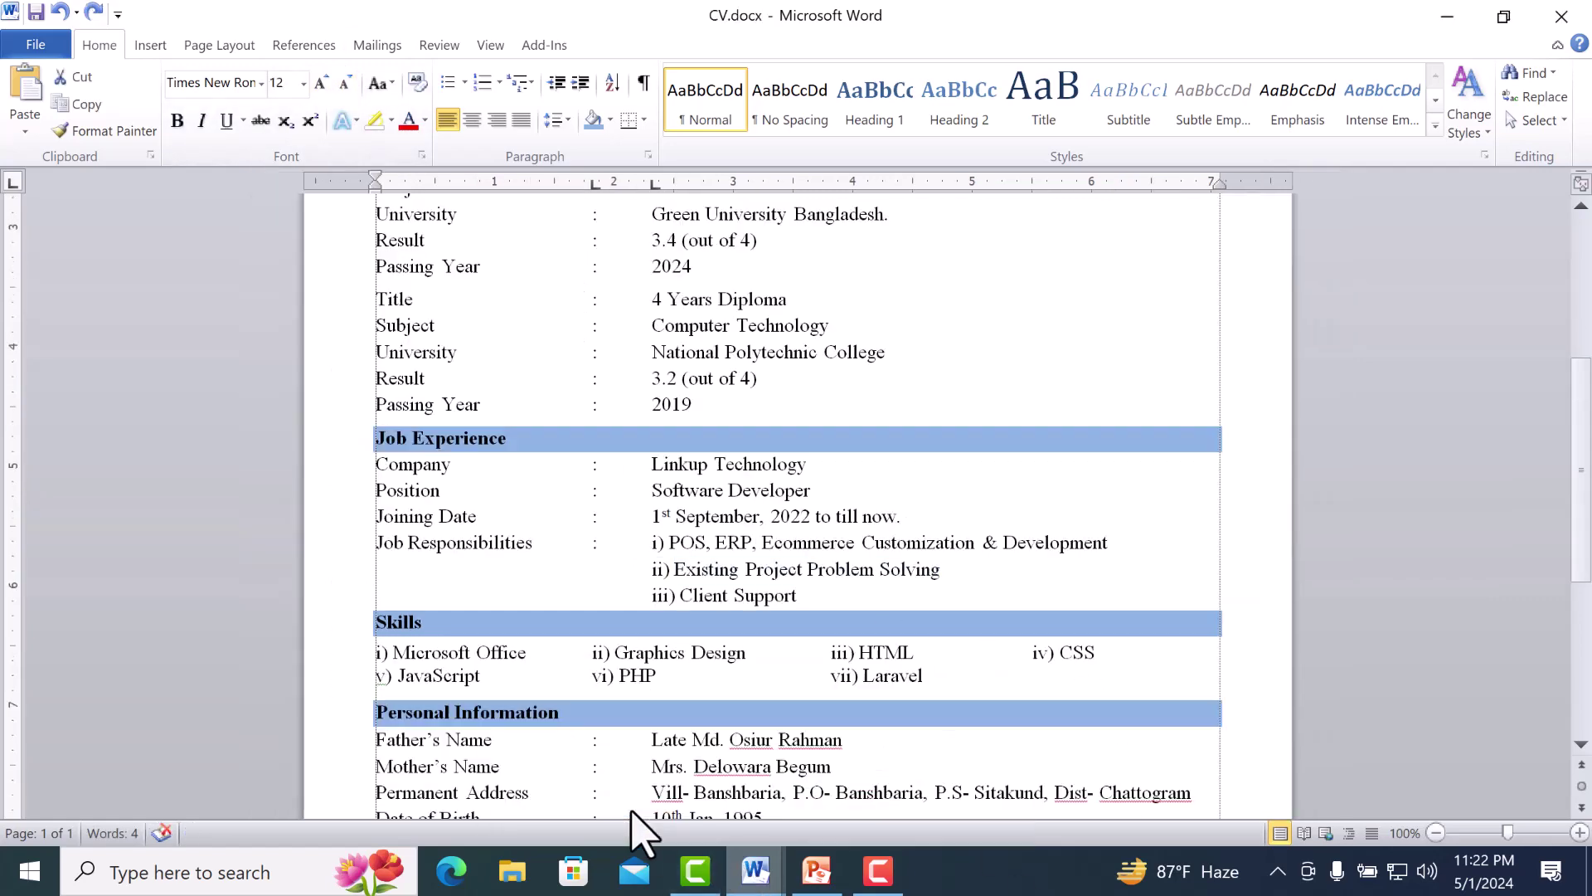
pyautogui.scroll(-2, 618, 667)
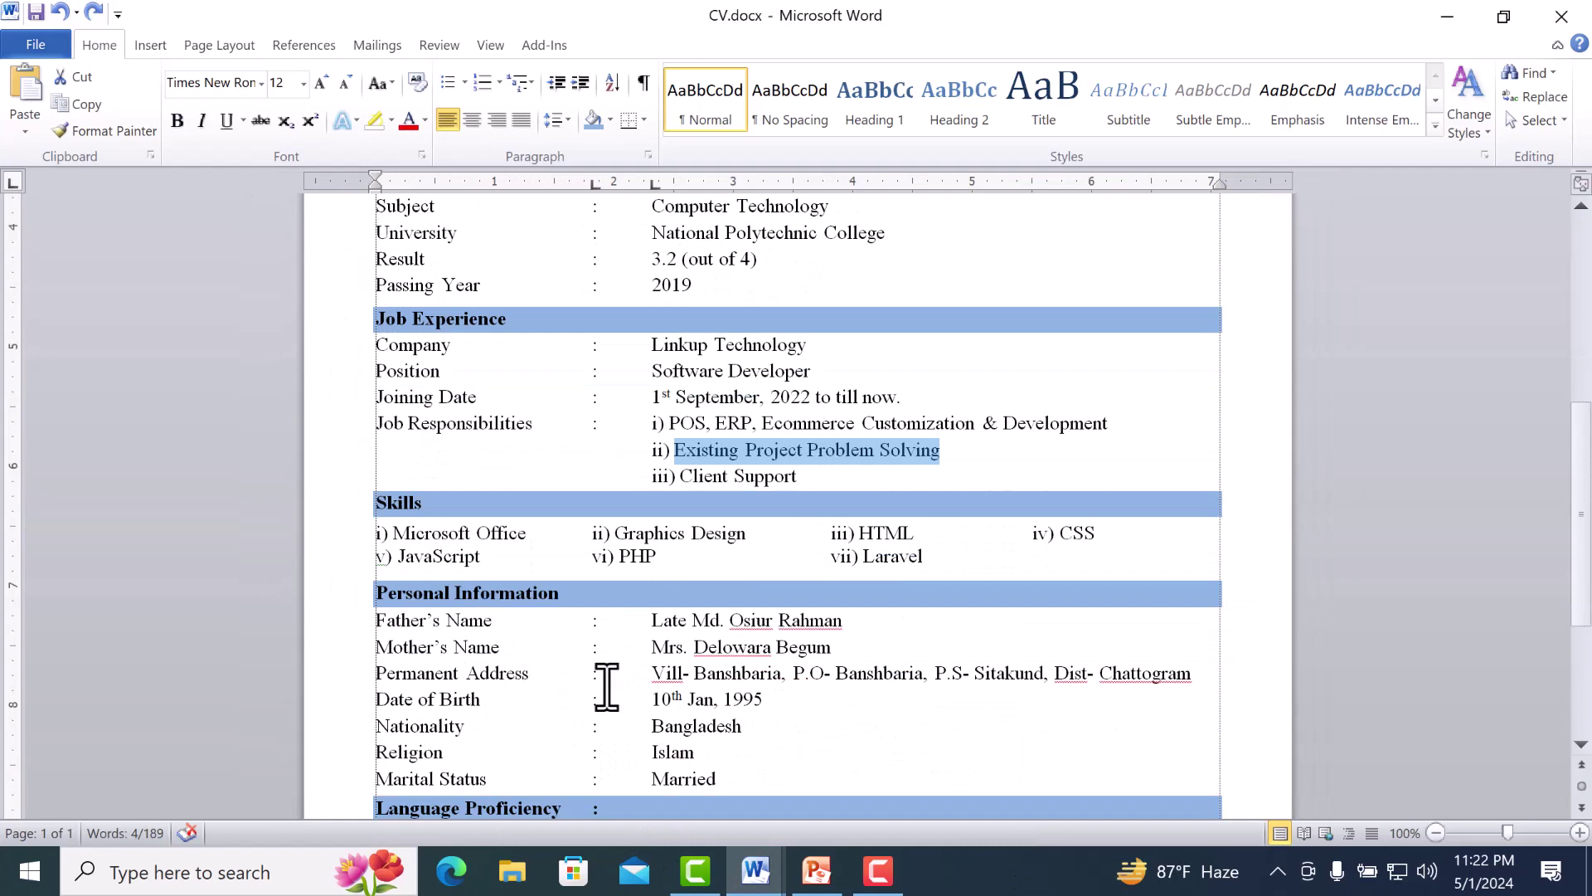
pyautogui.click(751, 871)
pyautogui.click(866, 817)
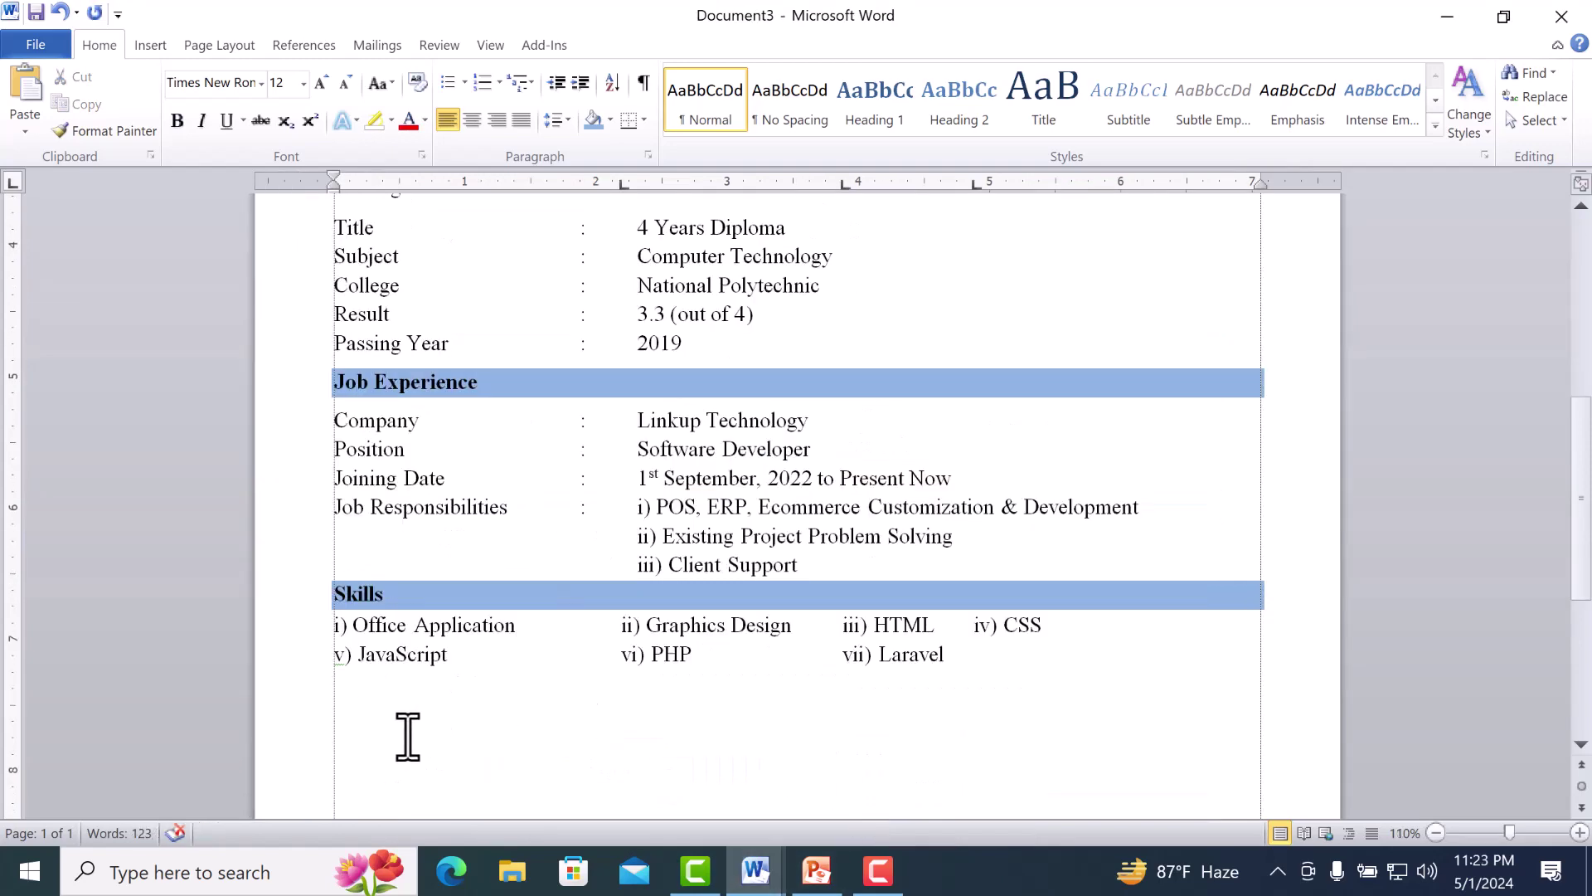
pyautogui.write('Persona')
pyautogui.press('BackSpace')
pyautogui.press('BackSpace')
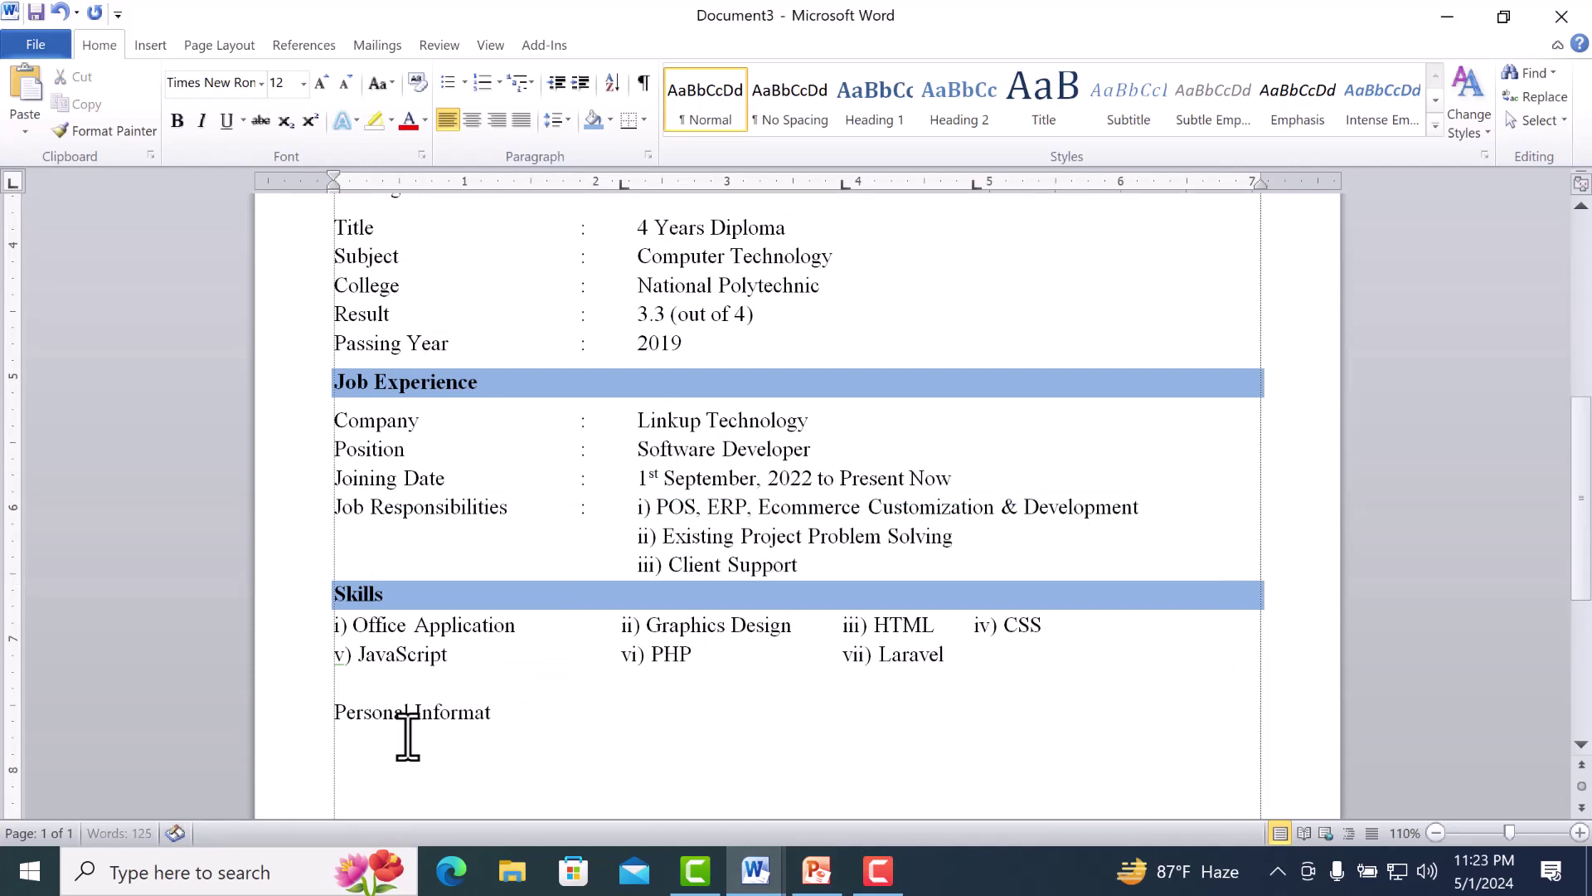
pyautogui.write('ion')
# Make 'Personal Information' bold with the blue section shading.
pyautogui.scroll(-1, 366, 654)
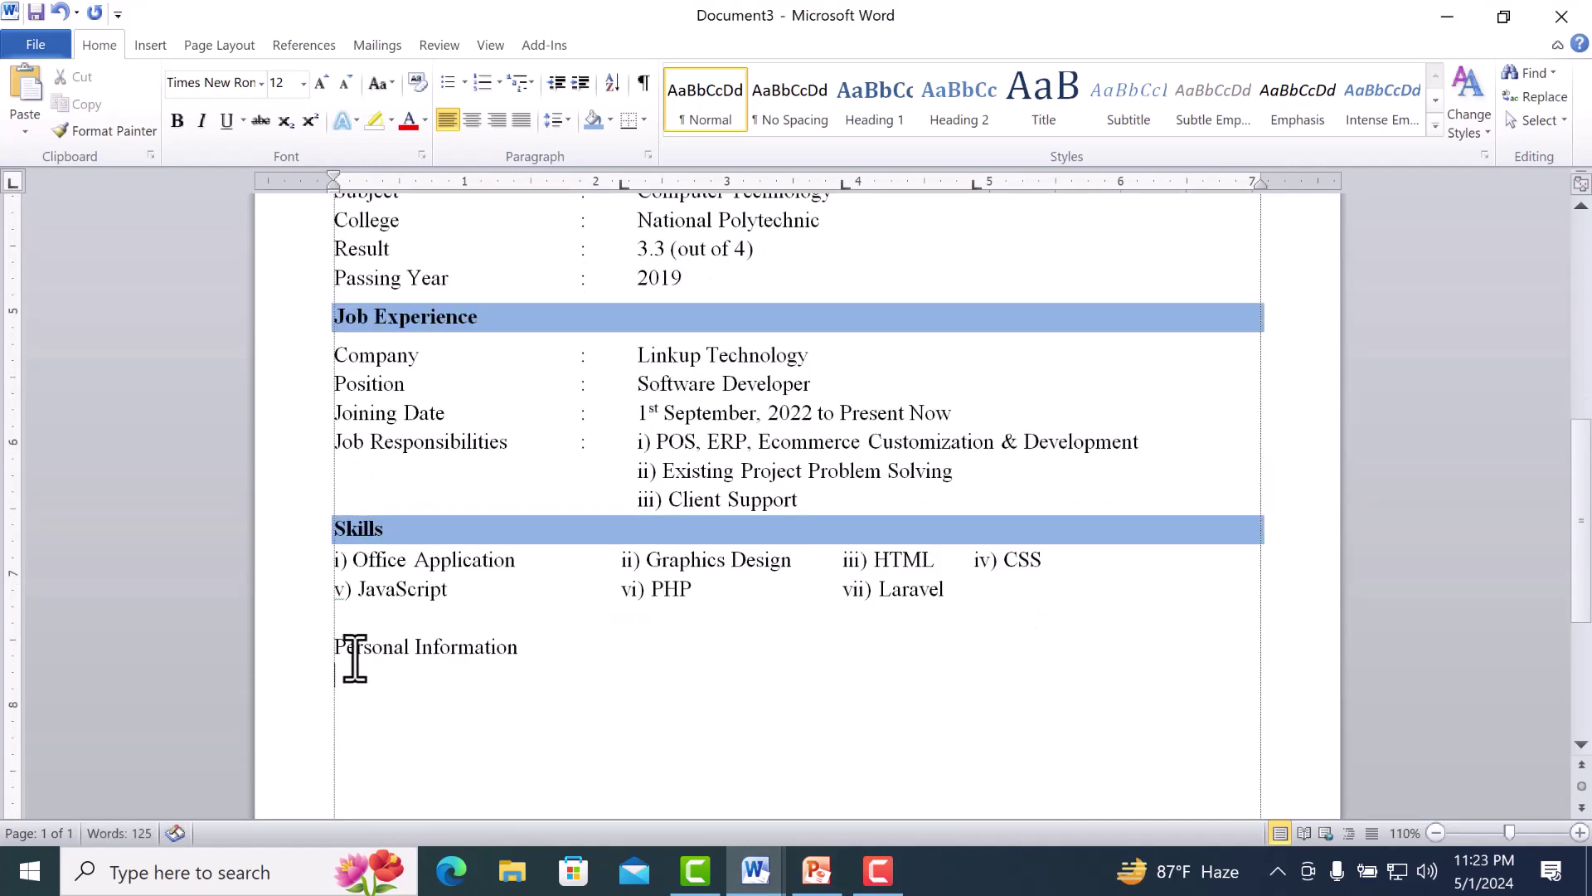
pyautogui.moveTo(330, 648); pyautogui.dragTo(539, 648)
pyautogui.click(177, 120)
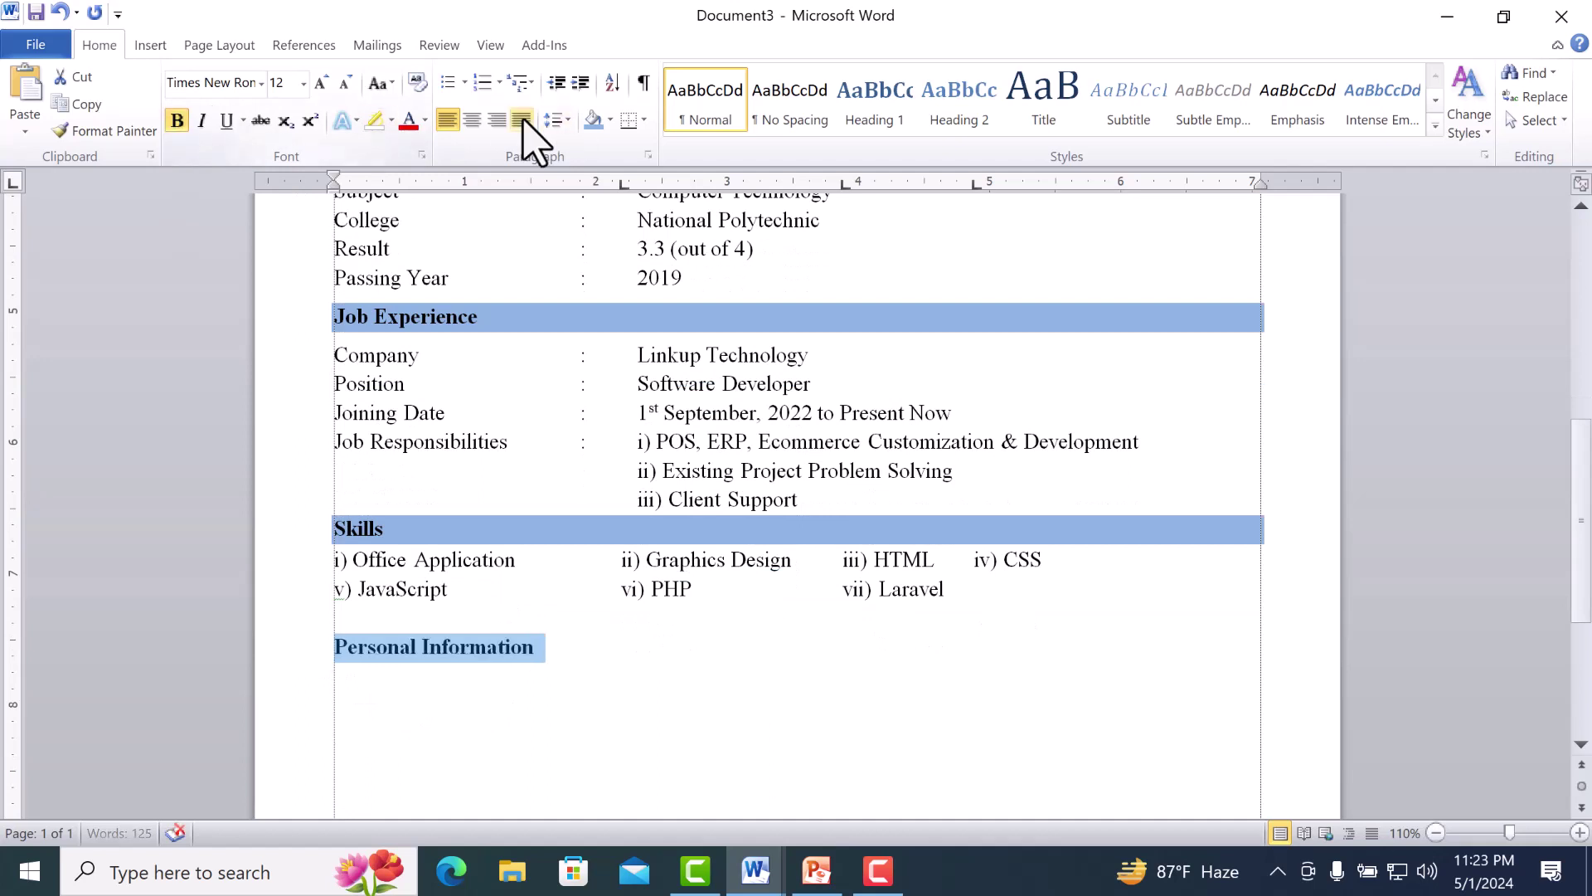
pyautogui.click(592, 121)
# Shrink the blank line above the heading and add an empty line below it.
pyautogui.click(373, 614)
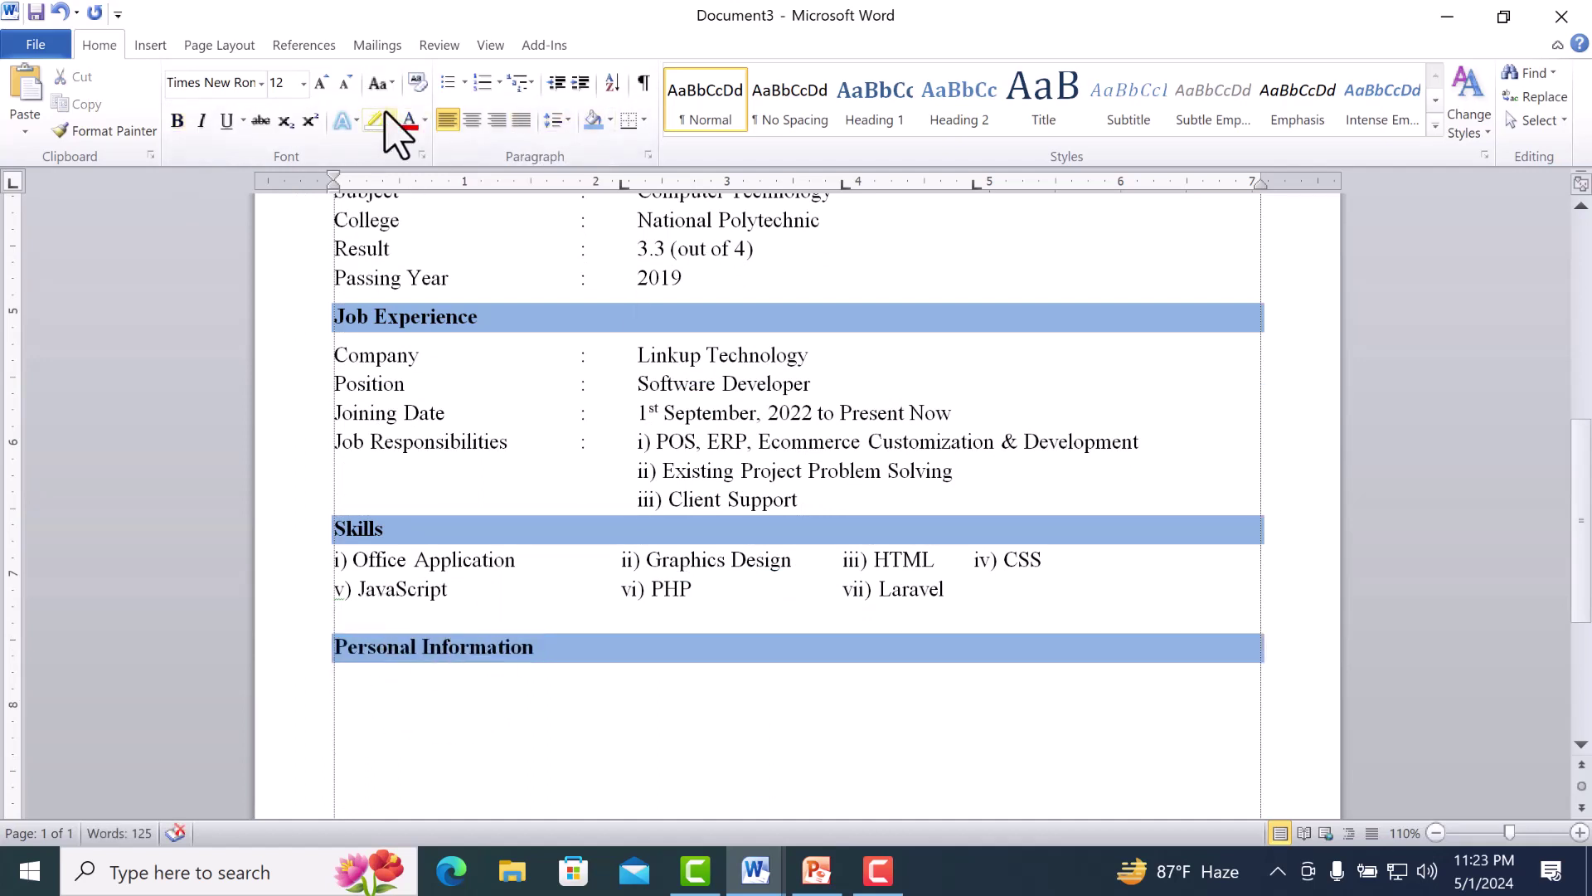
pyautogui.click(356, 83)
pyautogui.click(357, 83)
pyautogui.click(356, 83)
pyautogui.click(357, 83)
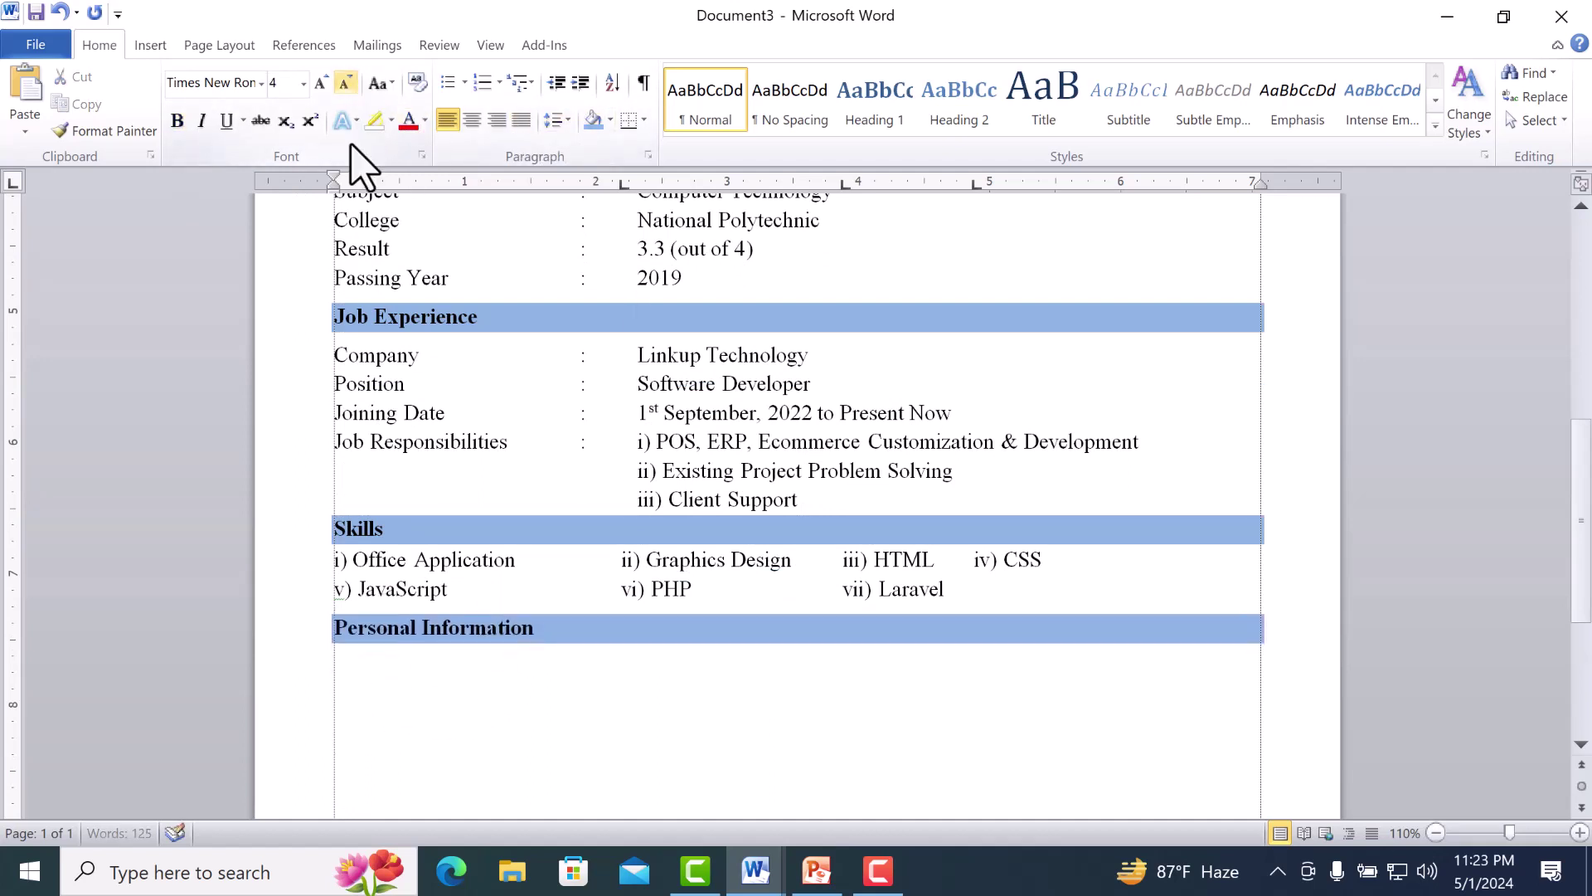
pyautogui.click(340, 664)
pyautogui.press('Return')
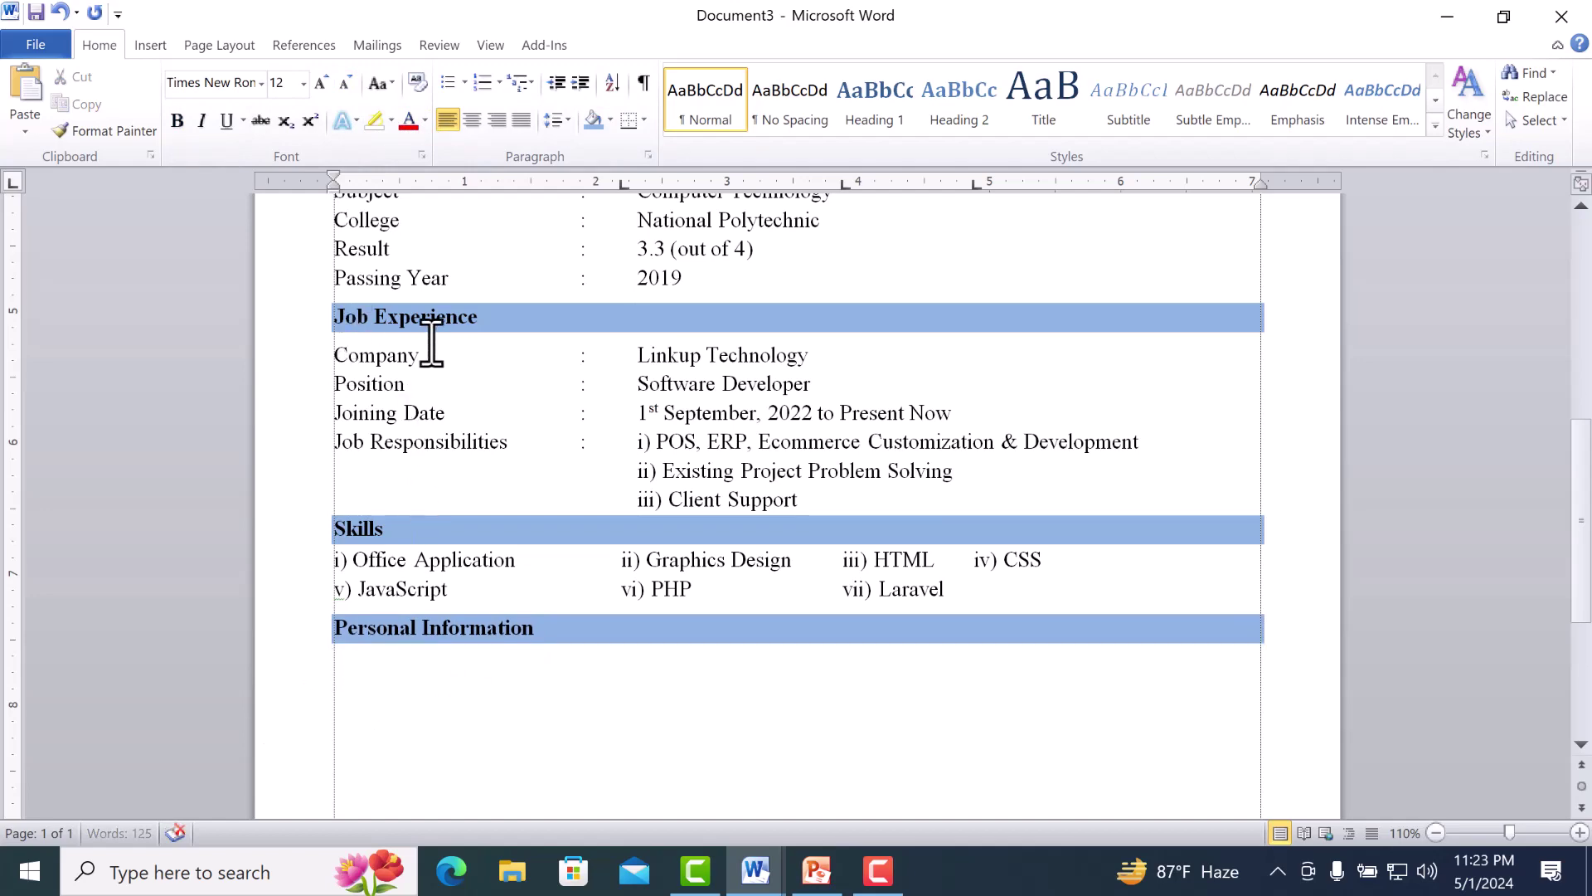
# Add two ruler tab stops for the detail columns and move to the line under the heading.
pyautogui.scroll(1, 427, 348)
pyautogui.scroll(2, 443, 406)
pyautogui.scroll(2, 423, 369)
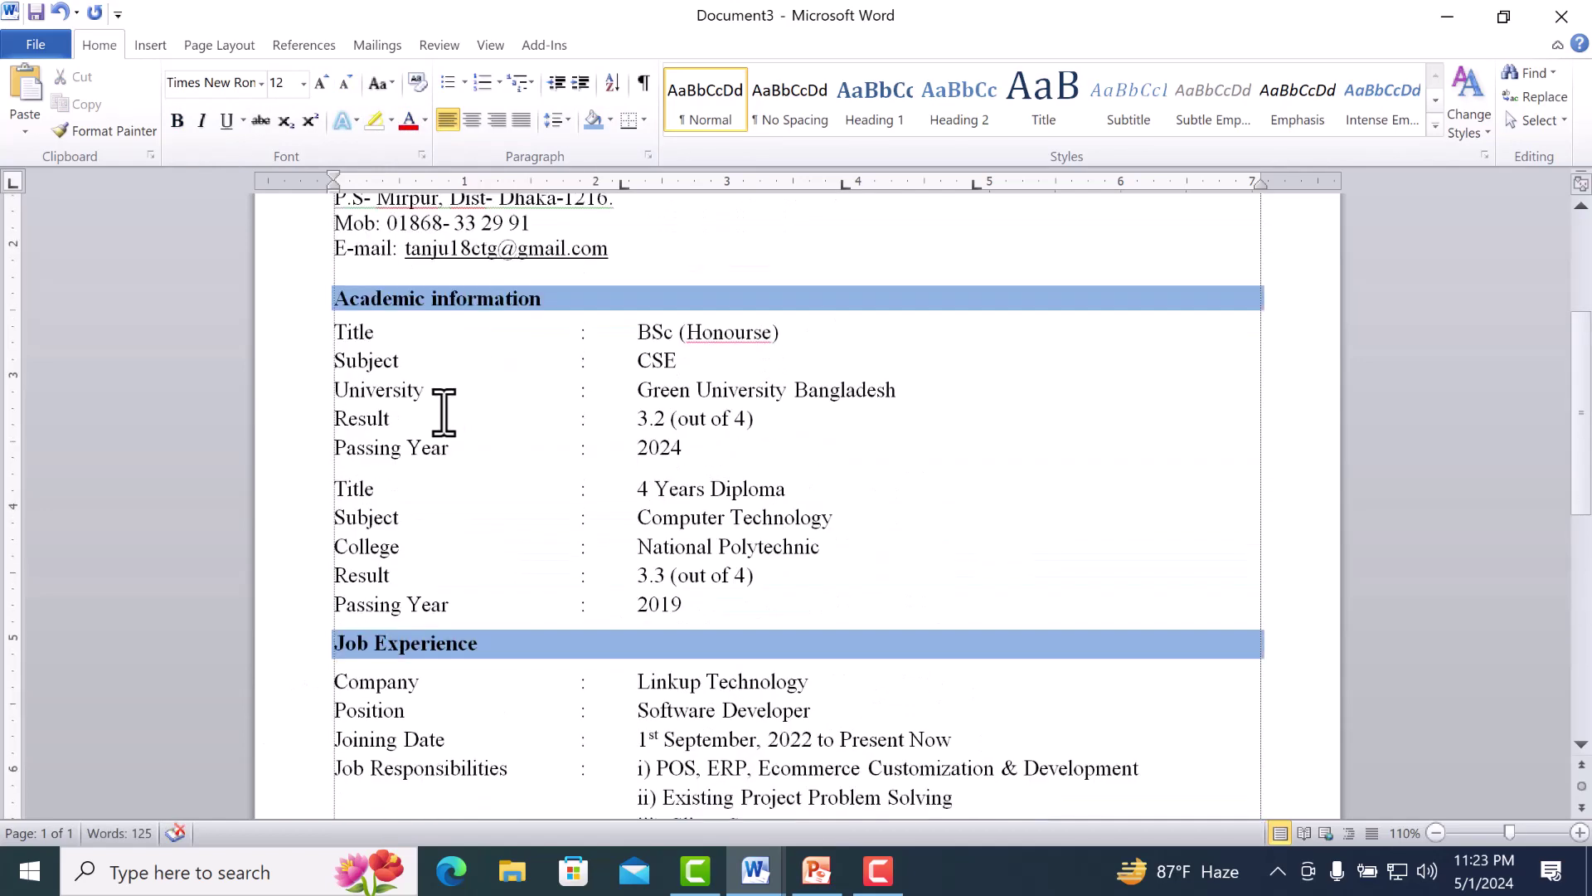
pyautogui.scroll(-2, 448, 422)
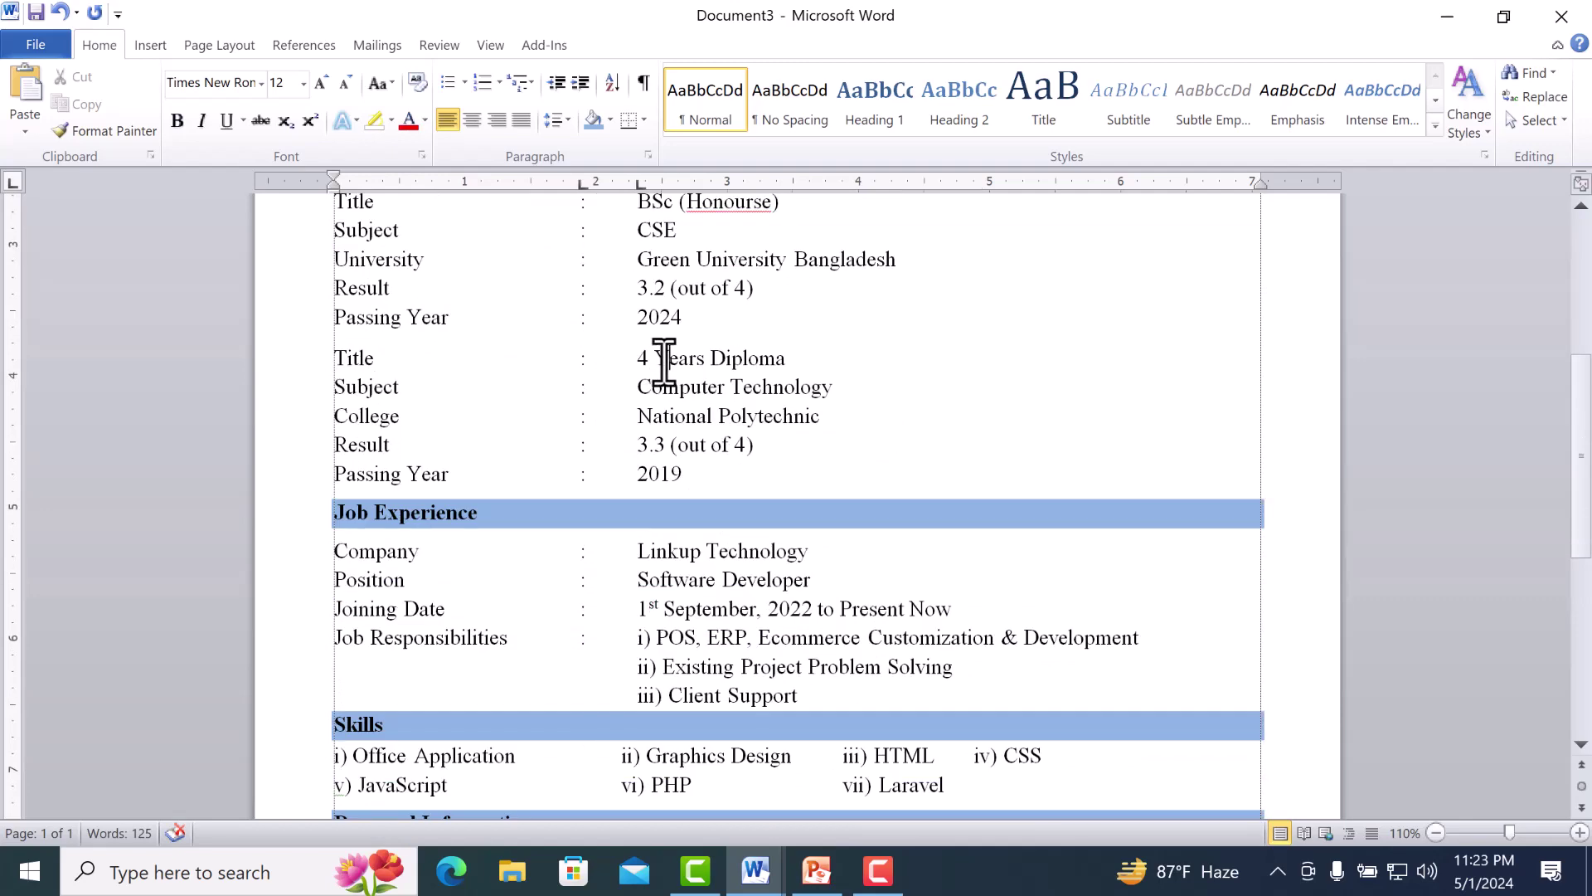
pyautogui.scroll(-3, 359, 664)
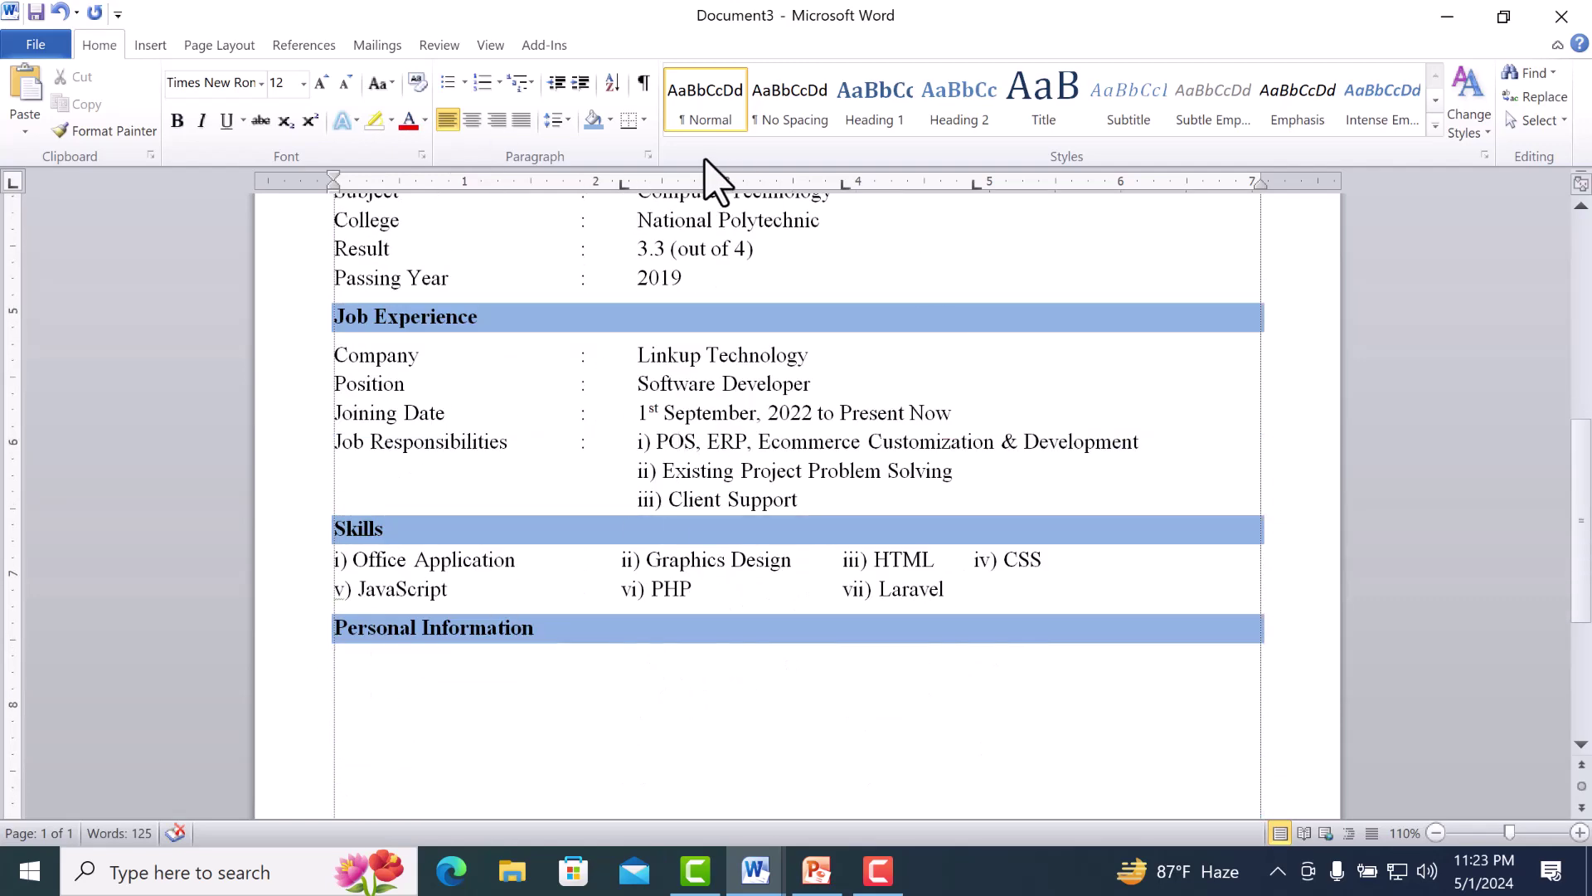
pyautogui.click(843, 182)
pyautogui.click(974, 184)
pyautogui.press('Return')
# Select Company through the Personal Information line and set a shared tab stop to align the columns.
pyautogui.scroll(3, 350, 653)
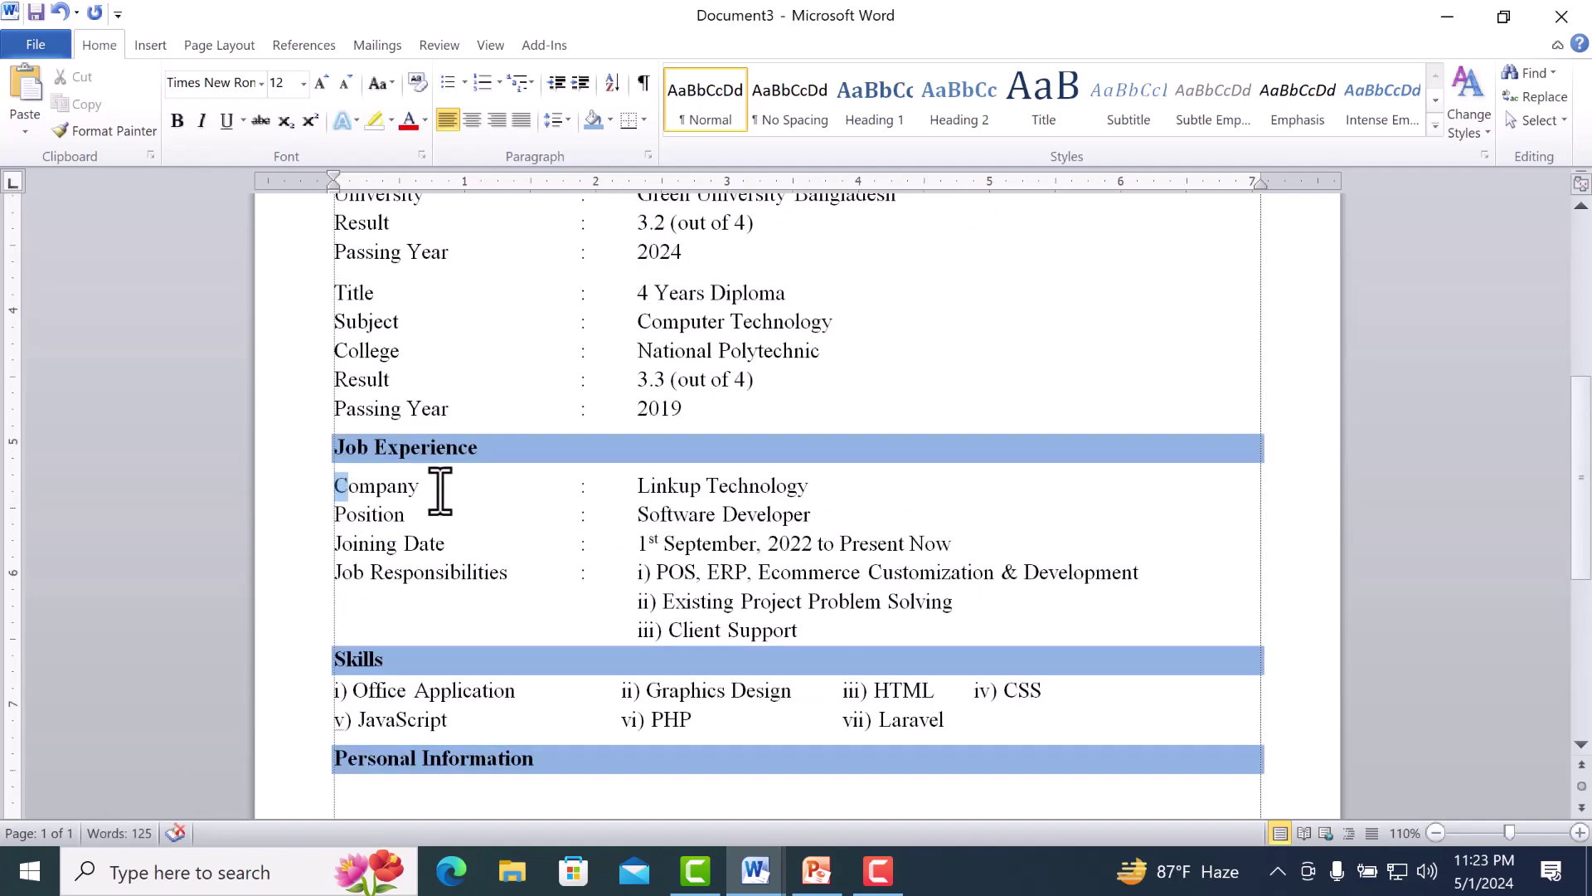
pyautogui.moveTo(441, 495)
pyautogui.mouseDown()
pyautogui.moveTo(830, 591)
pyautogui.moveTo(842, 647)
pyautogui.mouseUp()
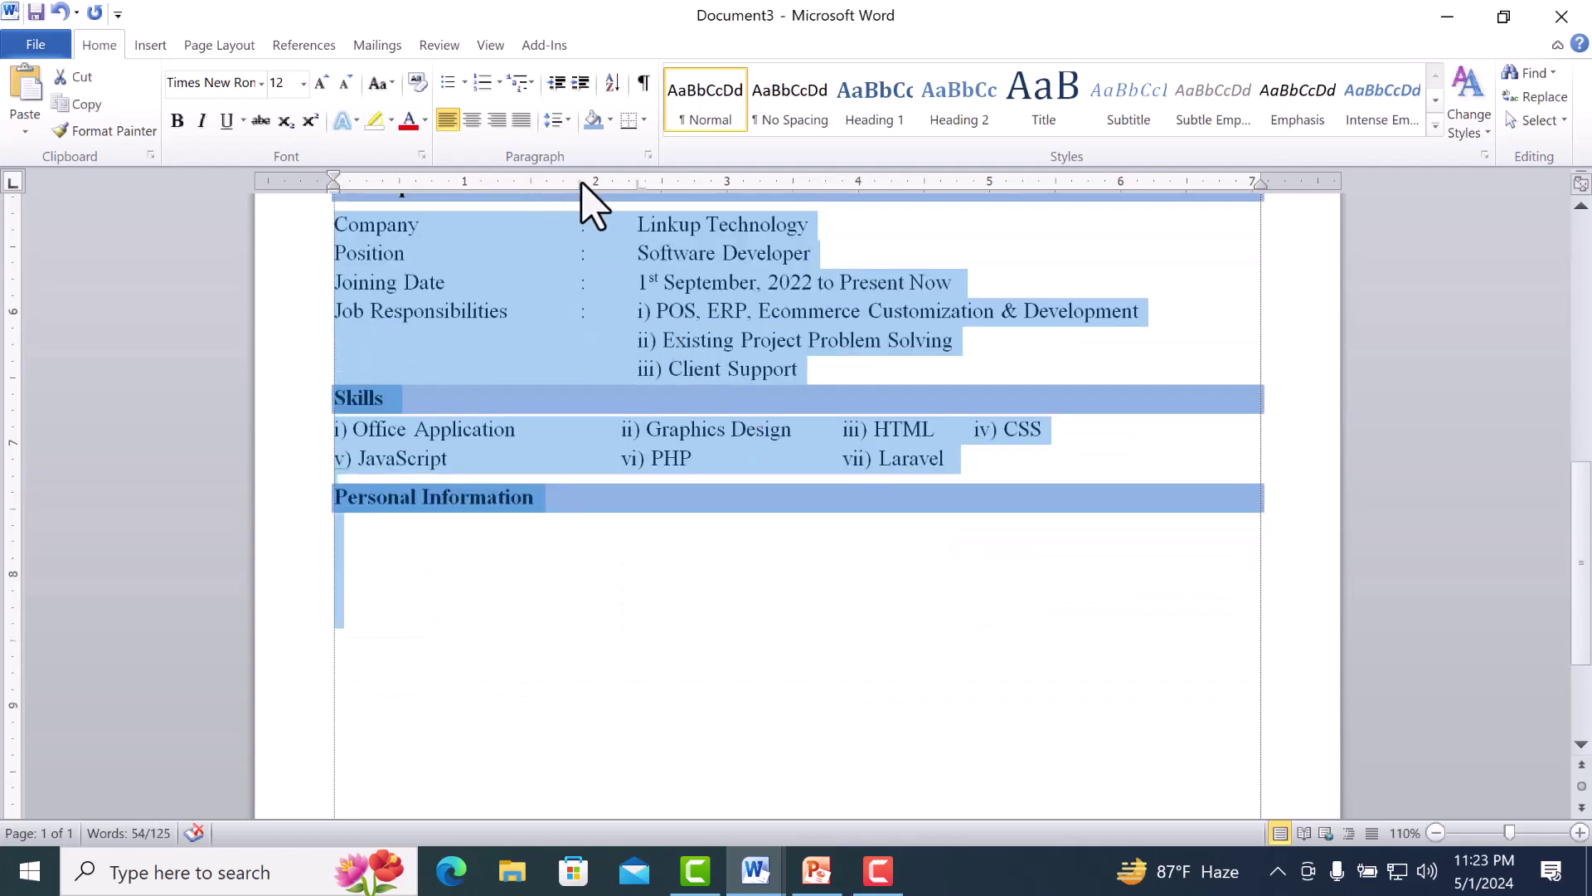
pyautogui.scroll(4, 630, 315)
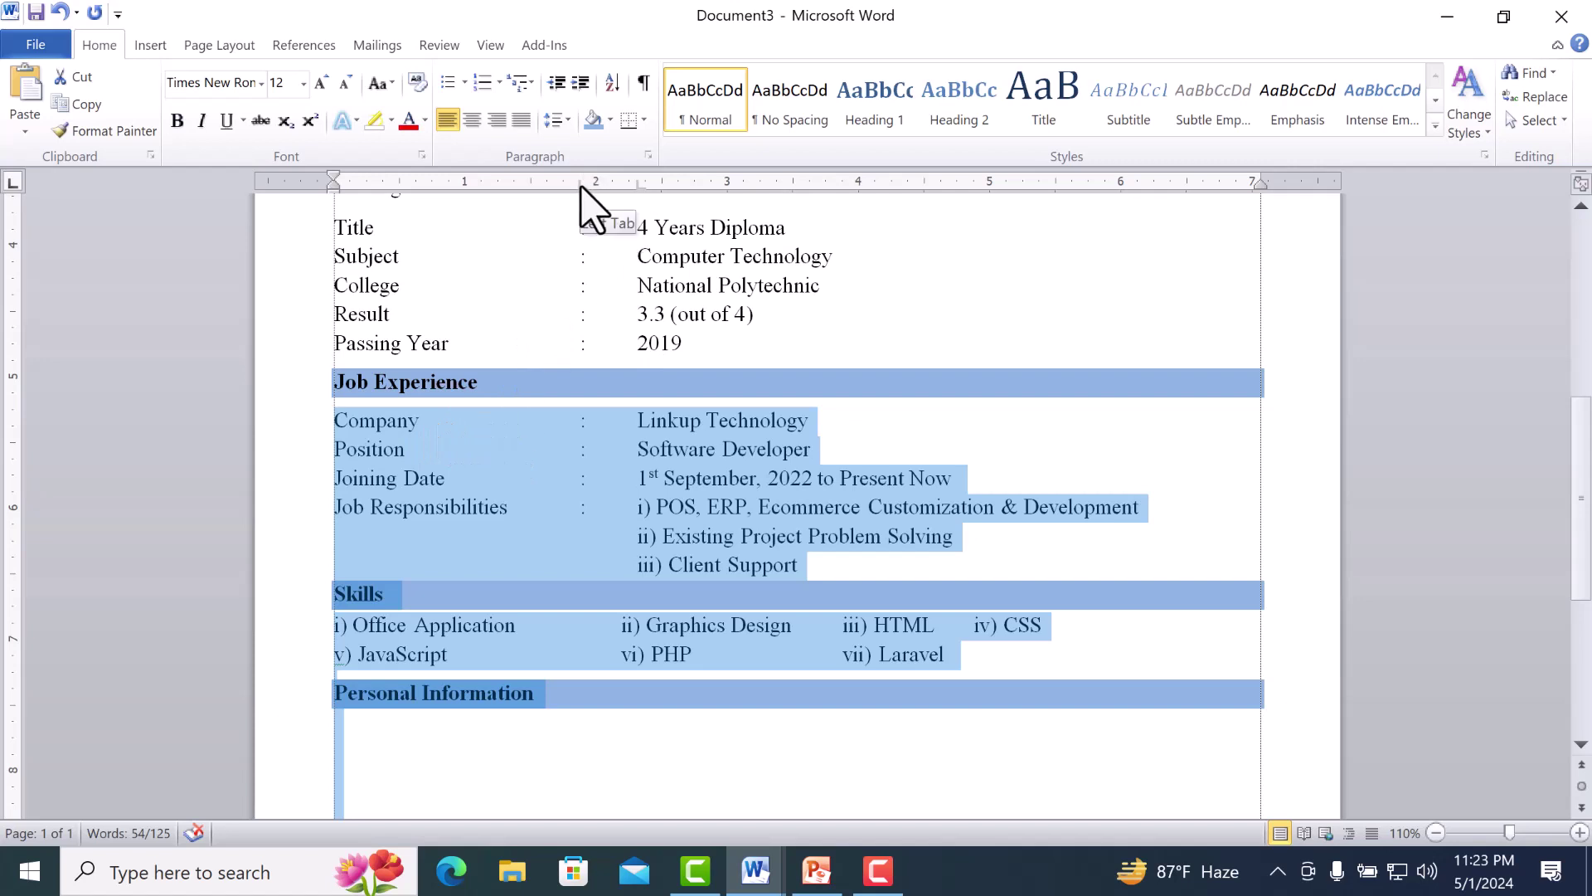
pyautogui.click(580, 184)
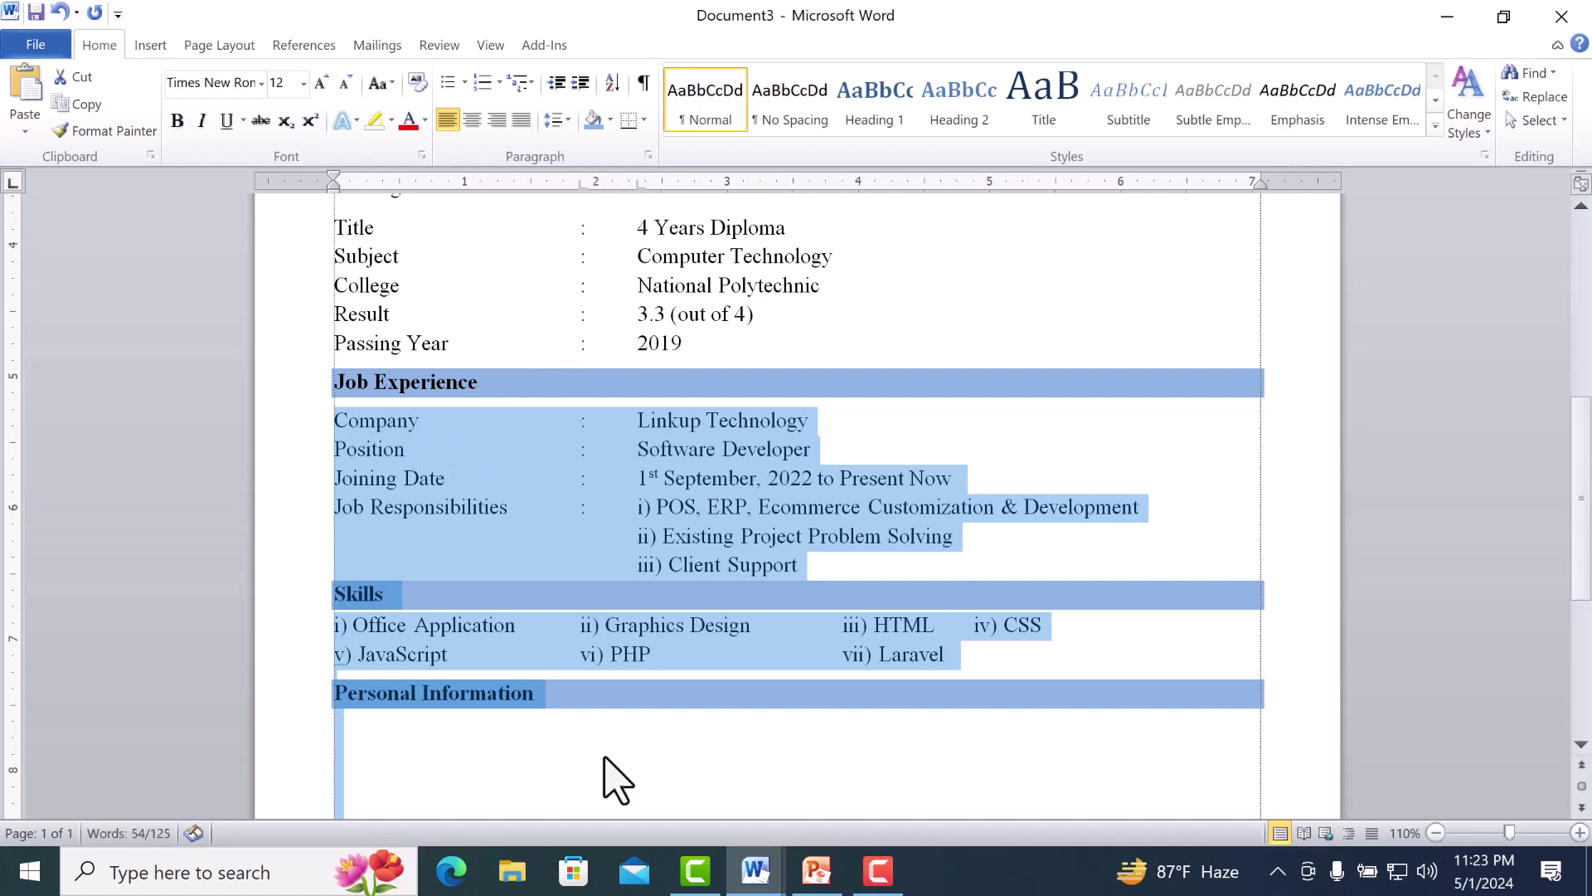
pyautogui.click(361, 759)
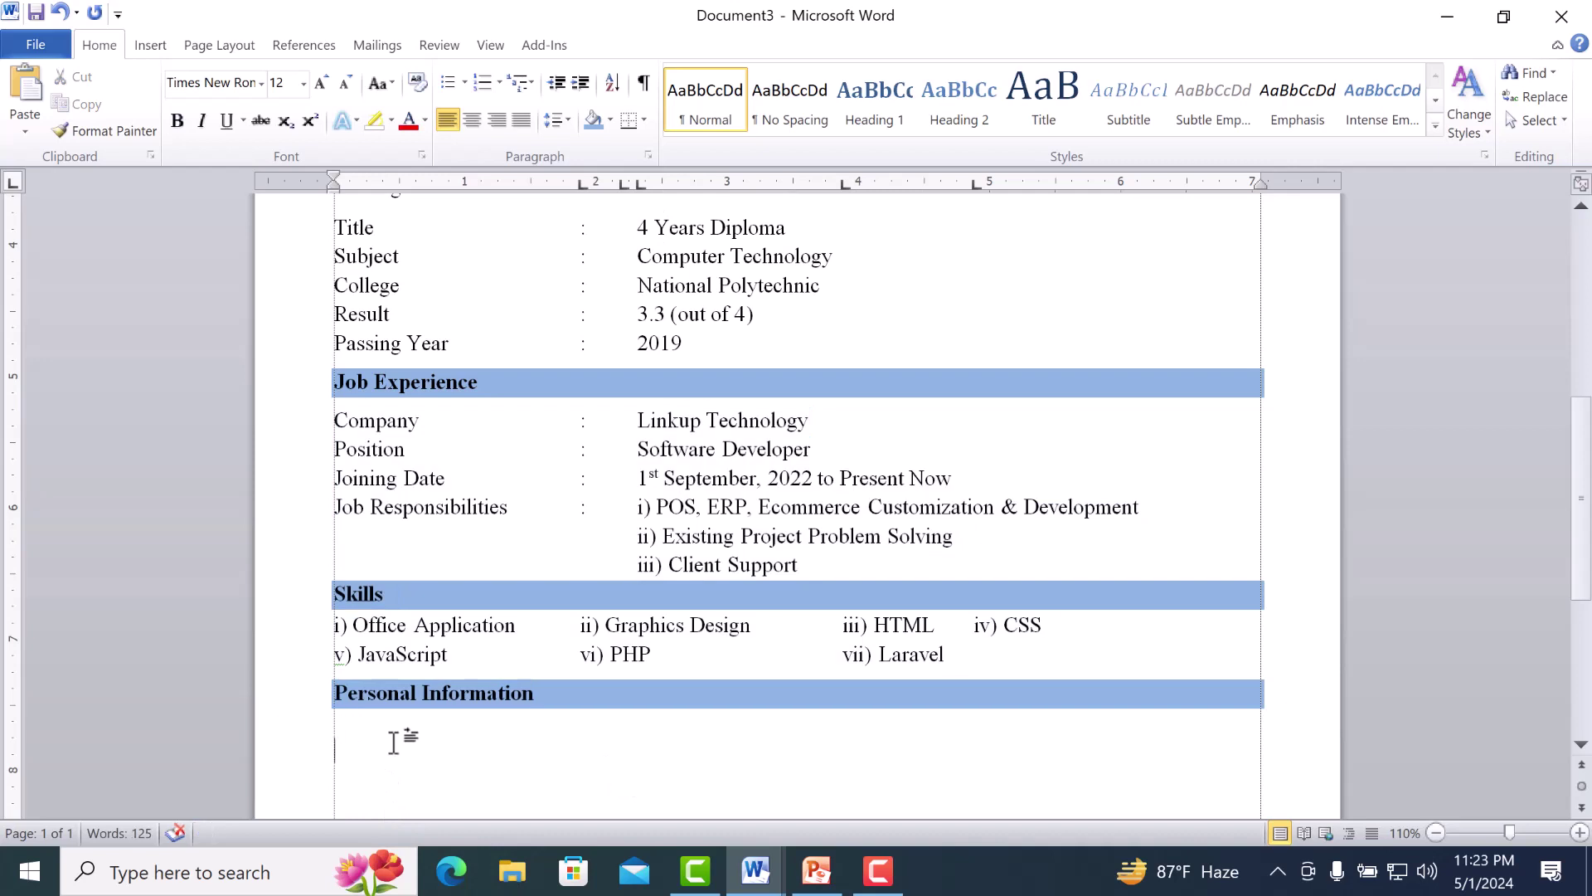
# Enter the Fathers Name and Mother's Name rows and begin the Permanent Address label.
pyautogui.scroll(-1, 576, 751)
pyautogui.write('F')
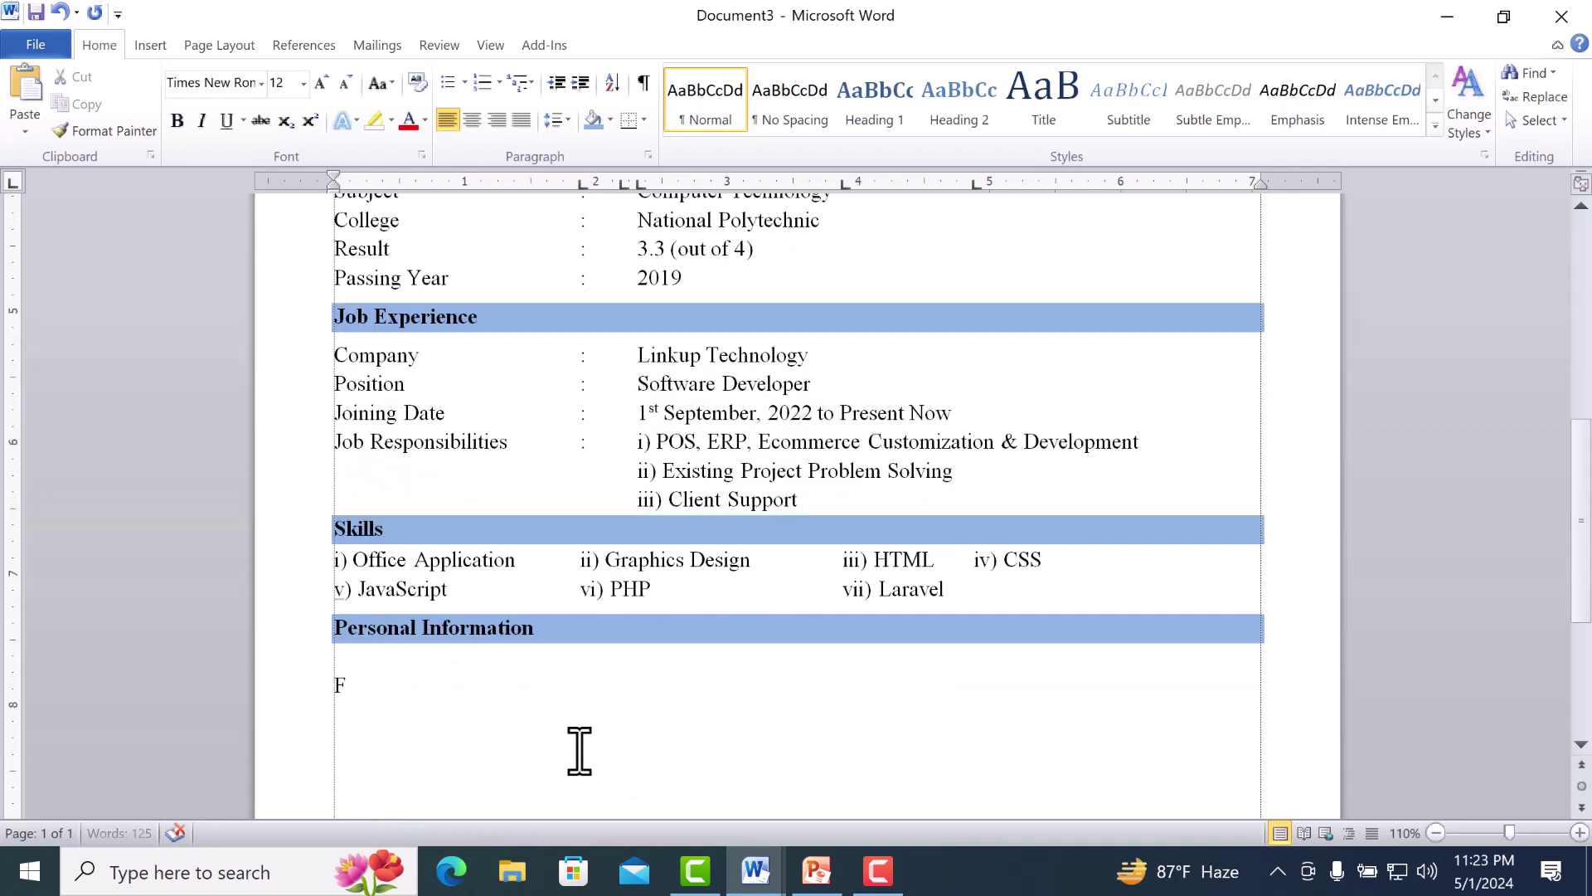
pyautogui.write('athers Nam')
pyautogui.write('e :')
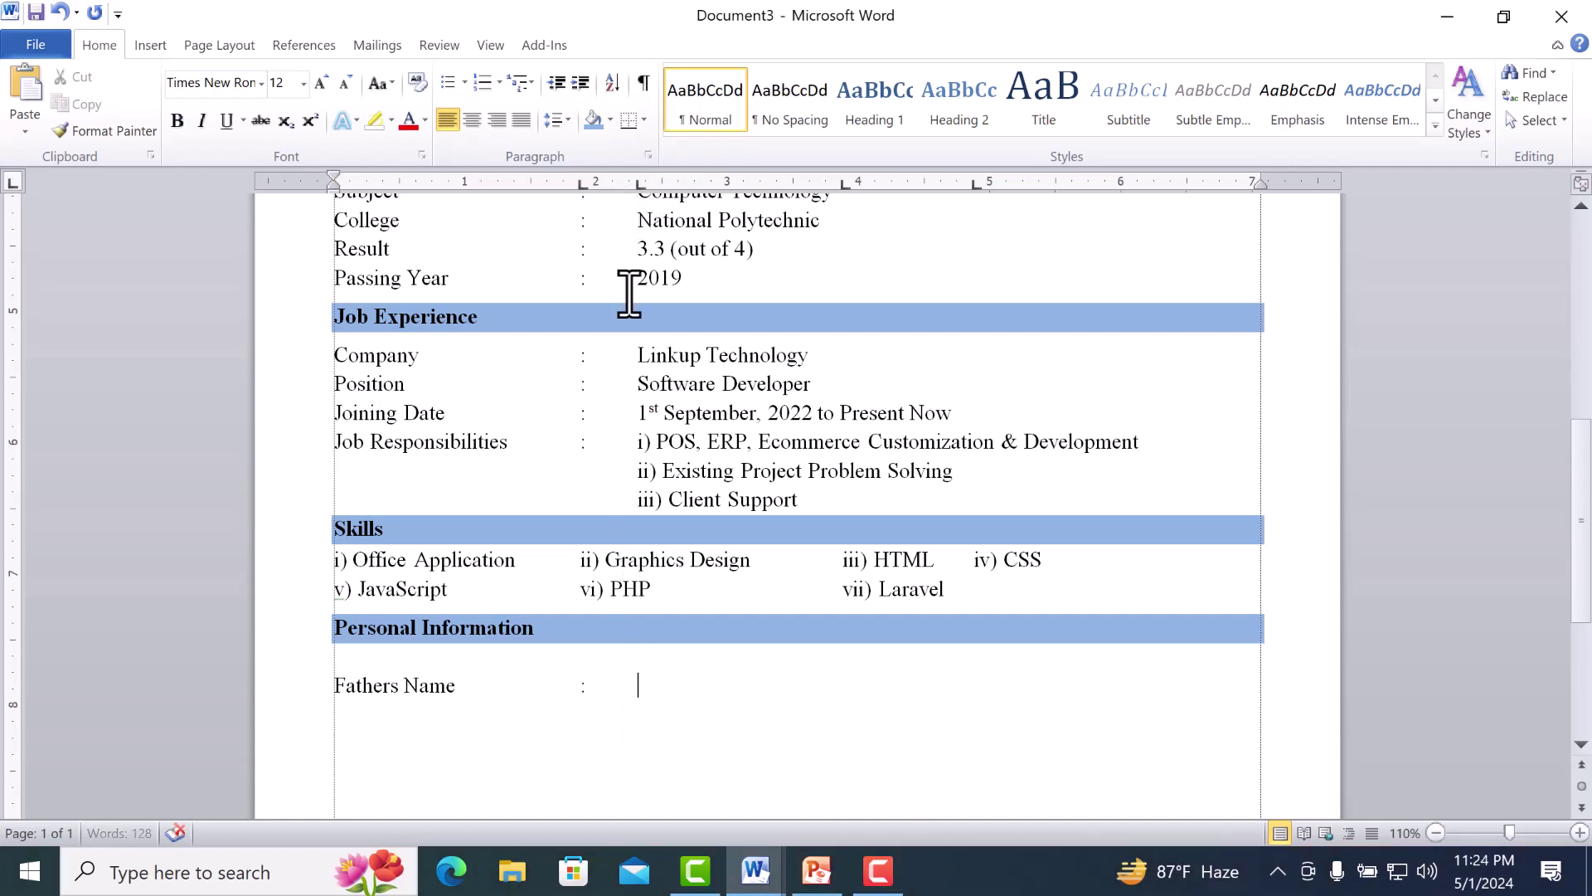
pyautogui.scroll(-1, 625, 298)
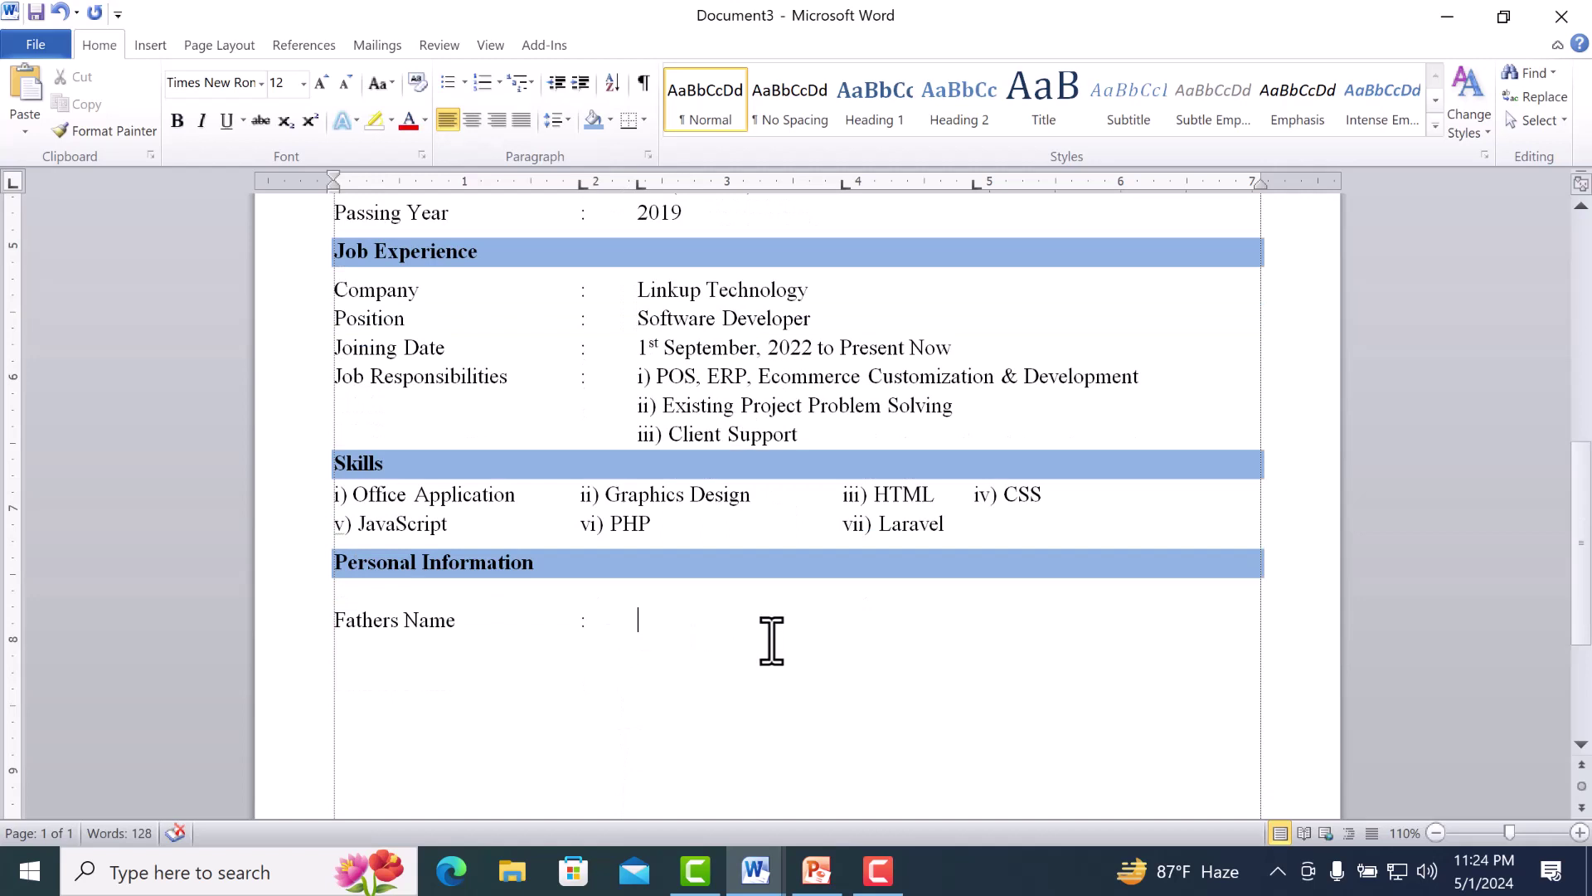
pyautogui.write('Late')
pyautogui.write('Mother’s Name')
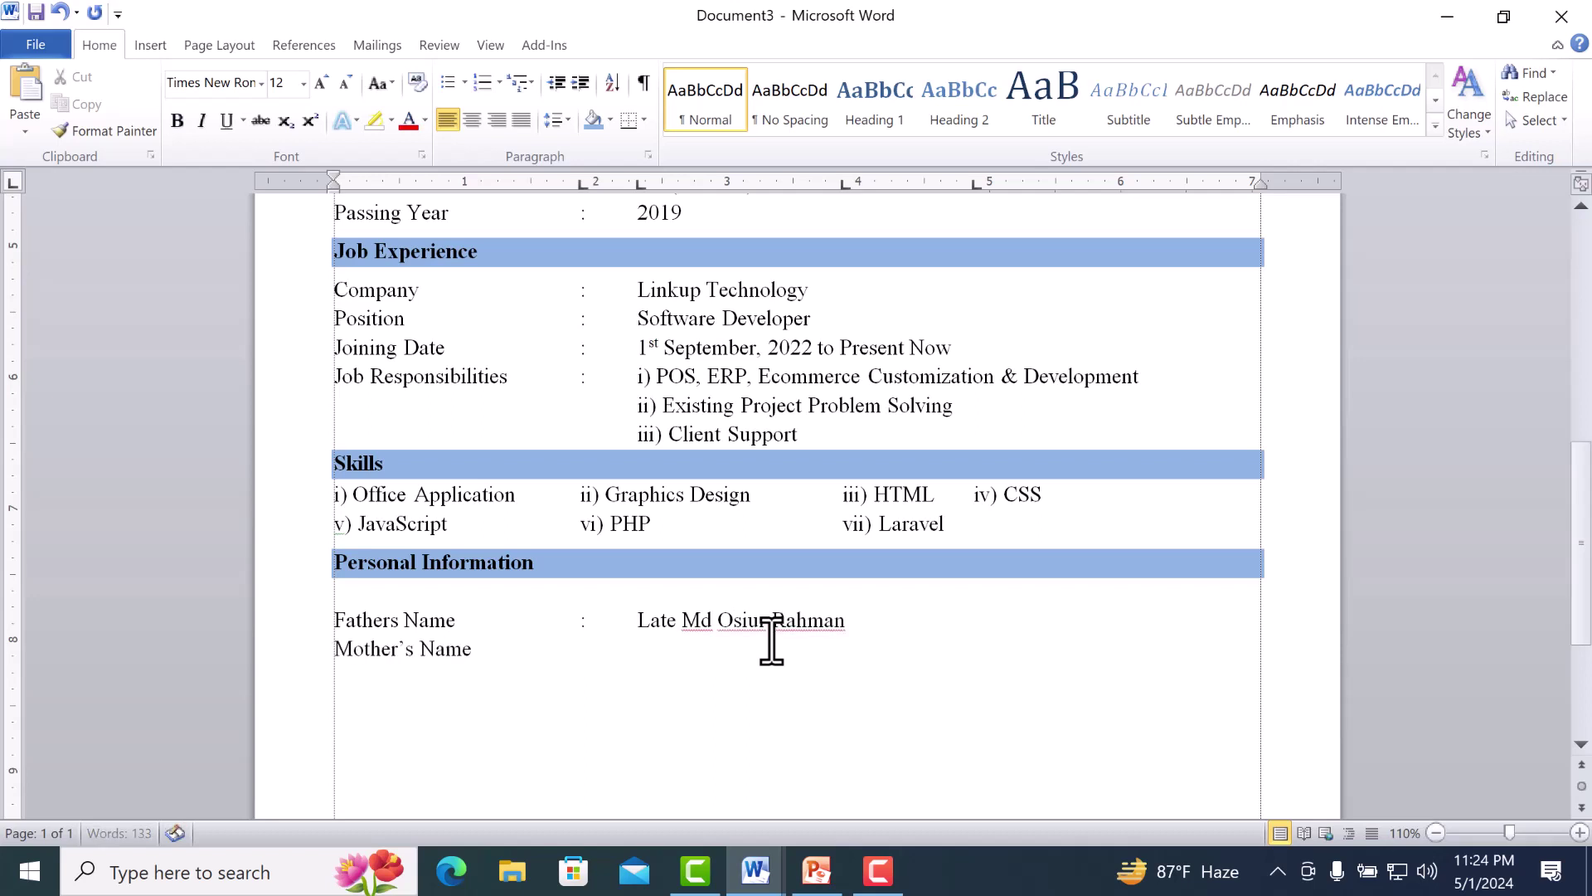
pyautogui.press('Tab')
pyautogui.write(':')
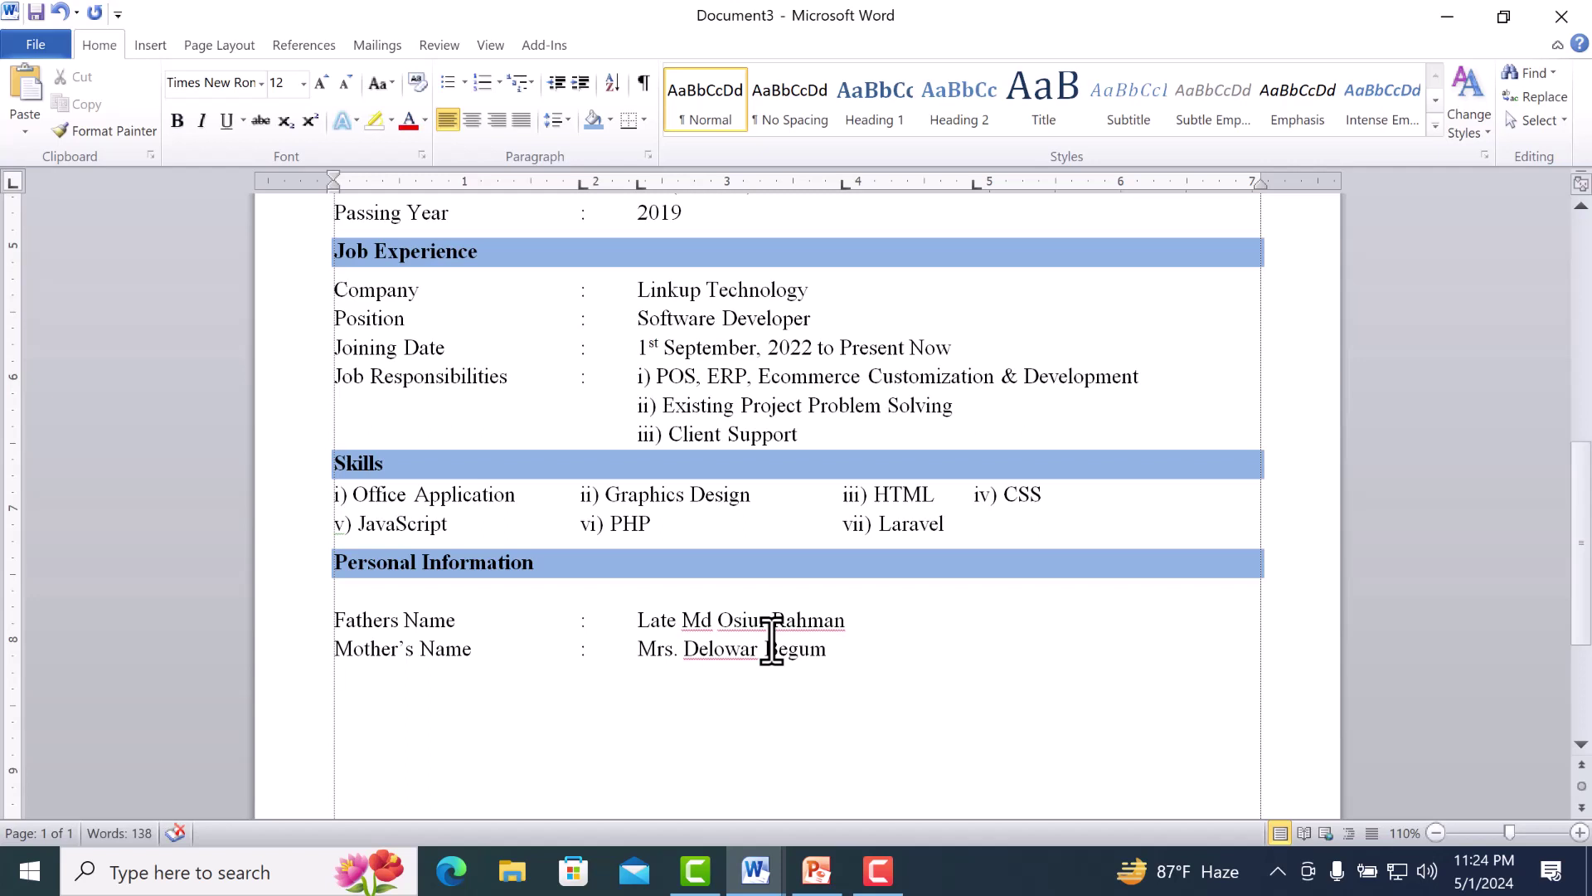
pyautogui.write('Parm')
pyautogui.press('BackSpace')
pyautogui.press('BackSpace')
pyautogui.write('anent Addre')
pyautogui.write('ss')
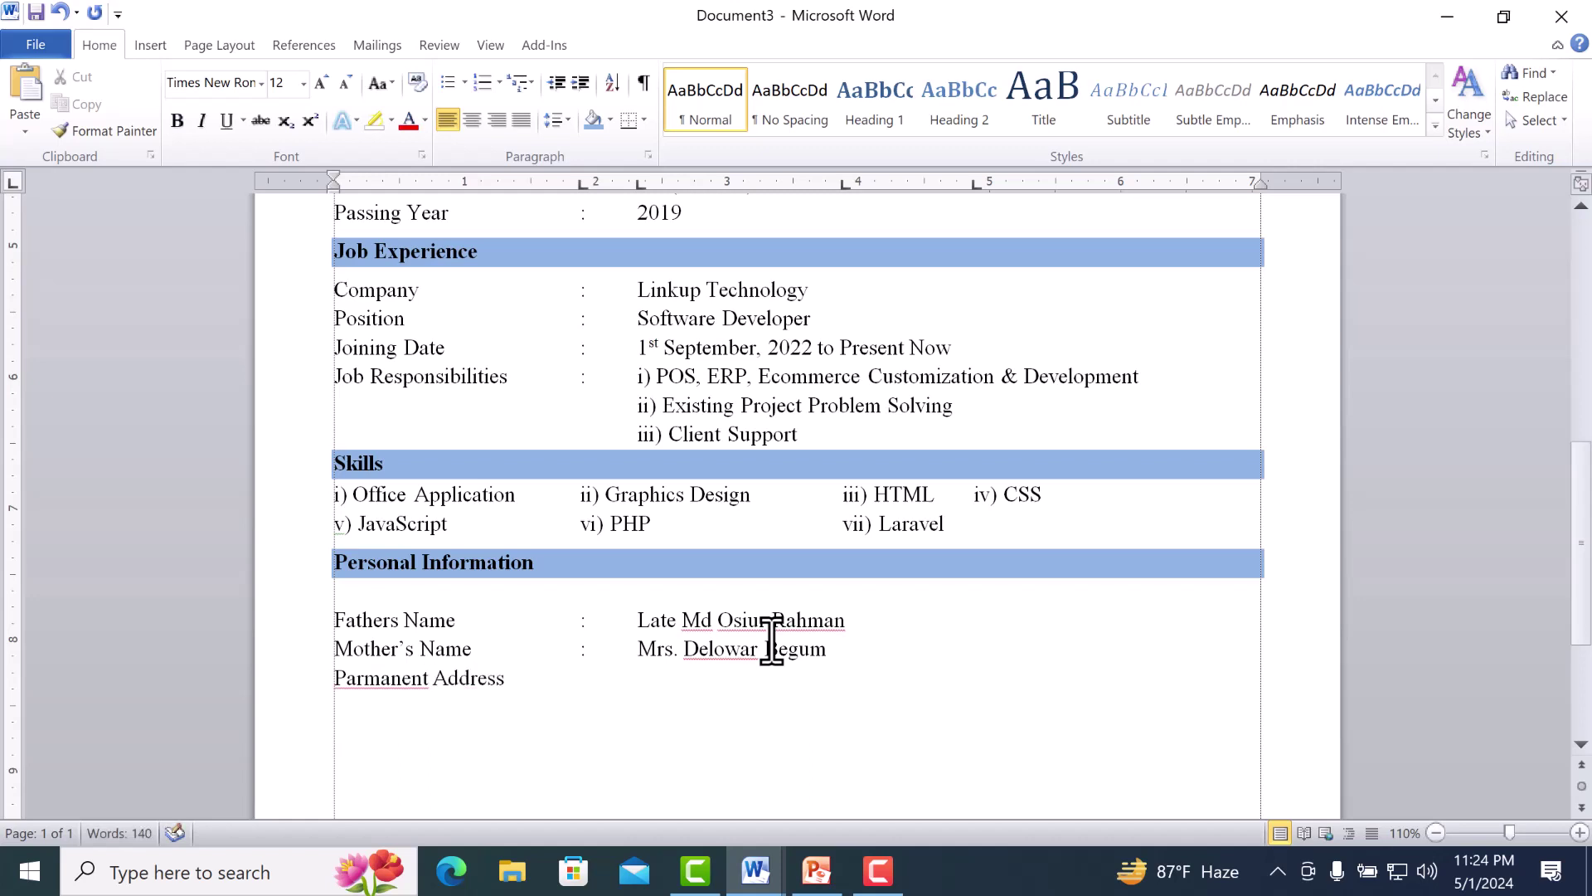
# Correct Parmanent to Permanent and add the tab-aligned colon after Address.
pyautogui.rightClick(388, 680)
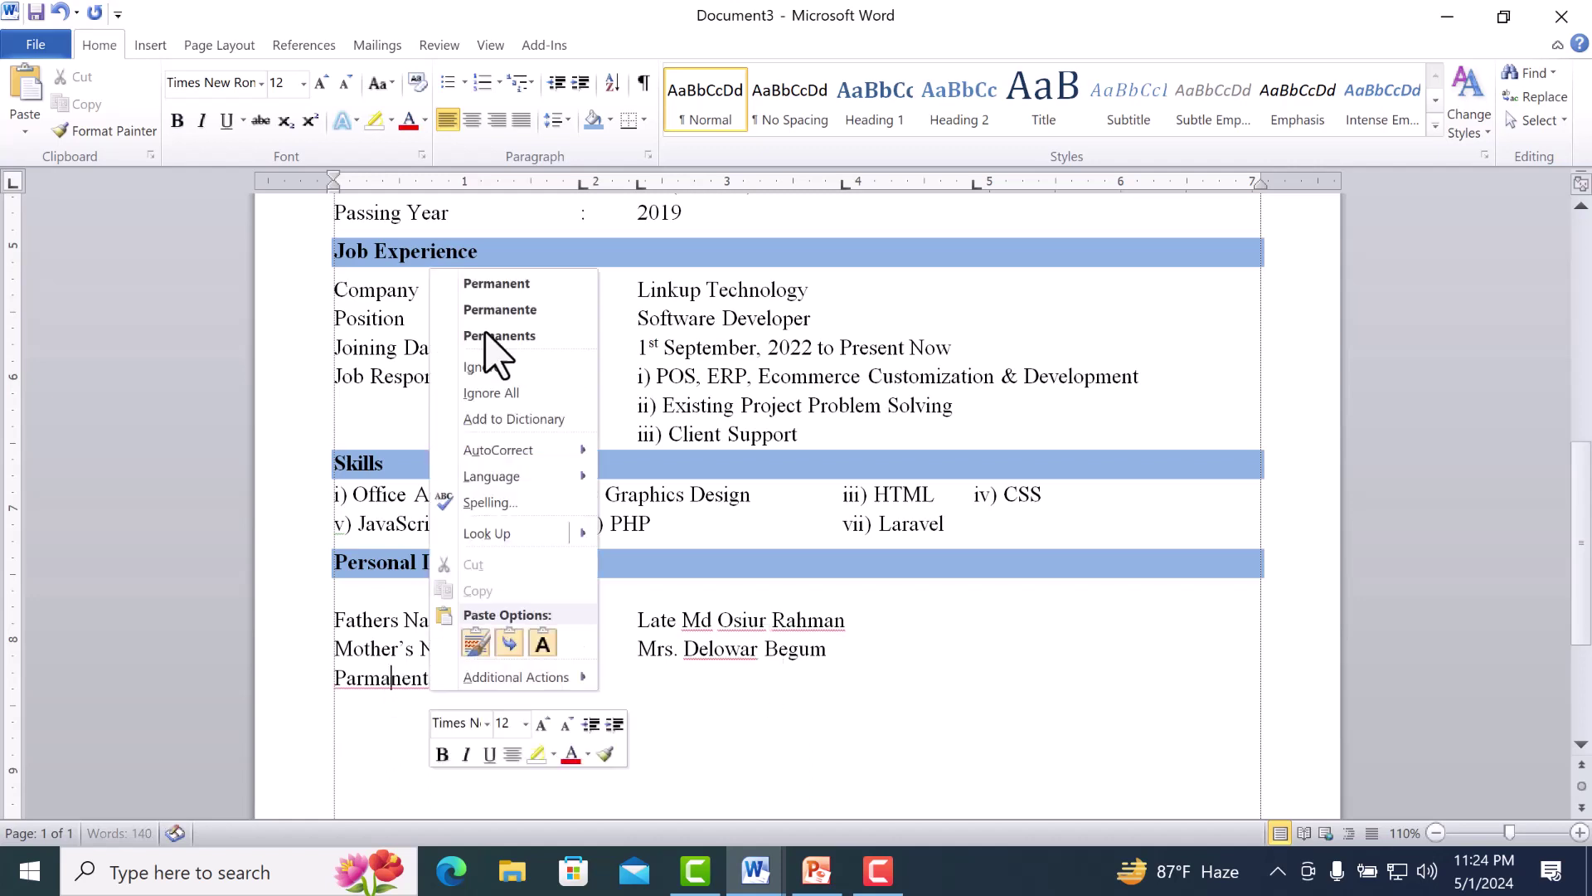
pyautogui.click(496, 284)
pyautogui.click(516, 684)
pyautogui.press('Tab')
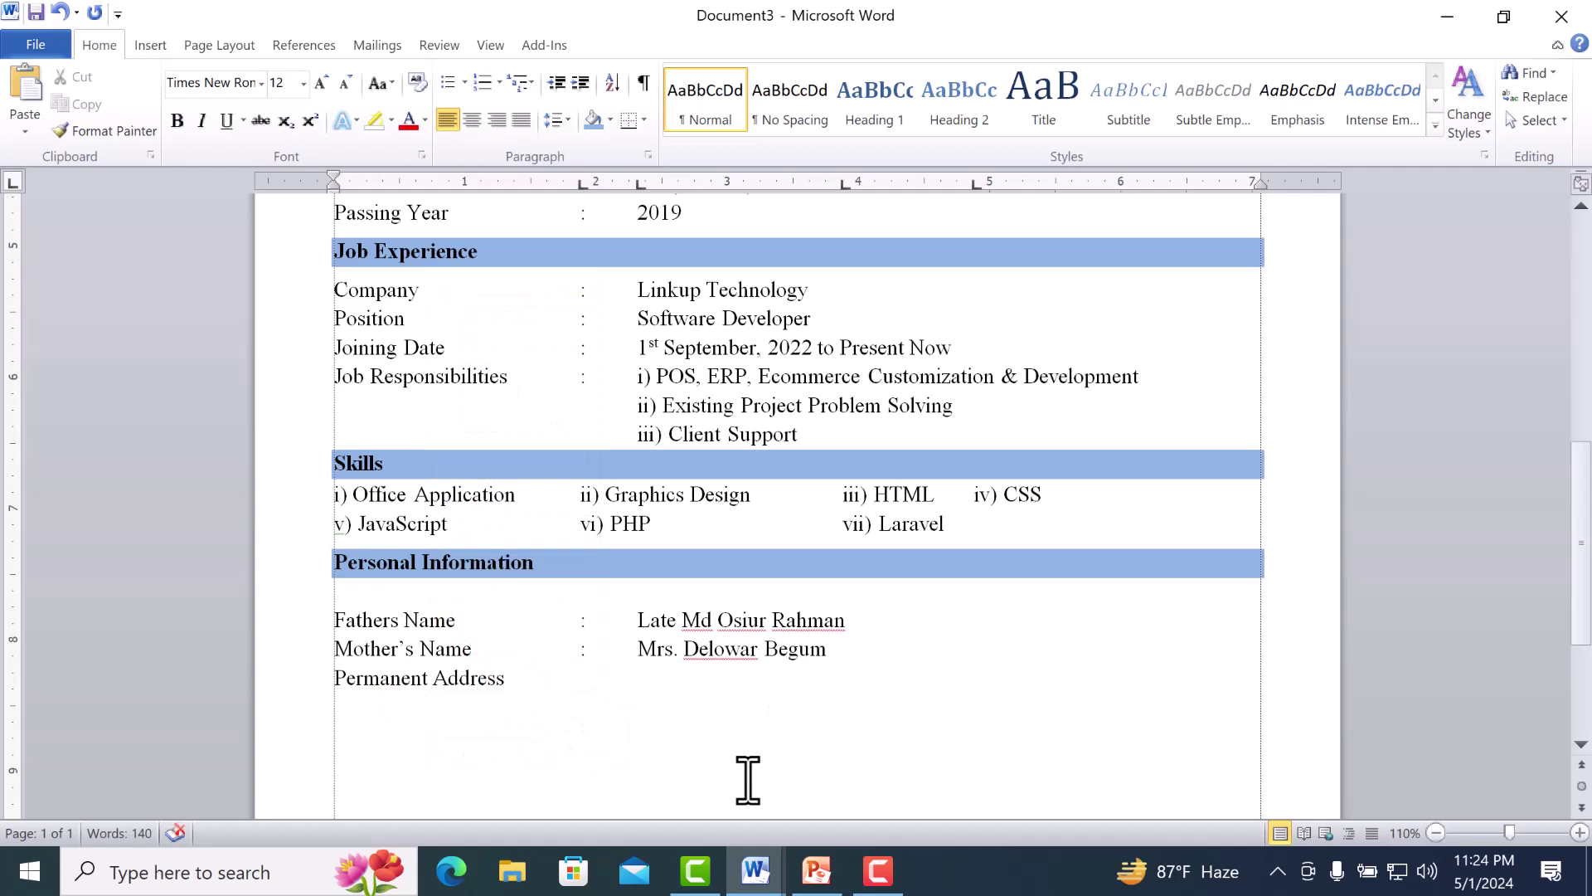
pyautogui.write(': ')
pyautogui.write('Same of Malin')
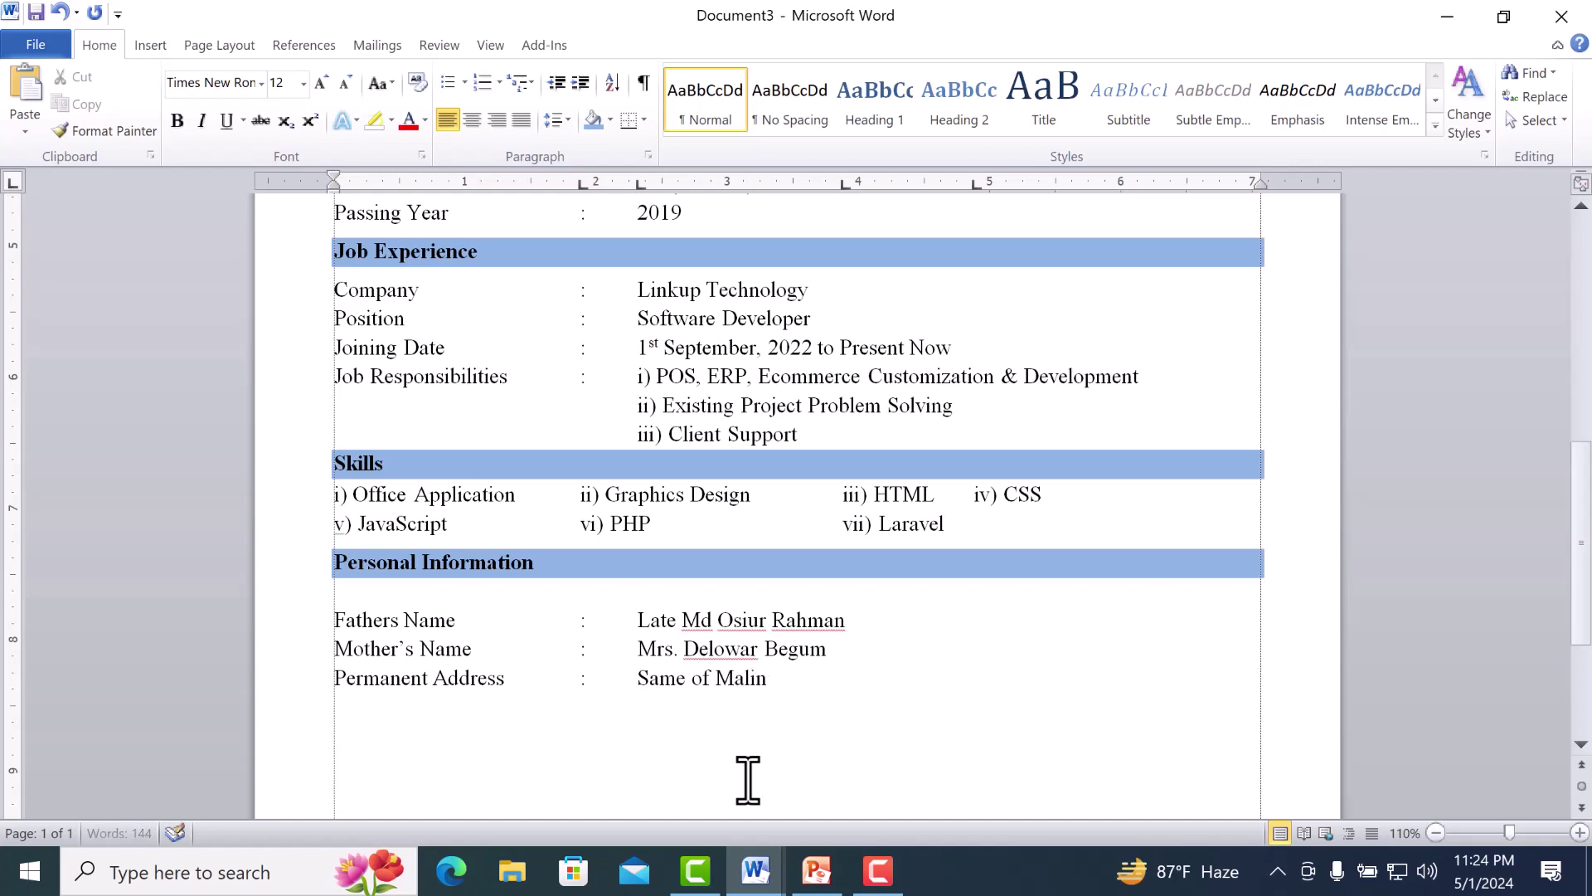
pyautogui.press('BackSpace')
pyautogui.press('BackSpace')
pyautogui.press('BackSpace')
pyautogui.press('BackSpace')
pyautogui.press('BackSpace')
pyautogui.press('BackSpace')
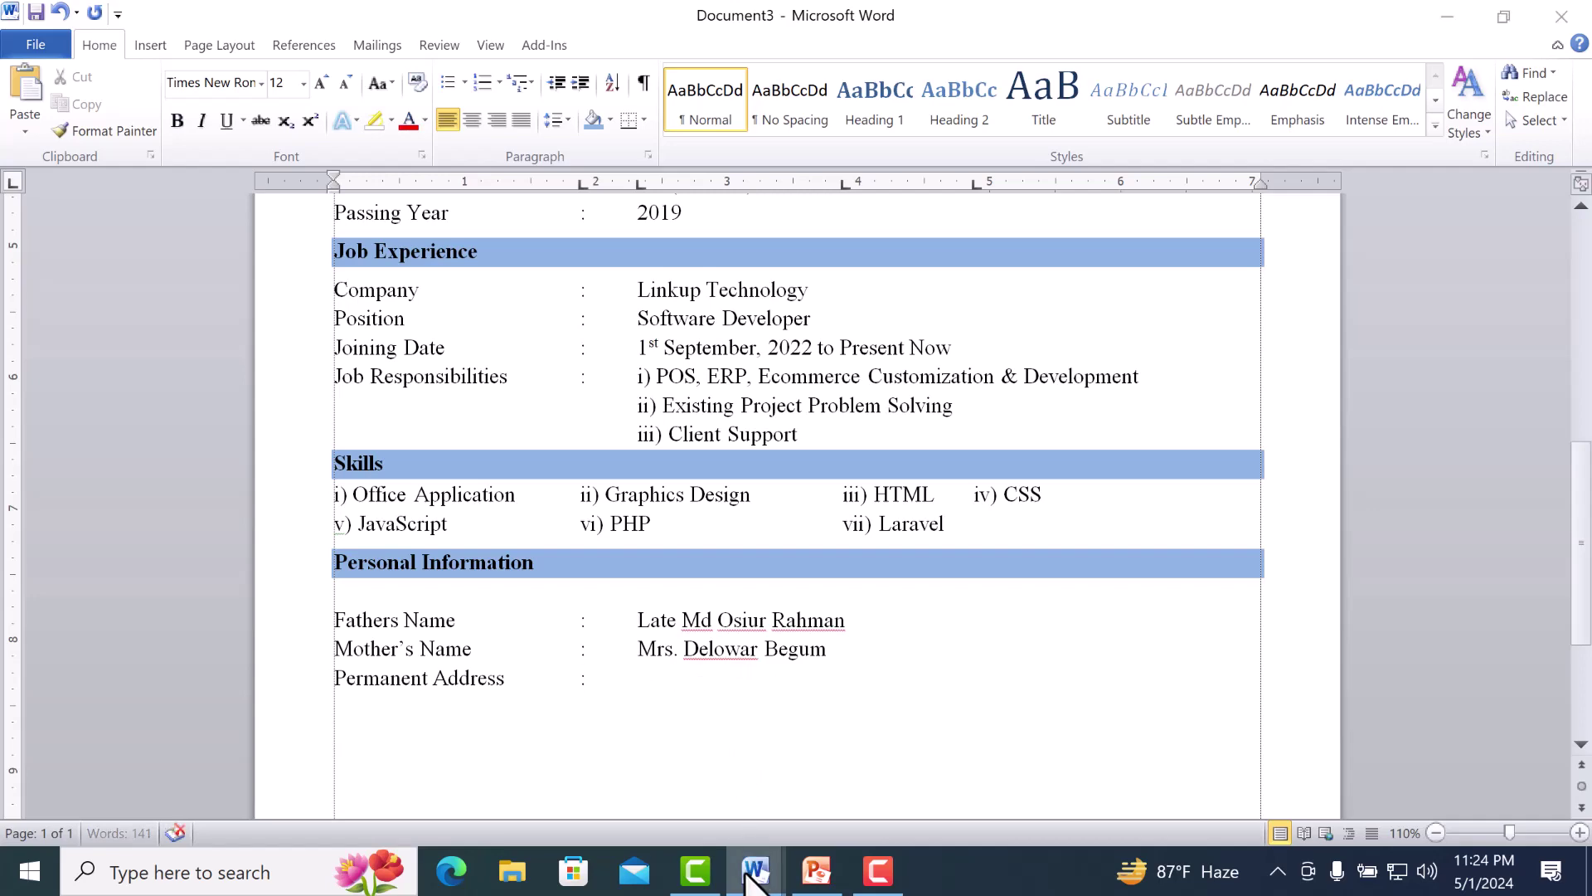
# Copy the permanent address from the reference CV and paste it as the value.
pyautogui.click(614, 792)
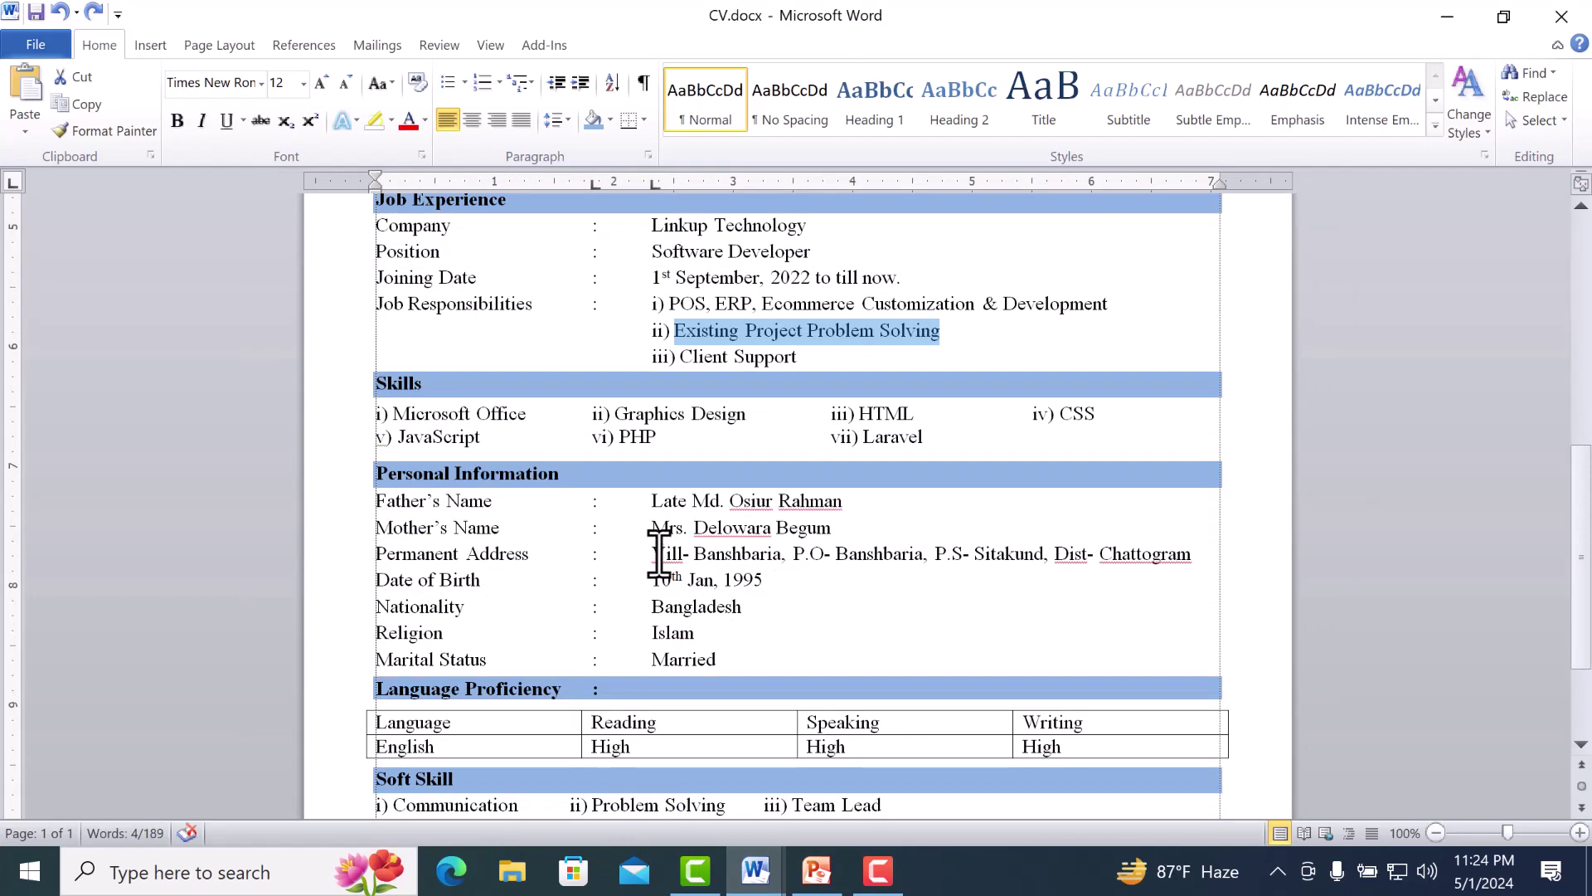
pyautogui.moveTo(652, 553); pyautogui.dragTo(1125, 549)
pyautogui.hotkey('ctrl', 'c')
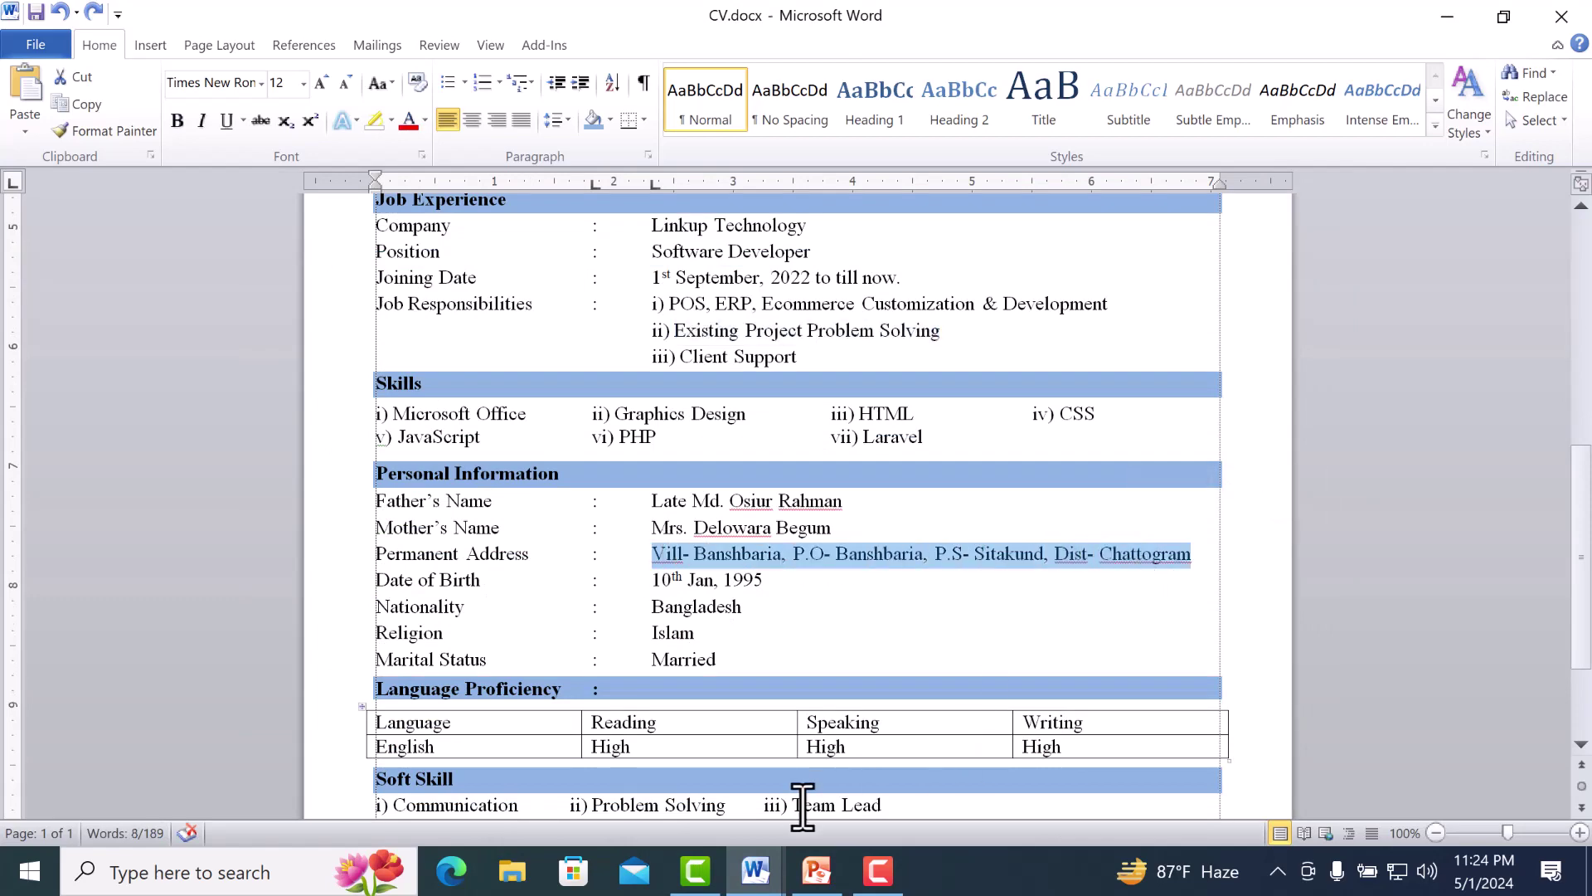
pyautogui.click(755, 869)
pyautogui.click(879, 791)
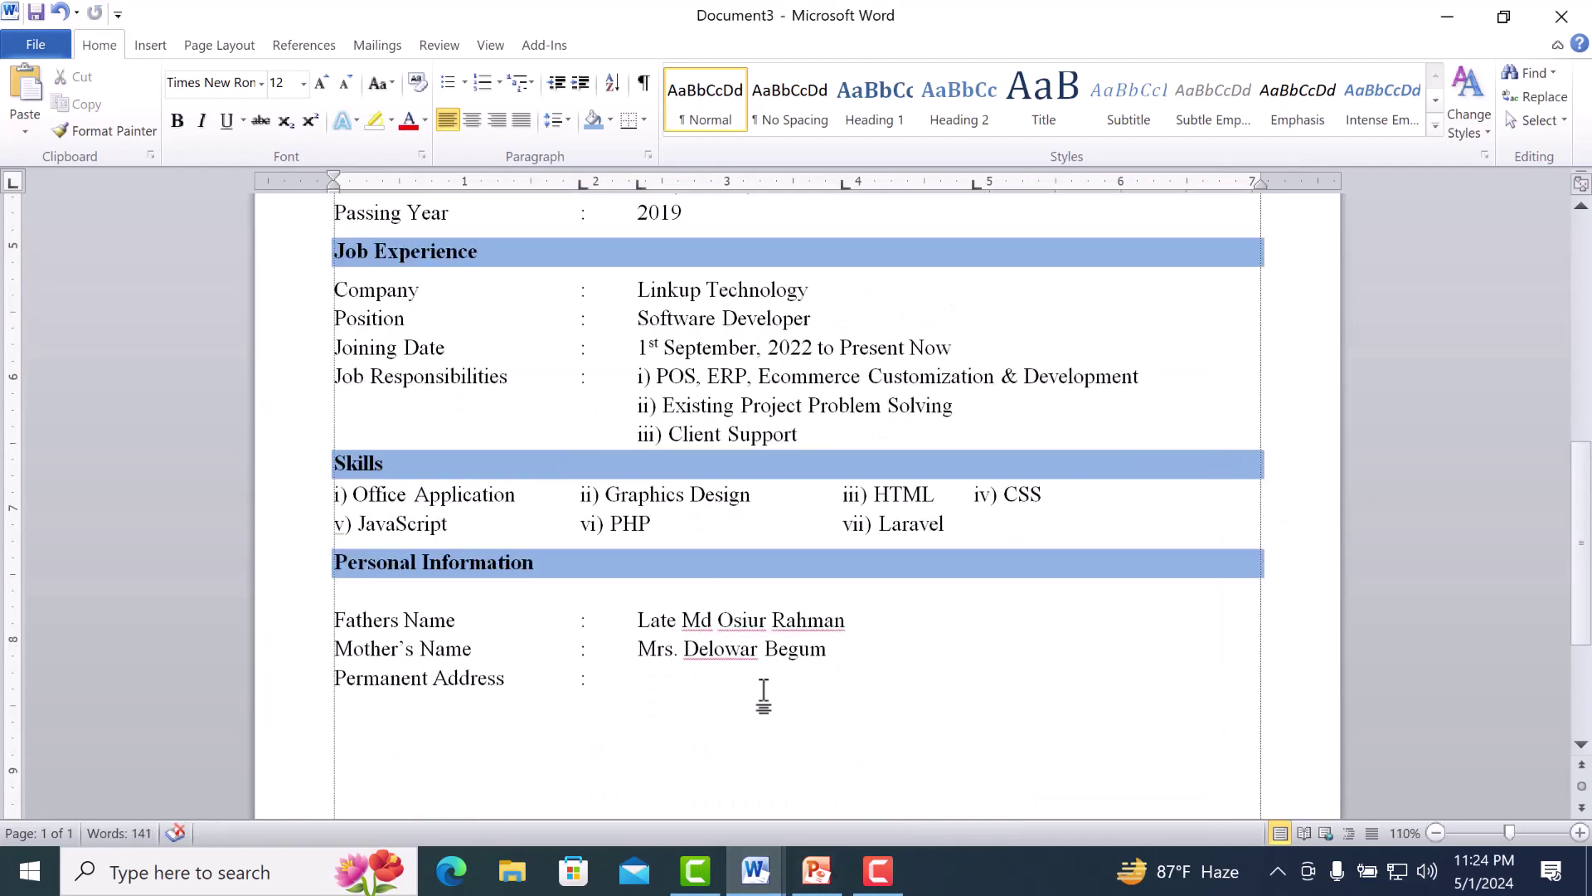
pyautogui.hotkey('ctrl', 'v')
pyautogui.press('Return')
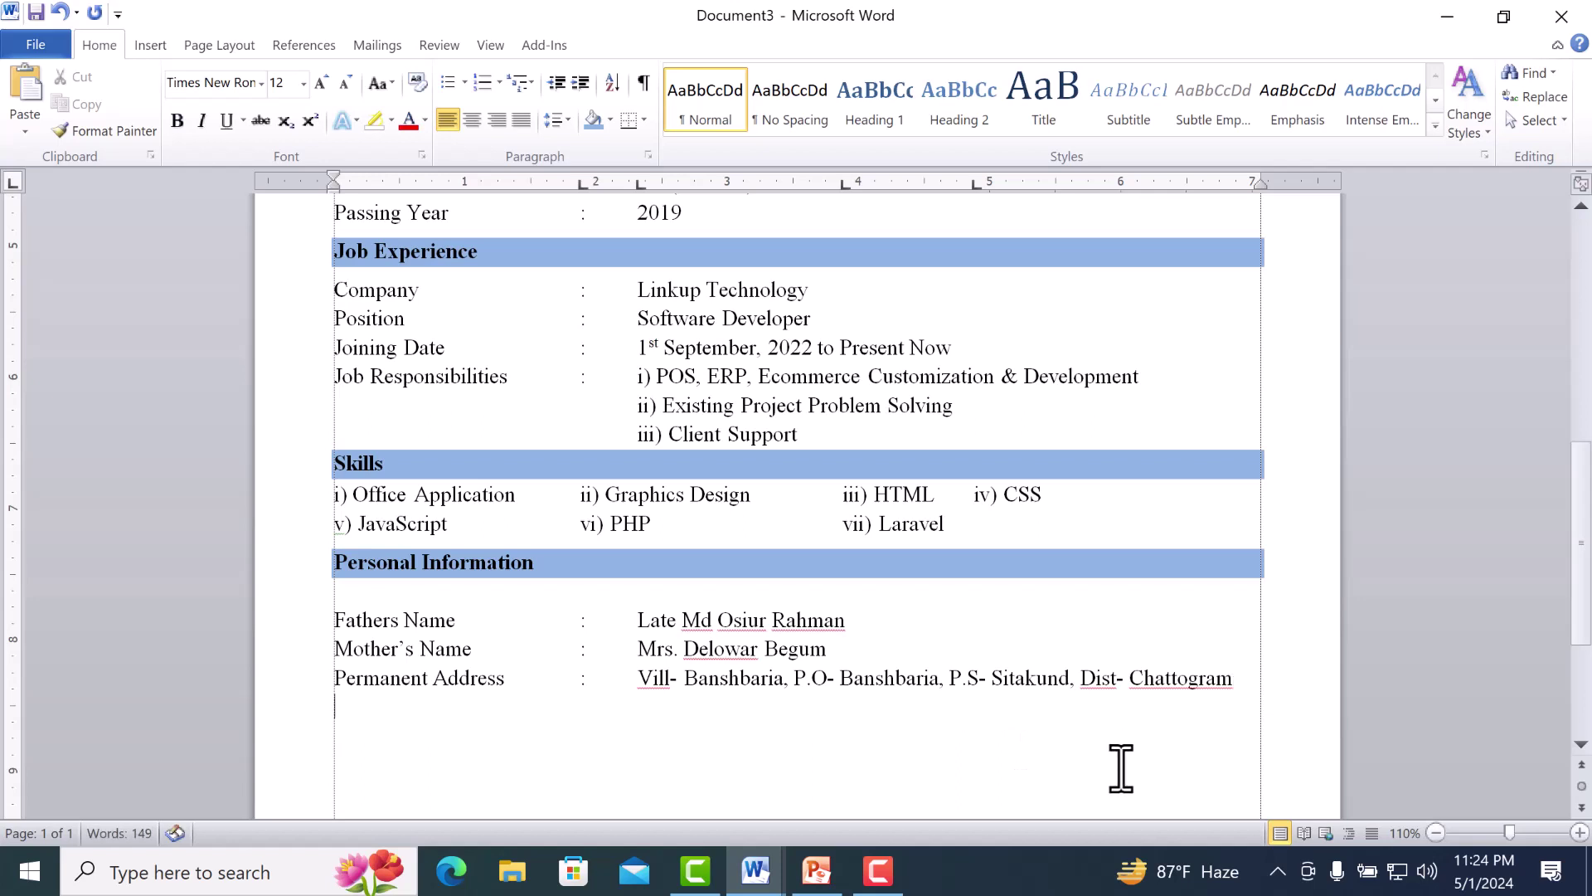
# Add the row Date of Birth : 10th Jan, 1995.
pyautogui.write('Date o')
pyautogui.write('b R')
pyautogui.press('BackSpace')
pyautogui.press('BackSpace')
pyautogui.press('BackSpace')
pyautogui.write('f Bir')
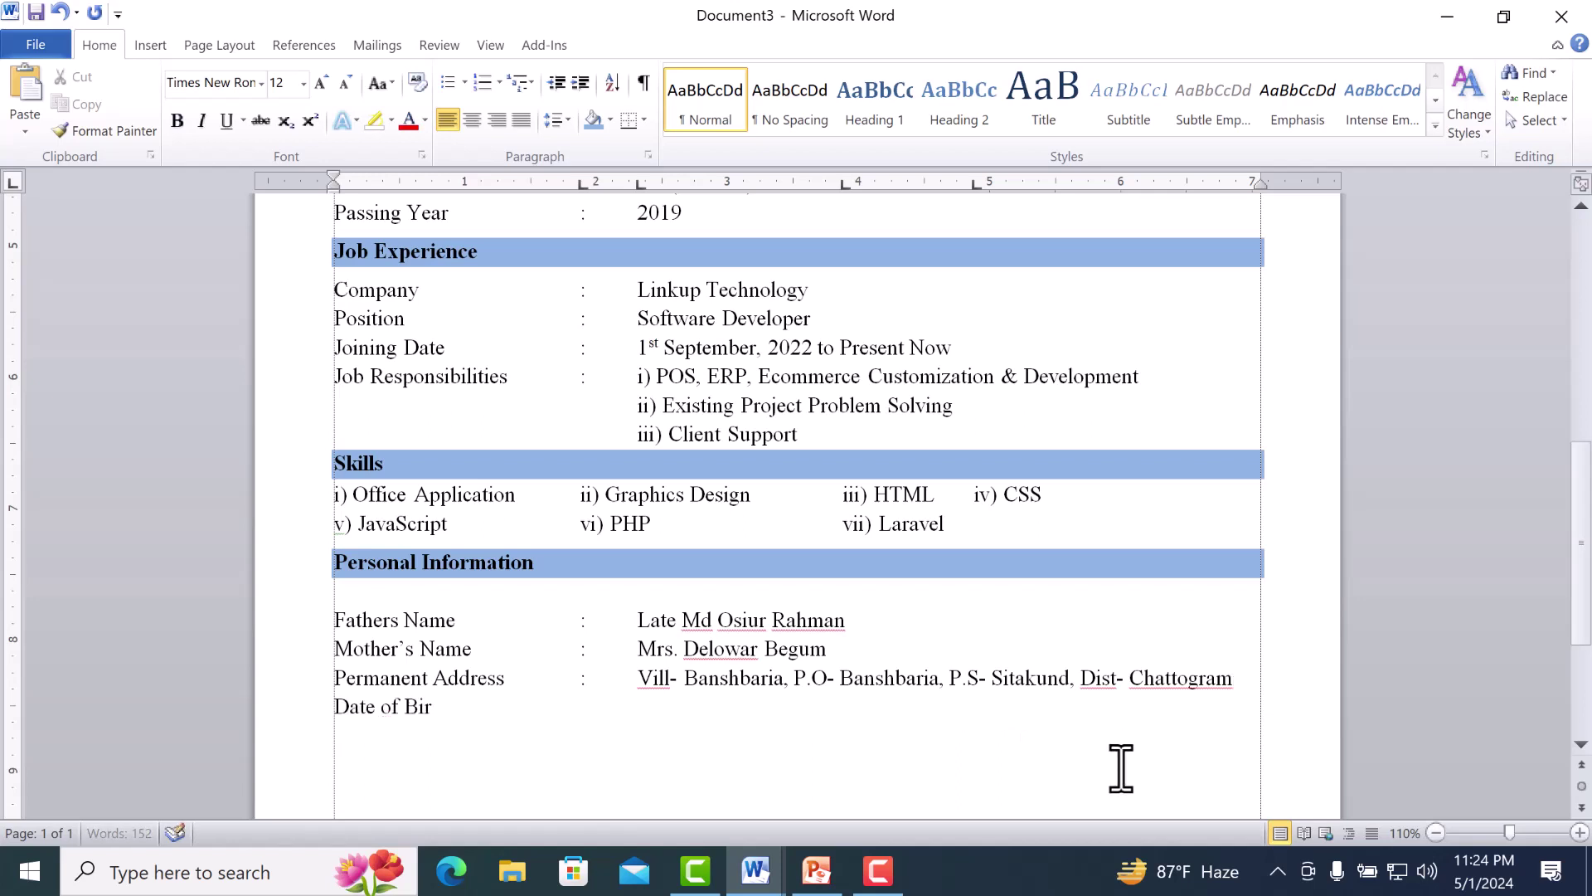
pyautogui.write('th')
pyautogui.press('Tab')
pyautogui.write(':')
pyautogui.press('Tab')
pyautogui.write('10t')
pyautogui.write('h Jan,')
pyautogui.write(' 1995')
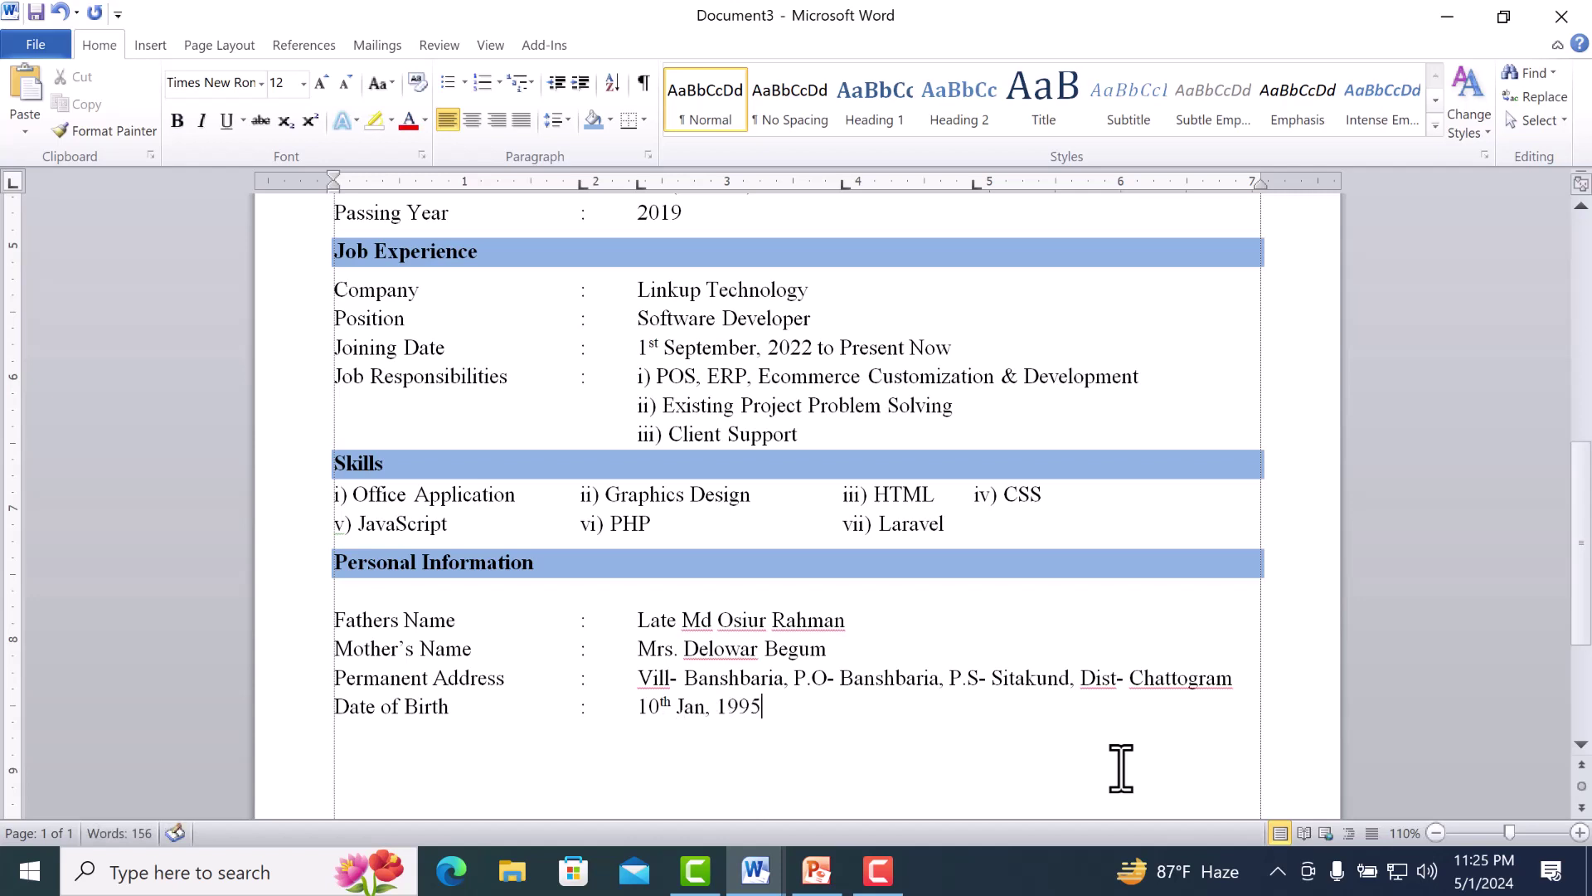
pyautogui.press('Return')
# Add the row Religion : Islam.
pyautogui.write('Ma')
pyautogui.press('BackSpace')
pyautogui.press('BackSpace')
pyautogui.write('Religion')
pyautogui.press('Tab')
pyautogui.write(':')
pyautogui.press('Tab')
pyautogui.write('Islam')
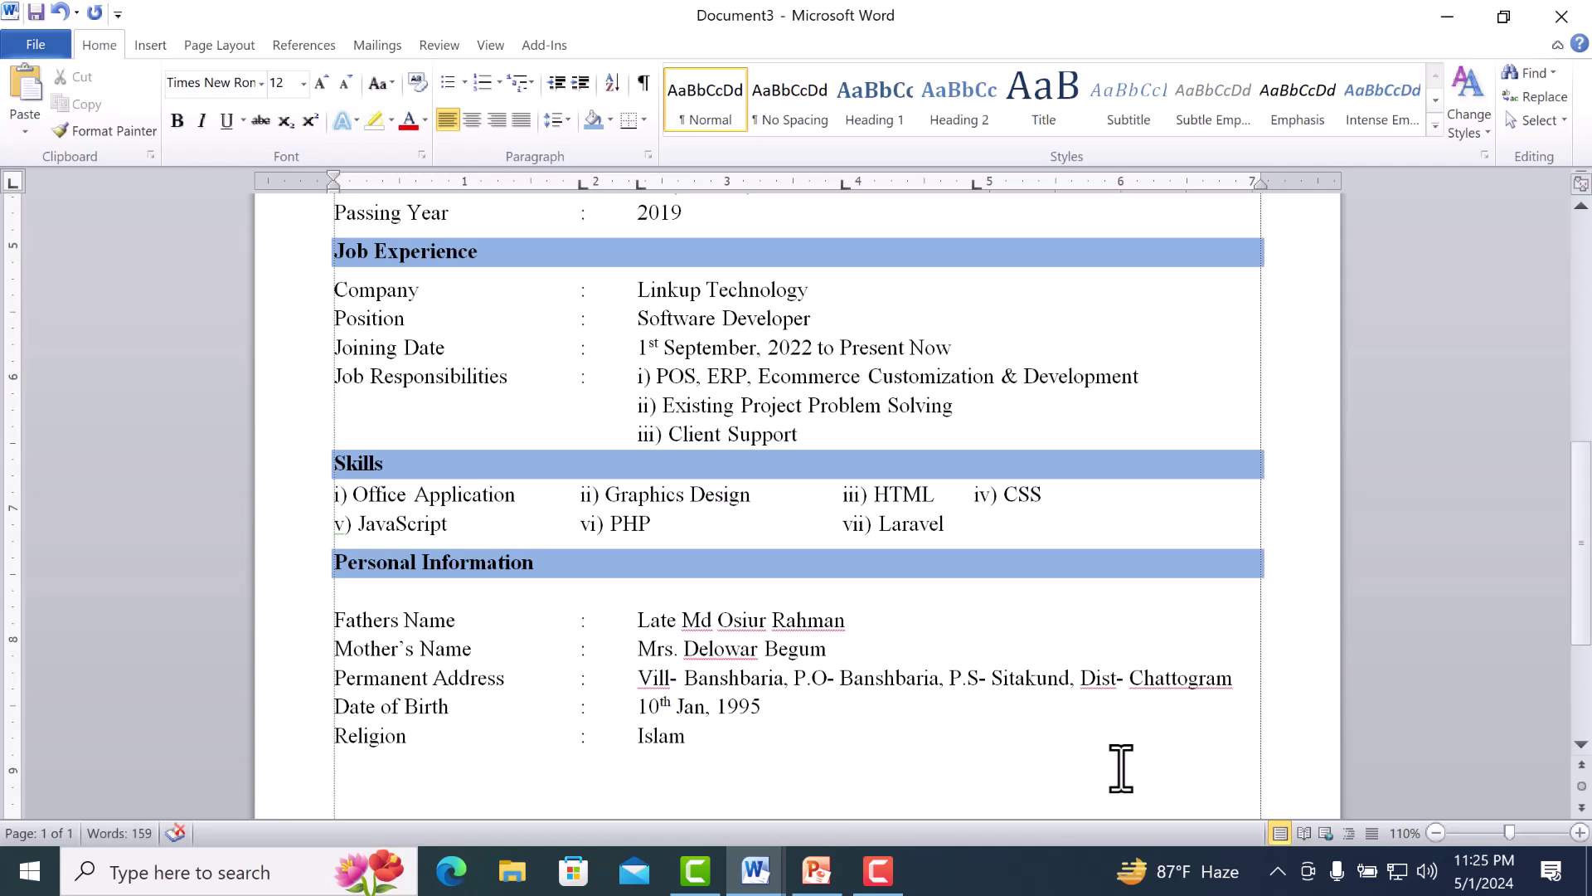
# Add the row Maritial Status : Married.
pyautogui.press('Return')
pyautogui.write('Maritial')
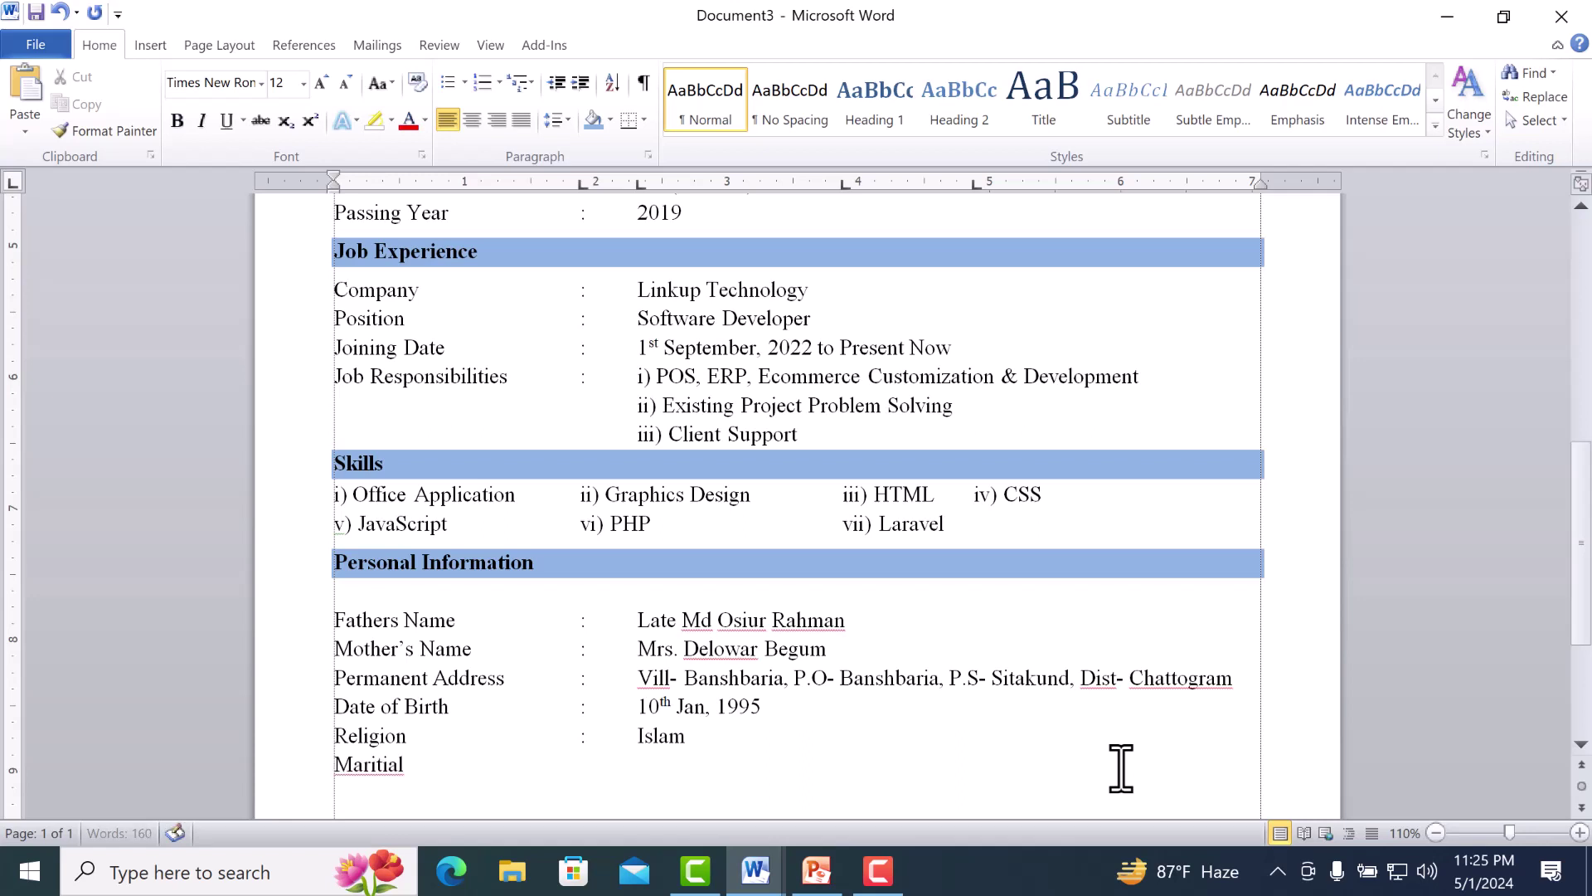
pyautogui.write(' STatus')
pyautogui.press('BackSpace')
pyautogui.press('BackSpace')
pyautogui.press('BackSpace')
pyautogui.press('BackSpace')
pyautogui.write('t')
pyautogui.write('atus')
pyautogui.press('Tab')
pyautogui.write(': ')
pyautogui.write('Ma')
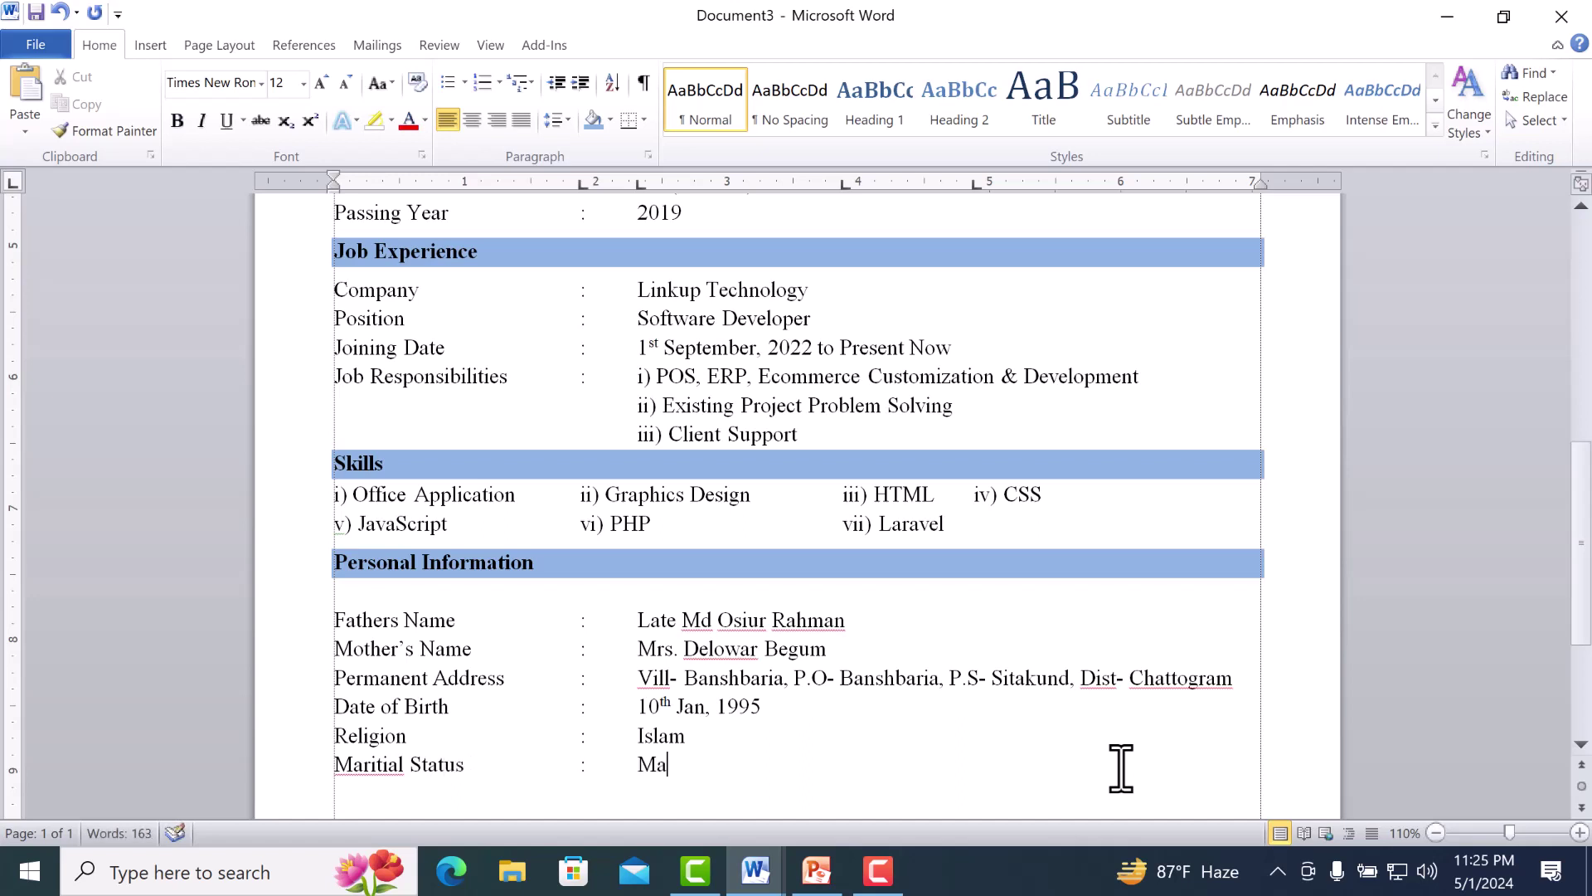
pyautogui.write('rried')
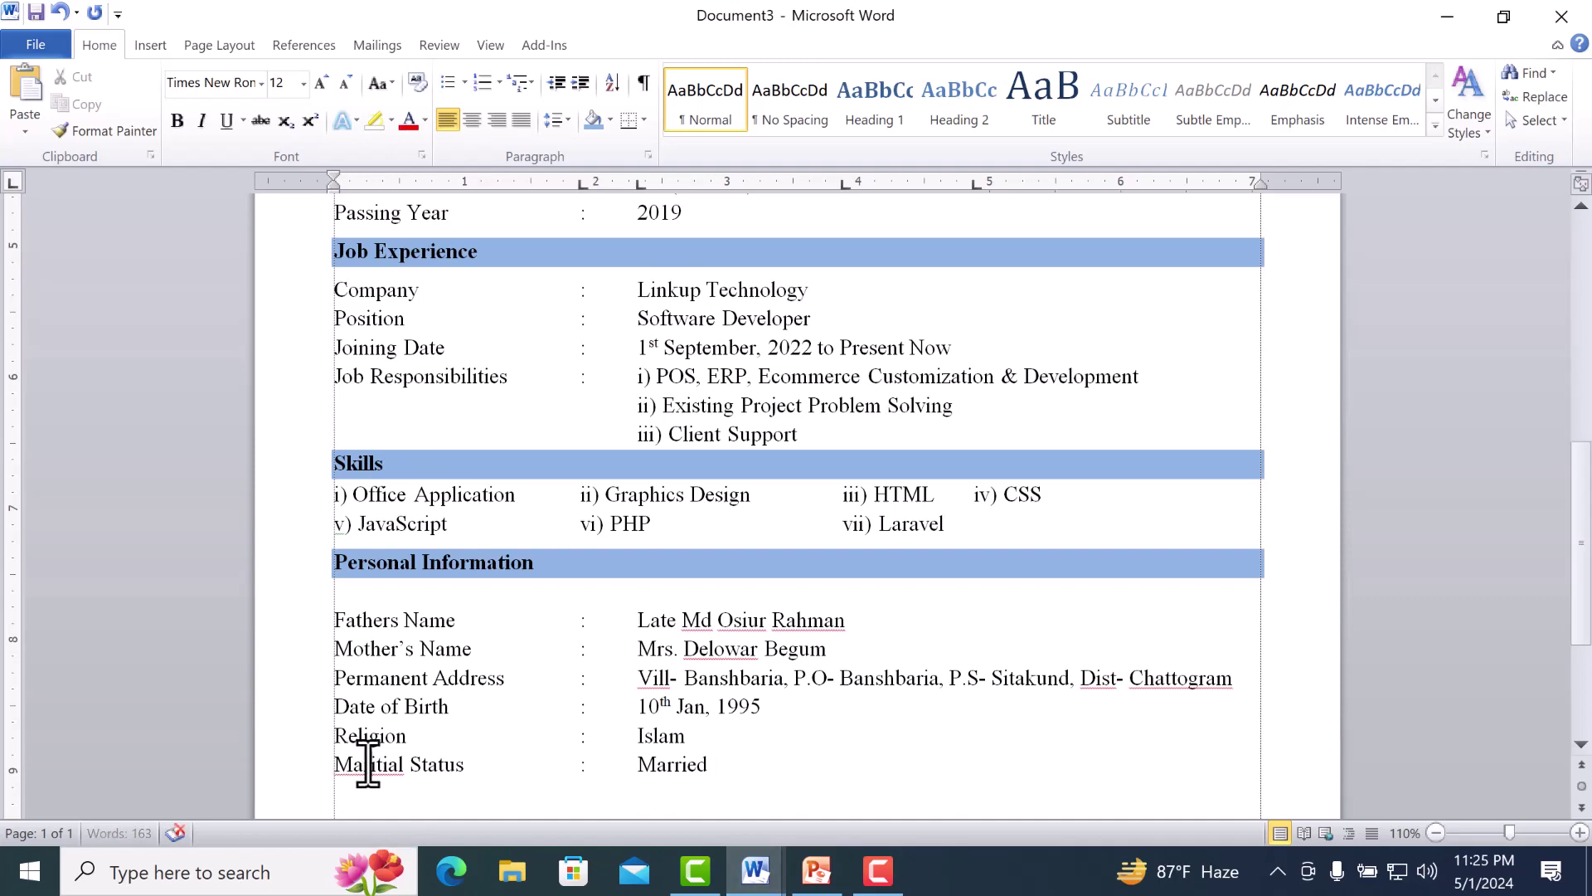
# Correct the label's spelling from Maritial to Marital using spelling suggestions.
pyautogui.rightClick(370, 763)
pyautogui.click(525, 319)
pyautogui.scroll(-3, 688, 618)
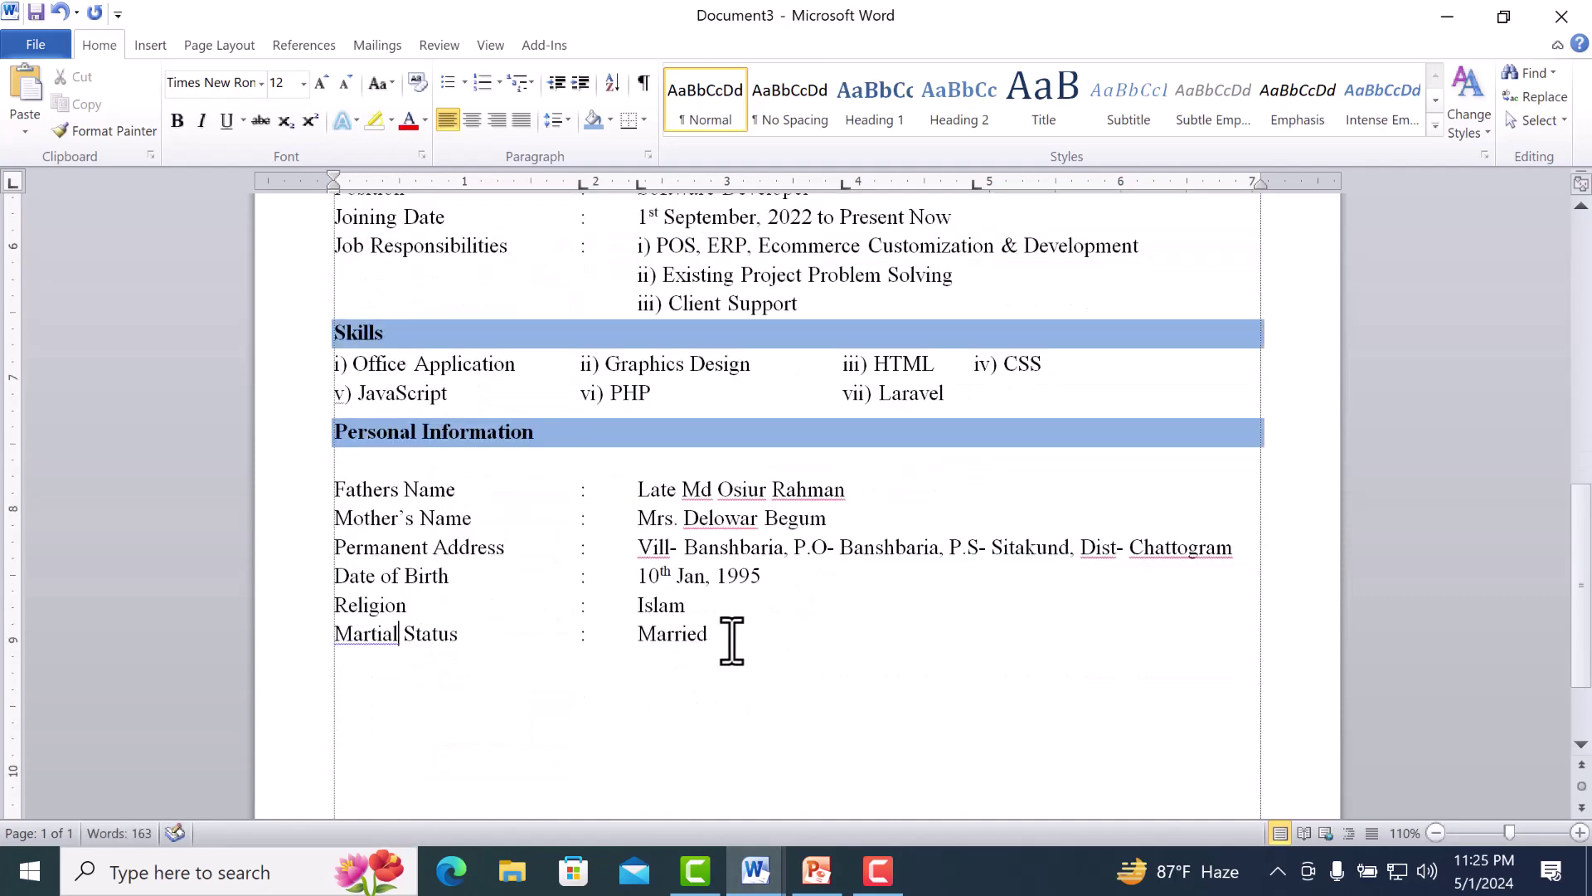
pyautogui.click(725, 636)
pyautogui.rightClick(371, 637)
pyautogui.click(455, 318)
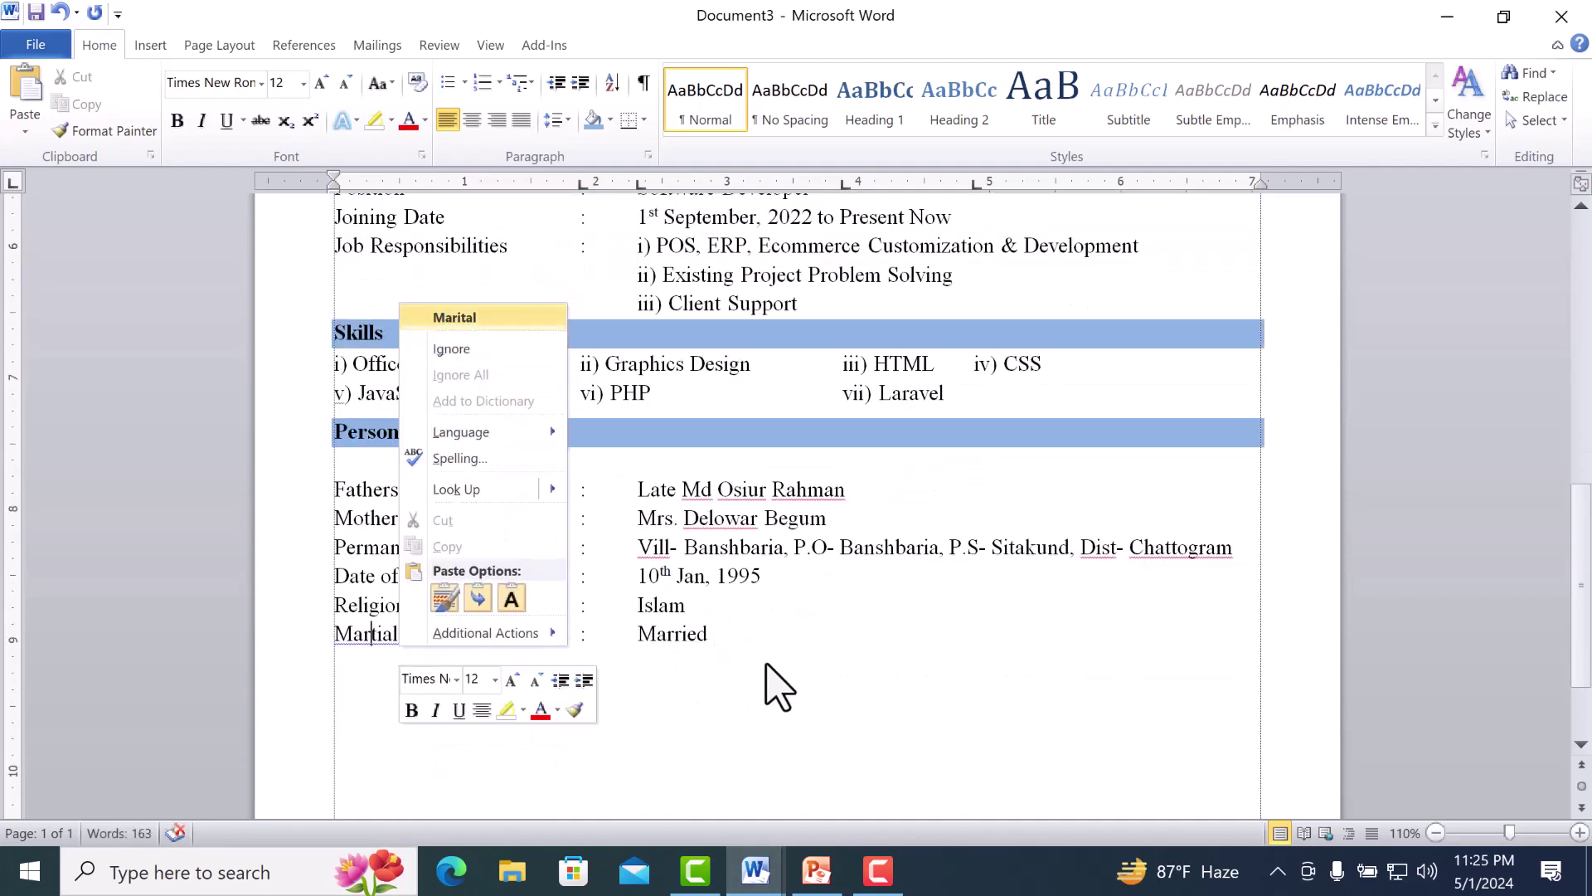
# Add a tab-aligned Nationality : Bangladesh row below Marital Status.
pyautogui.press('Return')
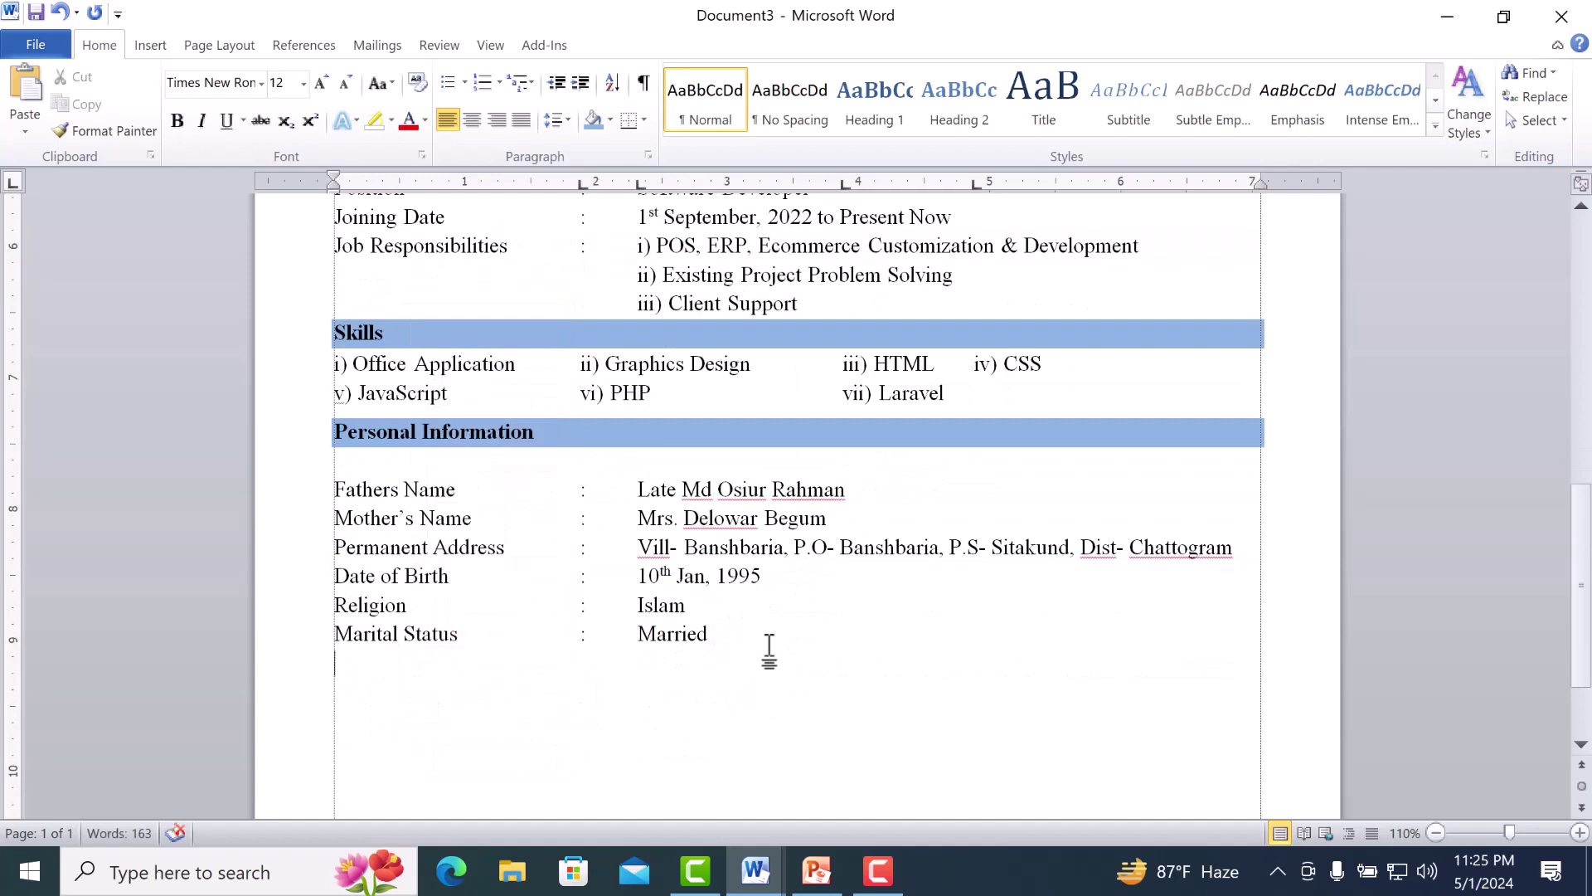
pyautogui.write('Nat')
pyautogui.write('ionality')
pyautogui.press('Tab')
pyautogui.write(':')
pyautogui.press('Tab')
pyautogui.write('Banglad')
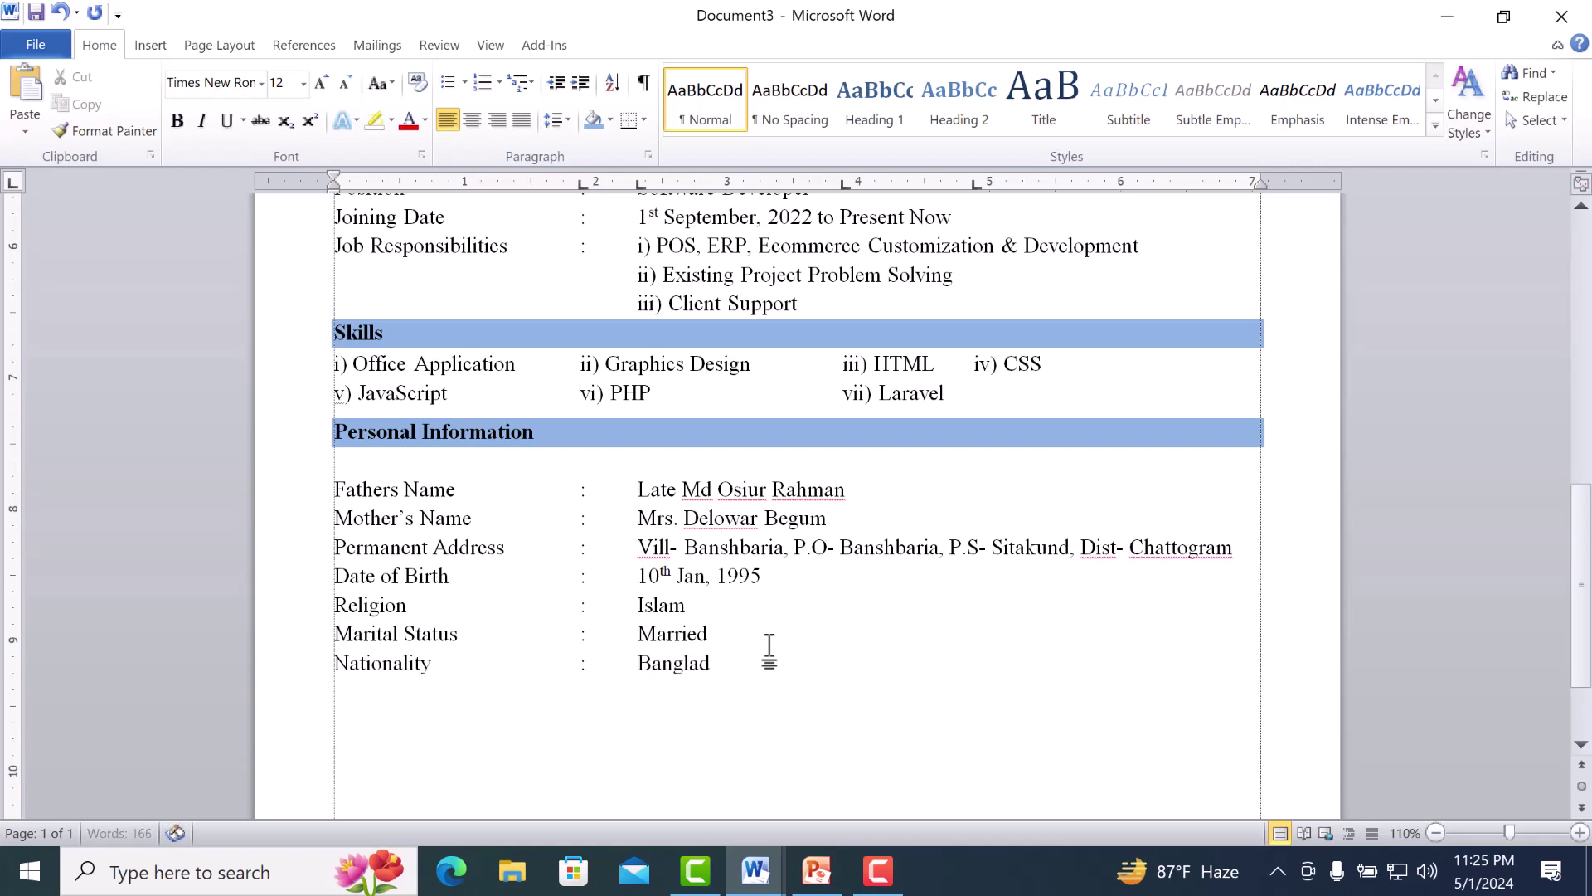
pyautogui.write('esh')
pyautogui.press('Return')
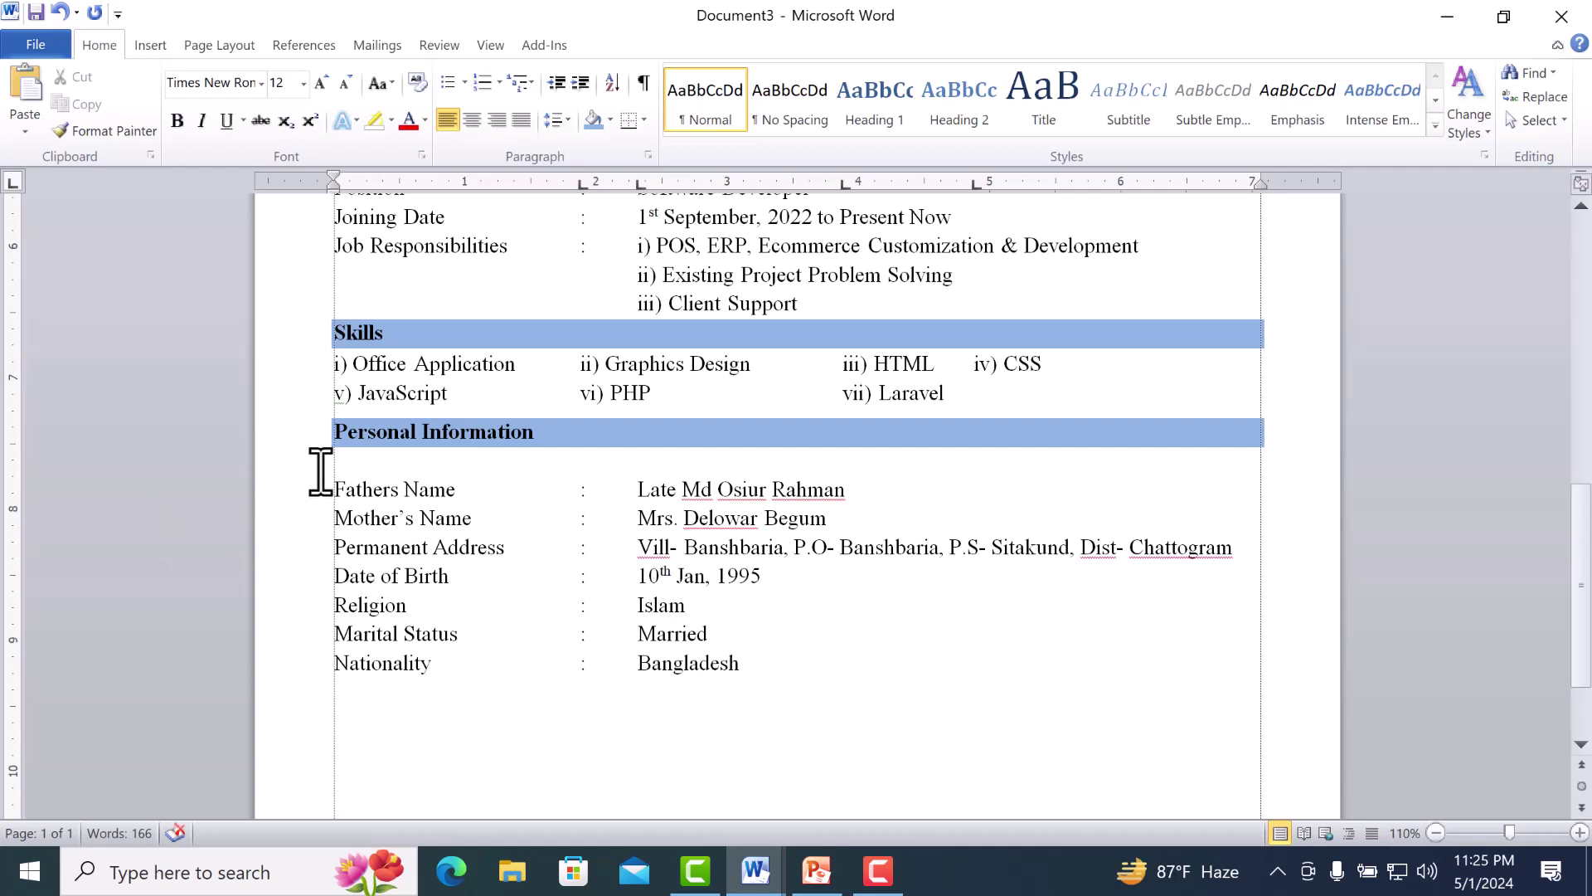
# Shrink the blank line under the Personal Information heading to remove the gap.
pyautogui.click(366, 462)
pyautogui.click(346, 83)
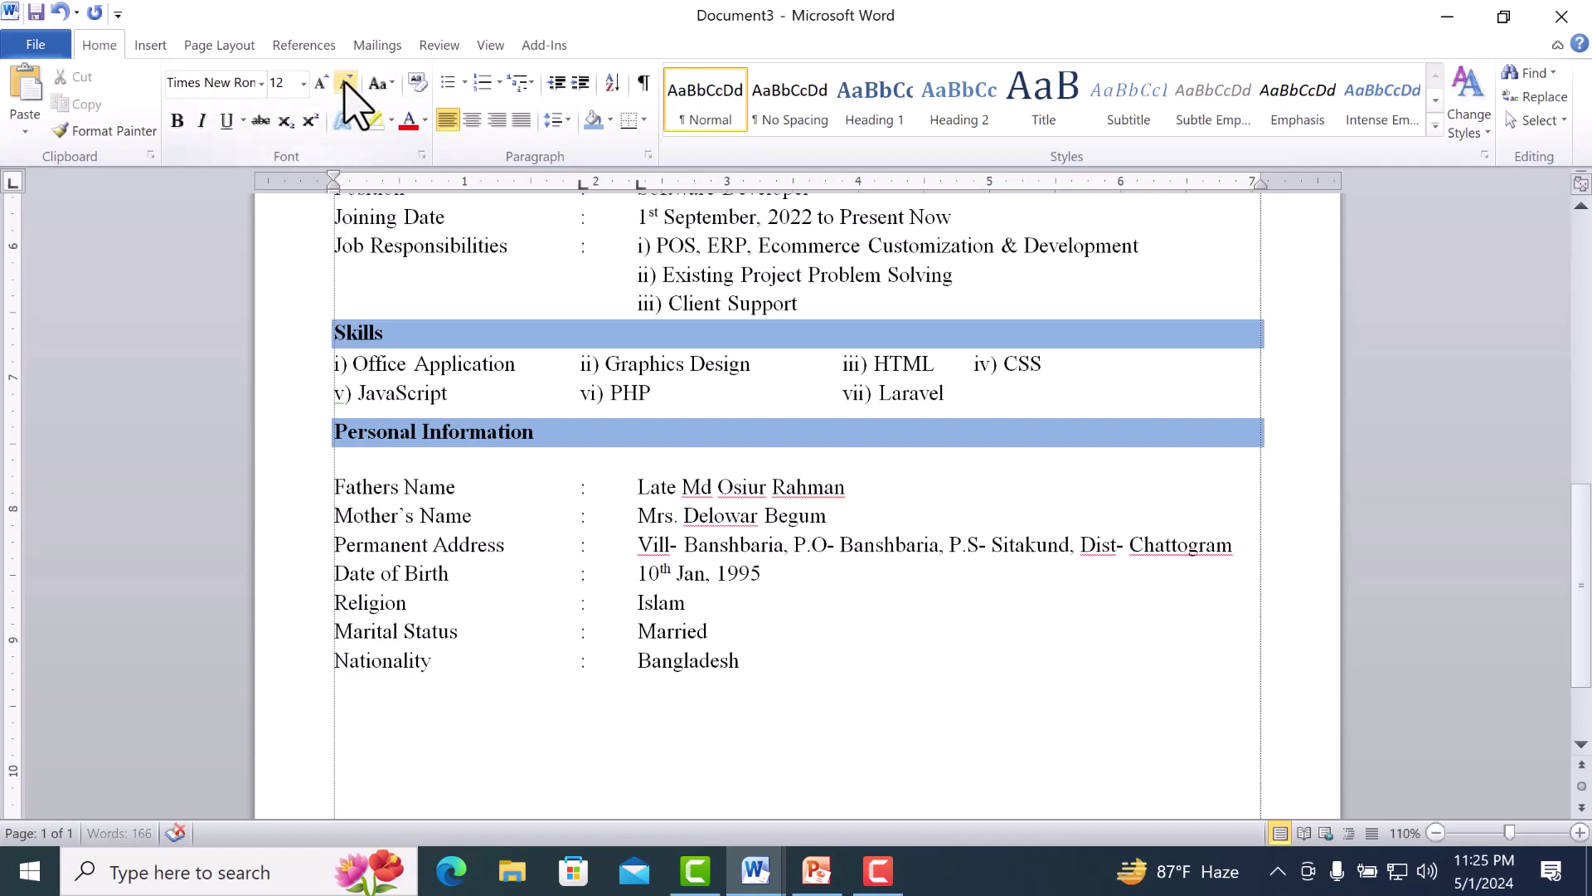
pyautogui.click(346, 83)
pyautogui.click(346, 83)
pyautogui.click(346, 83)
pyautogui.click(346, 82)
pyautogui.click(346, 83)
pyautogui.click(345, 83)
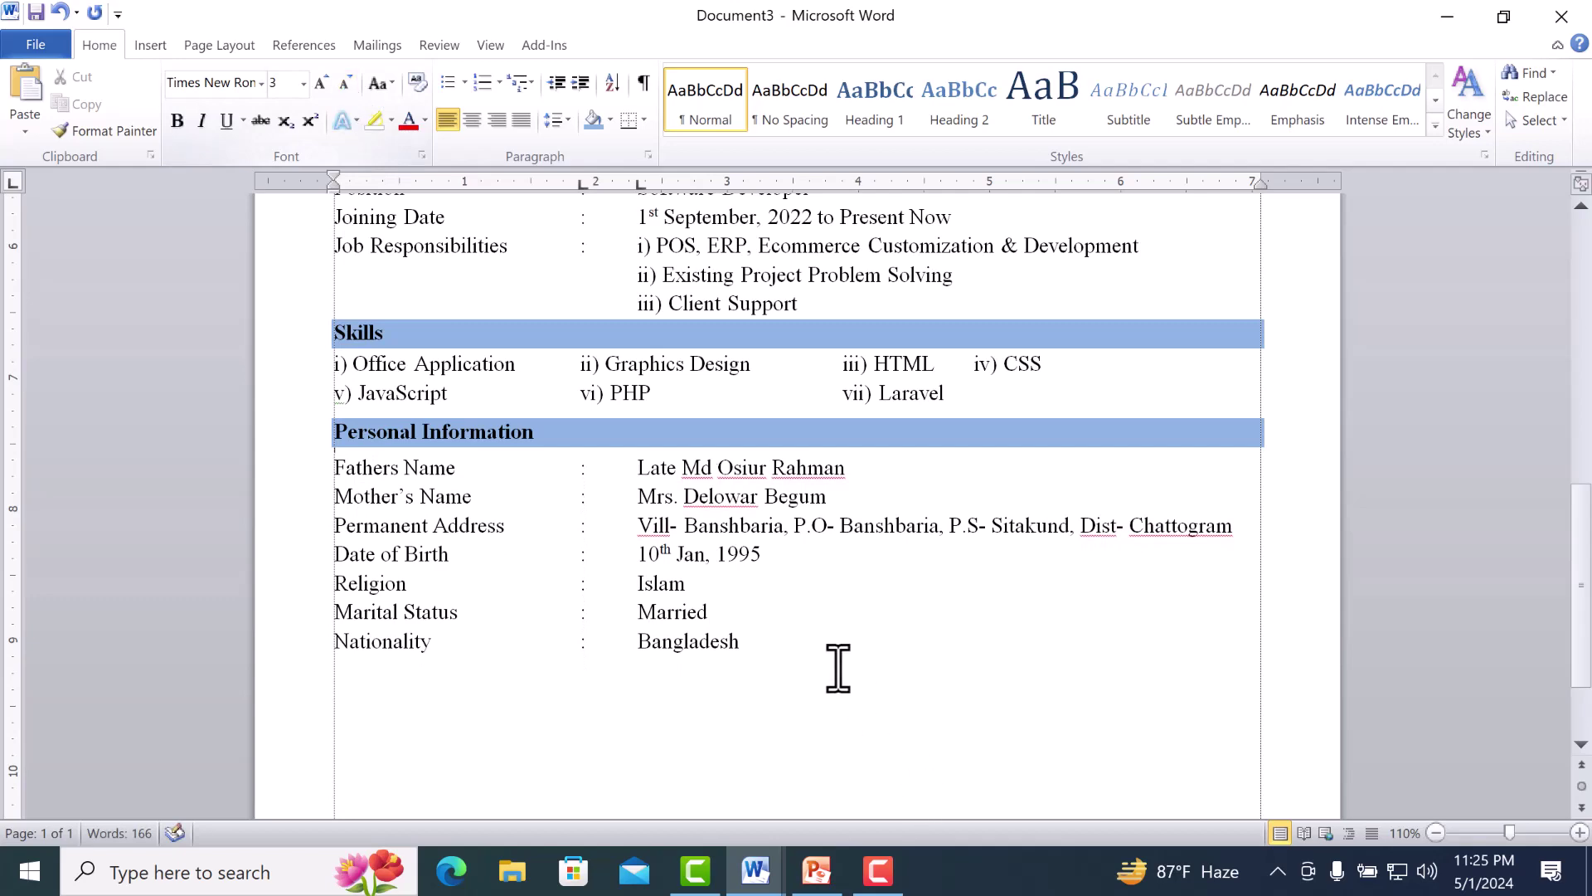
pyautogui.click(878, 666)
# Inspect the Language Proficiency heading in the reference CV.
pyautogui.scroll(-1, 878, 665)
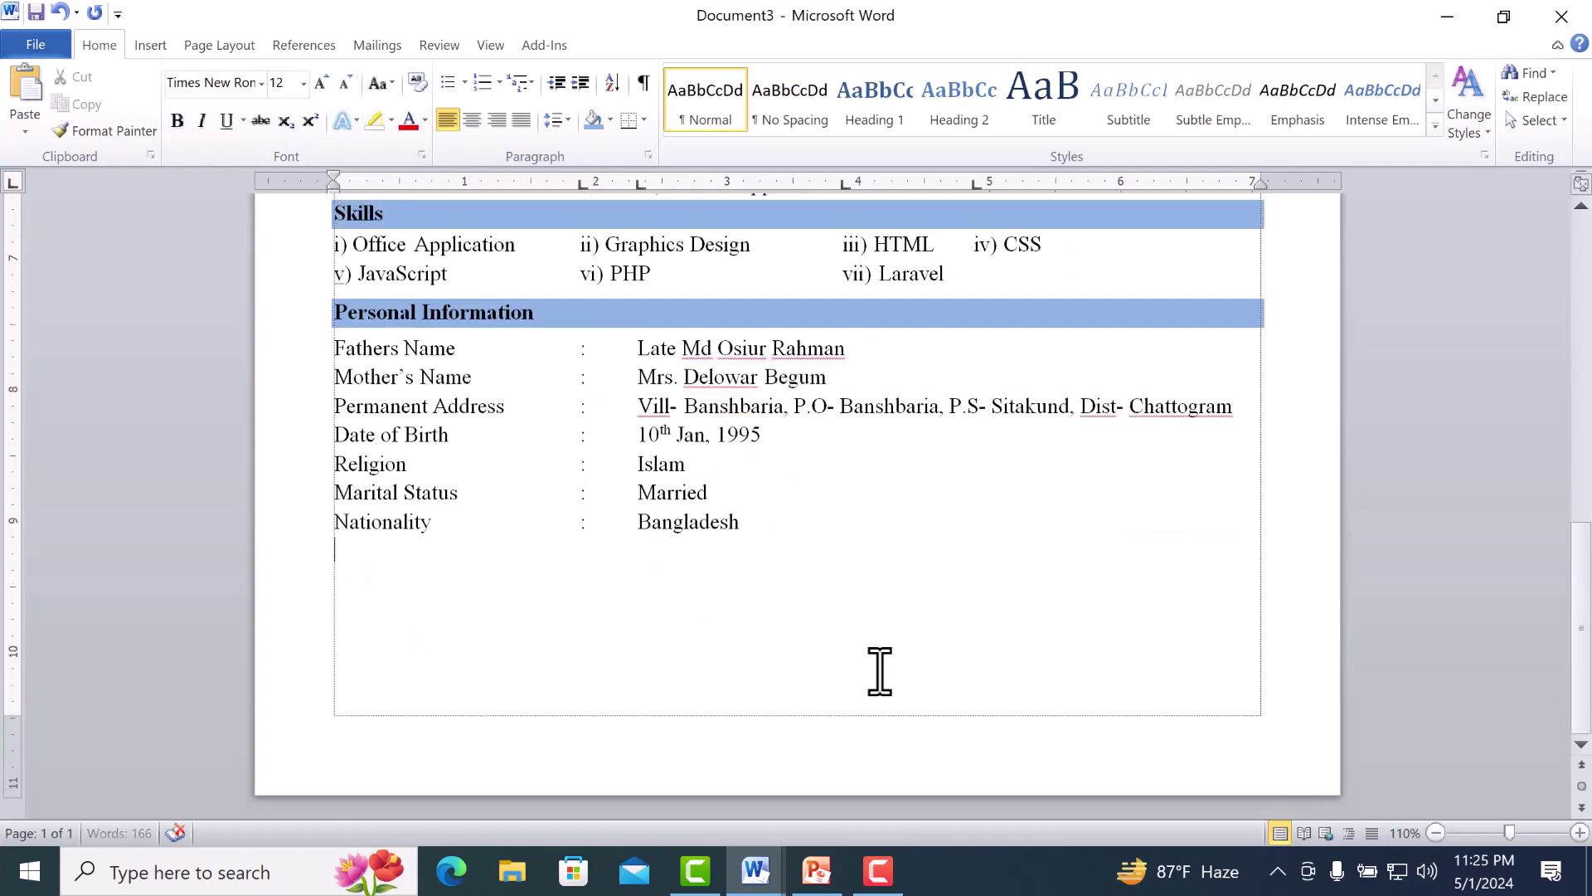
pyautogui.click(639, 755)
pyautogui.scroll(-2, 547, 631)
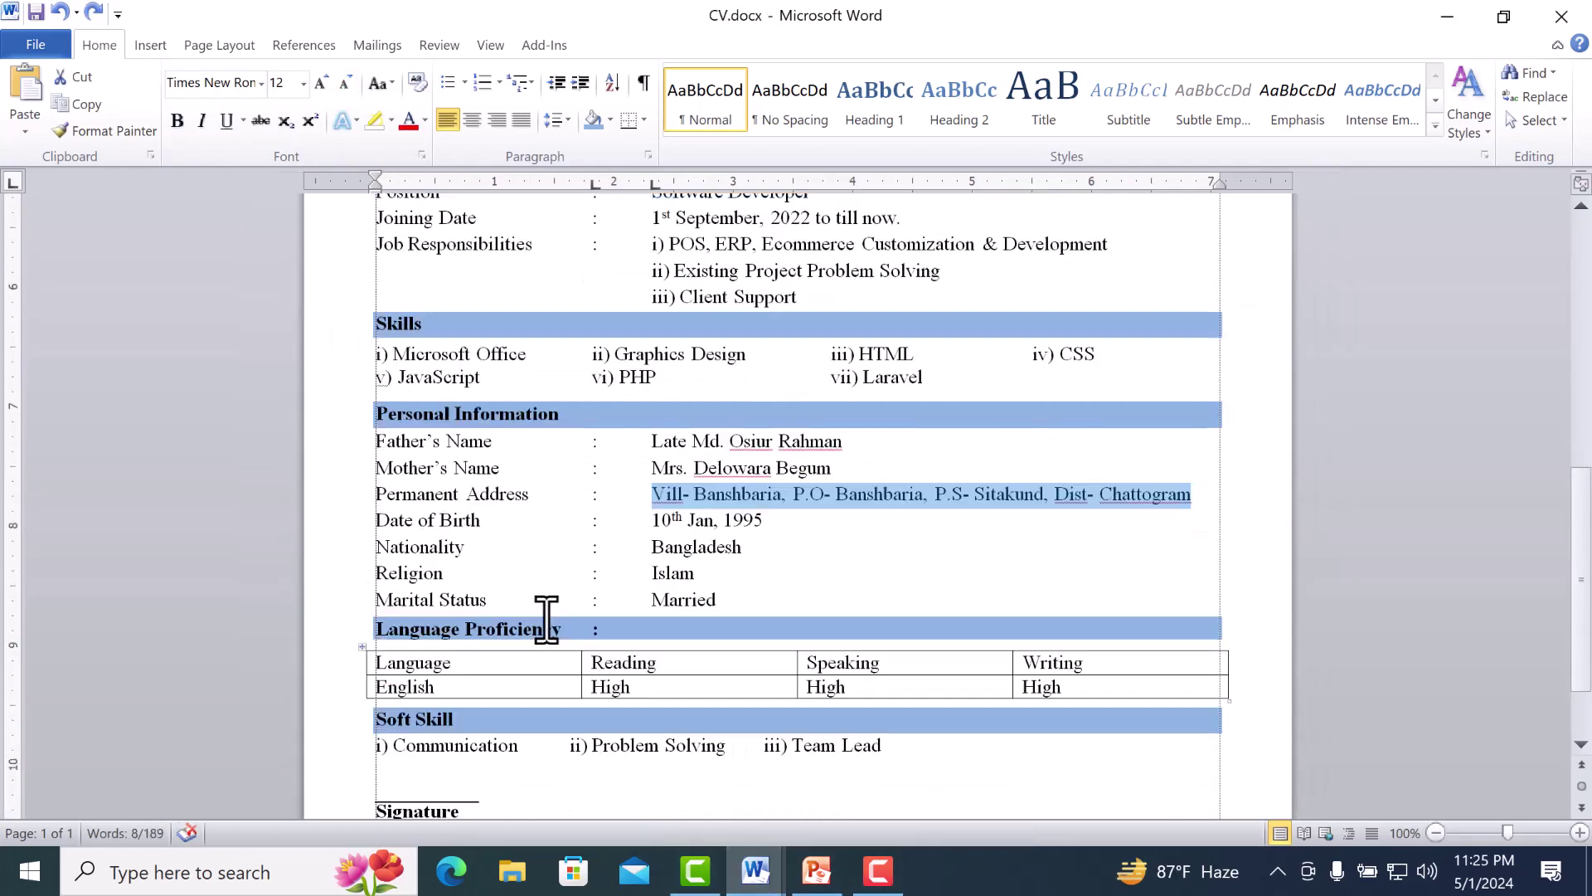
pyautogui.scroll(-1, 456, 613)
pyautogui.doubleClick(453, 570)
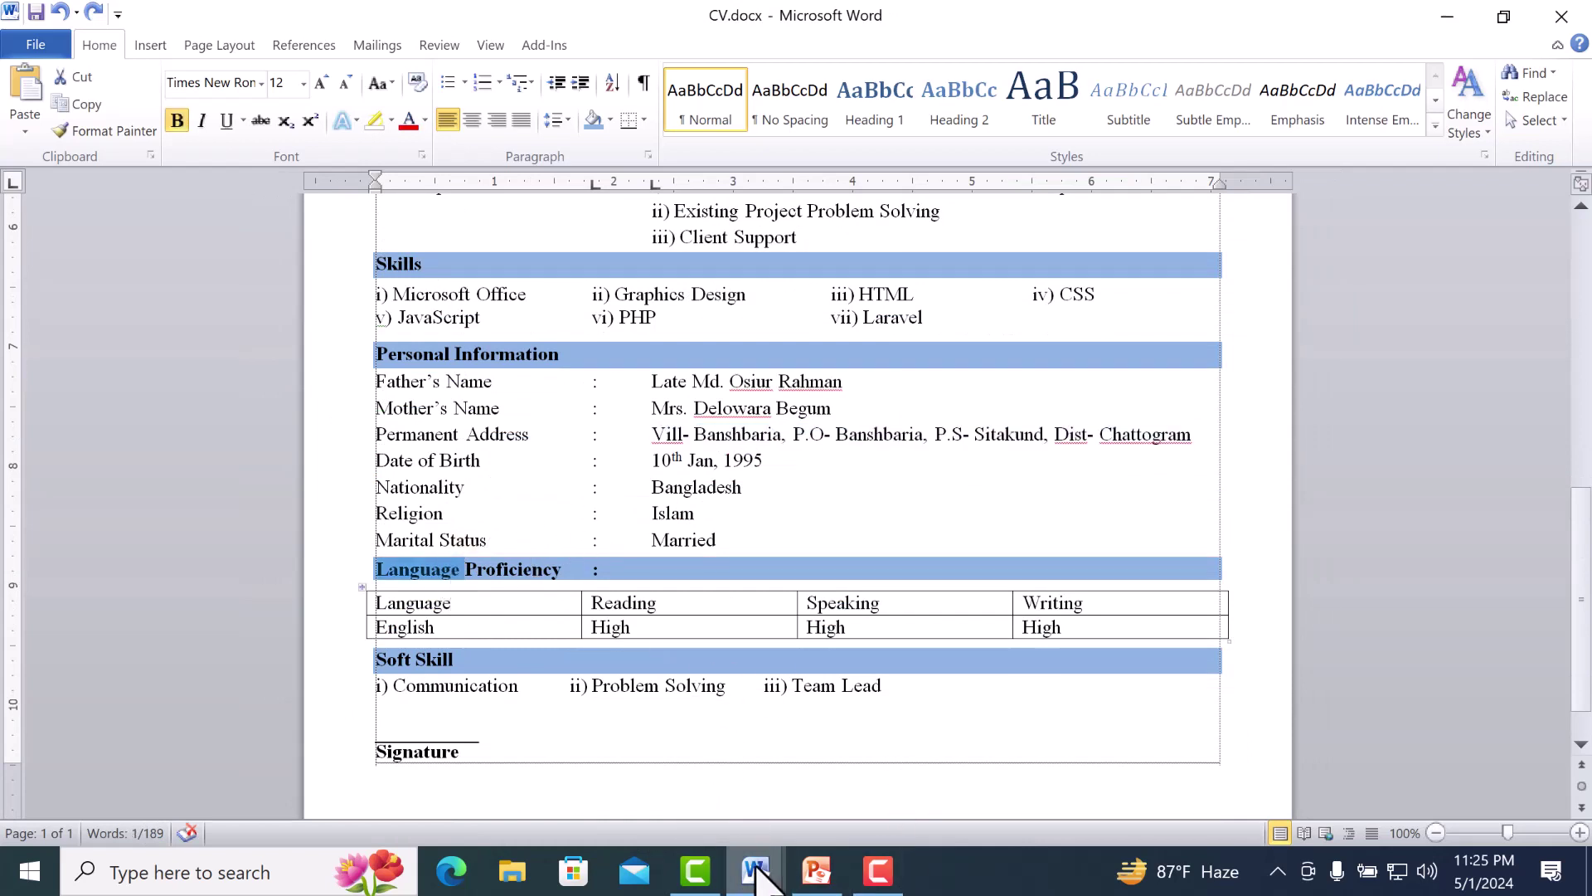
pyautogui.click(887, 821)
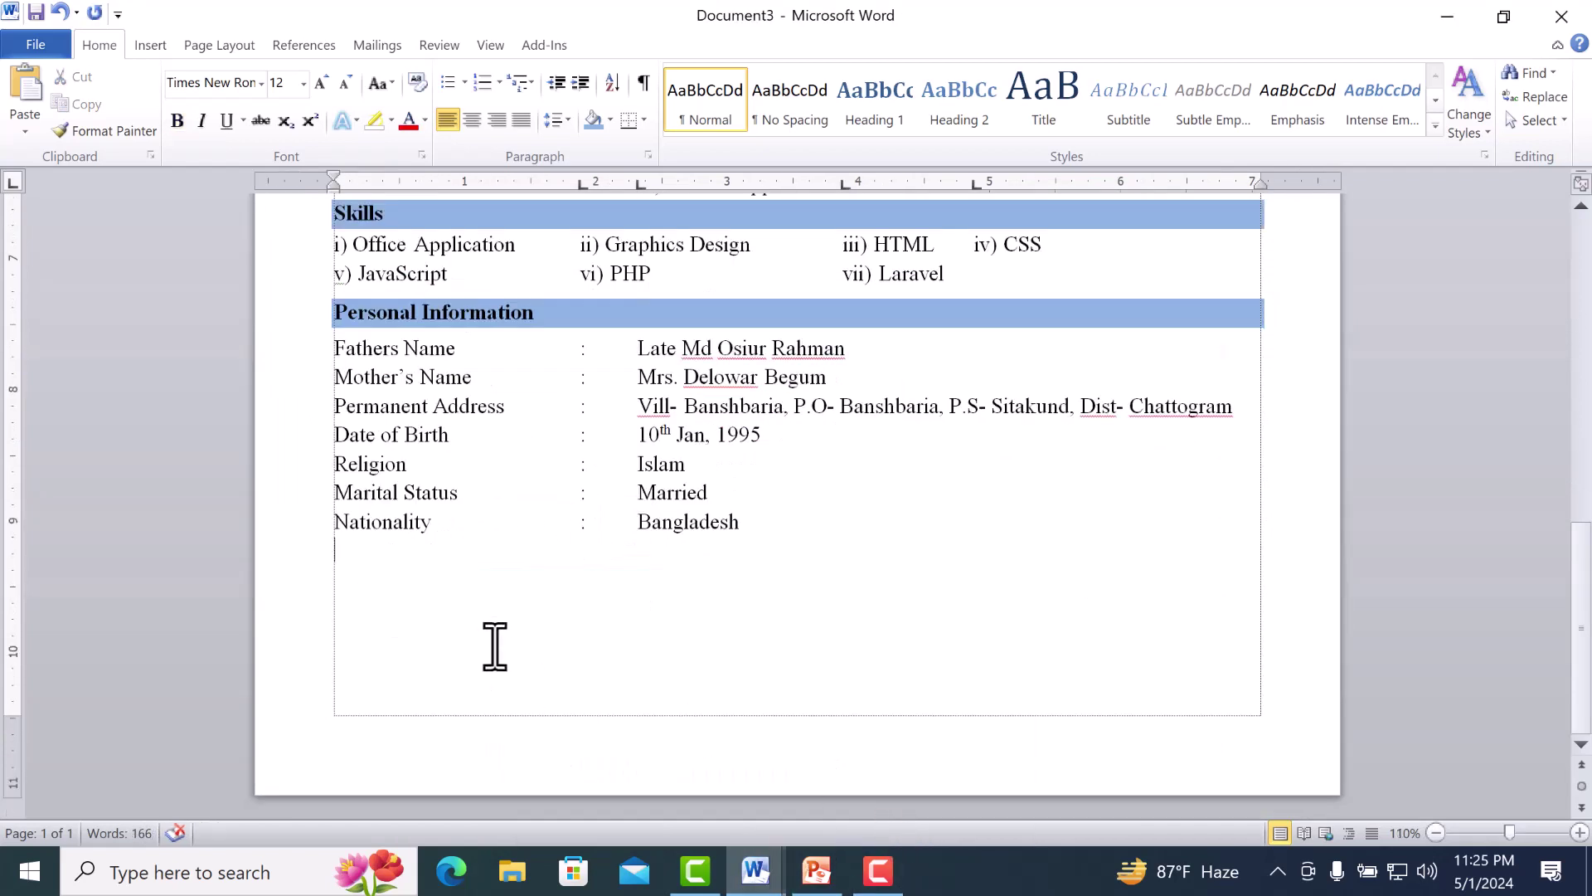
# Add a tab-aligned 'Language Proficiency :' line after a blank line below Nationality.
pyautogui.press('Return')
pyautogui.write('Language')
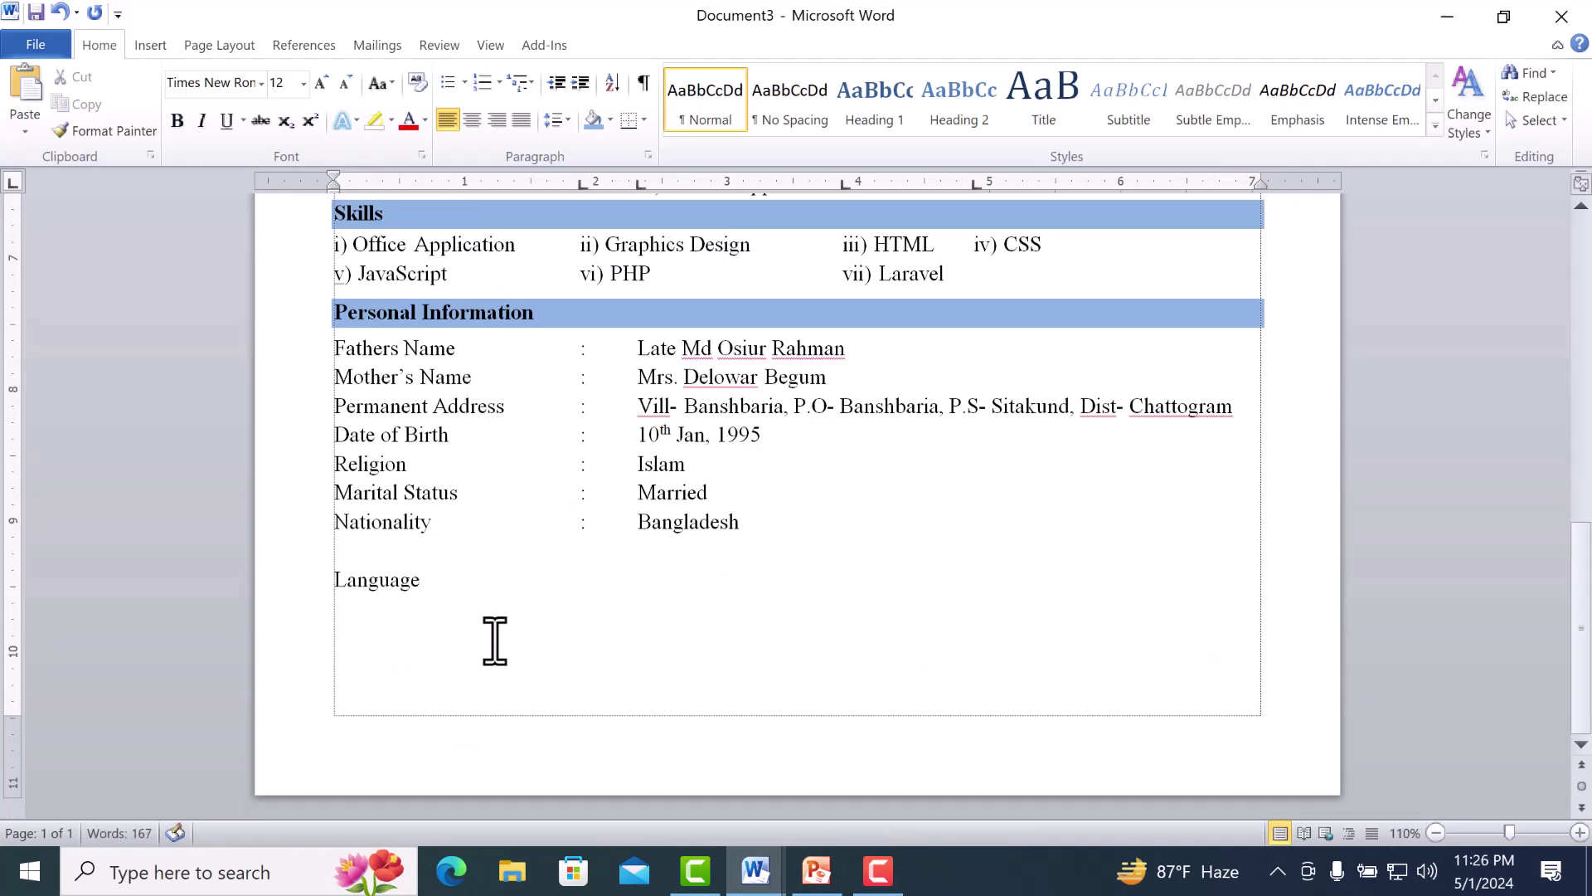
pyautogui.write(' Profi')
pyautogui.write('ciency')
pyautogui.press('Tab')
pyautogui.write(':')
pyautogui.press('Return')
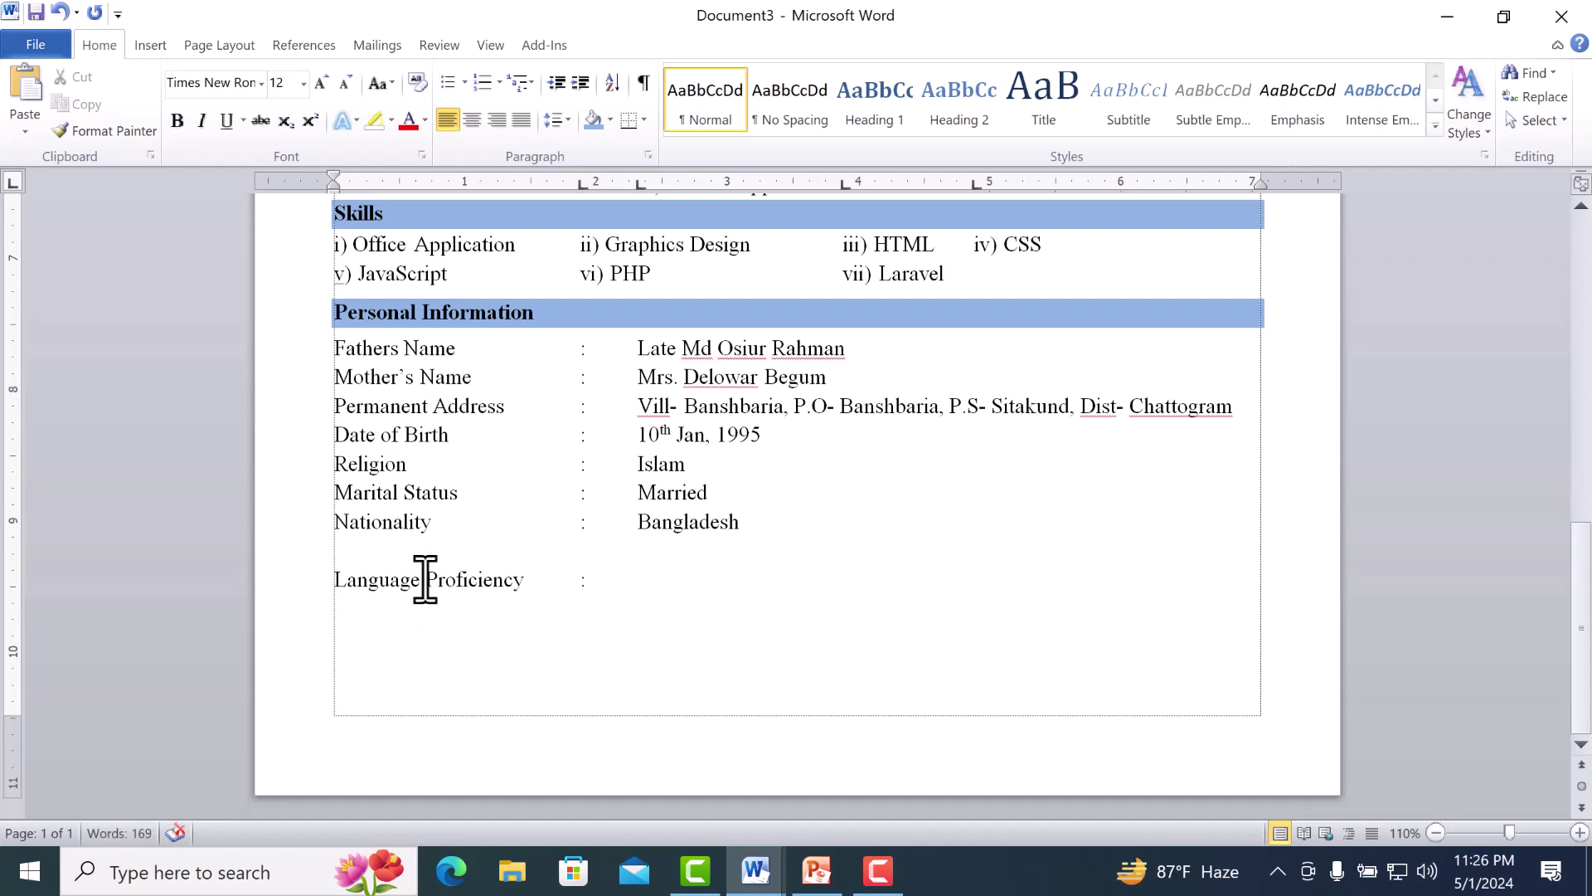
# Shrink the spacer line above Language Proficiency to size 7.
pyautogui.click(443, 550)
pyautogui.hotkey('ctrl', '[')
pyautogui.hotkey('ctrl', '[')
pyautogui.hotkey('ctrl', '[')
pyautogui.hotkey('ctrl', '[')
pyautogui.hotkey('ctrl', '[')
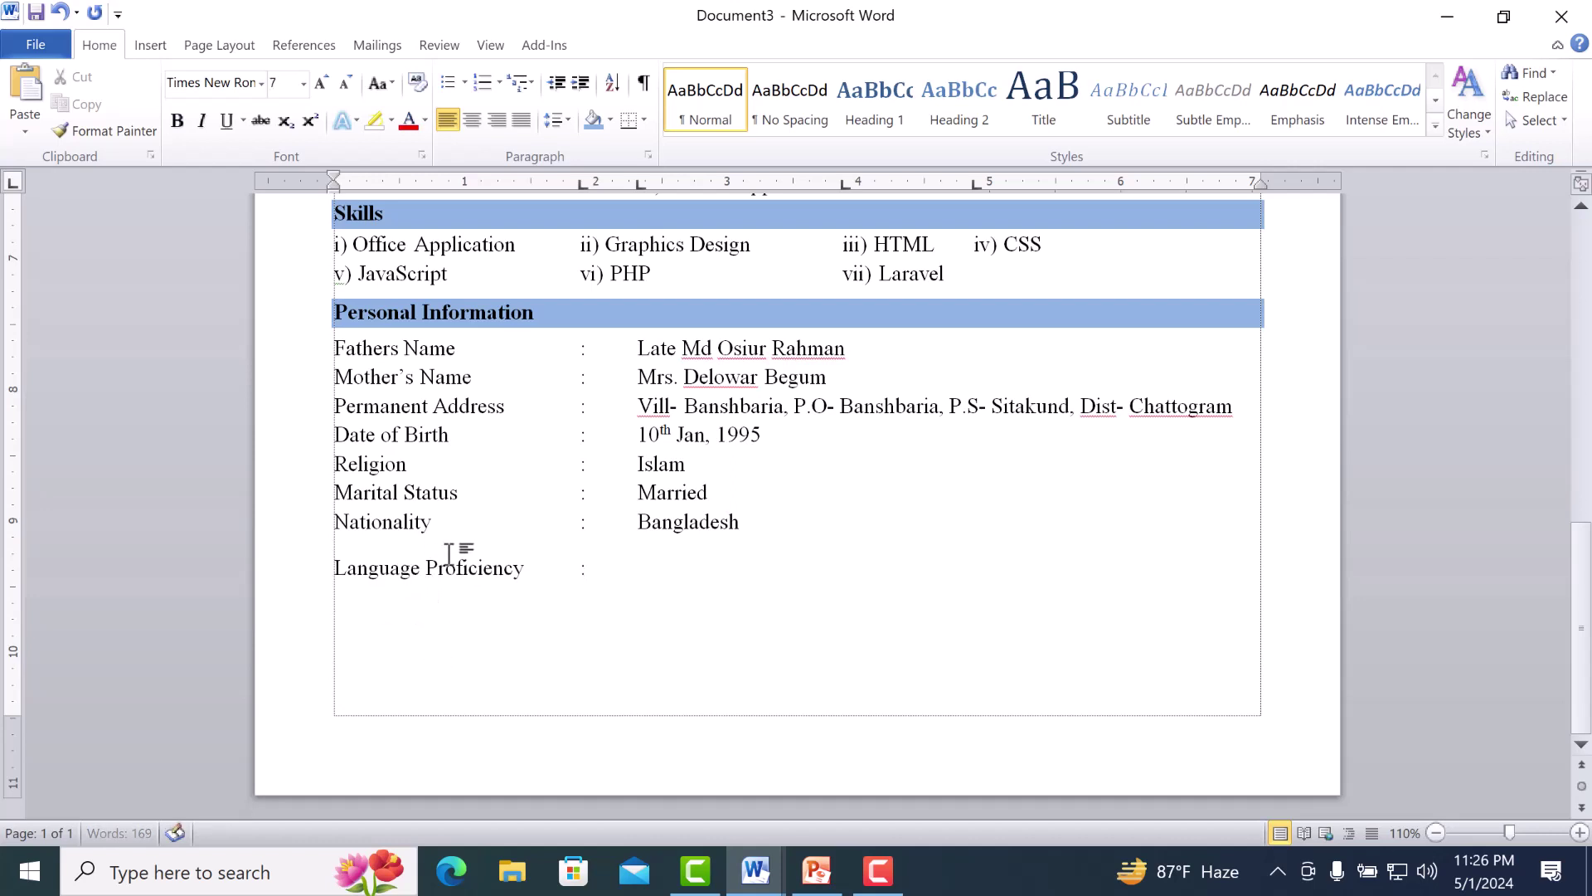
pyautogui.hotkey('ctrl', '[')
pyautogui.hotkey('ctrl', '[')
pyautogui.hotkey('ctrl', '[')
pyautogui.click(729, 575)
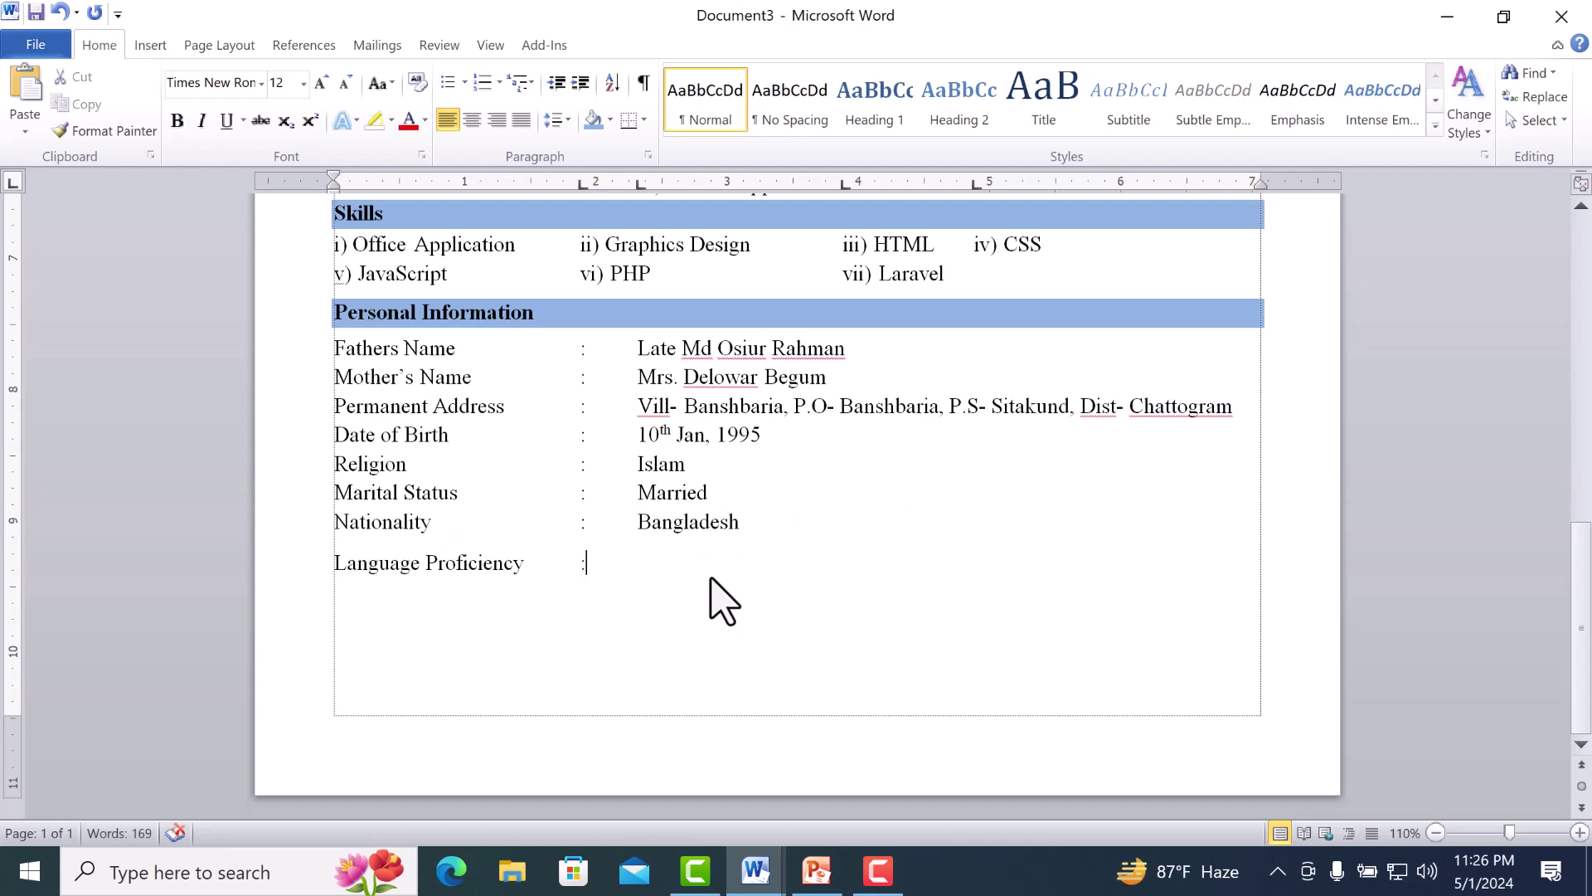
# Insert a 4-column, 2-row table under Language Proficiency.
pyautogui.click(150, 44)
pyautogui.click(168, 107)
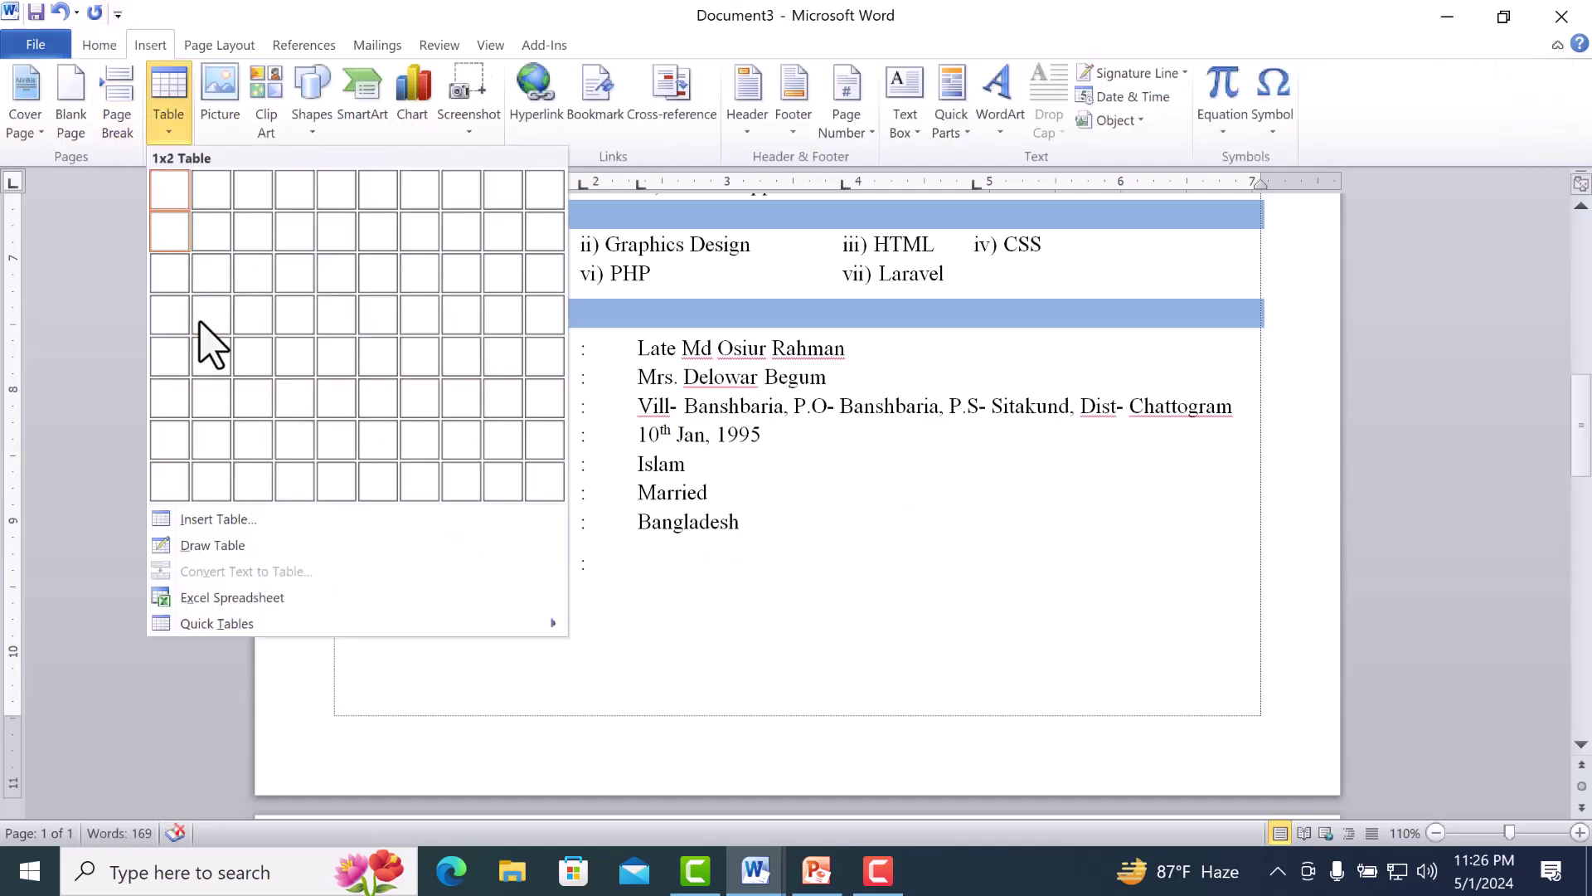
pyautogui.click(214, 519)
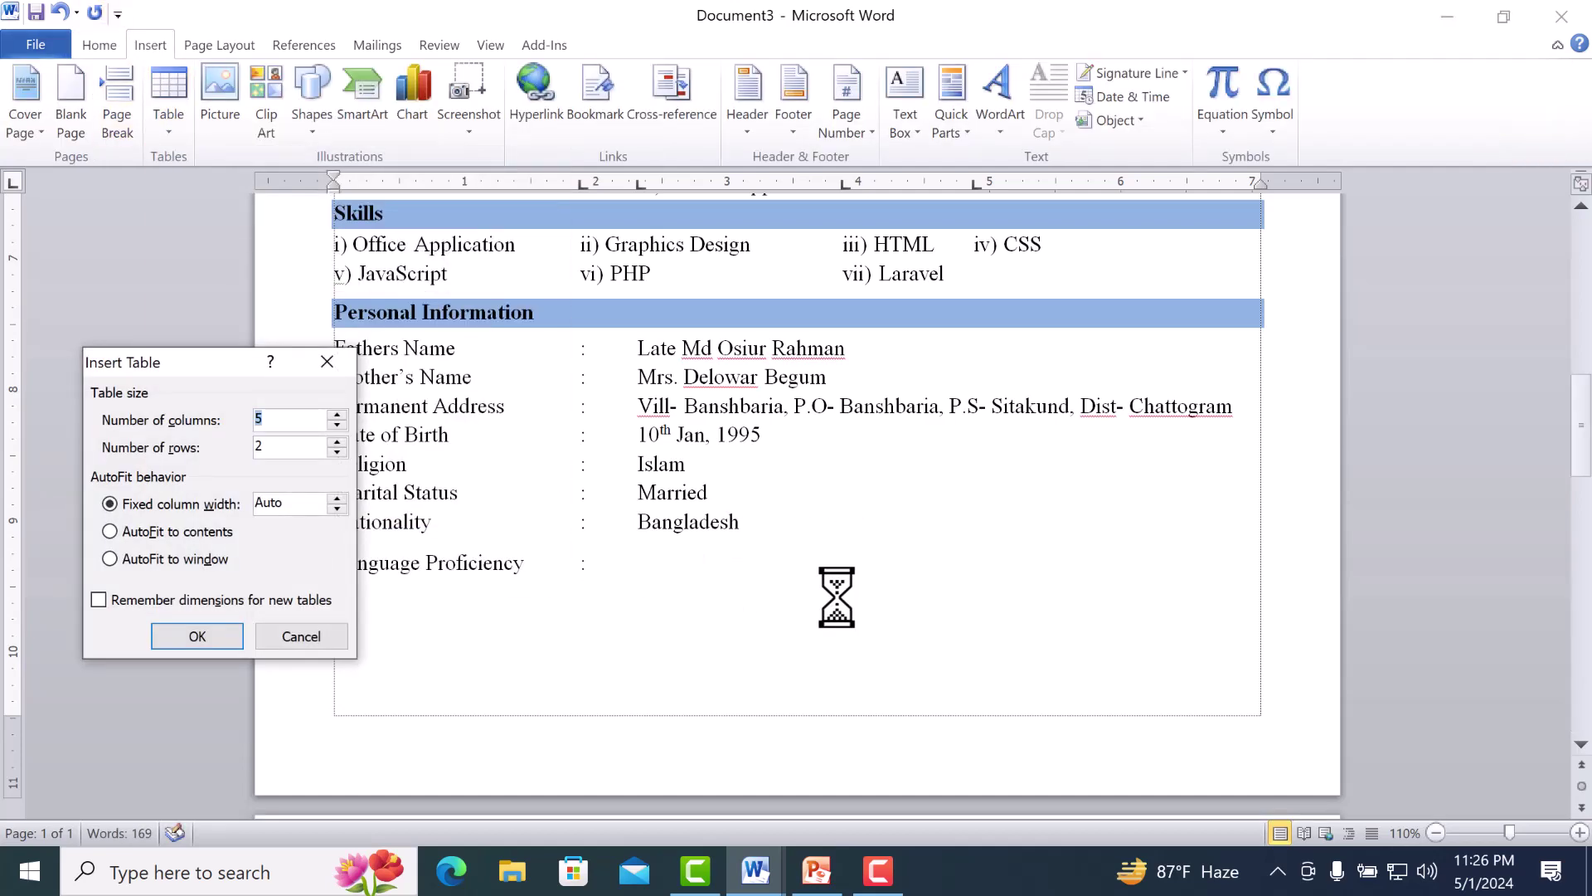
pyautogui.write('4')
pyautogui.press('Tab')
pyautogui.click(170, 638)
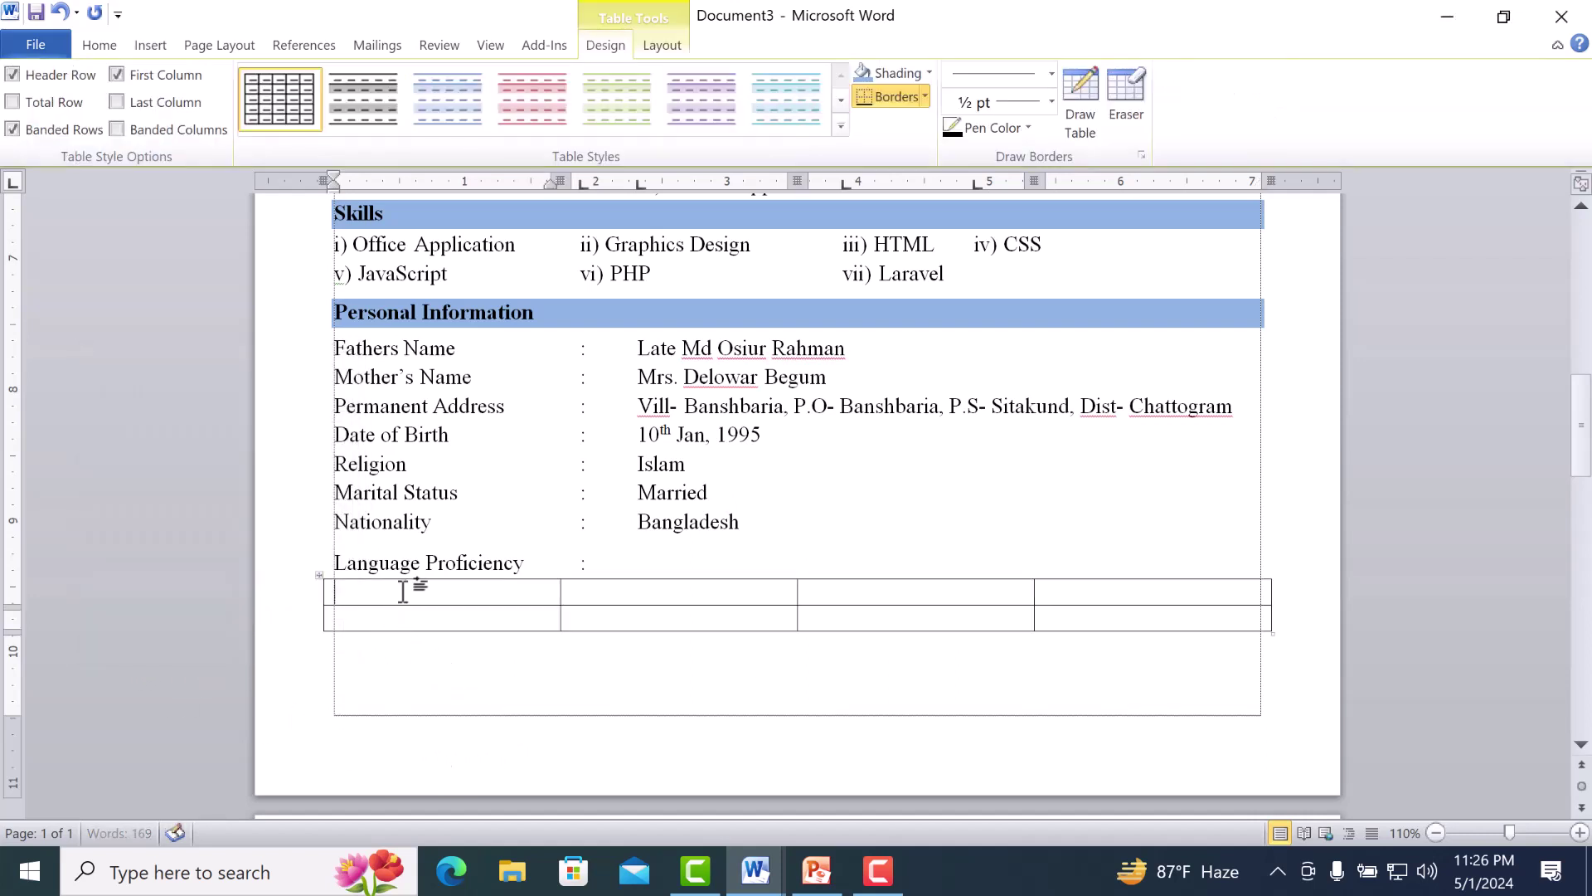
# Enter headers Language, Reading, Speaking, Writing and English below, then check the 'Writting' misspelling.
pyautogui.write('Language')
pyautogui.press('Tab')
pyautogui.write('Re')
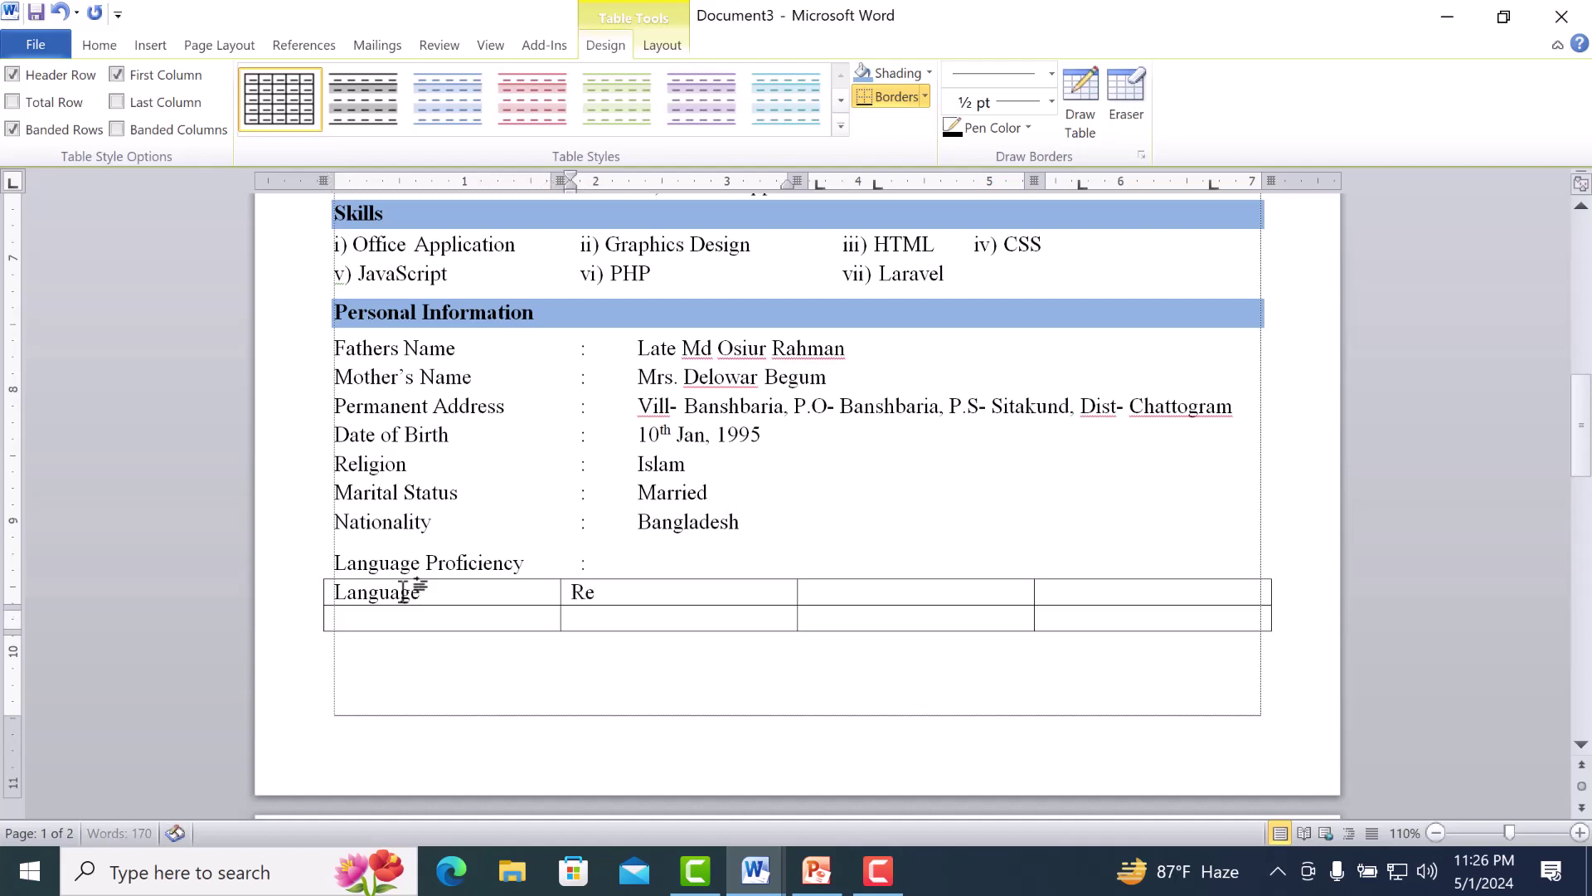
pyautogui.write('ading')
pyautogui.press('Tab')
pyautogui.write('W')
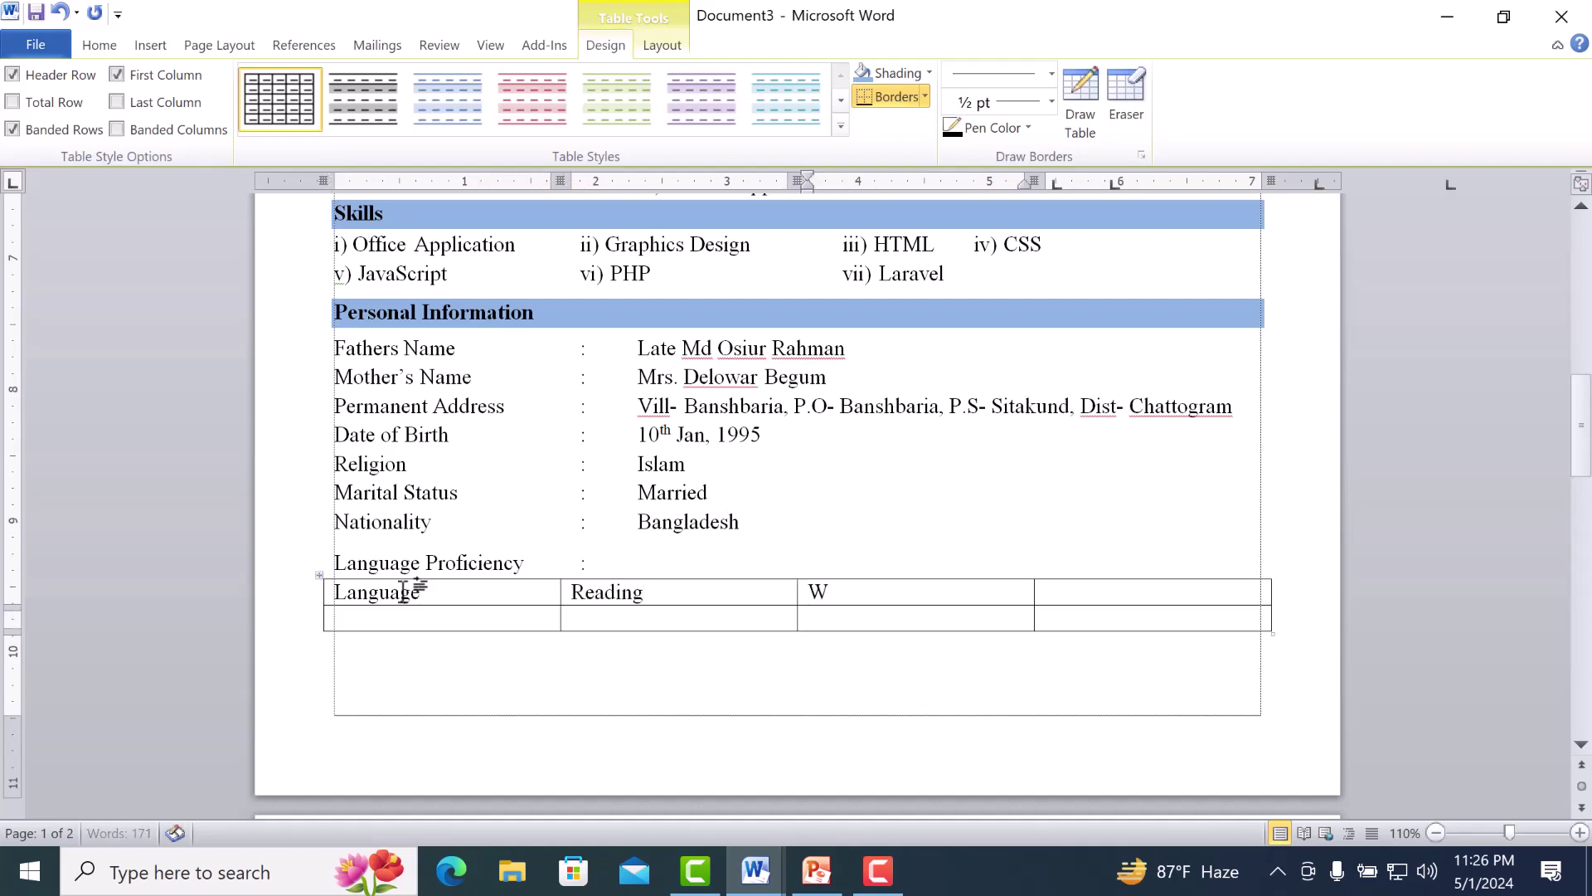
pyautogui.write('ri')
pyautogui.press('BackSpace')
pyautogui.press('BackSpace')
pyautogui.press('BackSpace')
pyautogui.write('Spe')
pyautogui.write('aking')
pyautogui.press('Tab')
pyautogui.write('Writt')
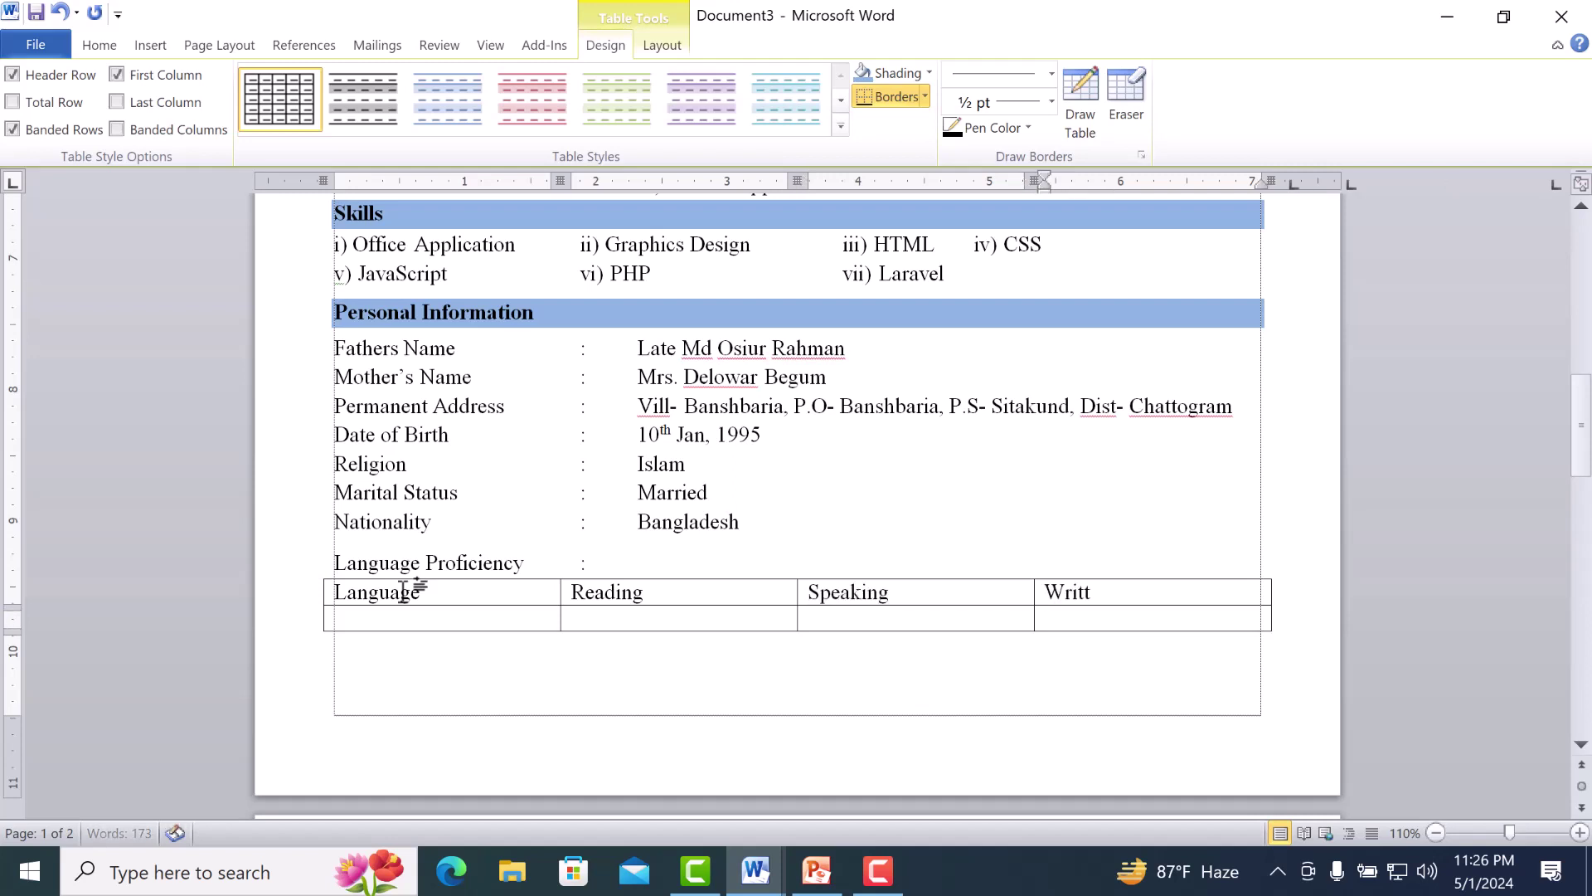
pyautogui.write('ing')
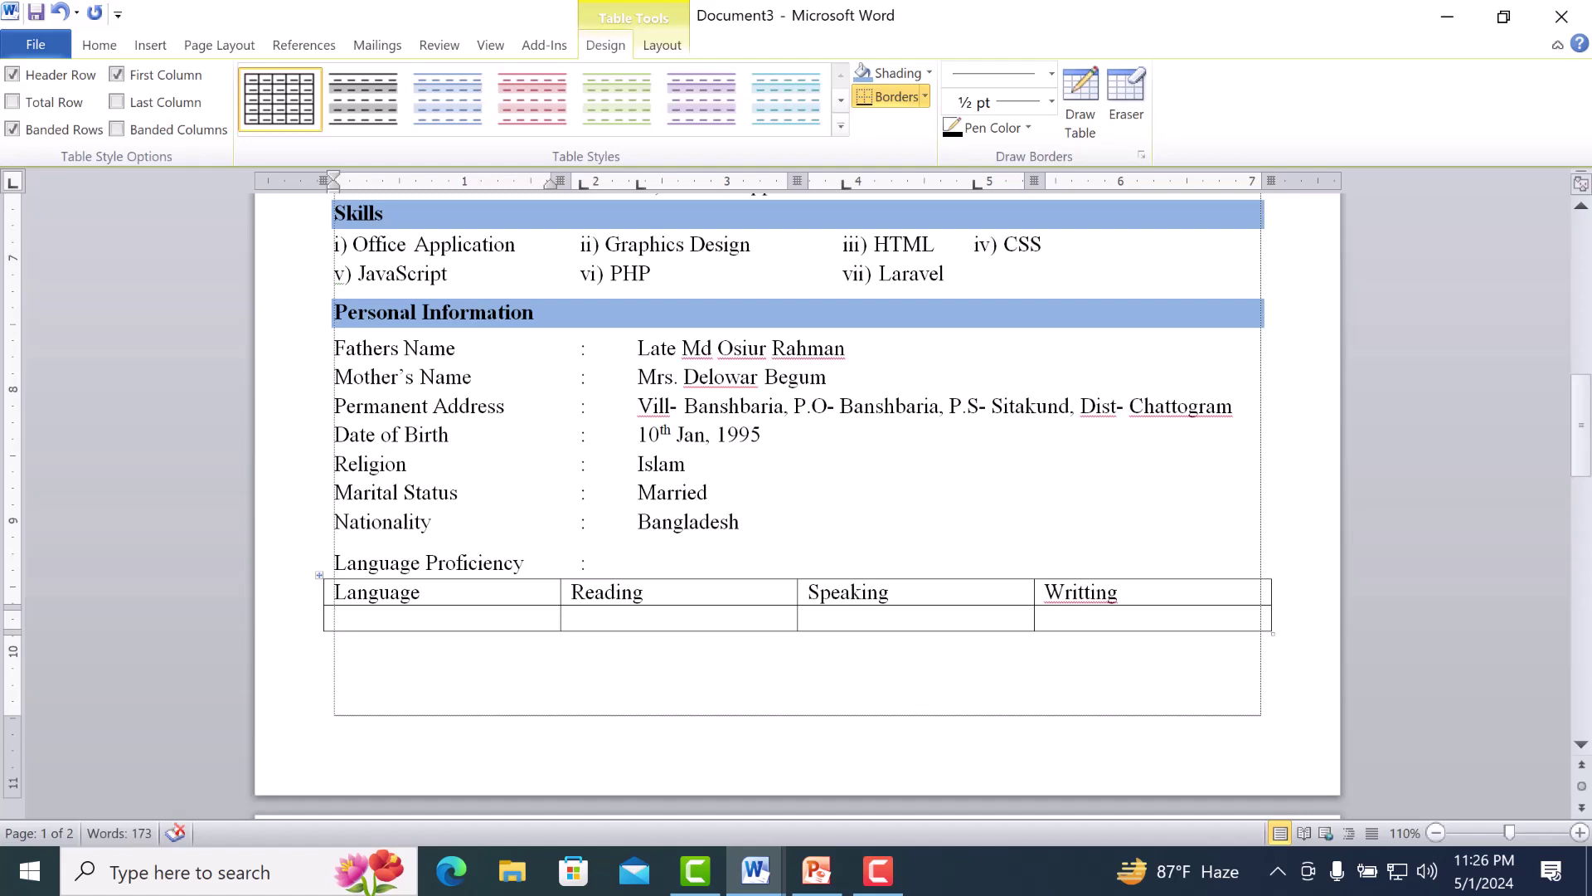
pyautogui.write('English')
pyautogui.rightClick(1071, 592)
pyautogui.click(1171, 199)
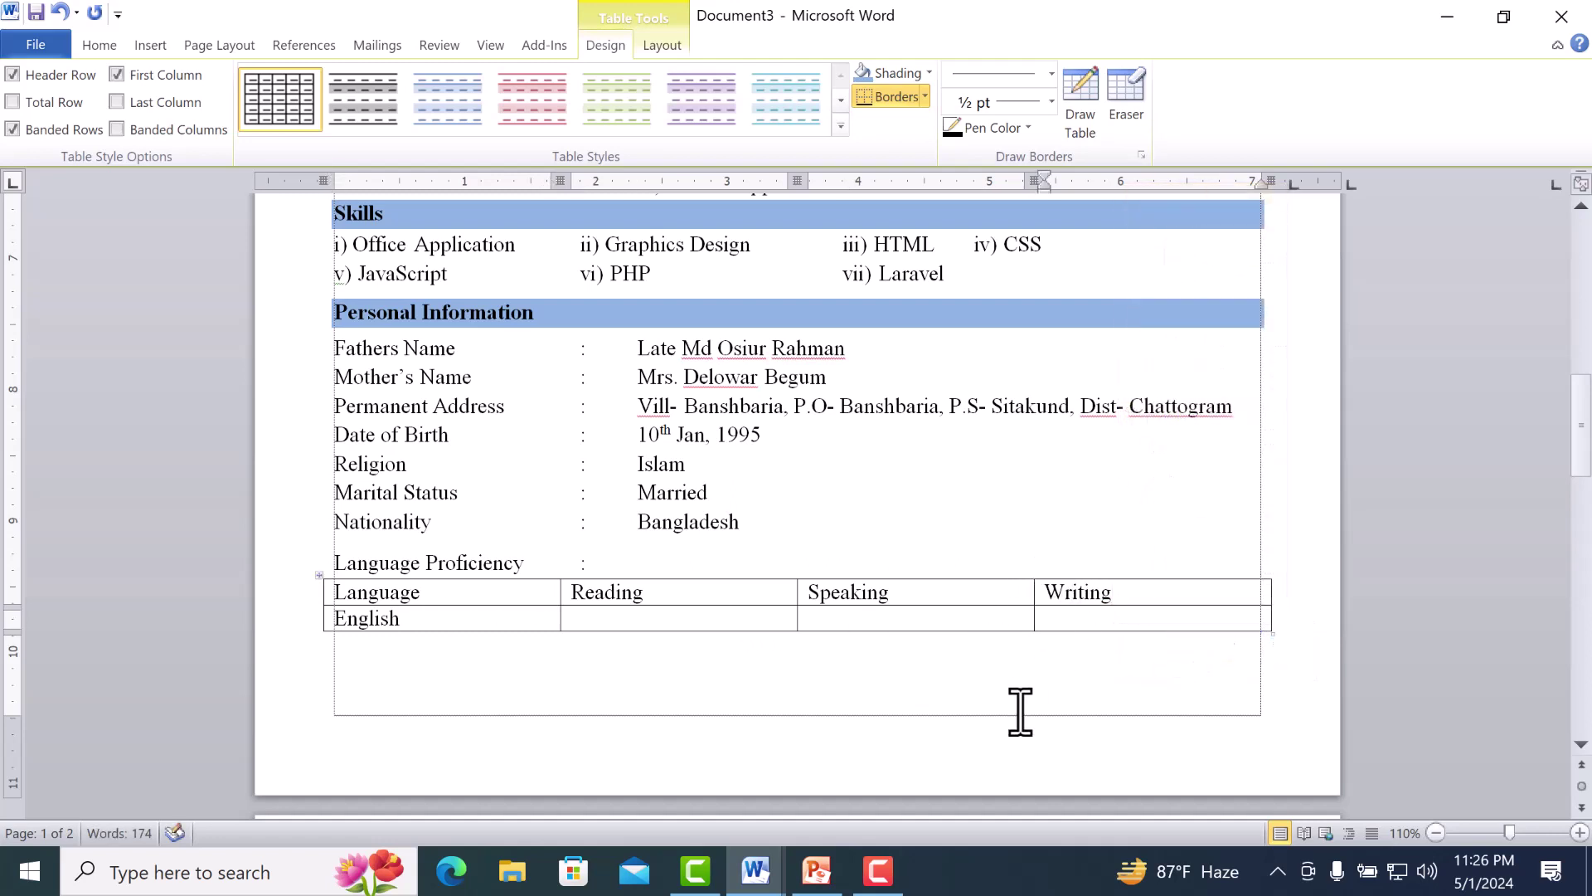